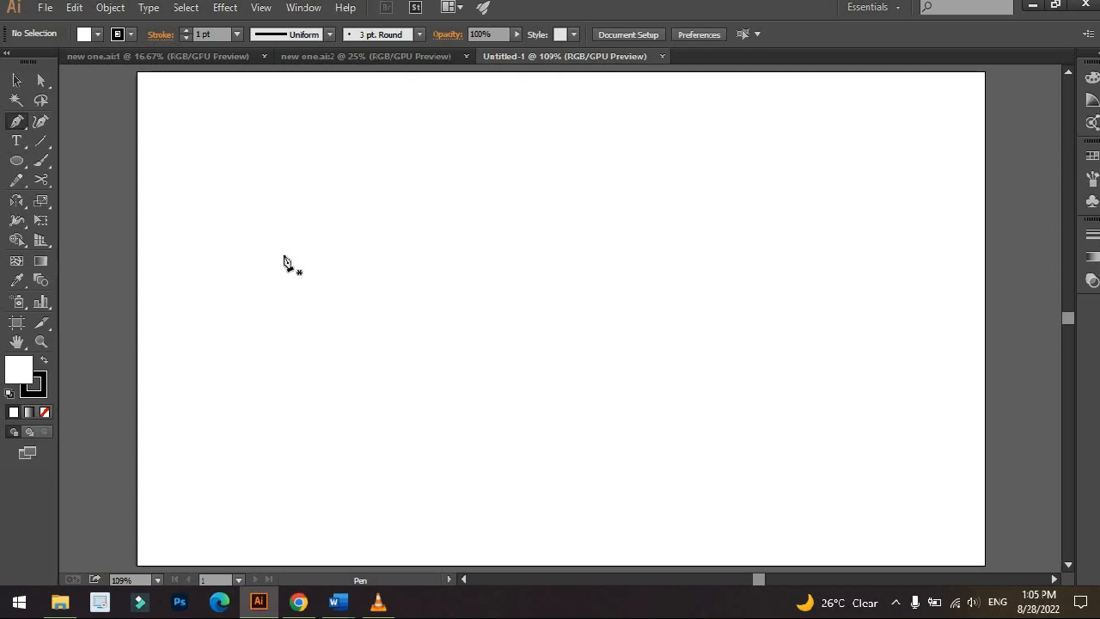
Draw a straight horizontal line with the Pen tool, ending at about X 348 px, Y 209.5 px, and deselect it.
scroll(293, 258, up, 3)
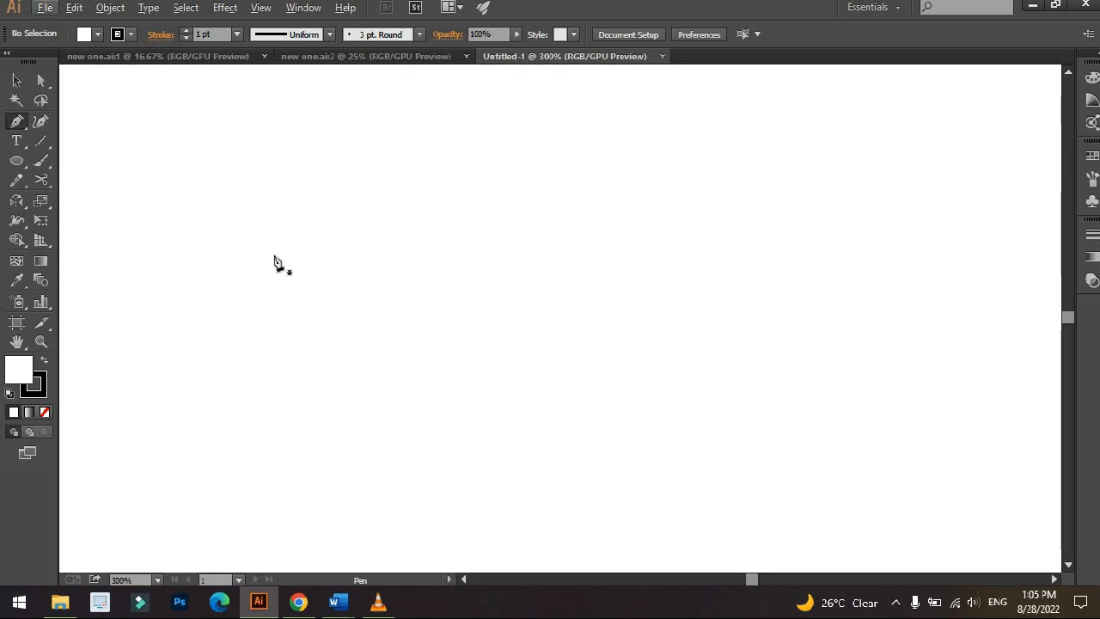
drag(272, 253, 342, 337)
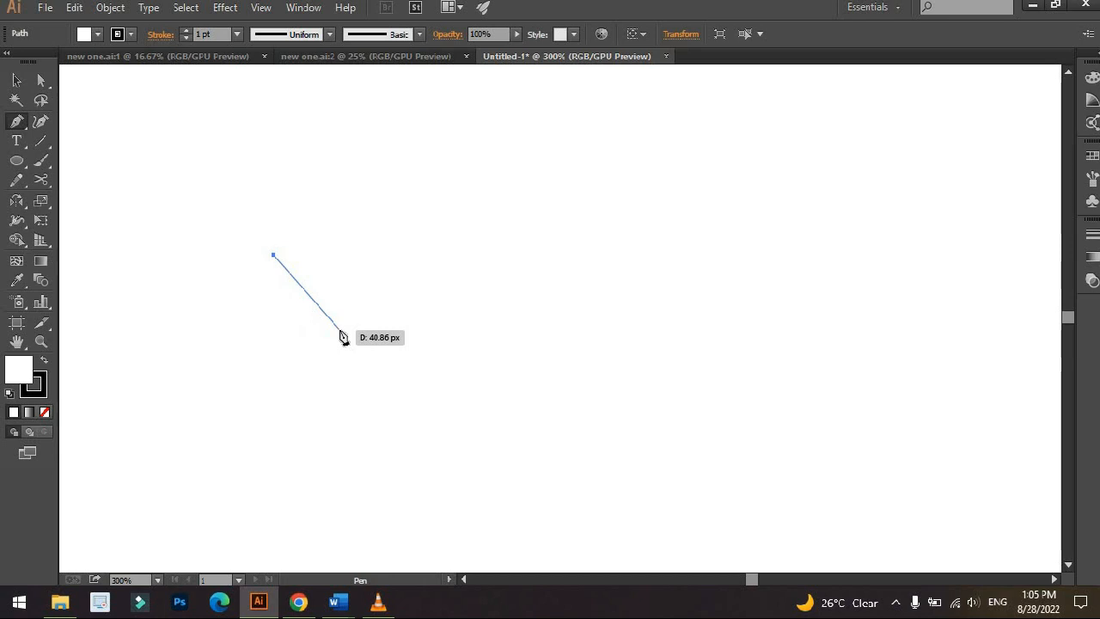
drag(342, 336, 351, 262)
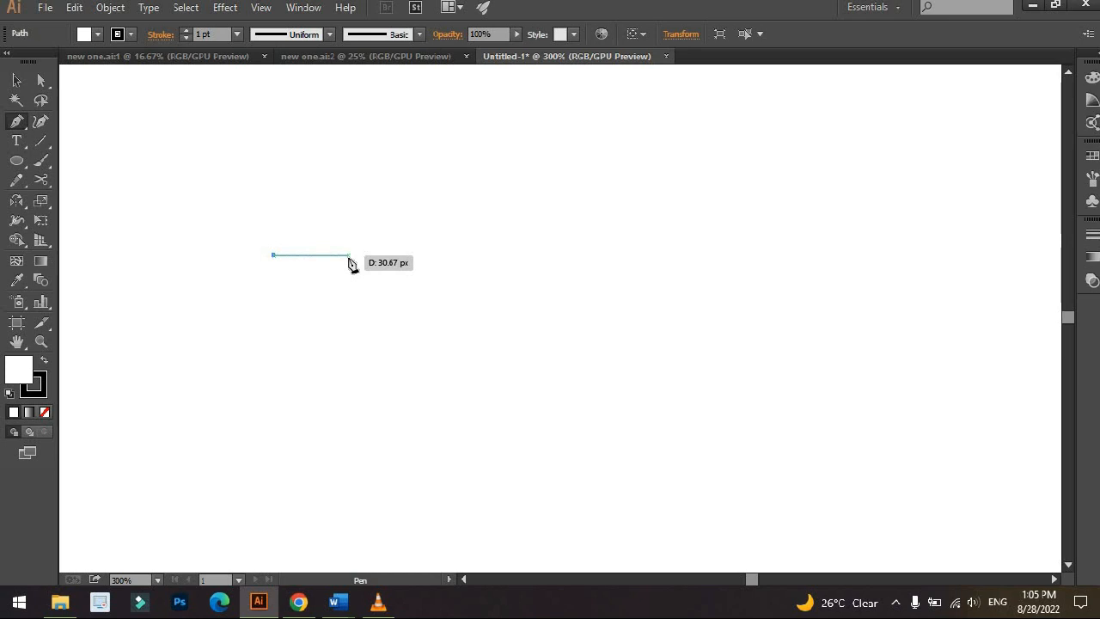
drag(351, 262, 637, 273)
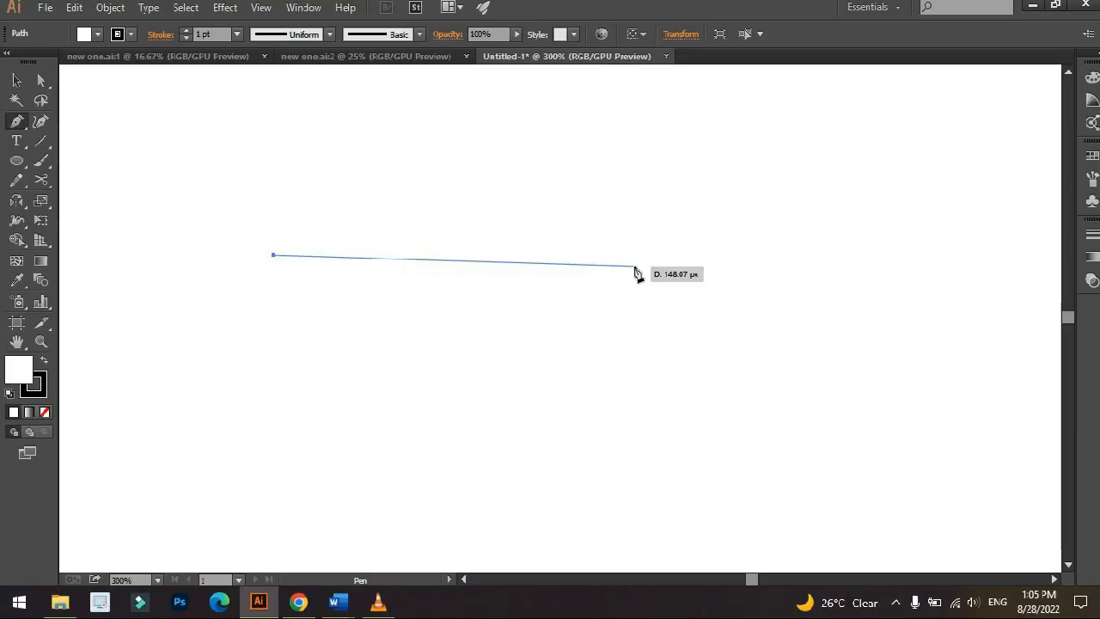
drag(637, 273, 637, 273)
key(shift)
mouse_move(637, 274)
mouse_down()
mouse_move(645, 263)
mouse_move(911, 261)
mouse_move(476, 295)
mouse_move(543, 278)
mouse_move(754, 260)
mouse_up()
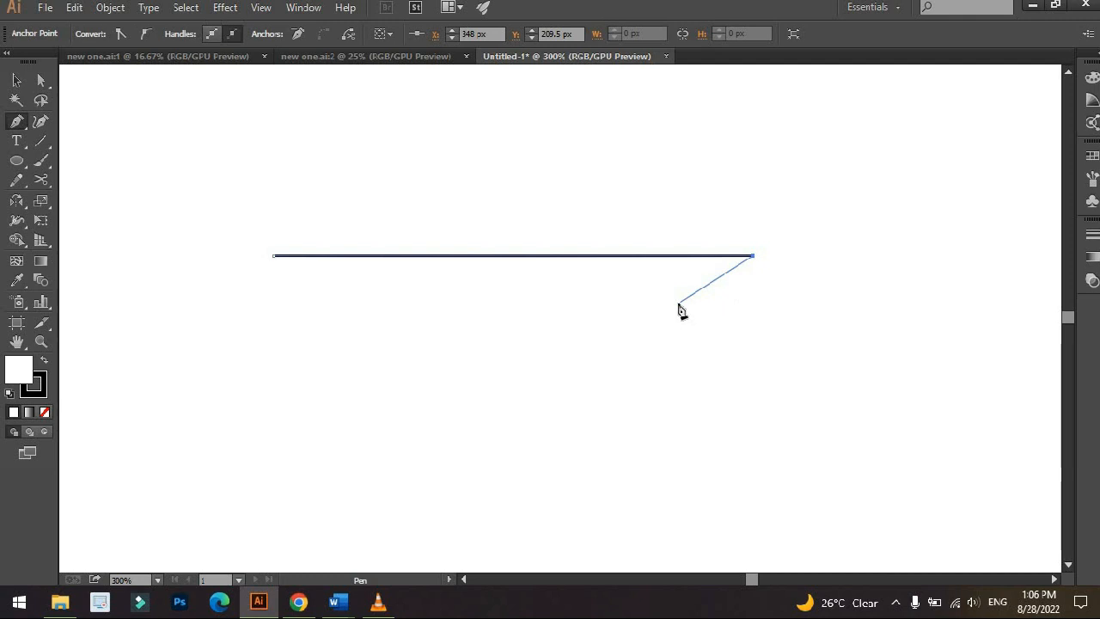
key(Escape)
click(16, 80)
click(473, 218)
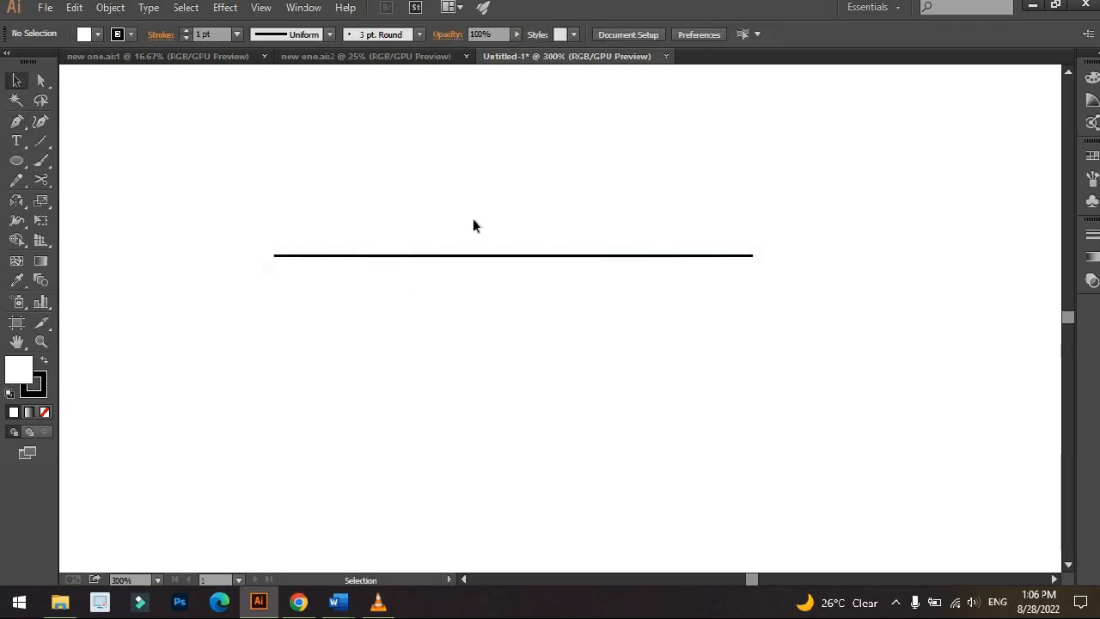
Move the horizontal line to the upper-left area of the artboard and deselect it.
scroll(471, 250, up, 1)
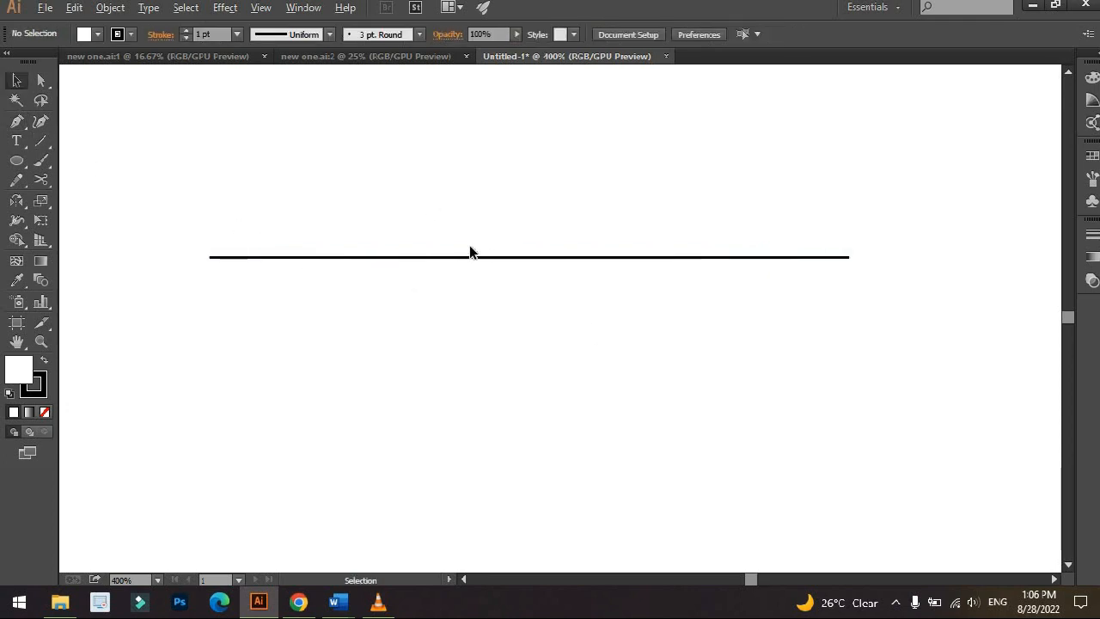
scroll(471, 250, down, 2)
drag(504, 251, 289, 108)
click(405, 203)
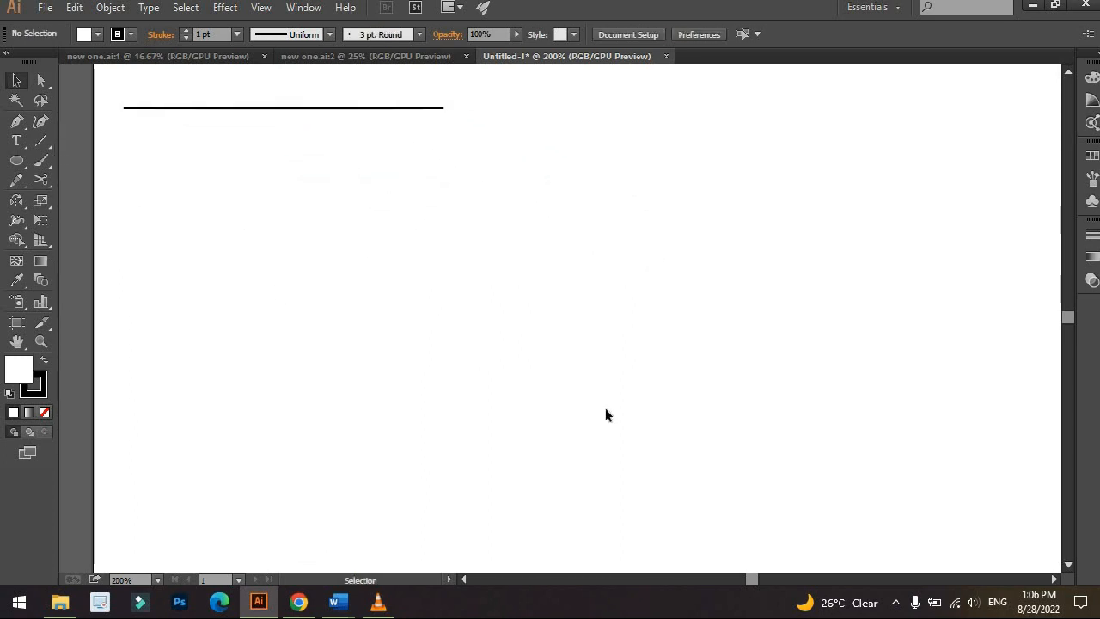
Draw a closed rectangle about 172 px wide and 74 px high below the line with the Pen tool, and deselect it.
key(p)
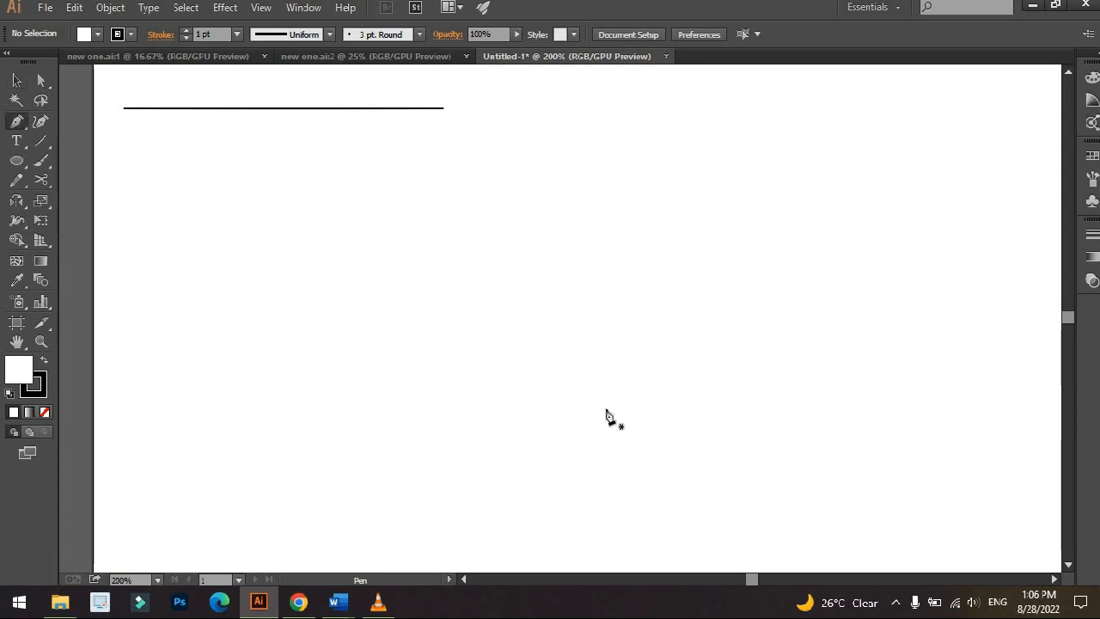
click(170, 352)
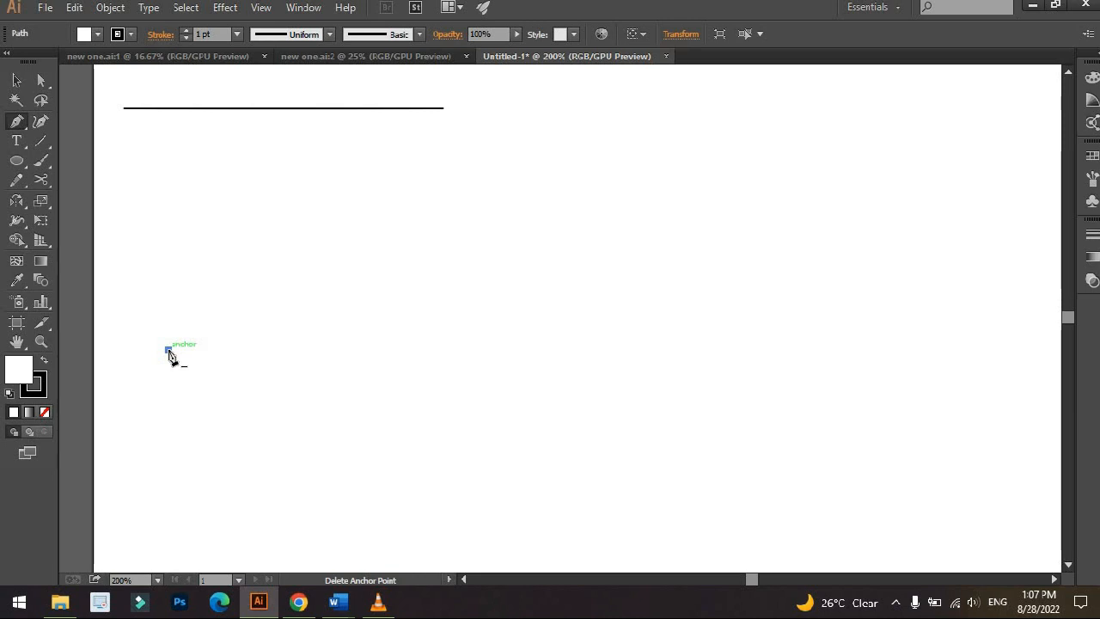
click(448, 350)
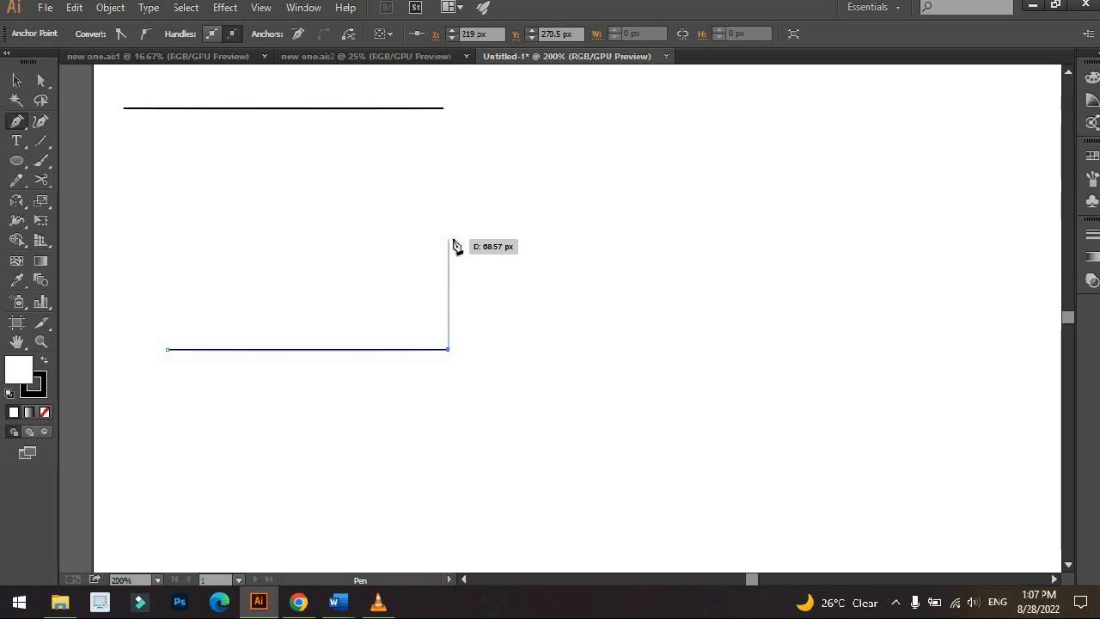
click(448, 229)
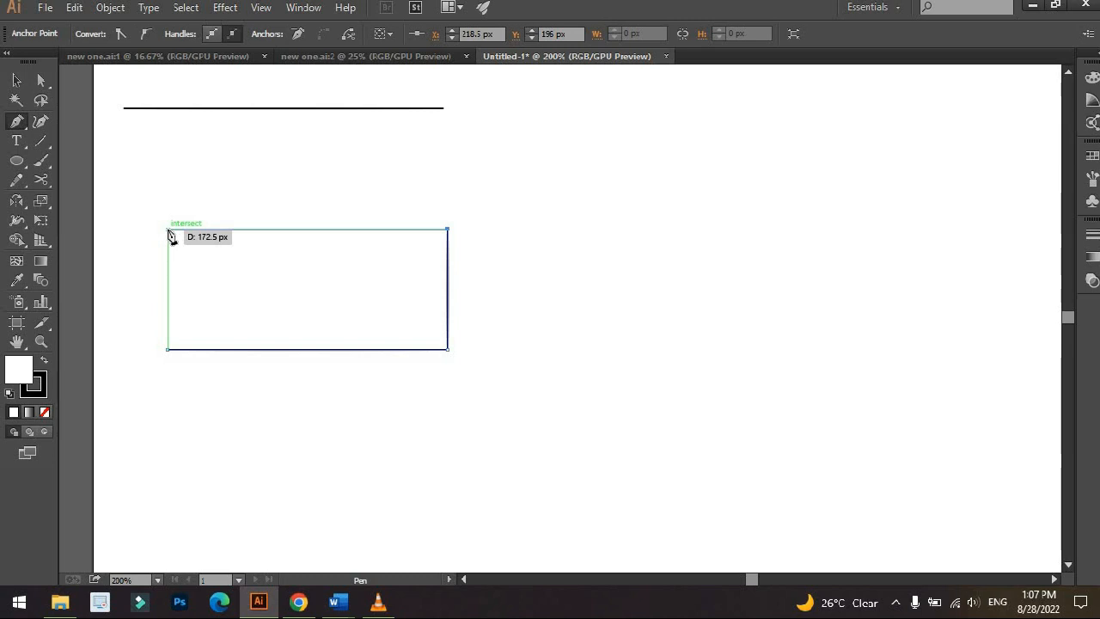
click(168, 230)
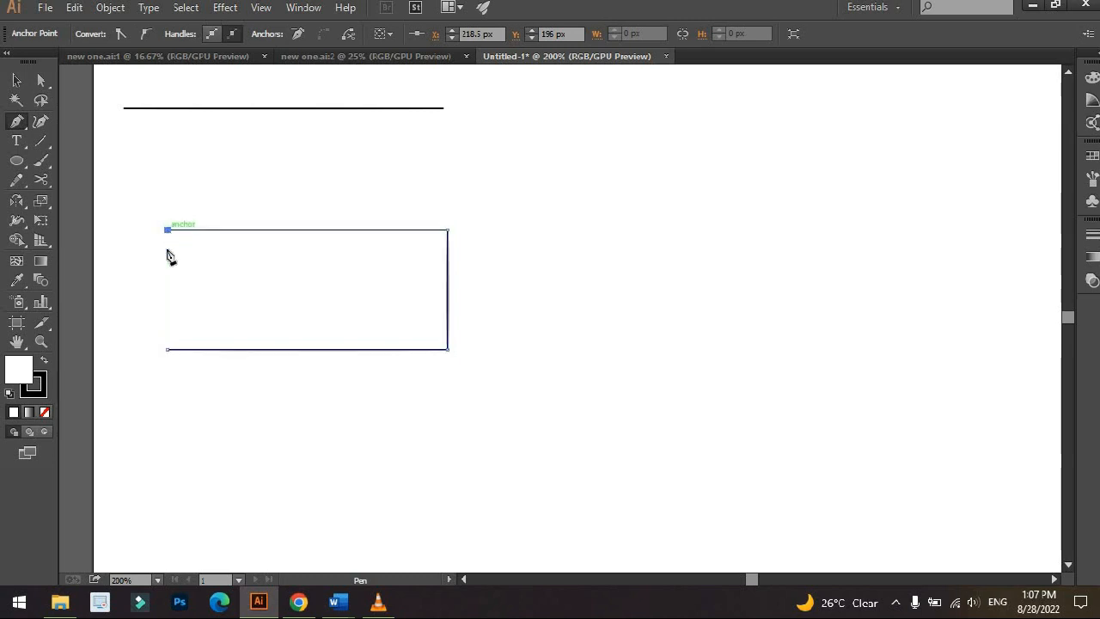
click(167, 350)
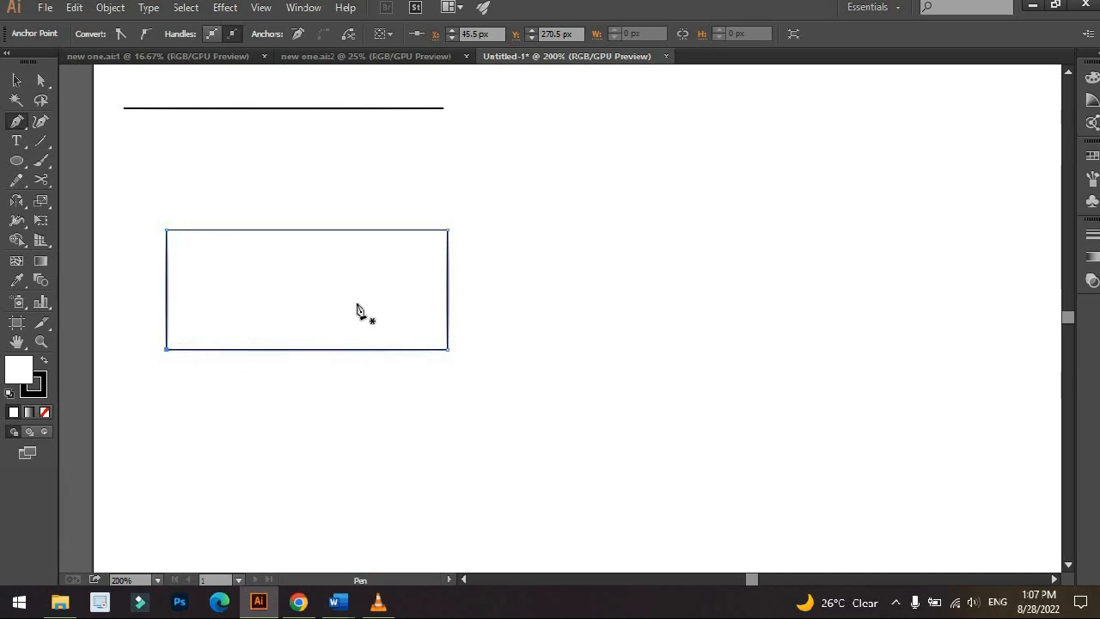
click(14, 82)
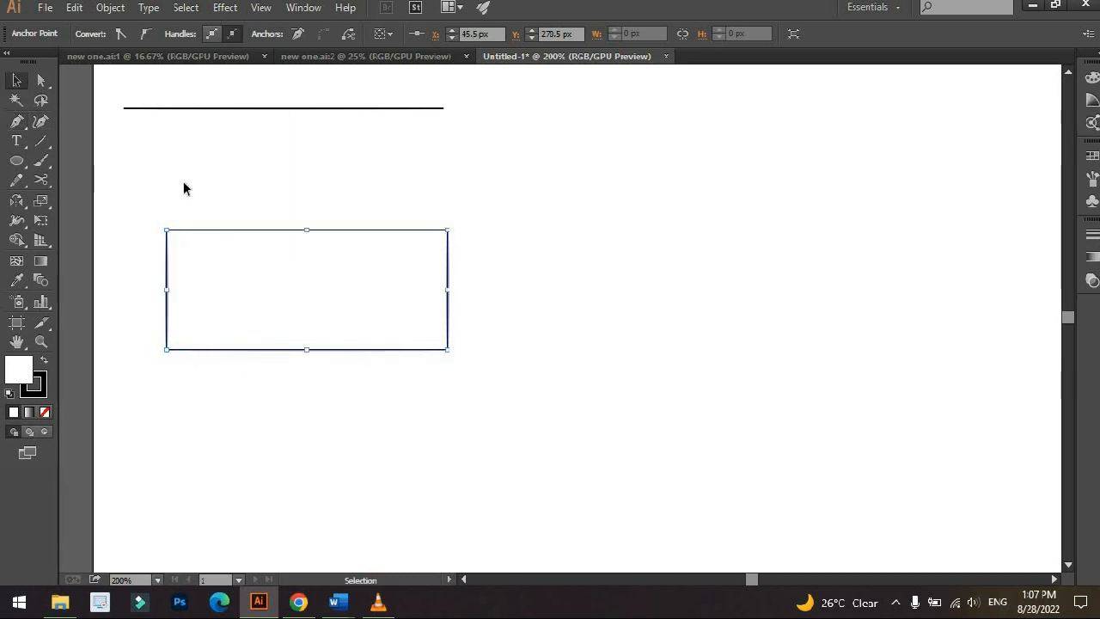
click(183, 181)
Move the rectangle up beside the right end of the horizontal line and deselect it.
key(ctrl+minus)
key(ctrl+plus)
drag(245, 295, 554, 134)
click(467, 256)
click(368, 127)
shift+click(368, 128)
click(368, 127)
click(421, 159)
drag(470, 156, 468, 146)
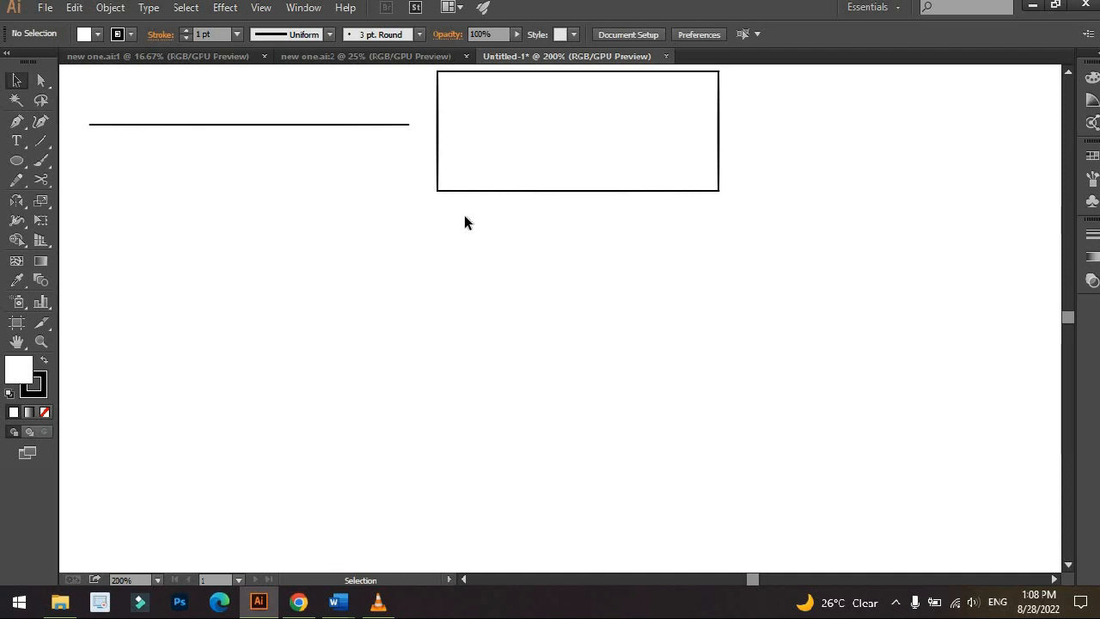
Draw a closed triangle with a horizontal base in the empty area below the line using the Pen tool.
key(p)
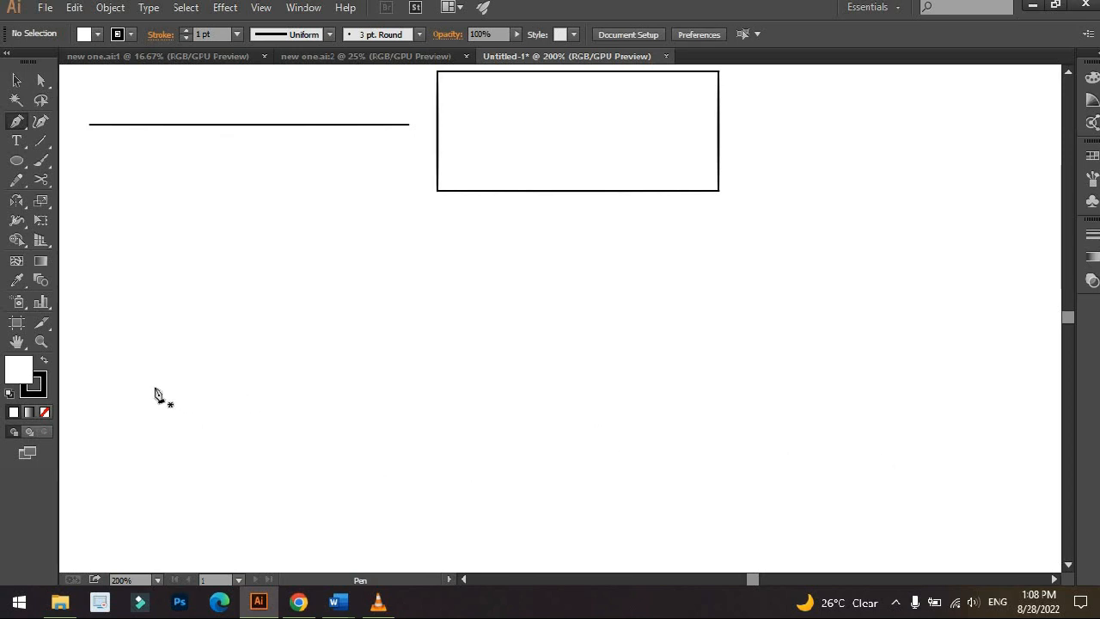
drag(150, 386, 281, 389)
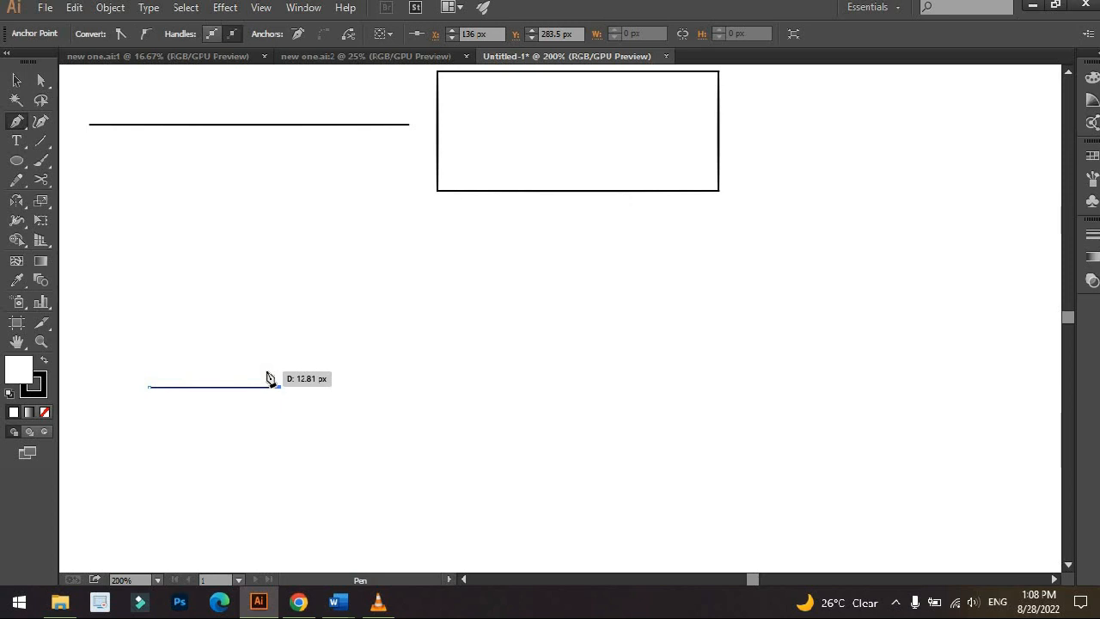
click(205, 314)
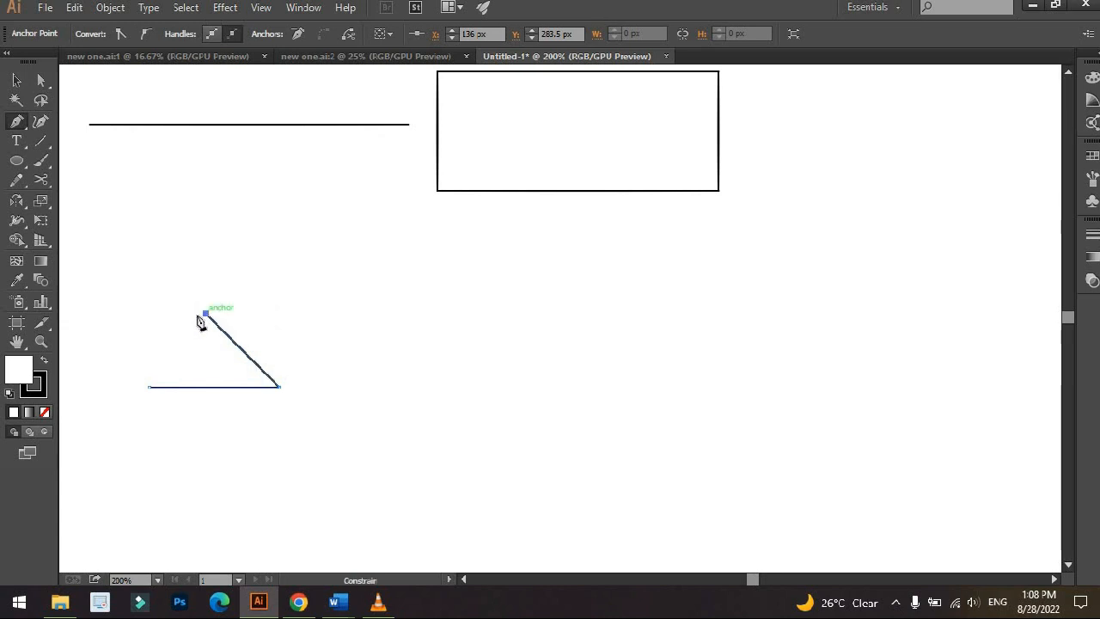
click(151, 386)
click(16, 80)
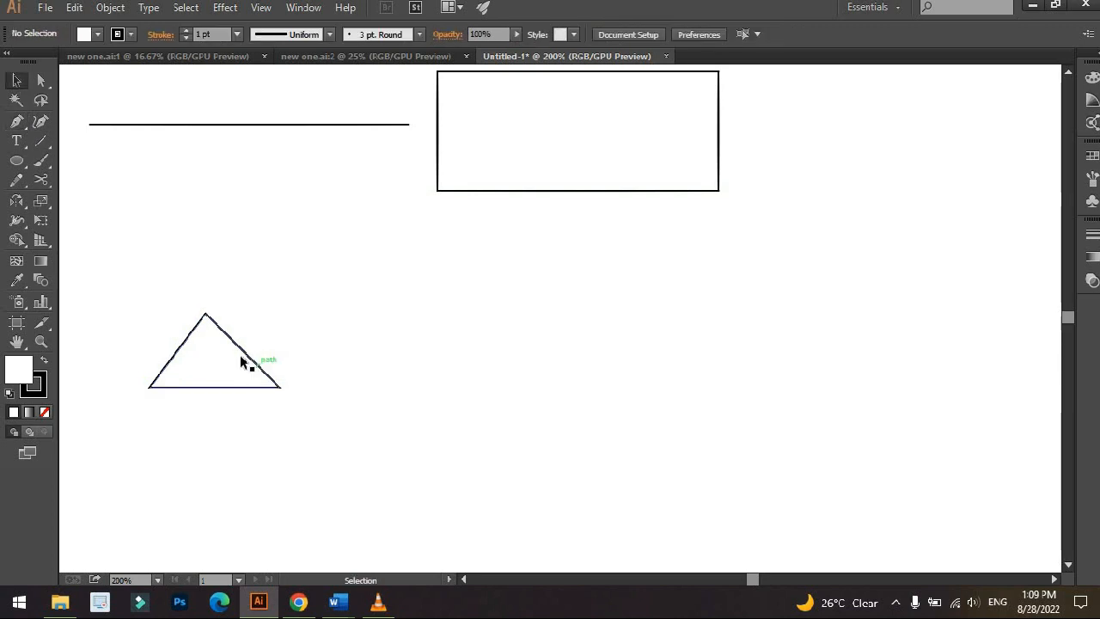
Shift the triangle's apex anchor horizontally to the right with Direct Selection, centring it over the base.
scroll(220, 353, up, 2)
drag(227, 326, 314, 288)
click(308, 267)
click(263, 239)
scroll(263, 238, up, 2)
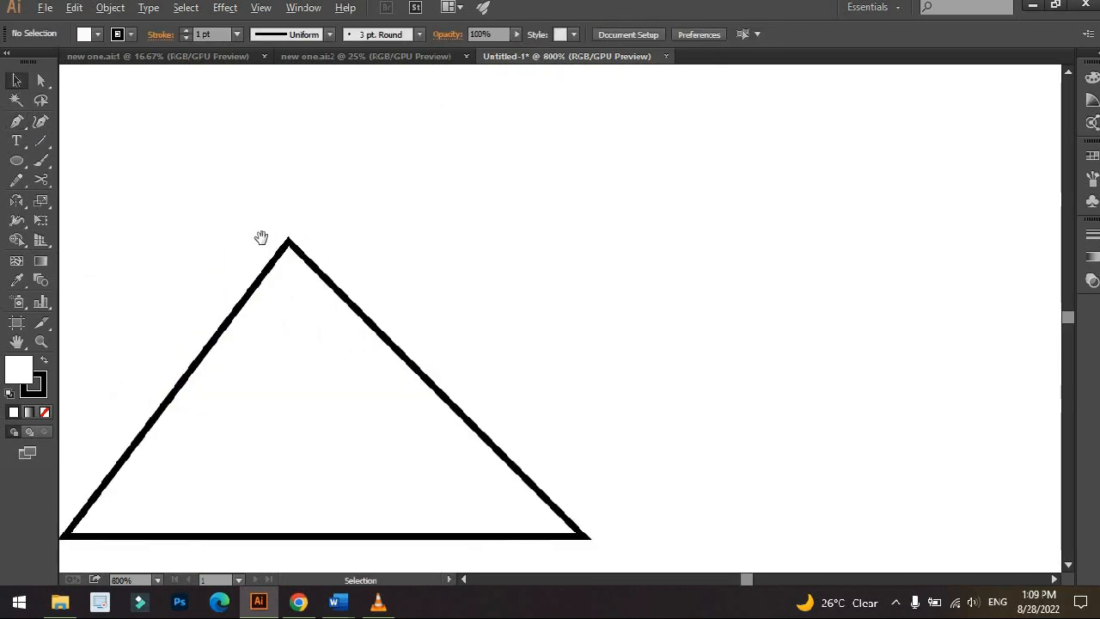
drag(263, 238, 330, 221)
scroll(346, 220, down, 1)
drag(386, 249, 424, 276)
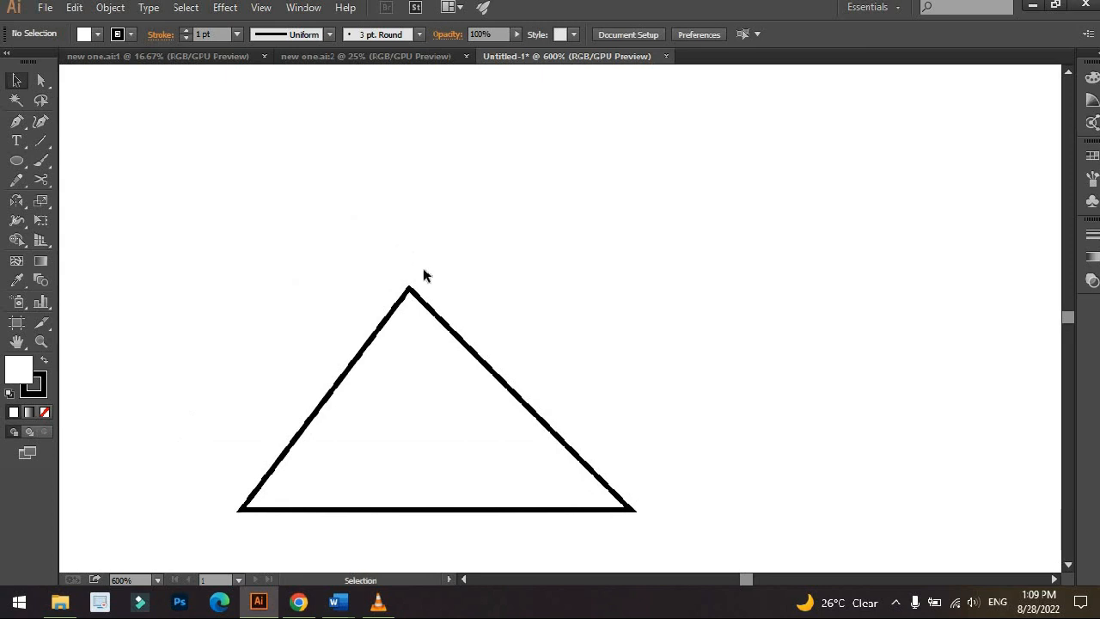
scroll(423, 268, down, 1)
scroll(405, 283, up, 2)
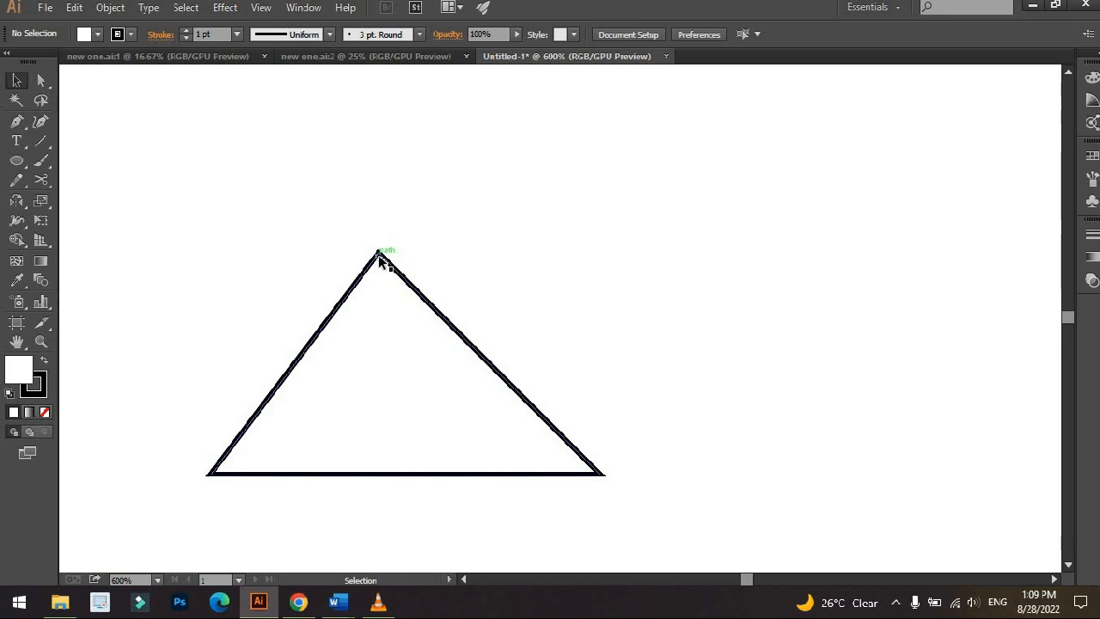
key(a)
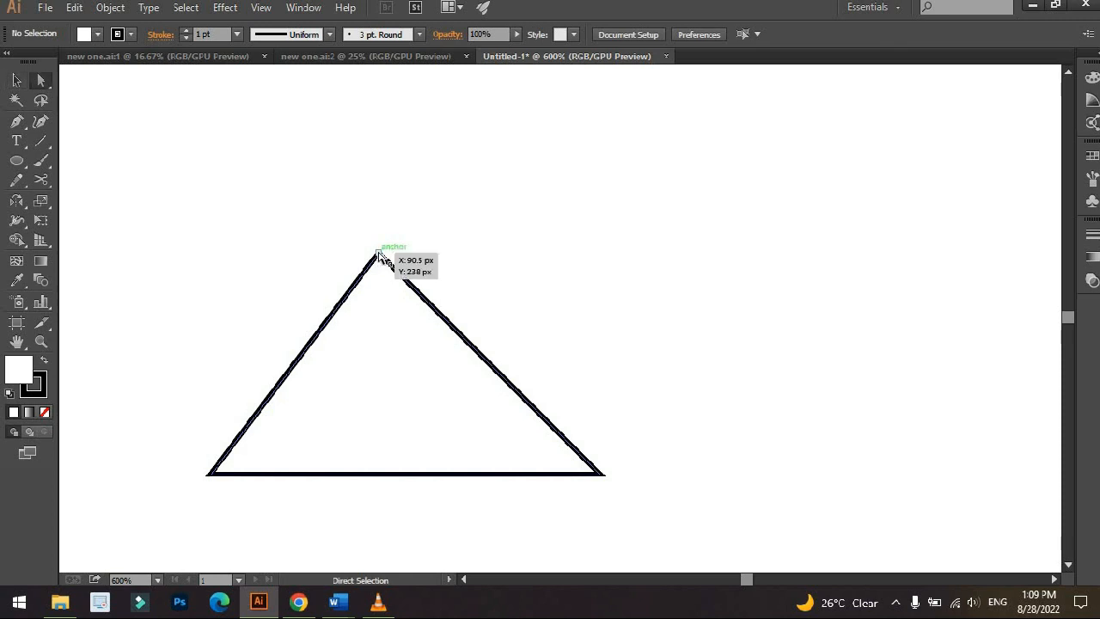
drag(378, 252, 406, 251)
click(516, 251)
Move the whole triangle up beside the right side of the rectangle and deselect it.
scroll(516, 252, down, 3)
scroll(516, 249, down, 1)
drag(521, 242, 312, 286)
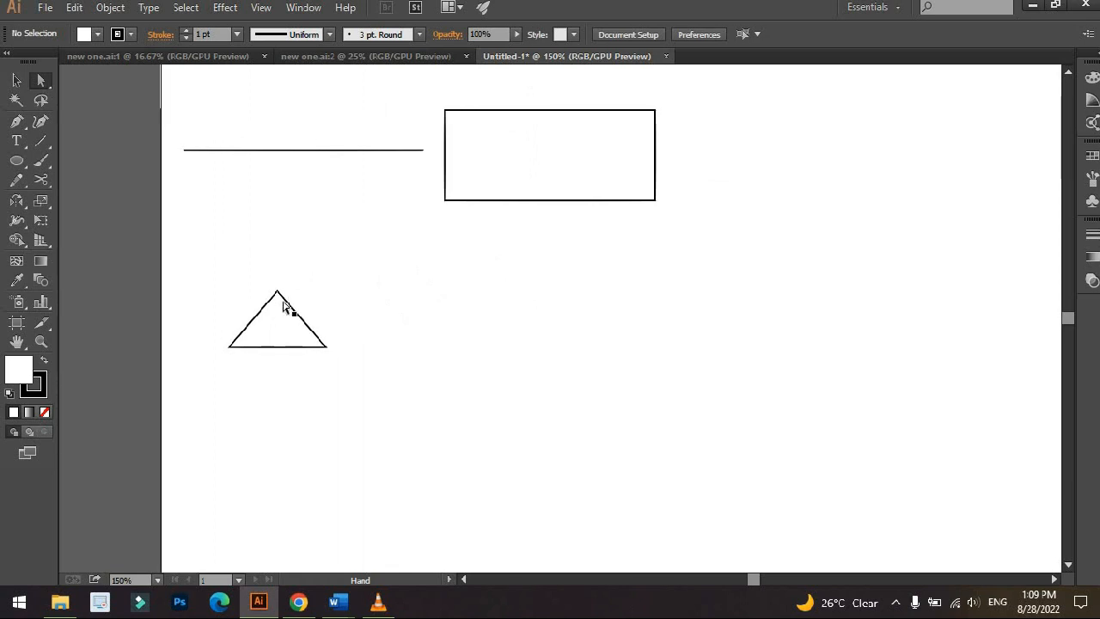
key(v)
drag(290, 336, 702, 191)
click(649, 257)
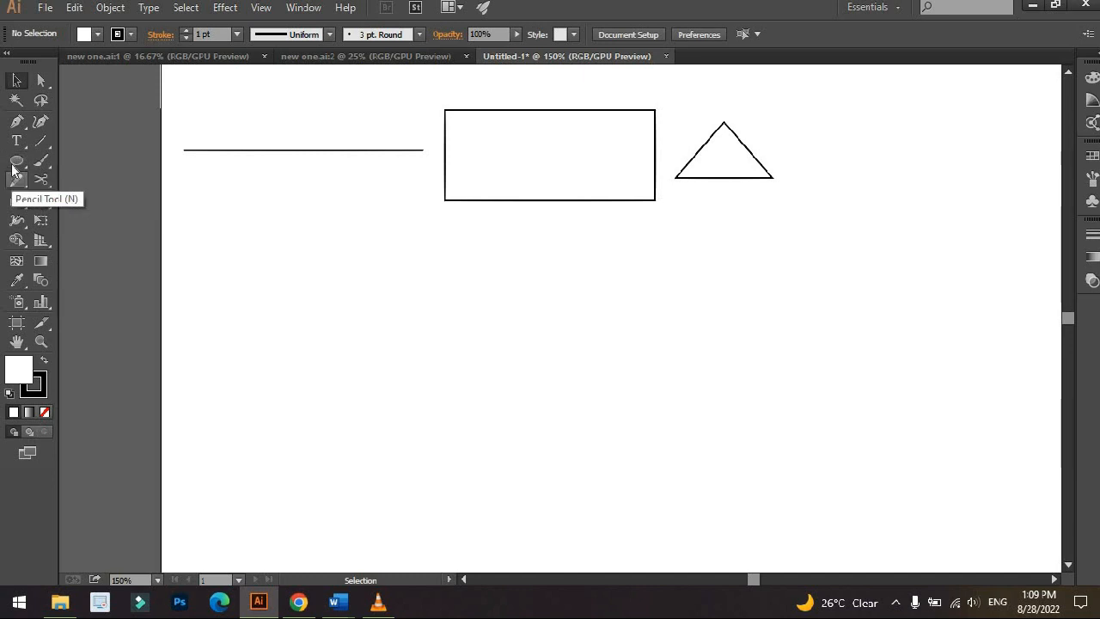
Draw a closed irregular shape with six straight sides and an inward notch on its right, below the line, using the Pen tool.
key(p)
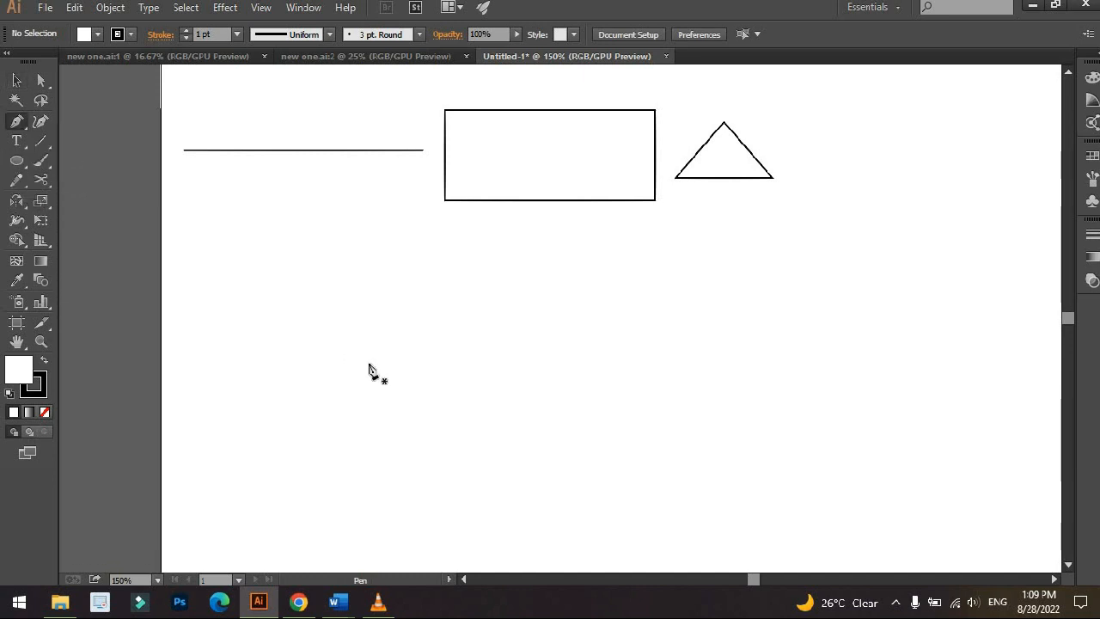
click(219, 313)
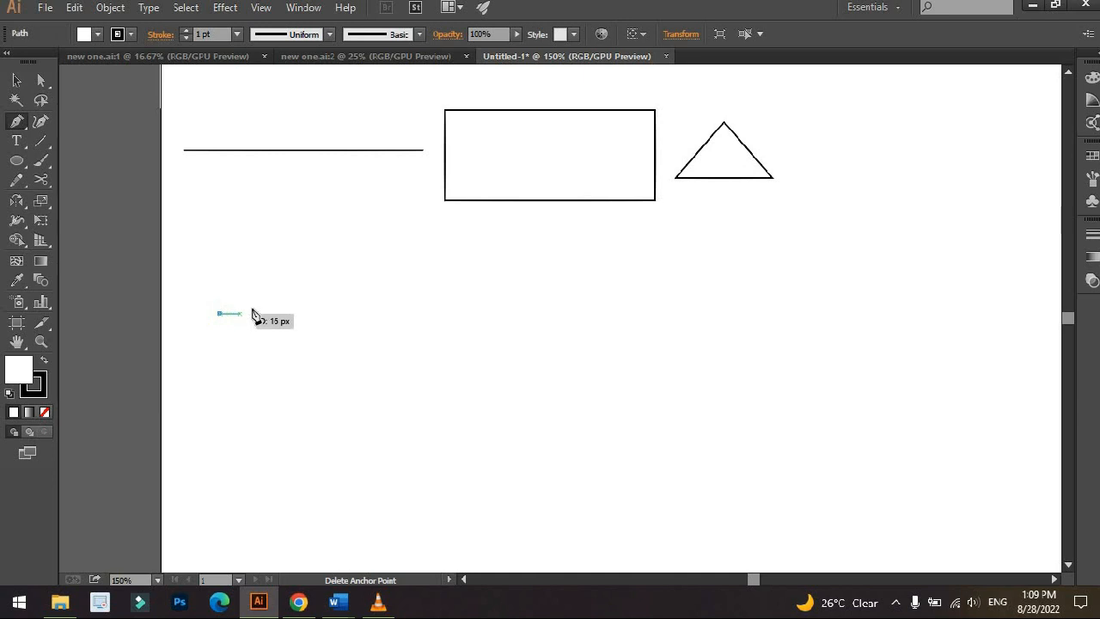
click(229, 375)
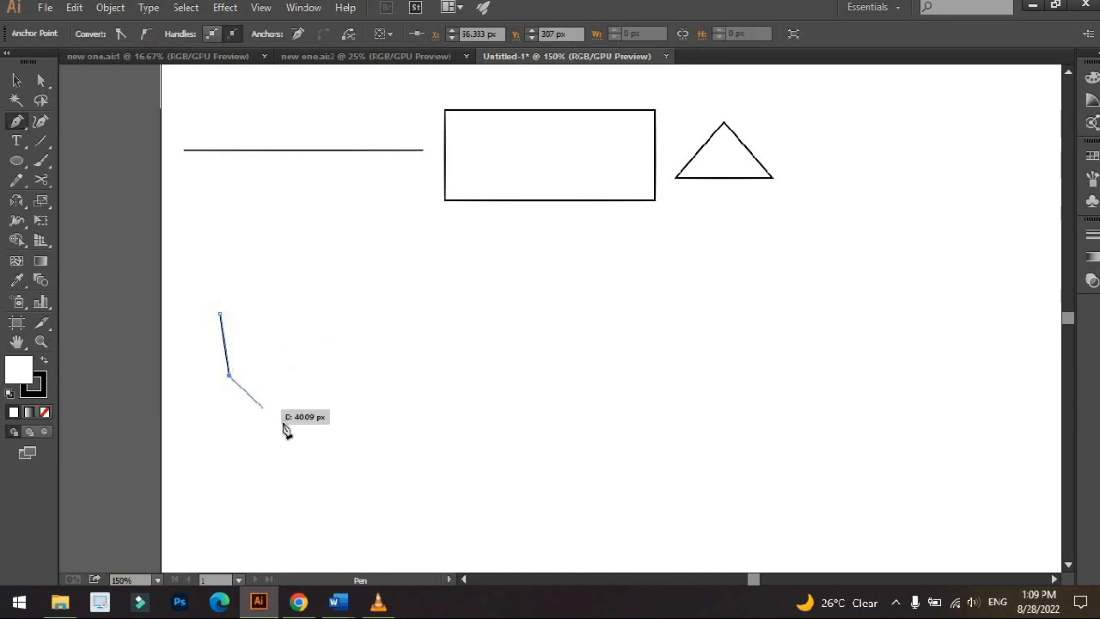
click(288, 425)
click(343, 392)
click(300, 350)
click(333, 299)
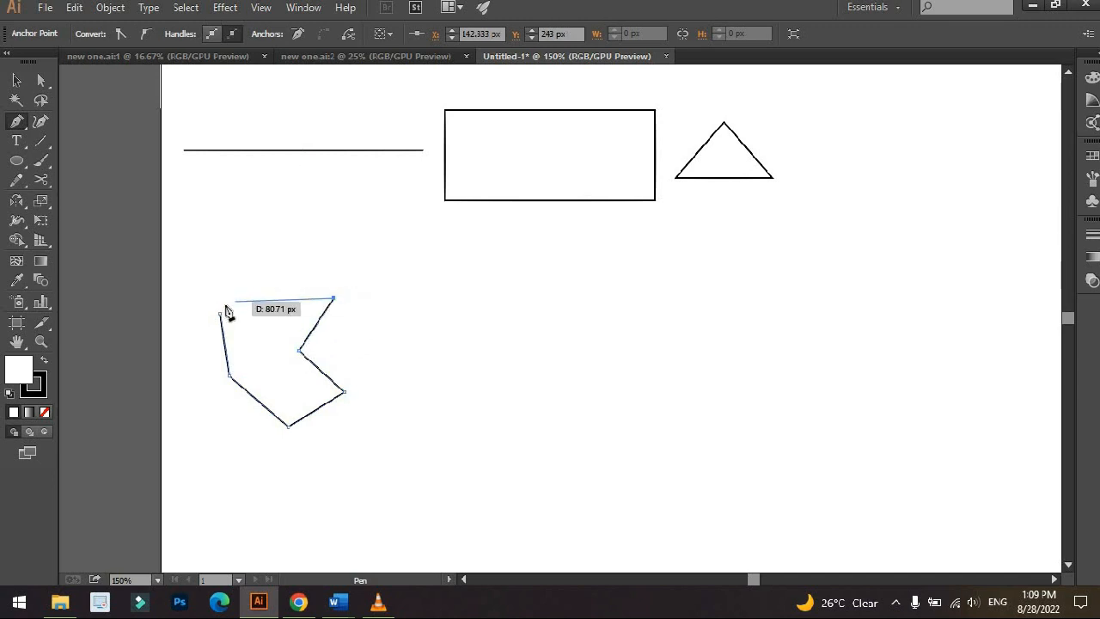
click(220, 313)
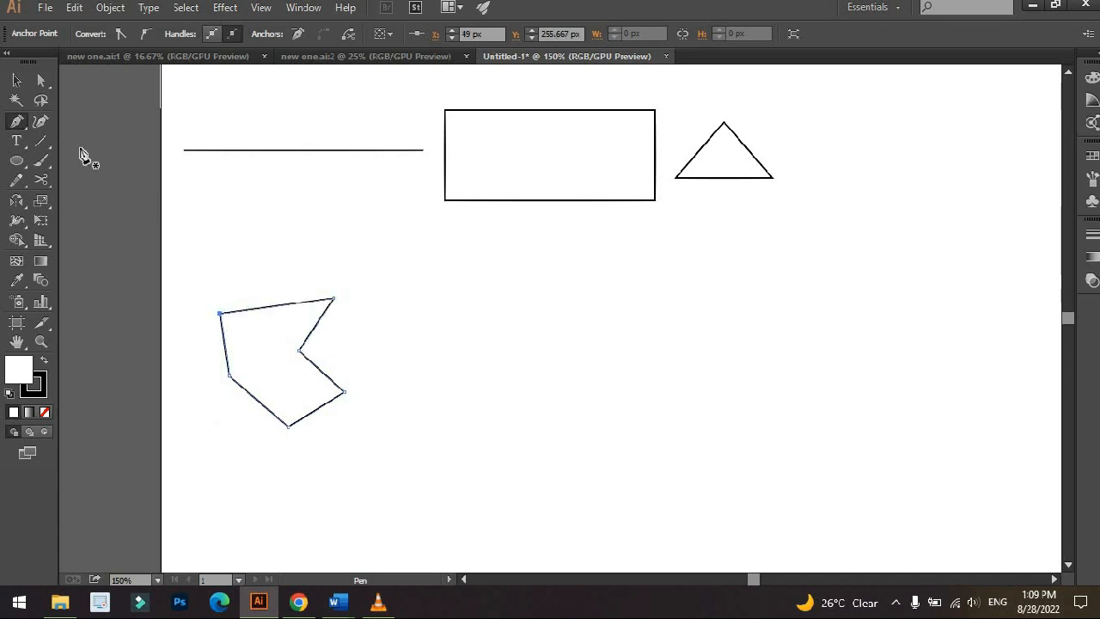
Move the irregular six-sided shape up to the right of the triangle, in line with the other shapes.
click(16, 80)
click(441, 292)
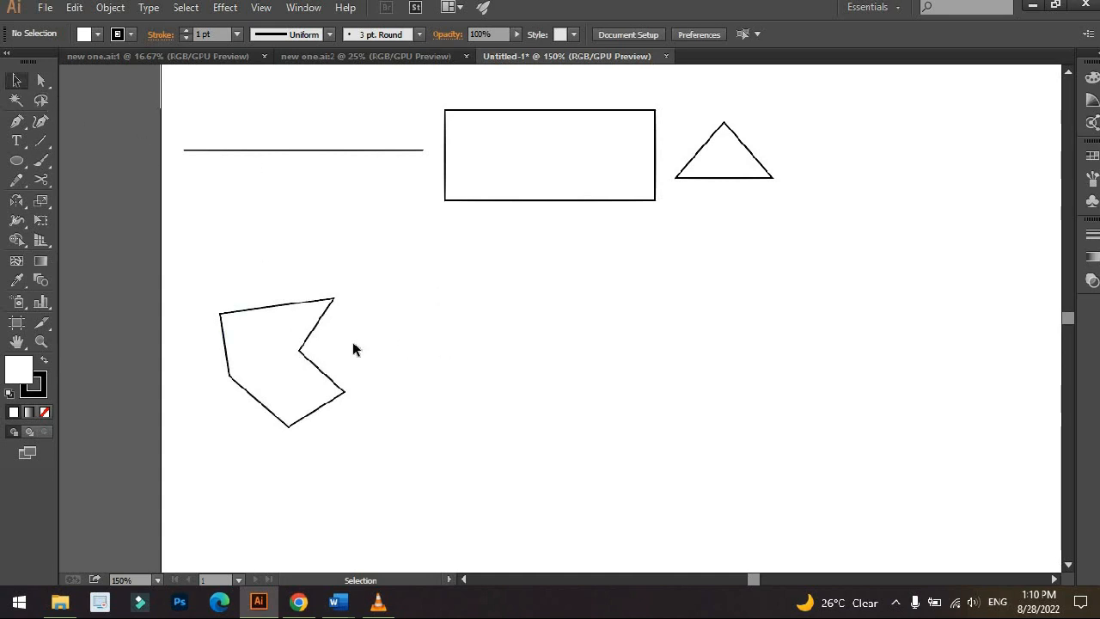
mouse_move(302, 364)
mouse_down()
mouse_move(742, 235)
mouse_move(756, 306)
mouse_up()
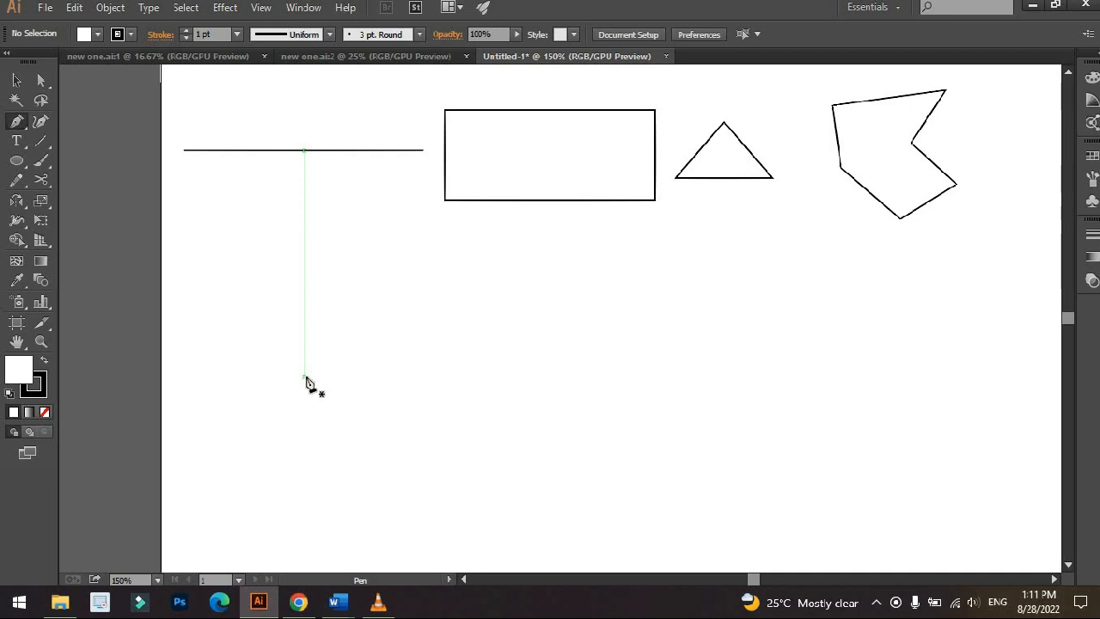
Start a curved path below the straight line with a smooth Pen anchor, pulling its direction handles out vertically.
click(305, 378)
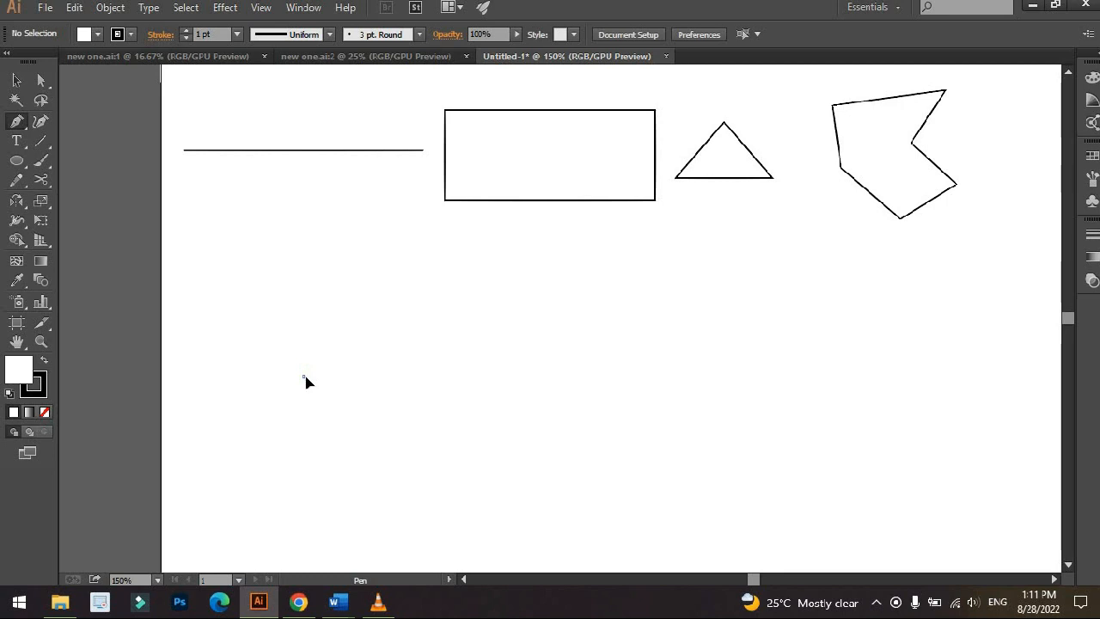
drag(306, 375, 284, 418)
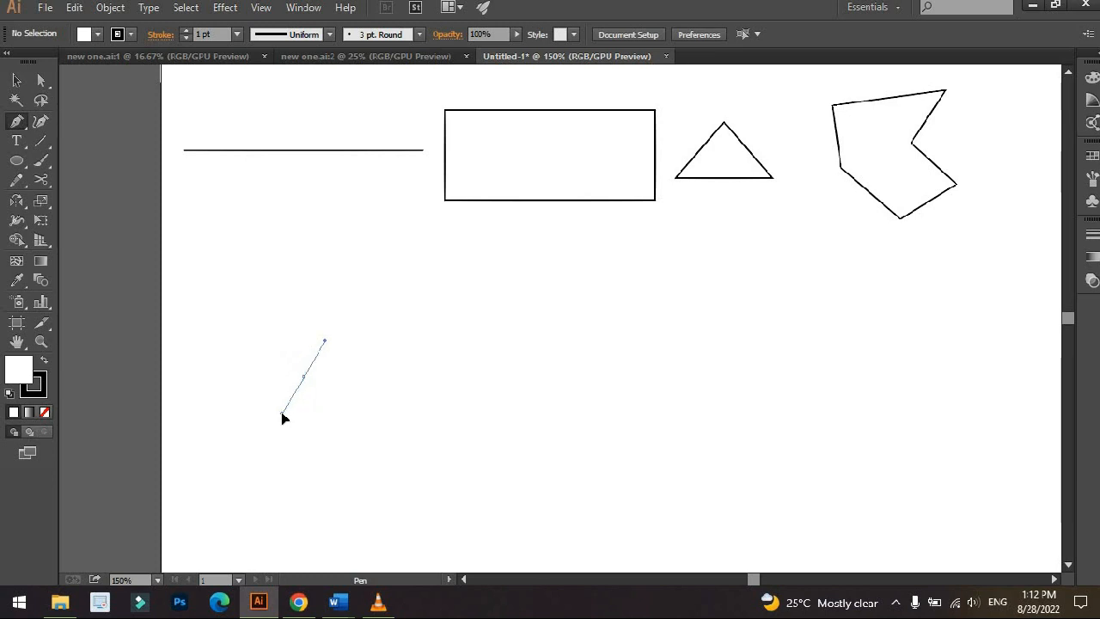
drag(284, 417, 297, 373)
drag(363, 373, 287, 476)
drag(287, 480, 291, 454)
drag(291, 453, 303, 448)
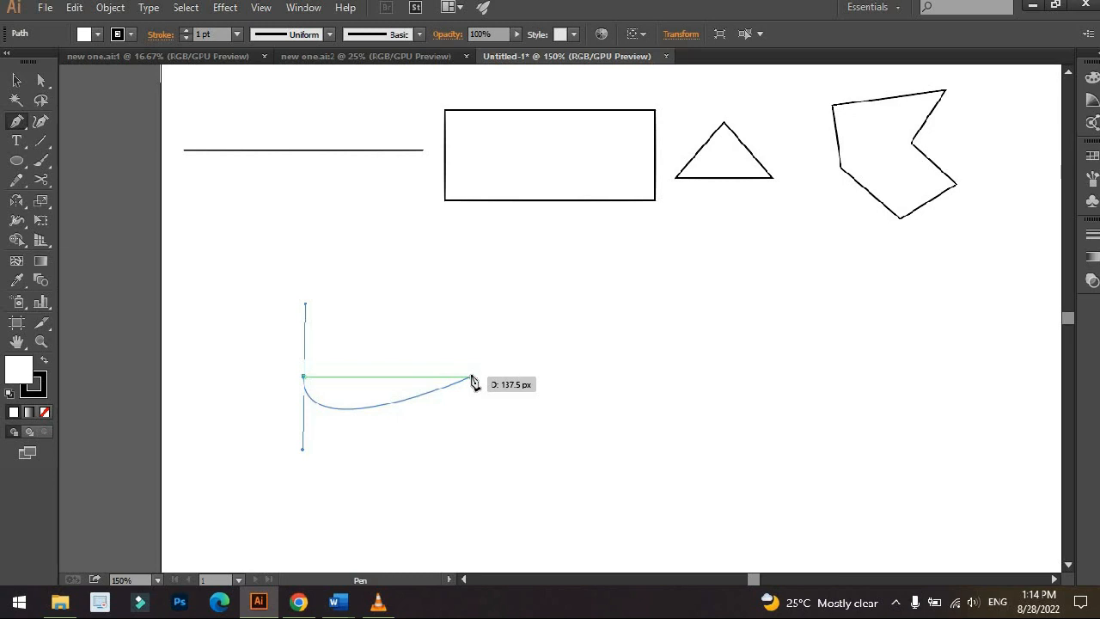
Add a level smooth anchor about 138 px right with vertical handles, end the wave at a handle-free anchor about 141 px further, and deselect it.
drag(471, 380, 469, 448)
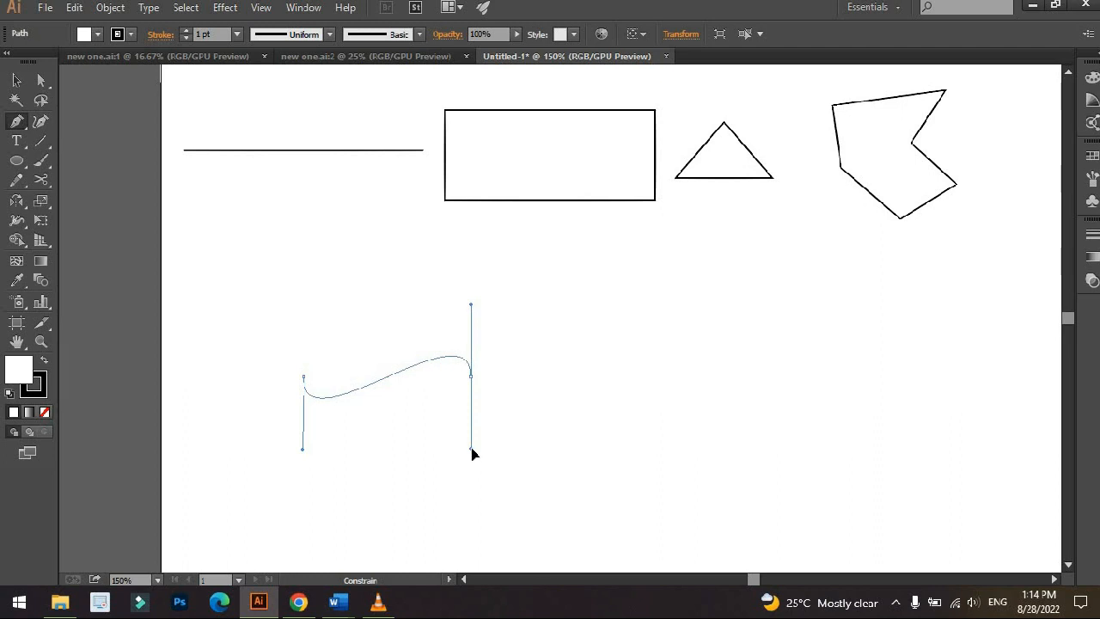
drag(472, 453, 474, 454)
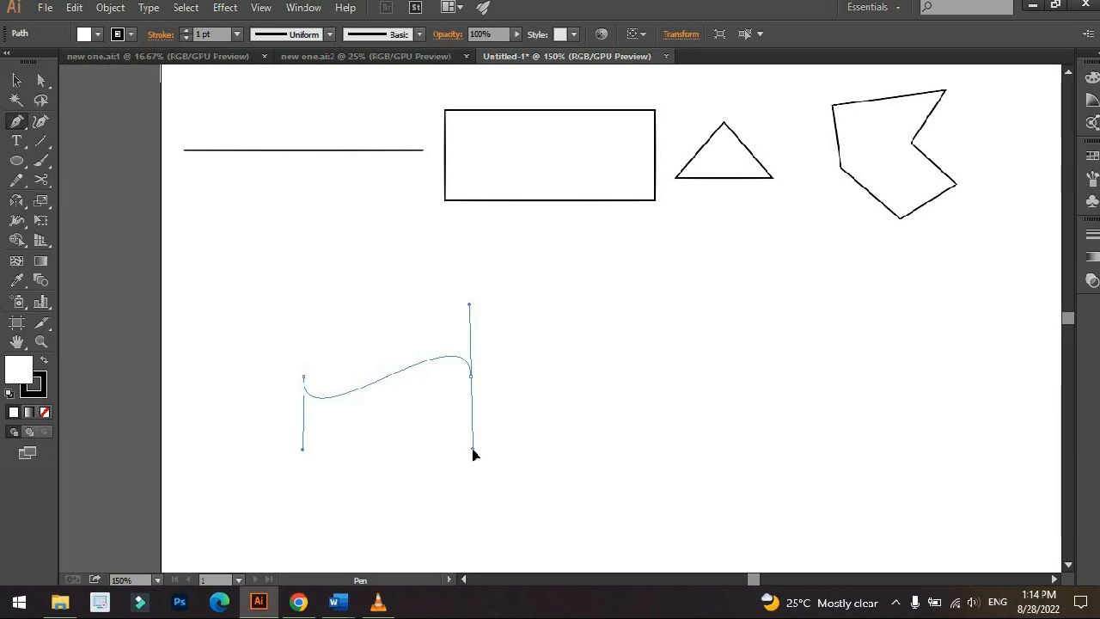
drag(474, 454, 474, 452)
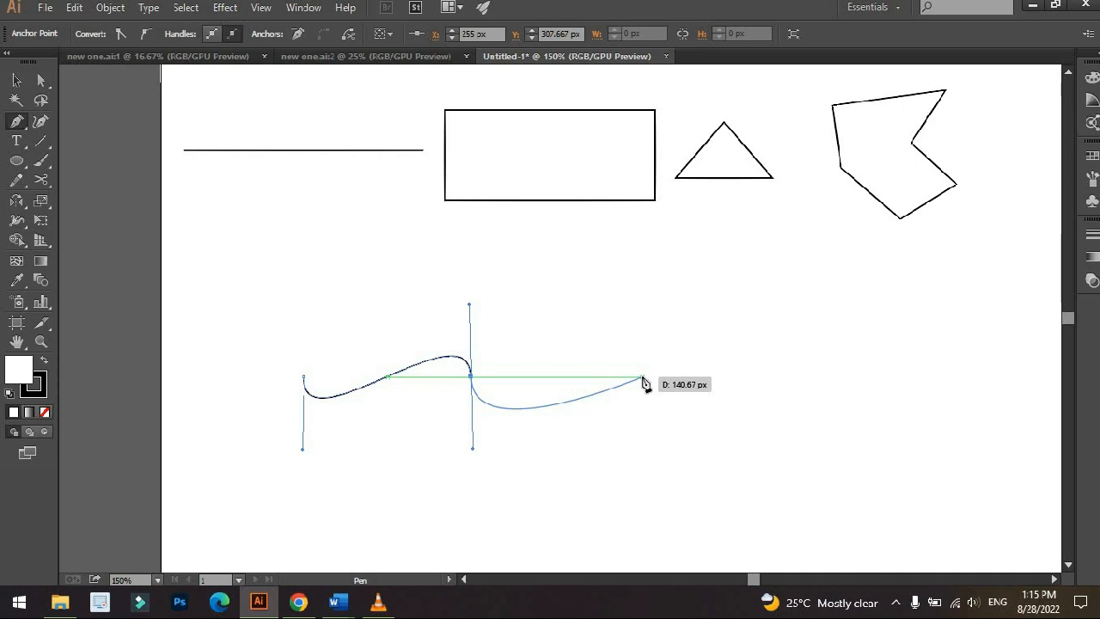
click(642, 379)
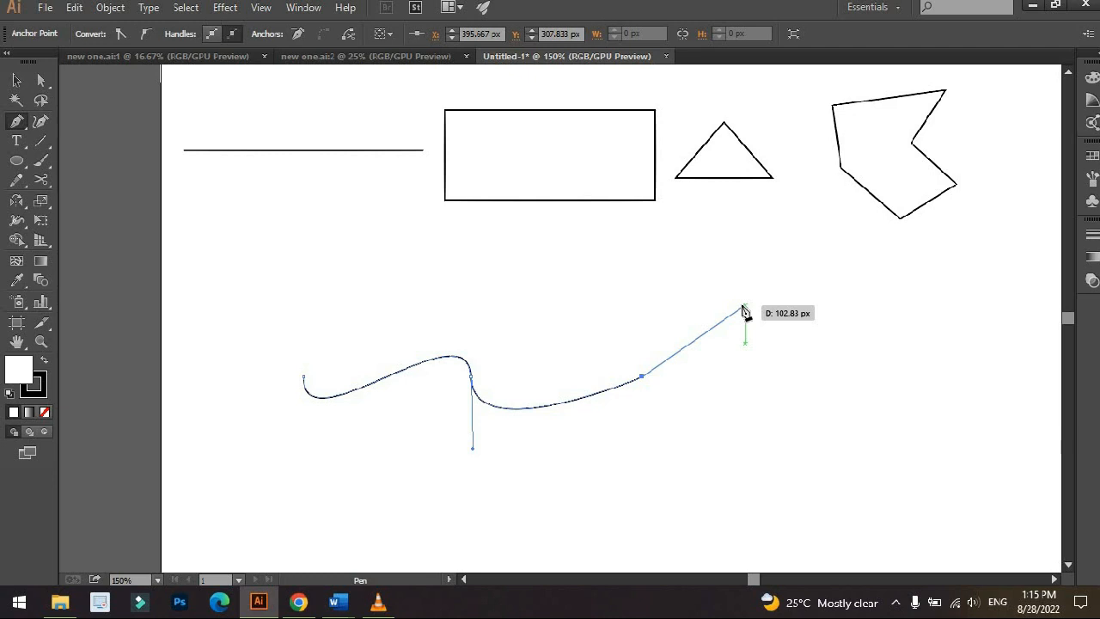
key(Escape)
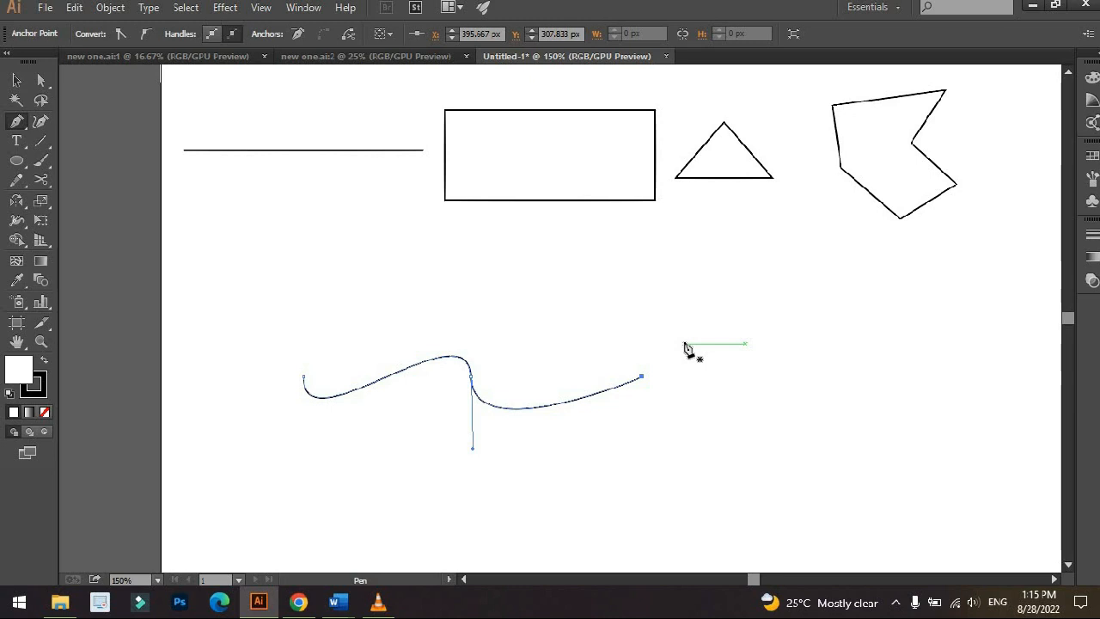
click(17, 81)
click(515, 343)
Select the wave's middle anchor with Direct Selection, then tilt its upper handle slightly right and lengthen it to reshape both curves.
scroll(515, 343, up, 1)
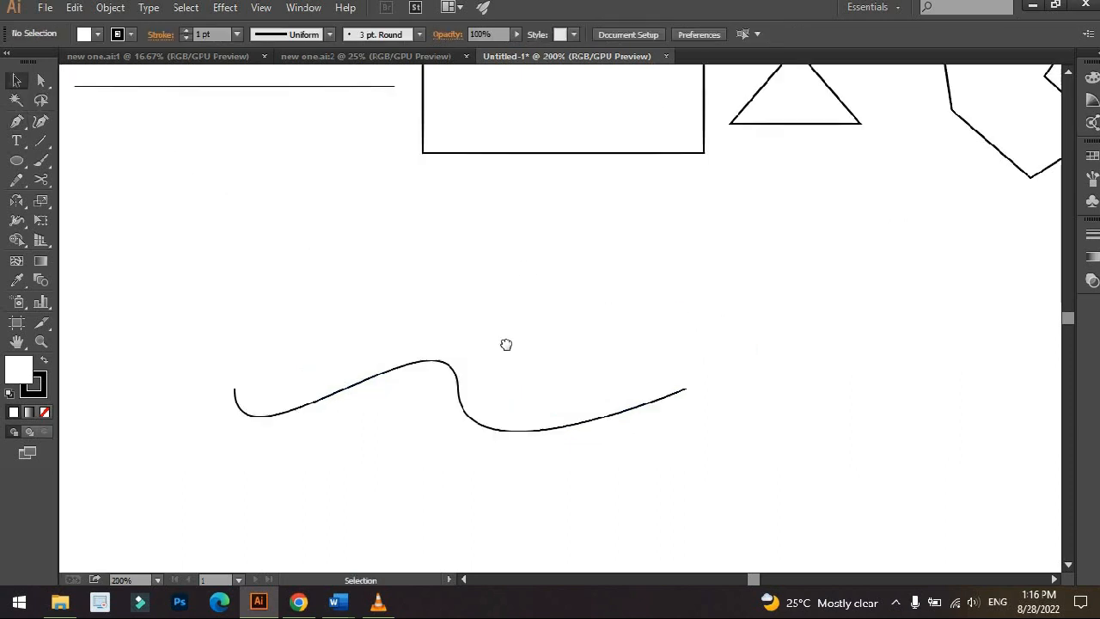
drag(481, 344, 604, 250)
scroll(517, 293, up, 1)
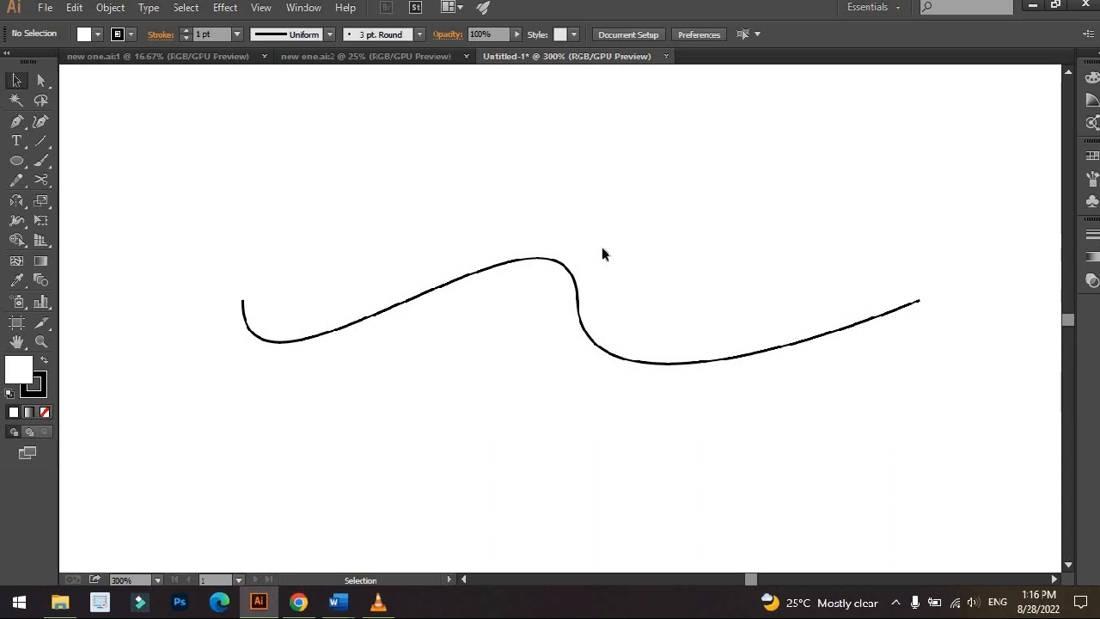
key(a)
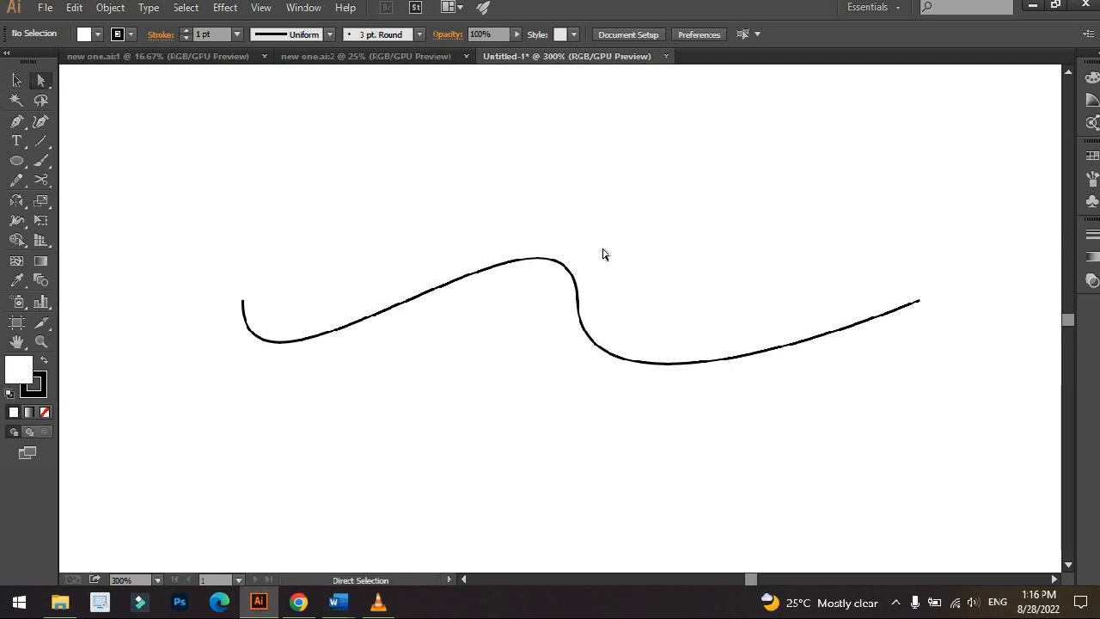
drag(623, 228, 514, 364)
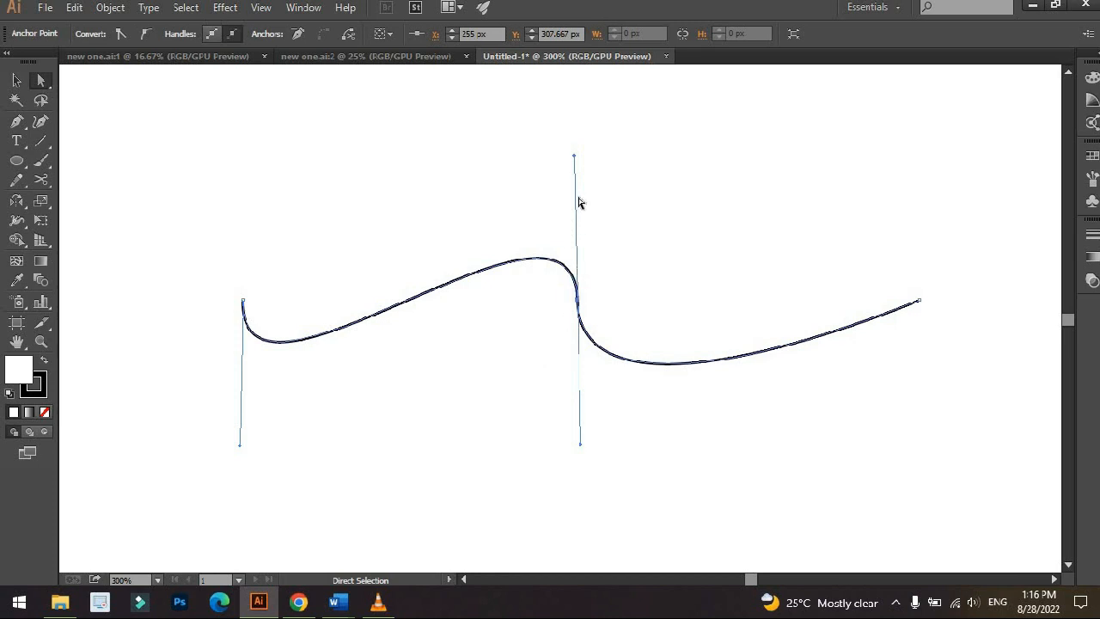
scroll(570, 318, up, 2)
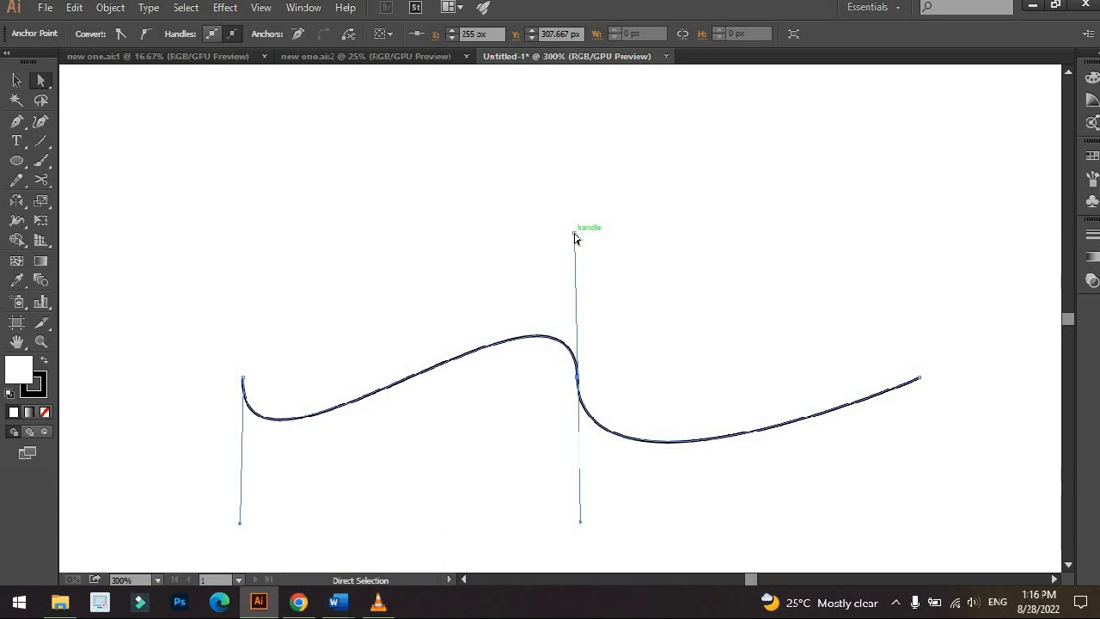
drag(575, 234, 599, 258)
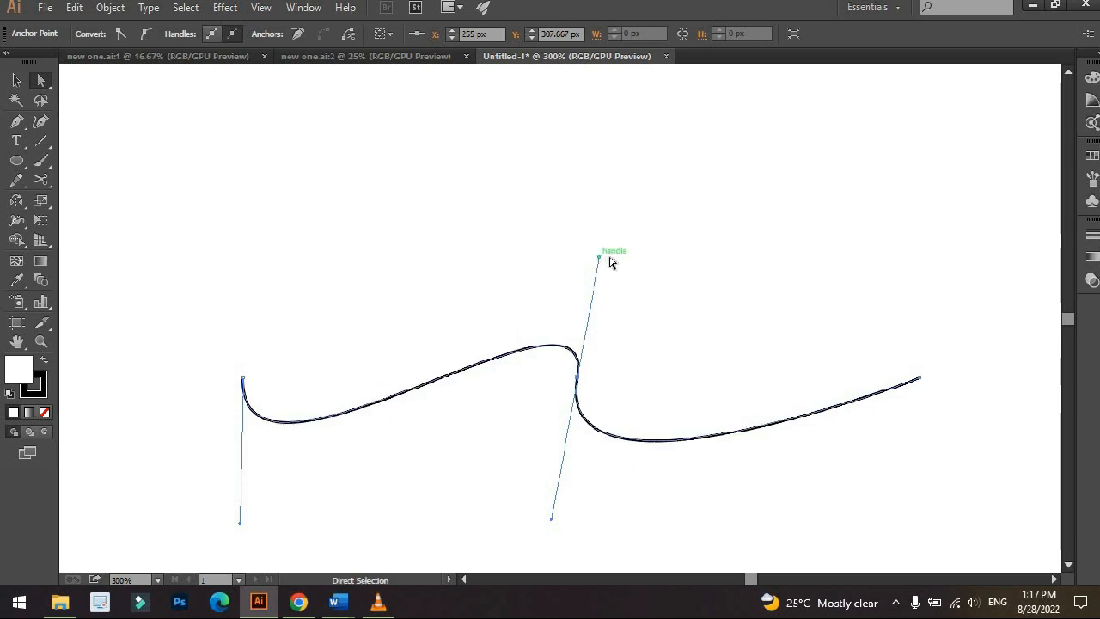
drag(602, 258, 587, 196)
Swing the middle anchor's upper handle down below the path, flipping the curves on both sides of the anchor.
click(661, 269)
click(575, 344)
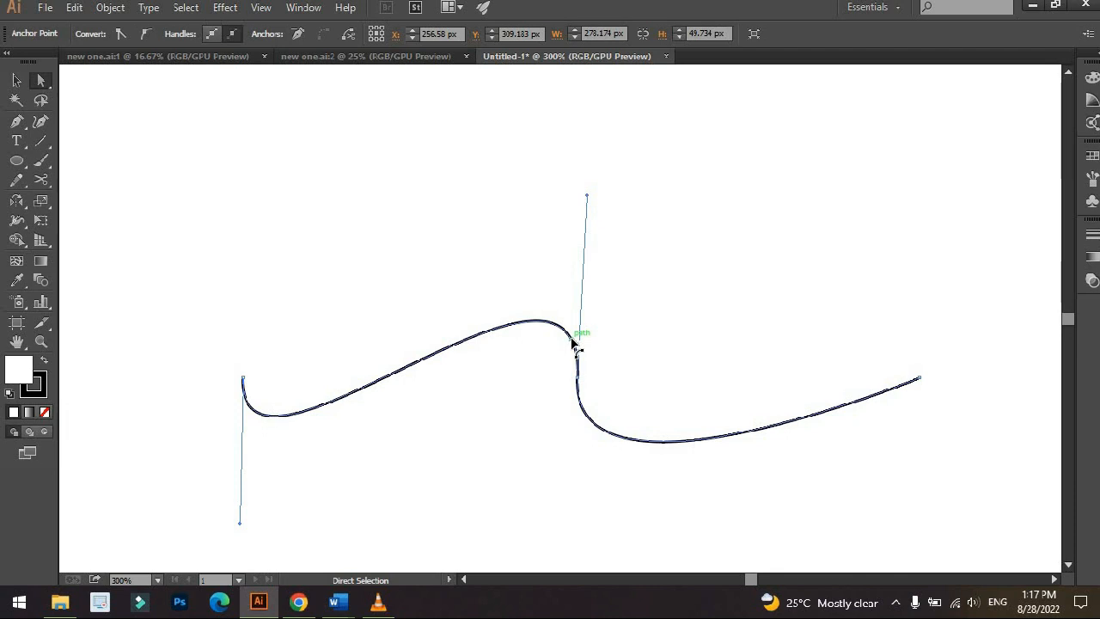
drag(589, 196, 599, 511)
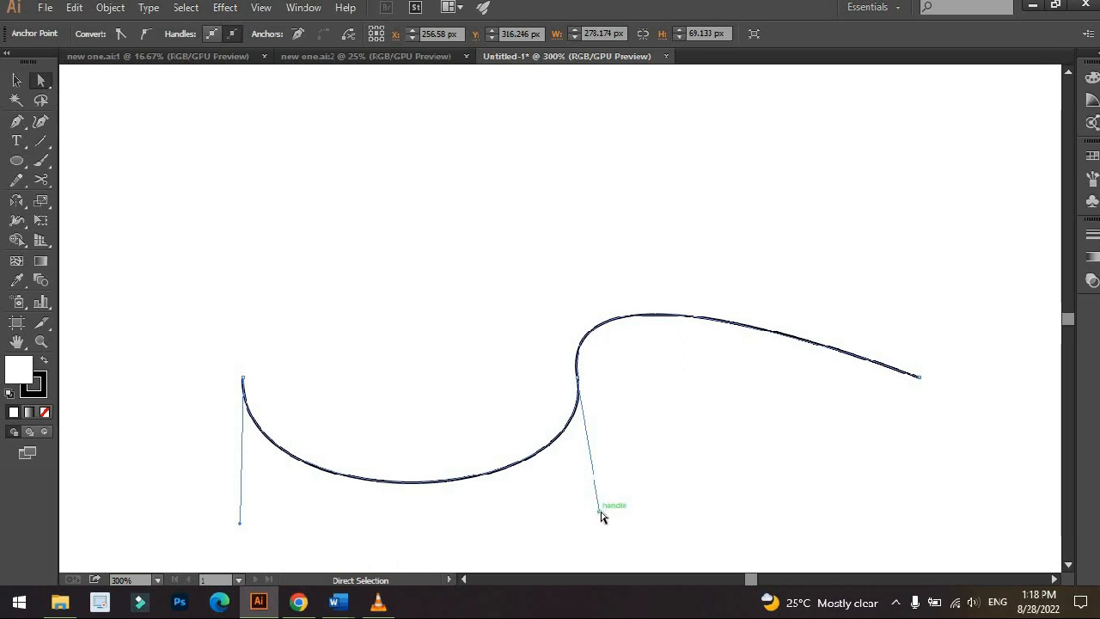
Break the middle anchor's handle pair by moving only the left curve's handle up and left, forming a sharp corner, and deselect the path.
key(alt)
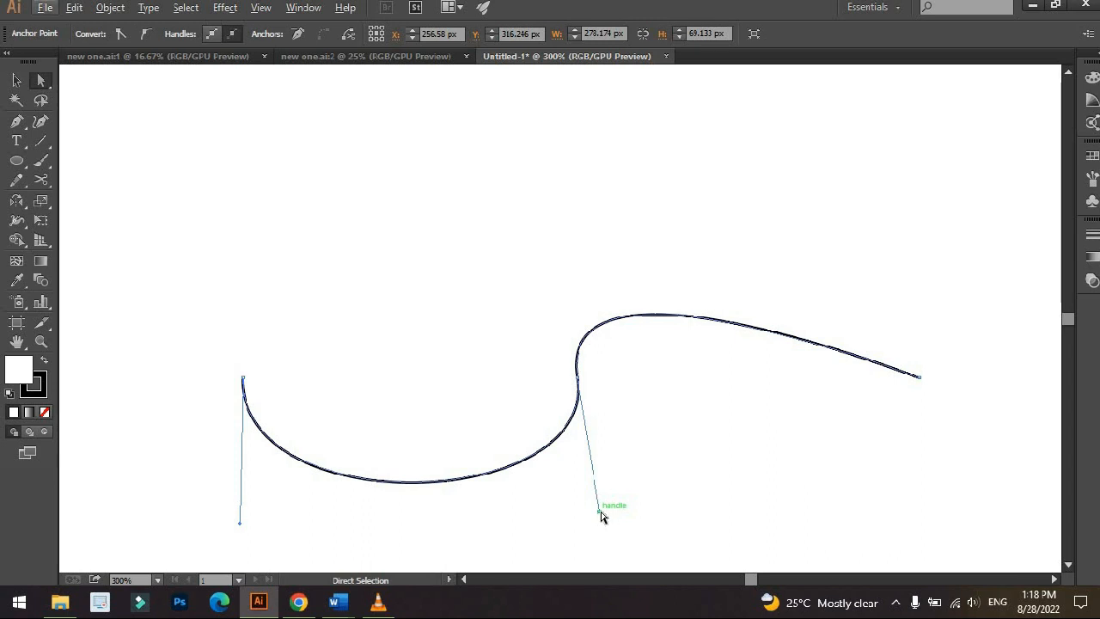
key(alt)
key(alt)
key(alt)
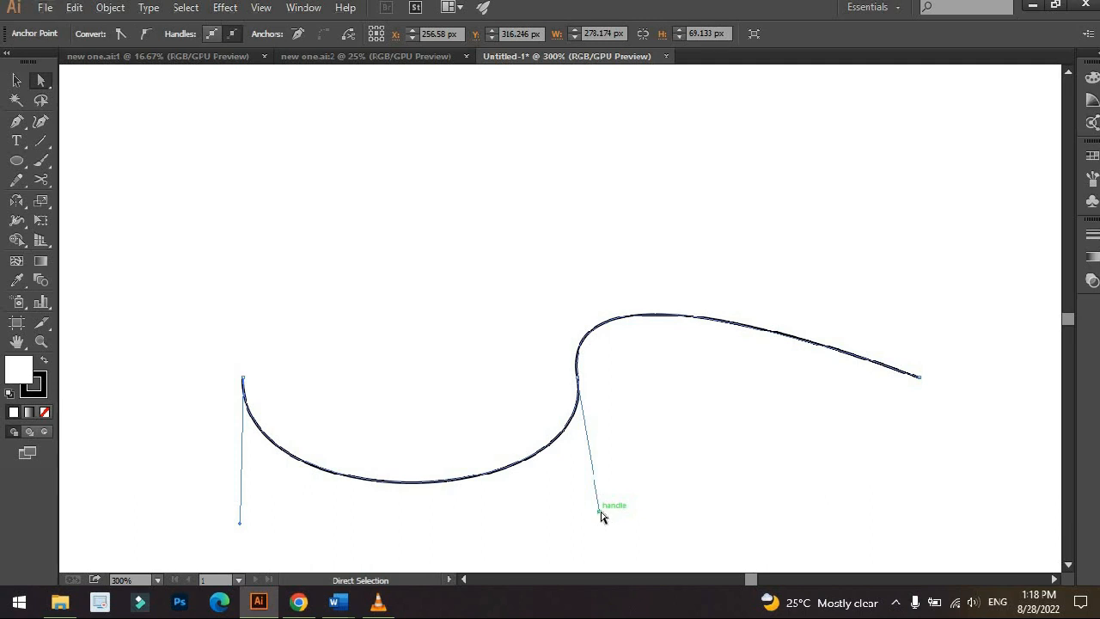
key(alt)
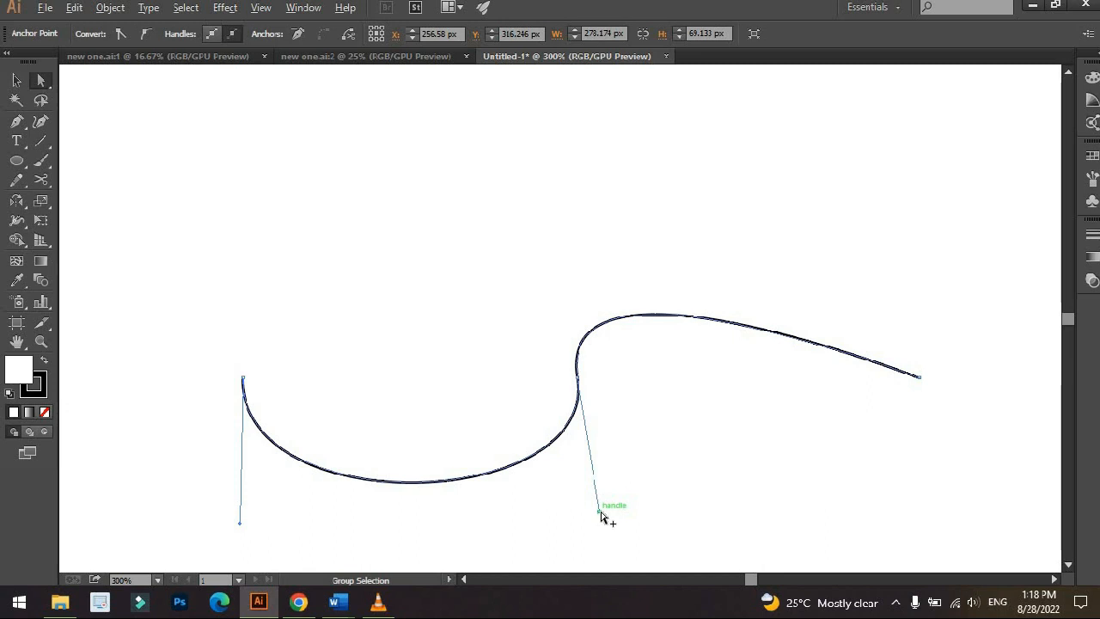
drag(600, 512, 473, 226)
key(v)
click(626, 252)
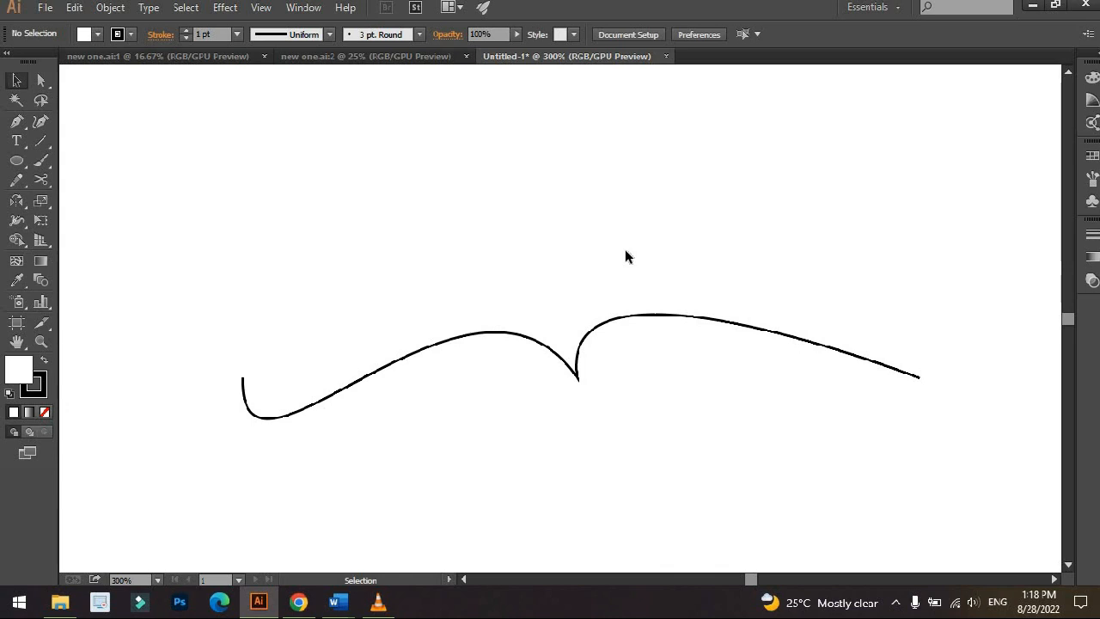
Select only the left end anchor of the curved path with Direct Selection to expose its direction handles.
key(ctrl+minus)
drag(590, 290, 633, 236)
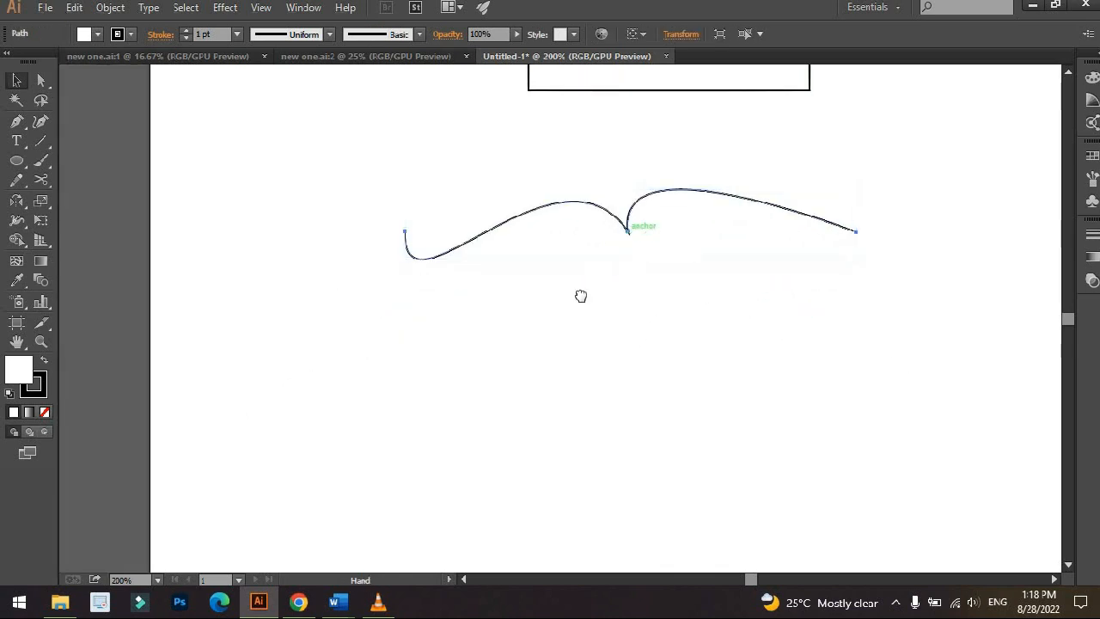
key(ctrl+plus)
click(361, 294)
scroll(315, 298, up, 1)
drag(315, 298, 344, 243)
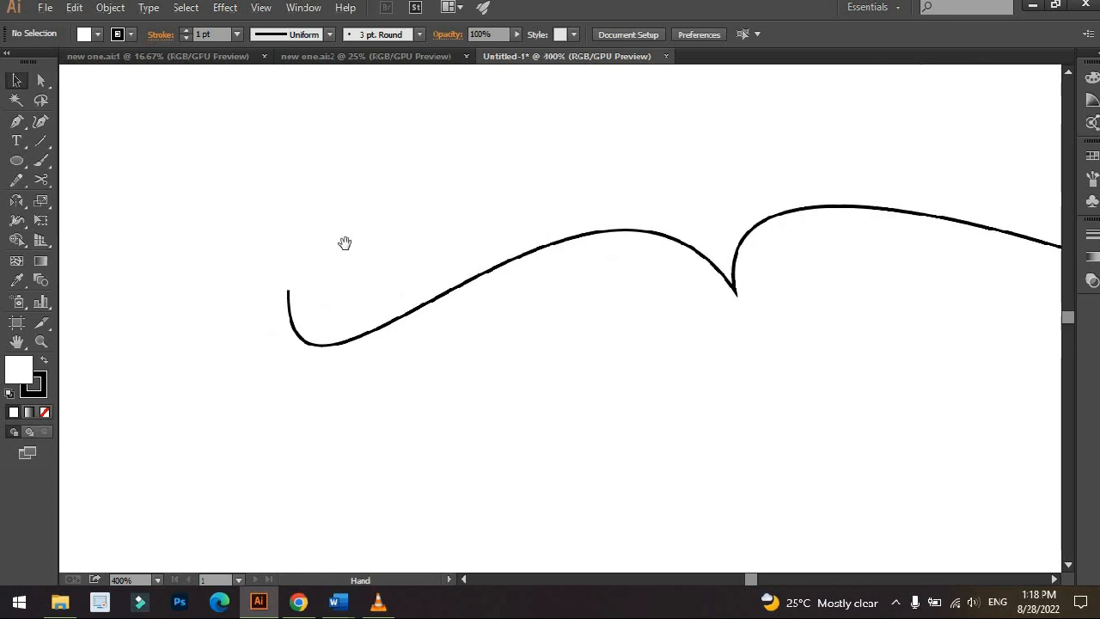
drag(250, 253, 312, 297)
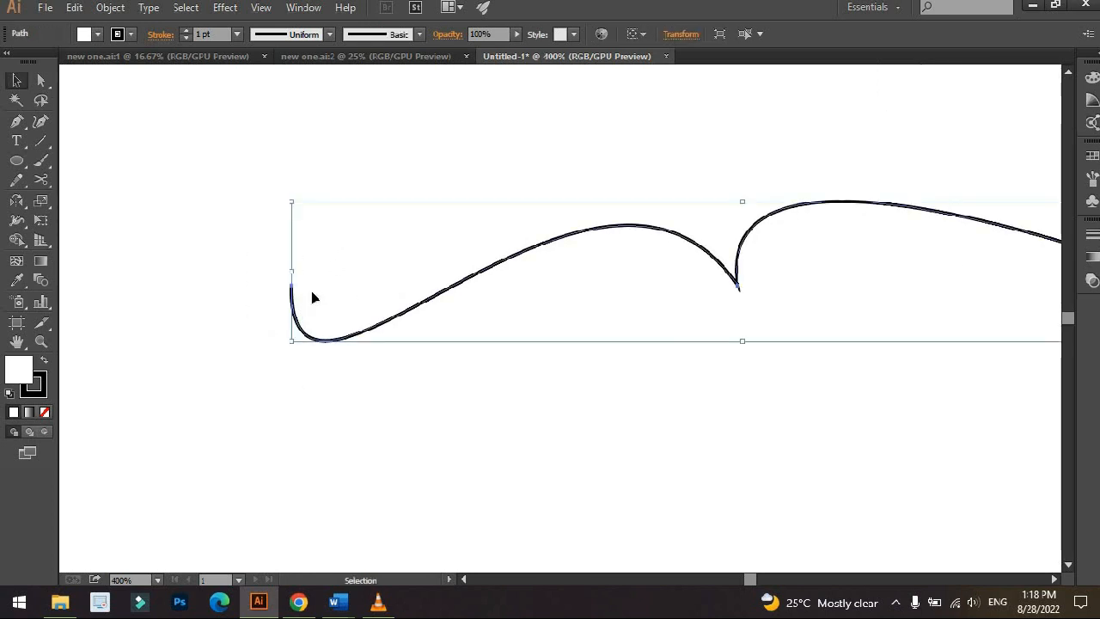
click(244, 294)
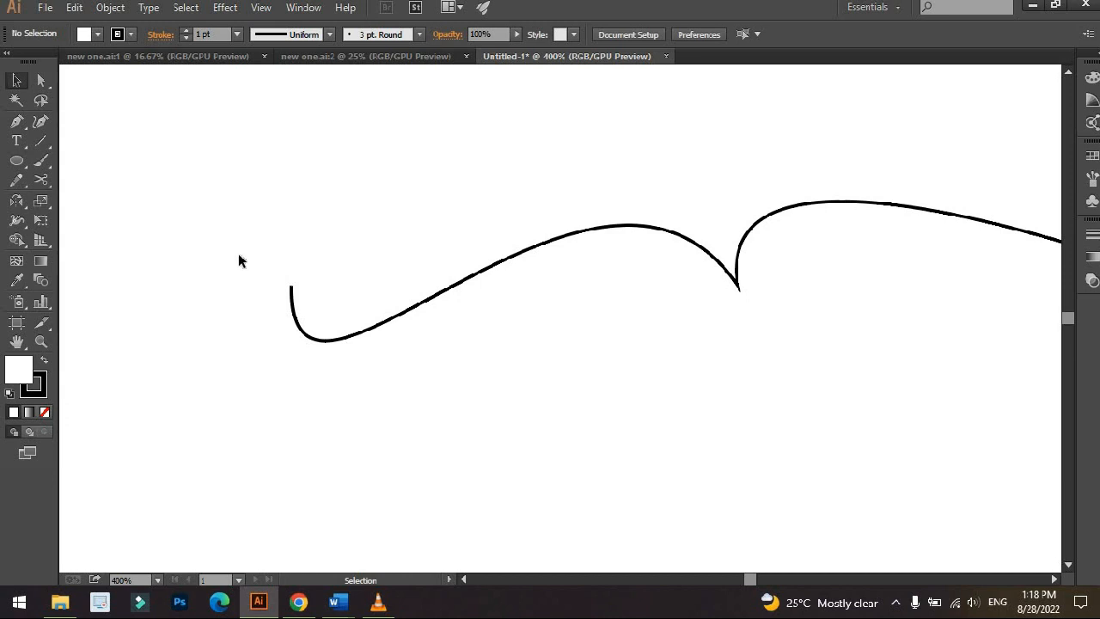
key(a)
drag(241, 258, 309, 363)
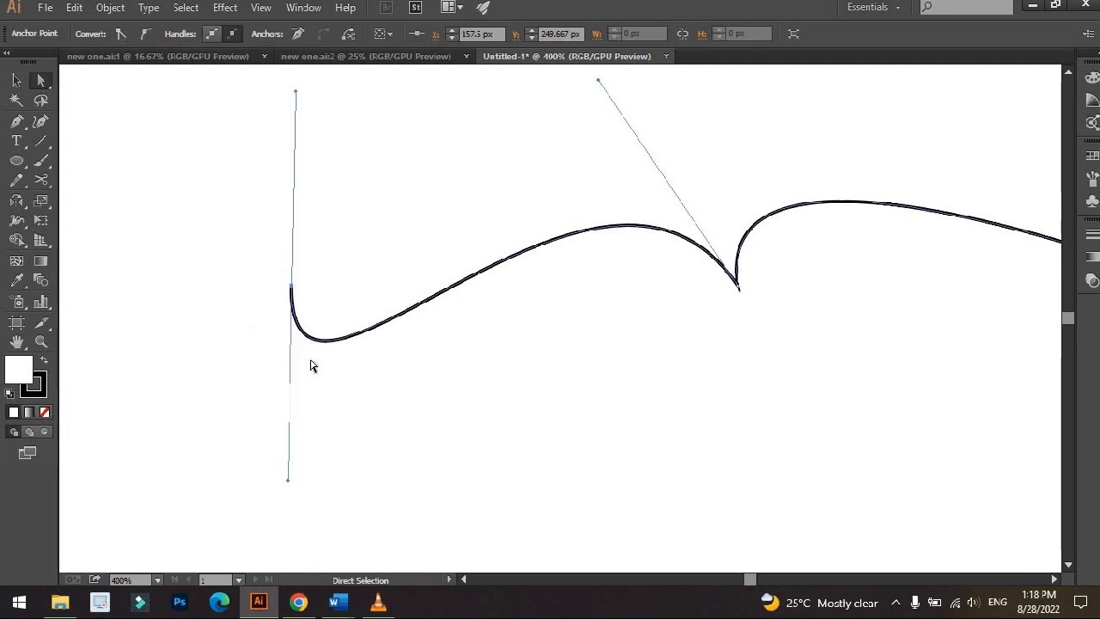
Reverse the left end anchor's handles so the first curve becomes a single upward arch, shorten the lower handle, and deselect the path.
scroll(311, 365, up, 1)
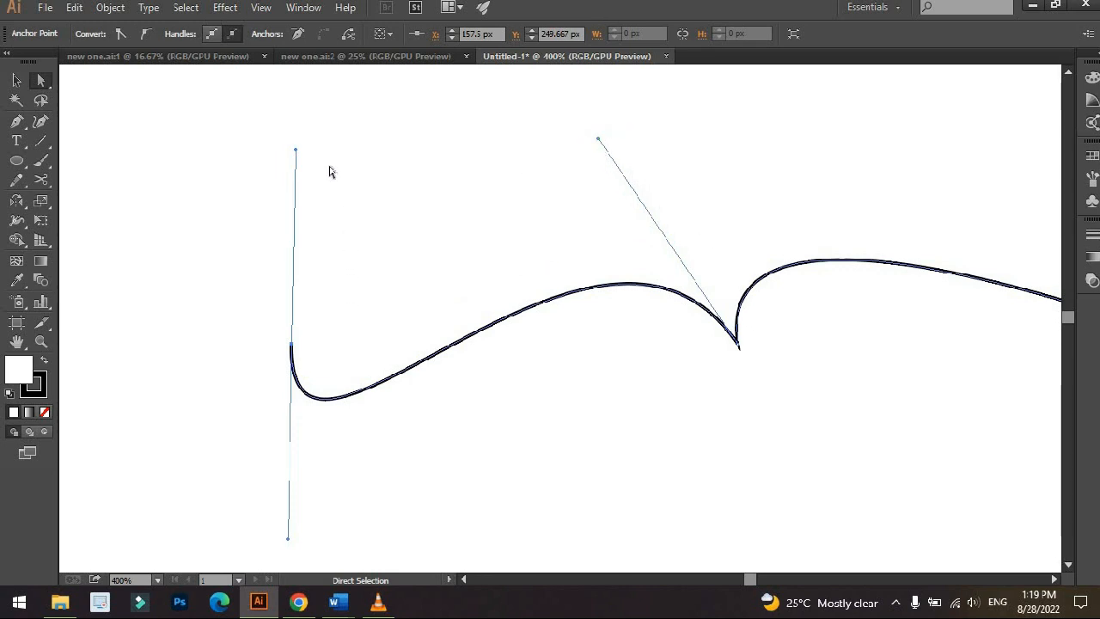
drag(295, 151, 281, 424)
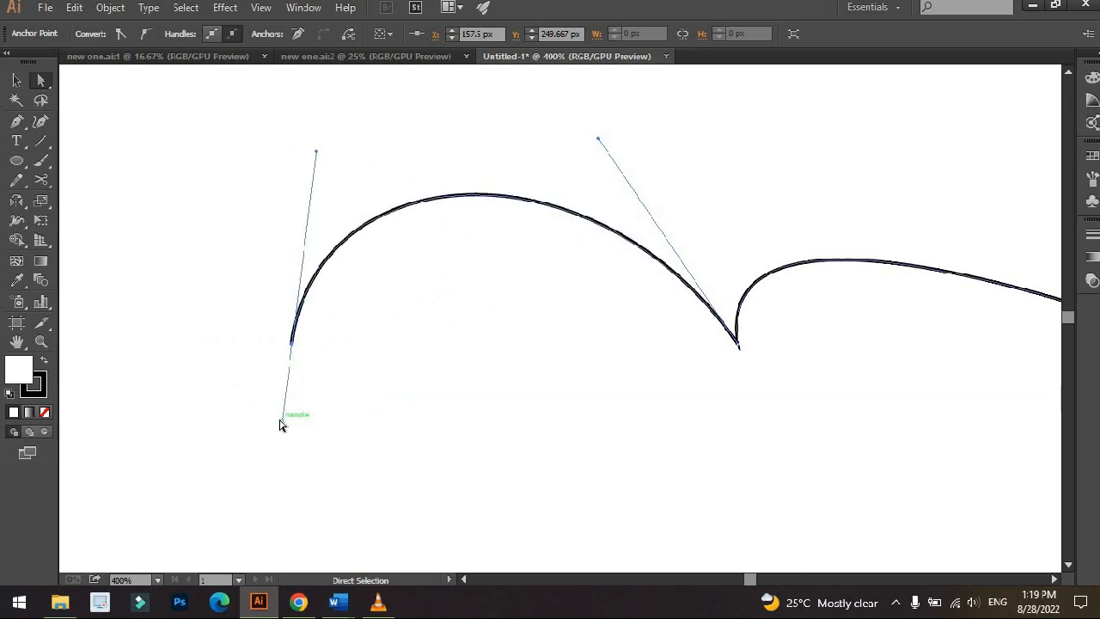
key(ctrl+minus)
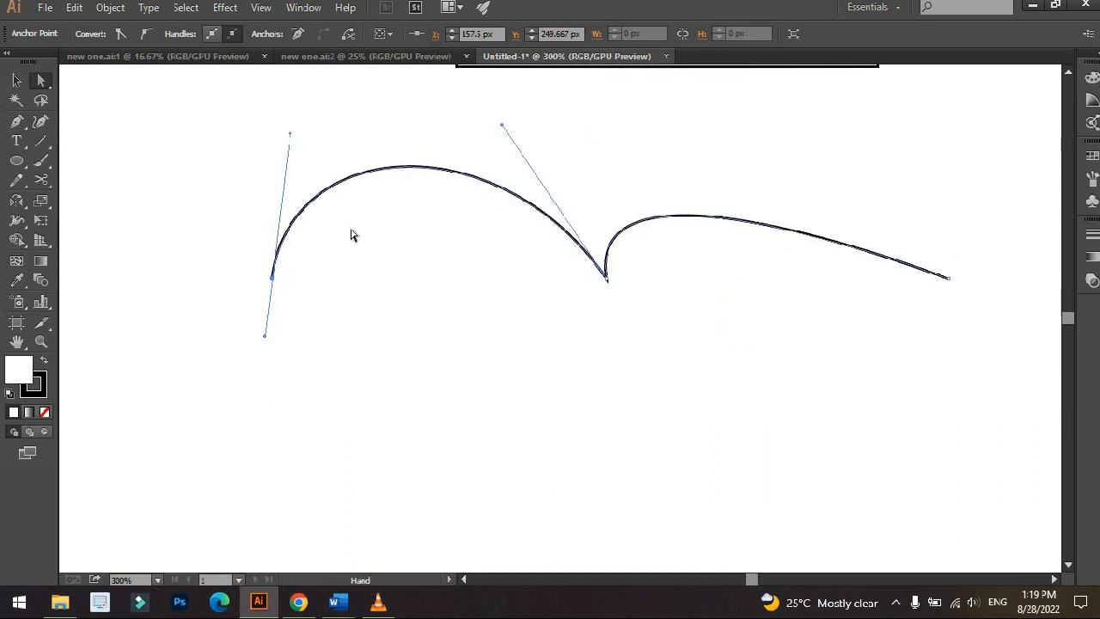
key(v)
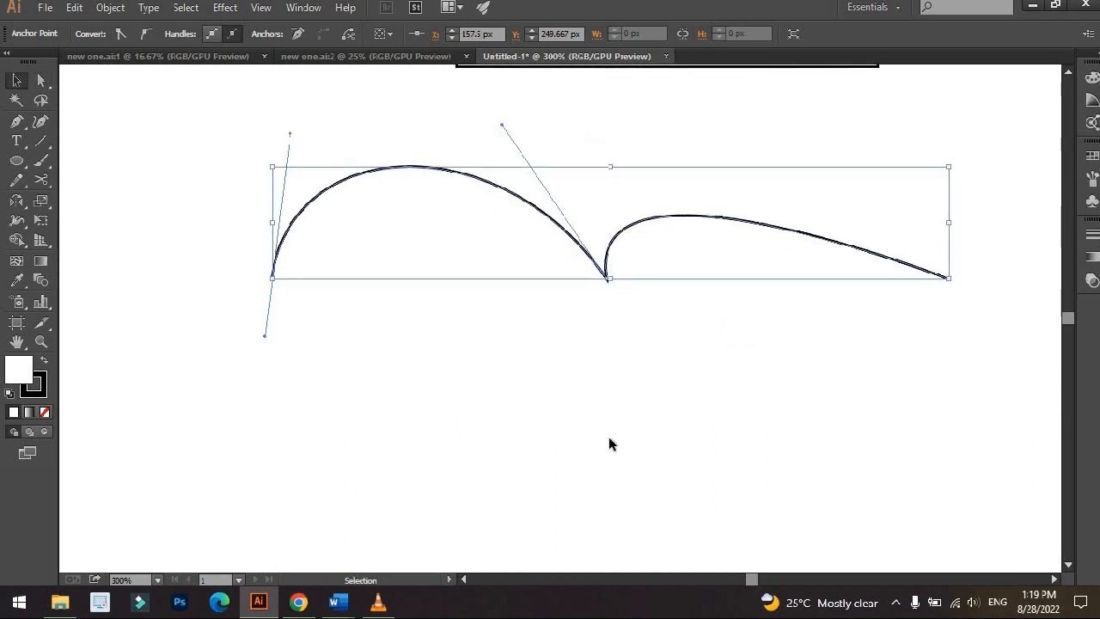
click(651, 422)
Copy the whole two-arch path, paste a duplicate below the original, and deselect it.
scroll(645, 412, down, 1)
scroll(614, 292, down, 2)
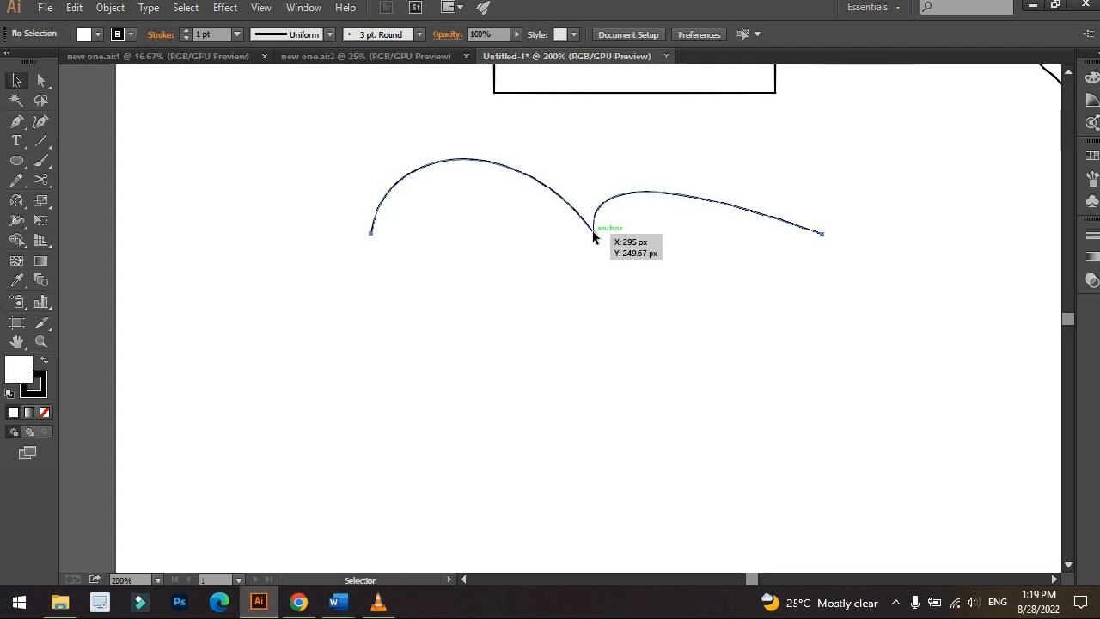
click(593, 233)
click(572, 233)
click(592, 227)
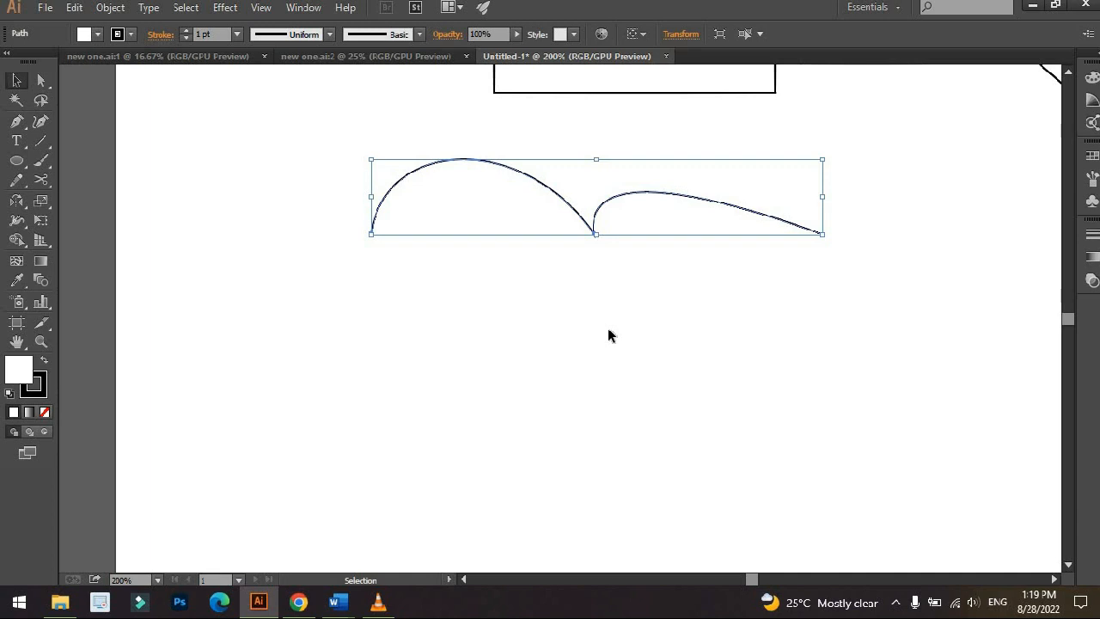
key(a)
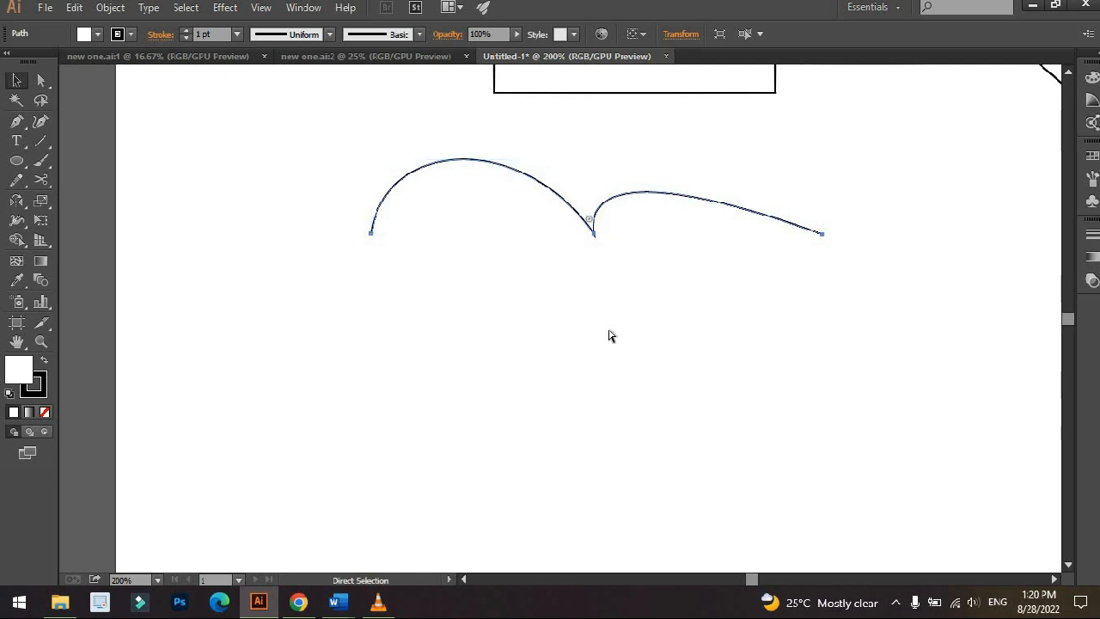
key(v)
click(608, 335)
key(a)
key(v)
key(ctrl+v)
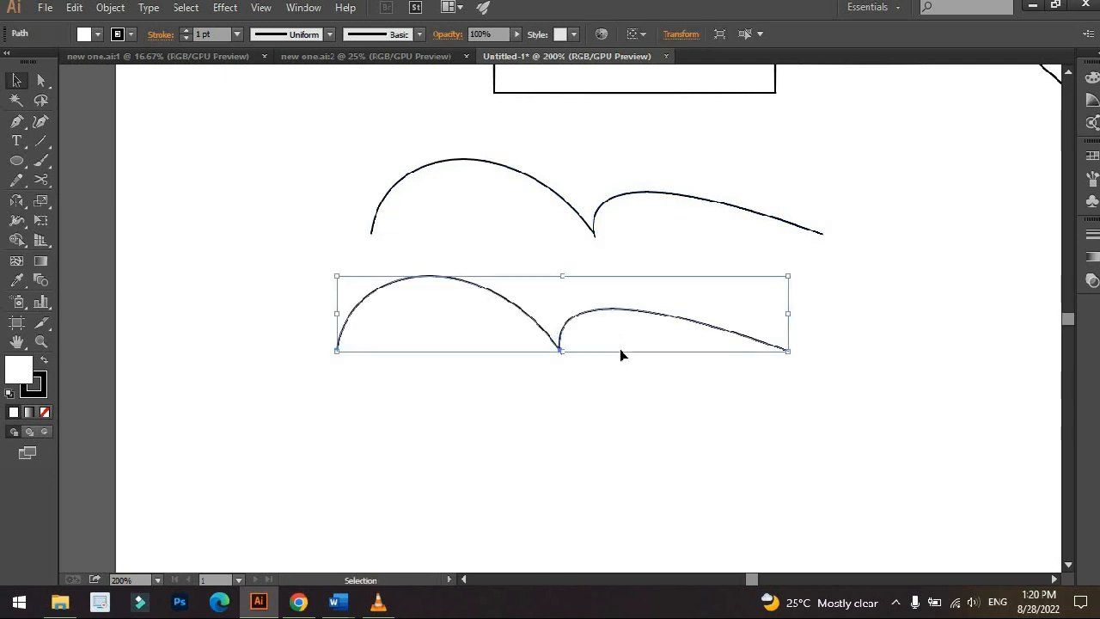
click(627, 405)
Move the duplicate path right and slightly down so it sits nearly beneath the original, and deselect it.
drag(590, 310, 634, 327)
click(624, 270)
scroll(458, 325, up, 1)
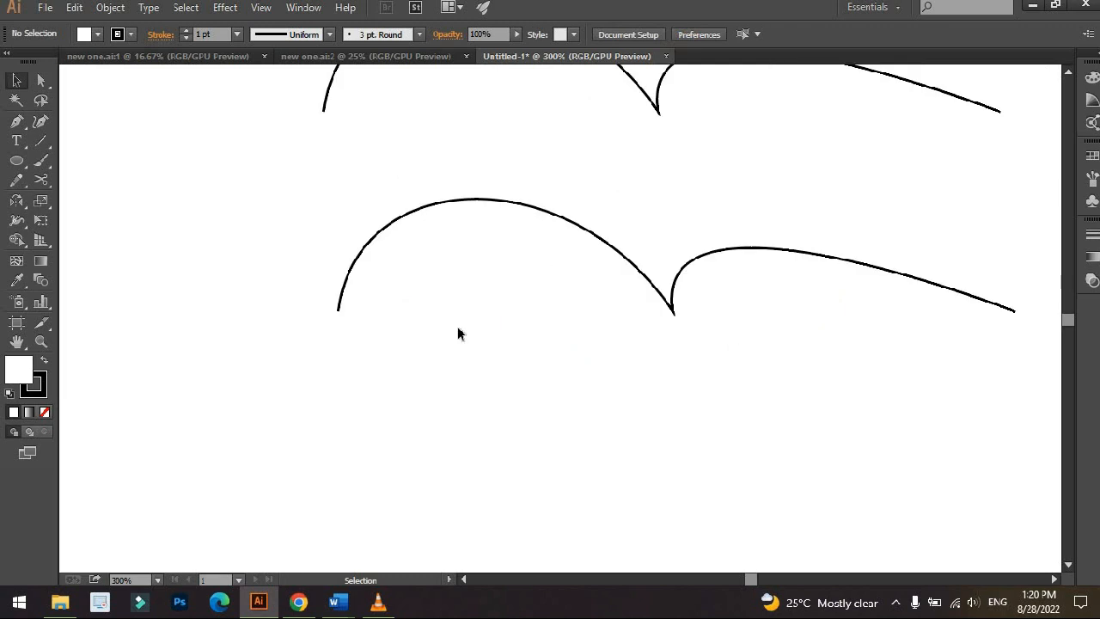
scroll(455, 337, down, 2)
scroll(462, 331, up, 2)
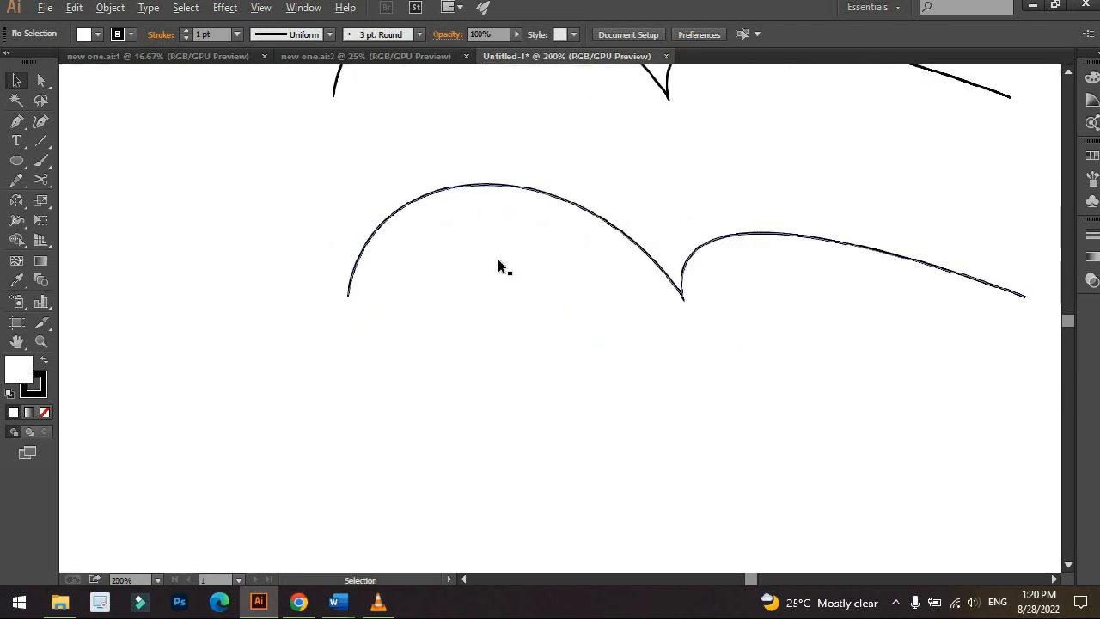
Swing the duplicate path's left end handle downward so its first curve dips below the anchor before rising, and deselect the path.
drag(493, 280, 456, 393)
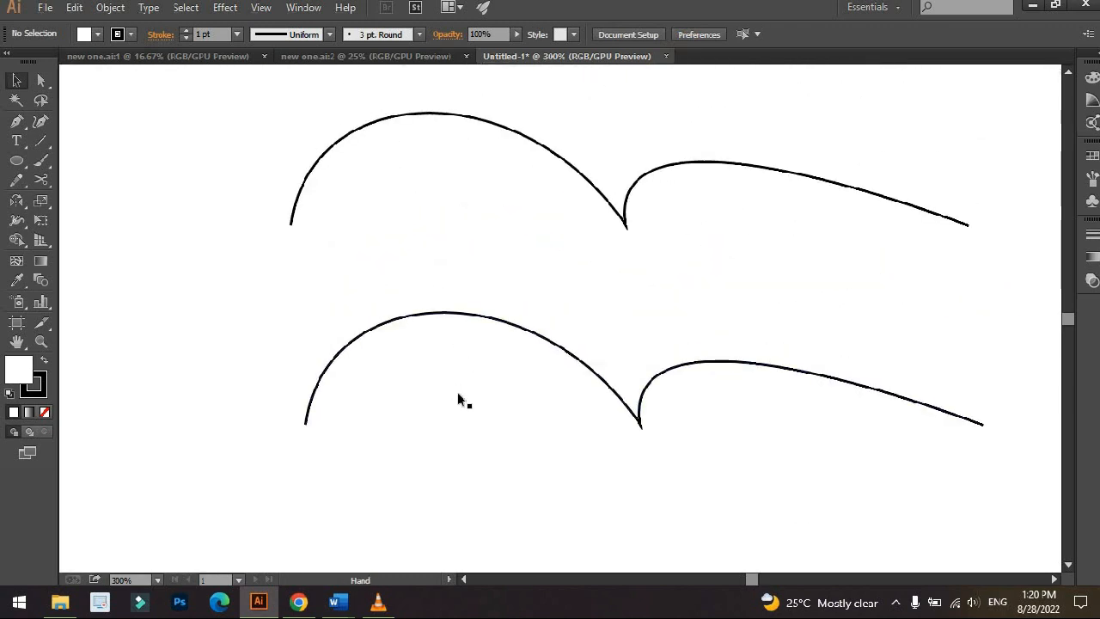
click(458, 398)
click(229, 369)
key(a)
drag(246, 353, 335, 453)
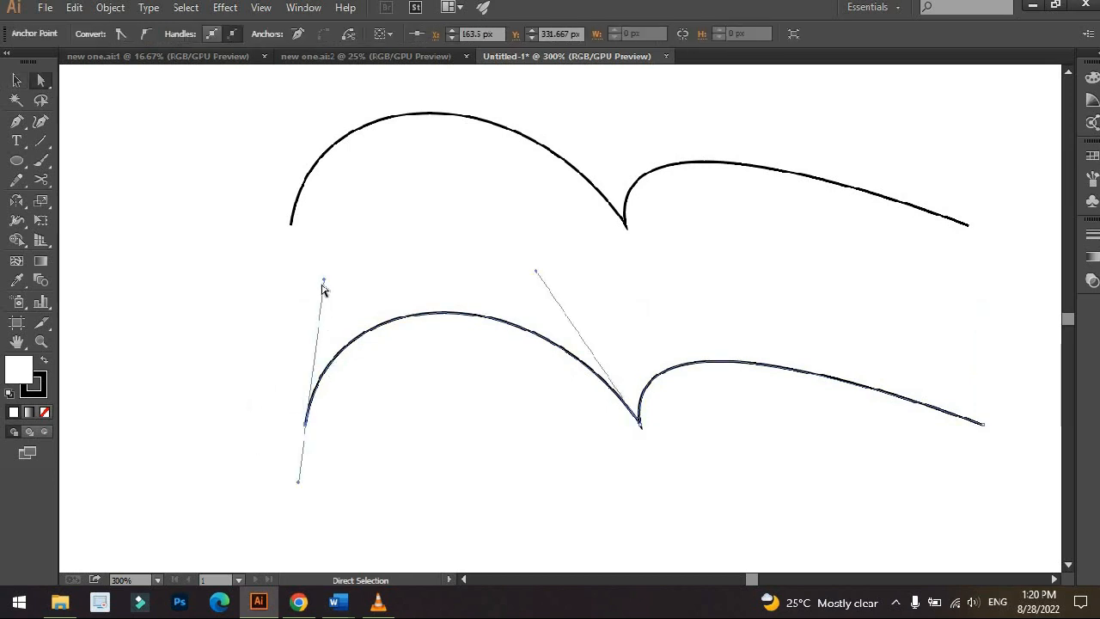
drag(326, 284, 379, 564)
click(17, 81)
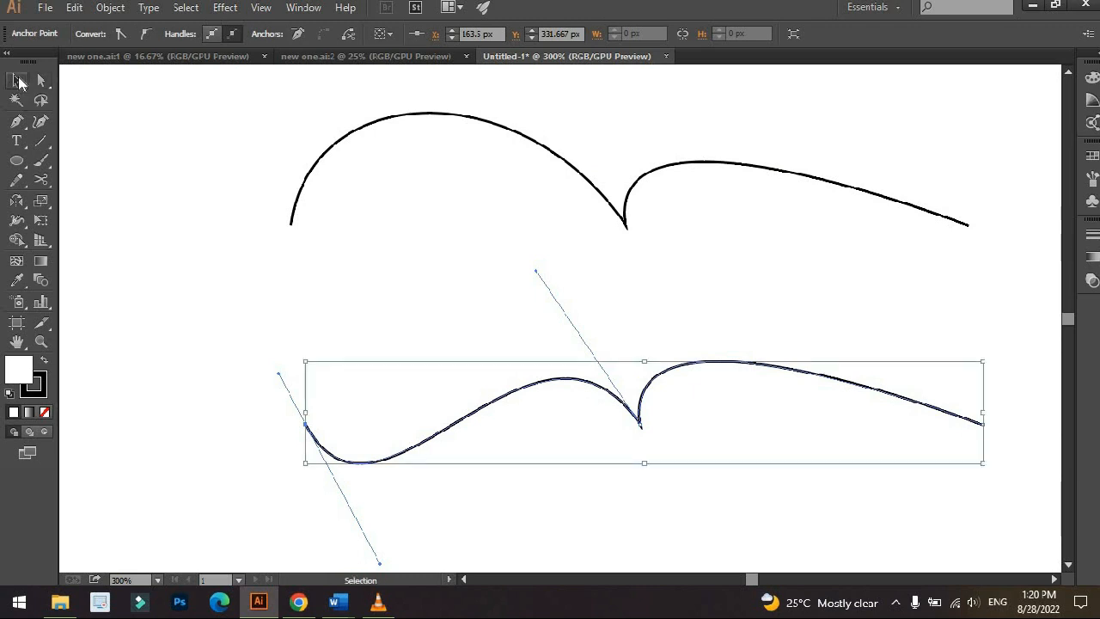
click(195, 196)
Move the duplicate path up onto the original so their left ends, cusps and second arches coincide, and deselect it.
scroll(497, 311, up, 3)
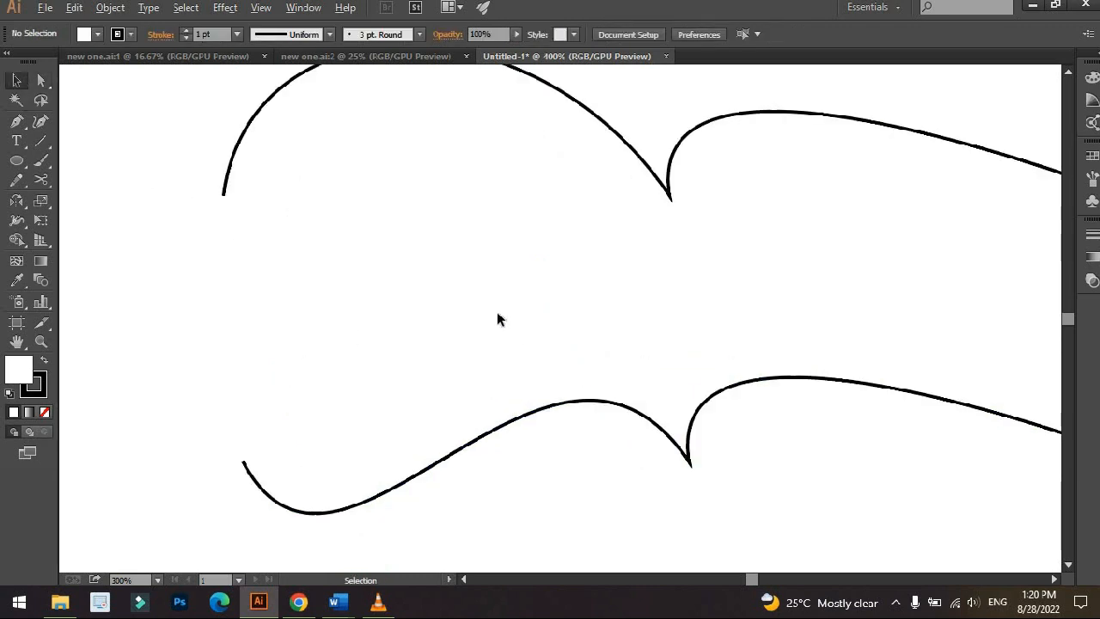
scroll(489, 359, down, 3)
click(535, 403)
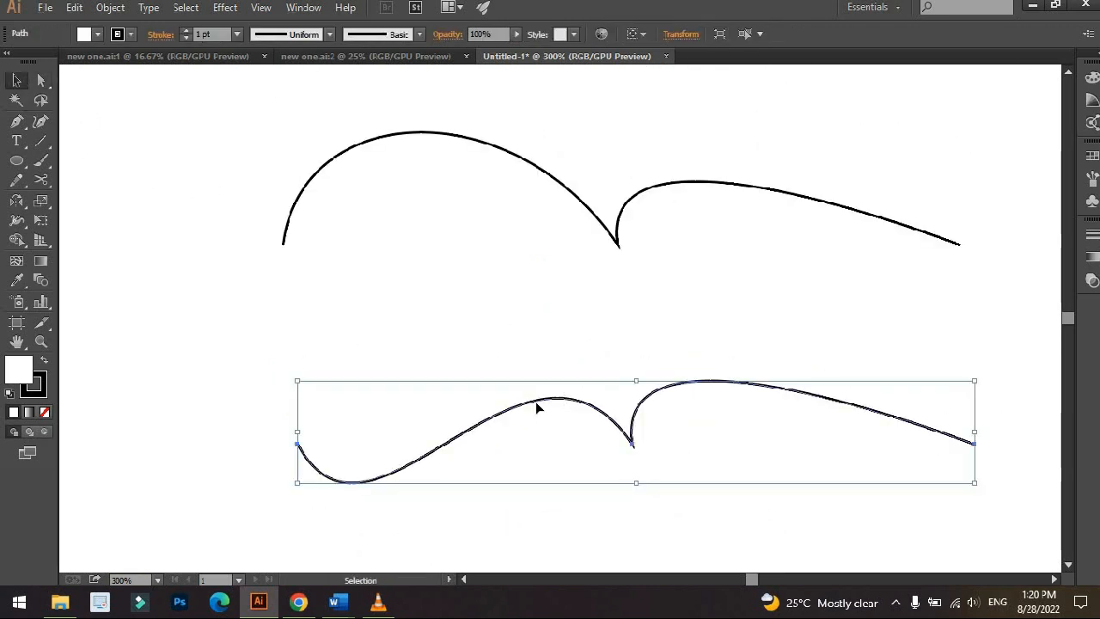
drag(536, 404, 505, 231)
scroll(410, 297, up, 3)
scroll(410, 297, down, 1)
drag(503, 292, 632, 289)
click(379, 323)
scroll(379, 323, up, 1)
drag(383, 323, 344, 391)
drag(405, 468, 400, 387)
scroll(404, 388, down, 2)
scroll(586, 334, down, 1)
drag(510, 326, 391, 305)
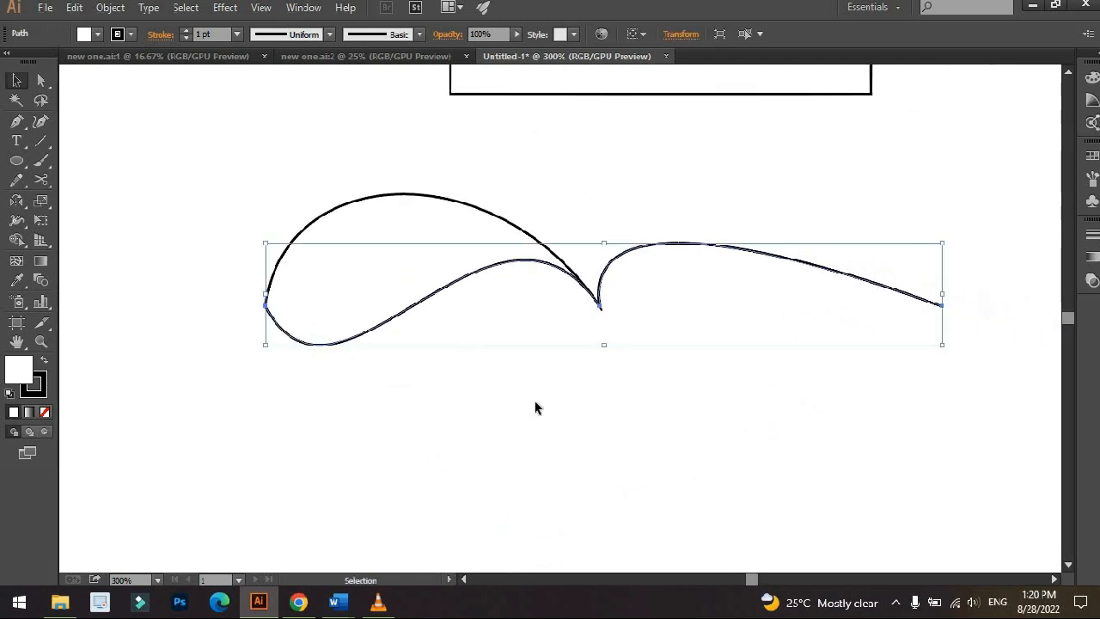
scroll(536, 408, down, 1)
drag(535, 408, 523, 386)
click(523, 386)
Examine at high magnification how the two paths' left end points meet.
scroll(449, 301, up, 1)
scroll(310, 344, up, 4)
scroll(369, 319, up, 5)
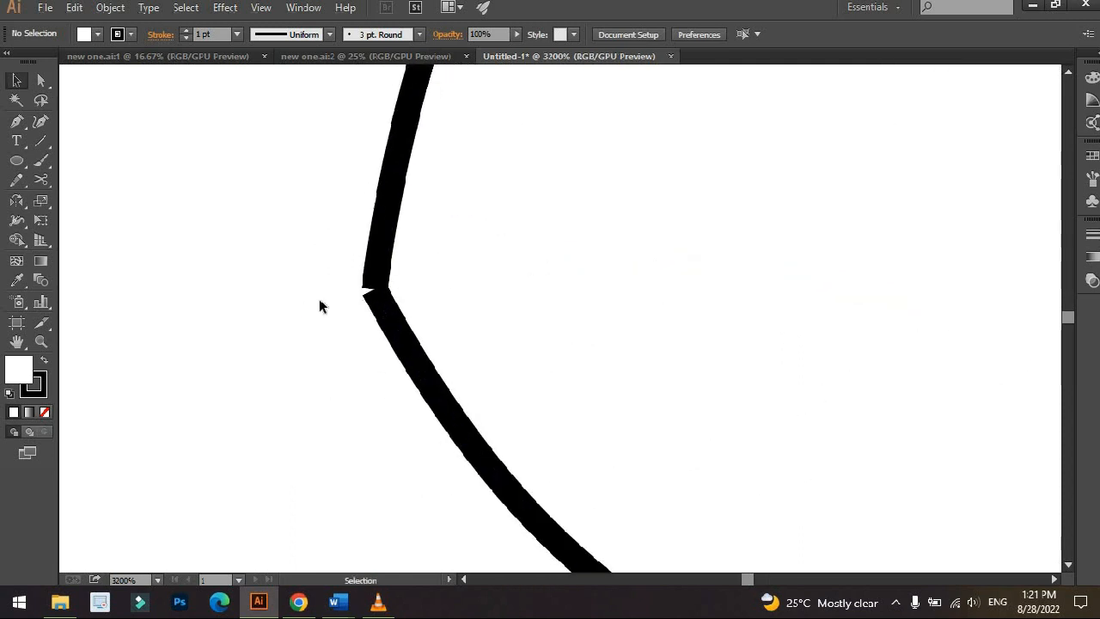
drag(326, 337, 330, 418)
drag(285, 281, 501, 405)
click(279, 326)
drag(266, 280, 532, 404)
click(294, 407)
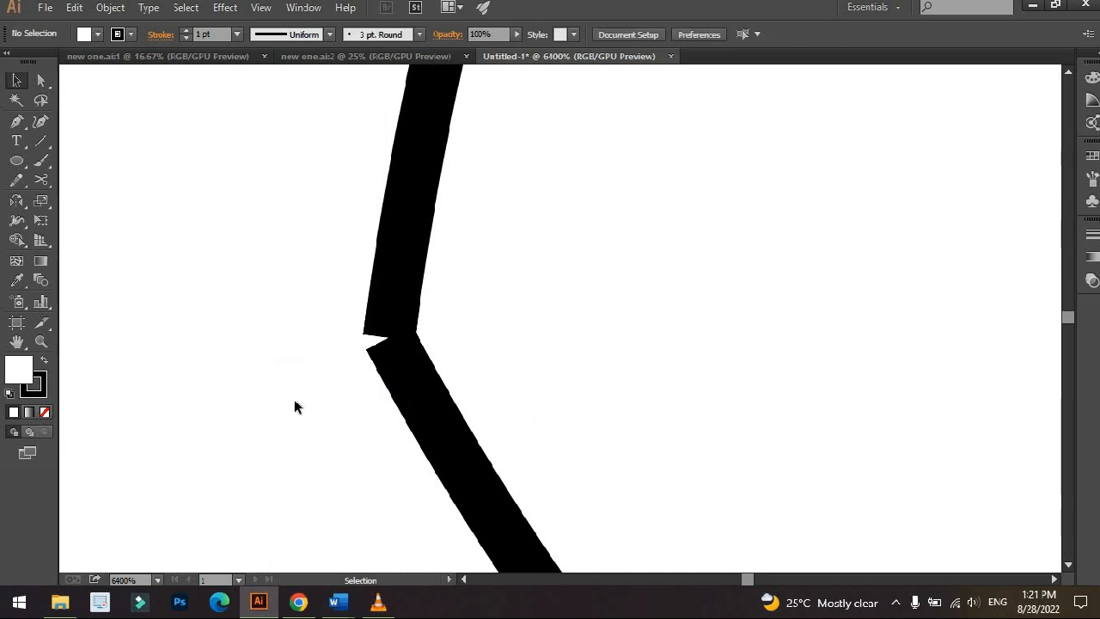
Select both overlapping left end anchors with Direct Selection and average them on both axes.
drag(302, 287, 461, 402)
key(a)
drag(247, 297, 555, 403)
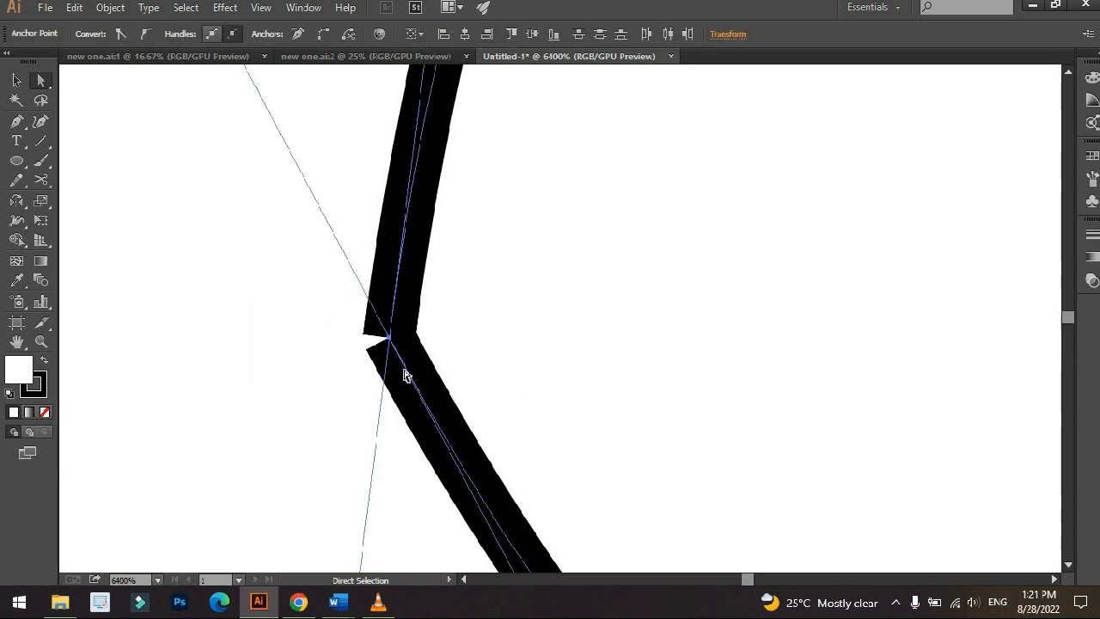
right_click(392, 340)
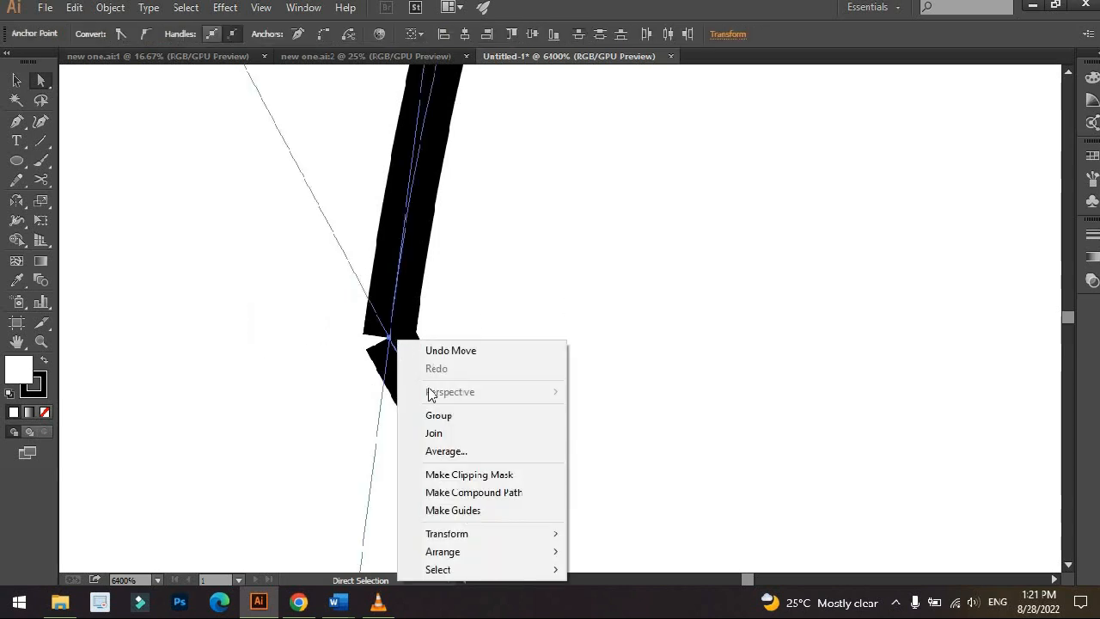
click(465, 453)
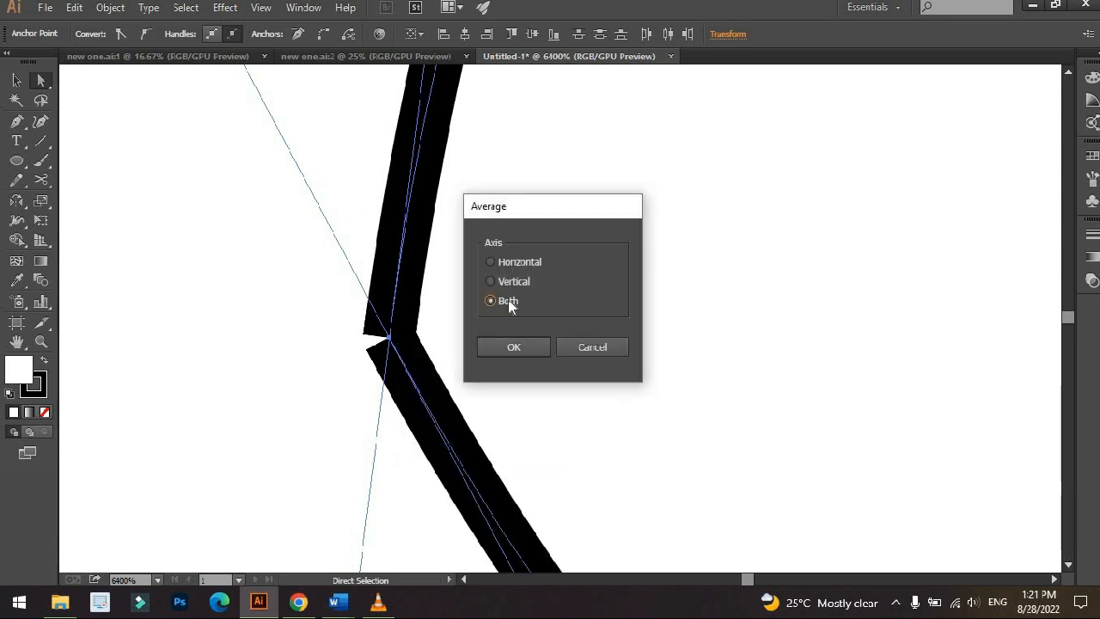
click(513, 348)
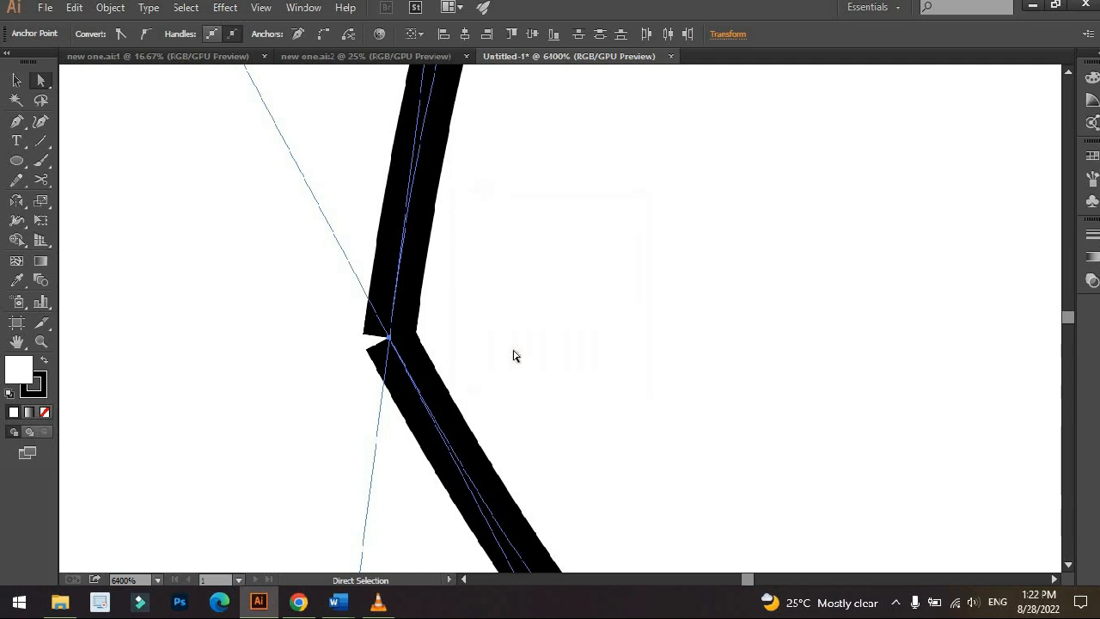
Join the two coincident left end anchors into one corner and deselect the path.
click(289, 320)
click(439, 352)
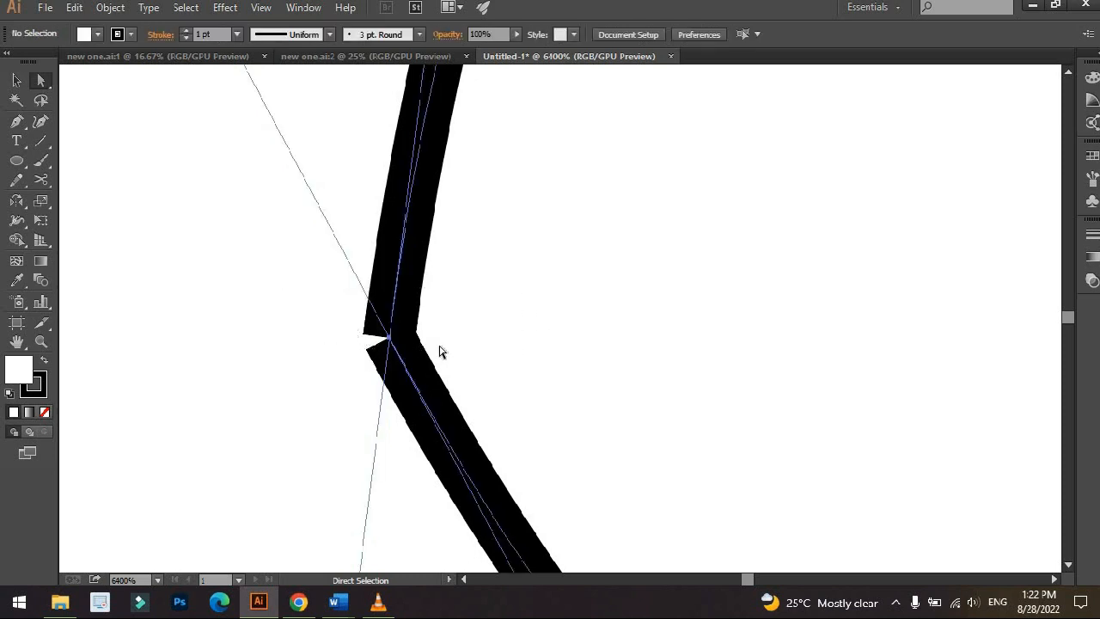
click(390, 337)
right_click(394, 325)
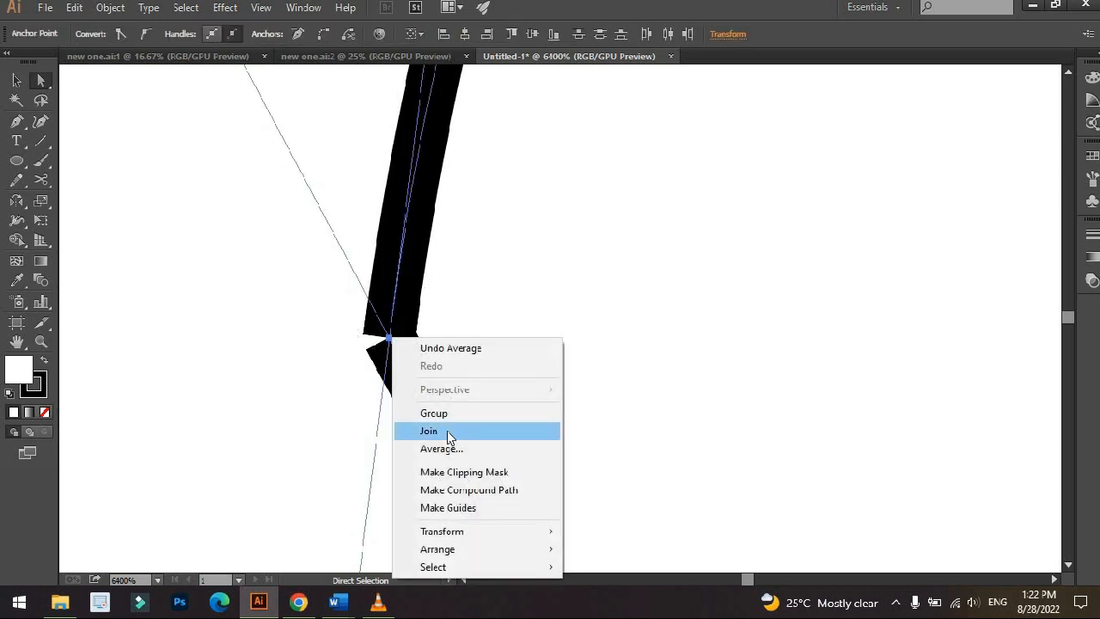
click(447, 432)
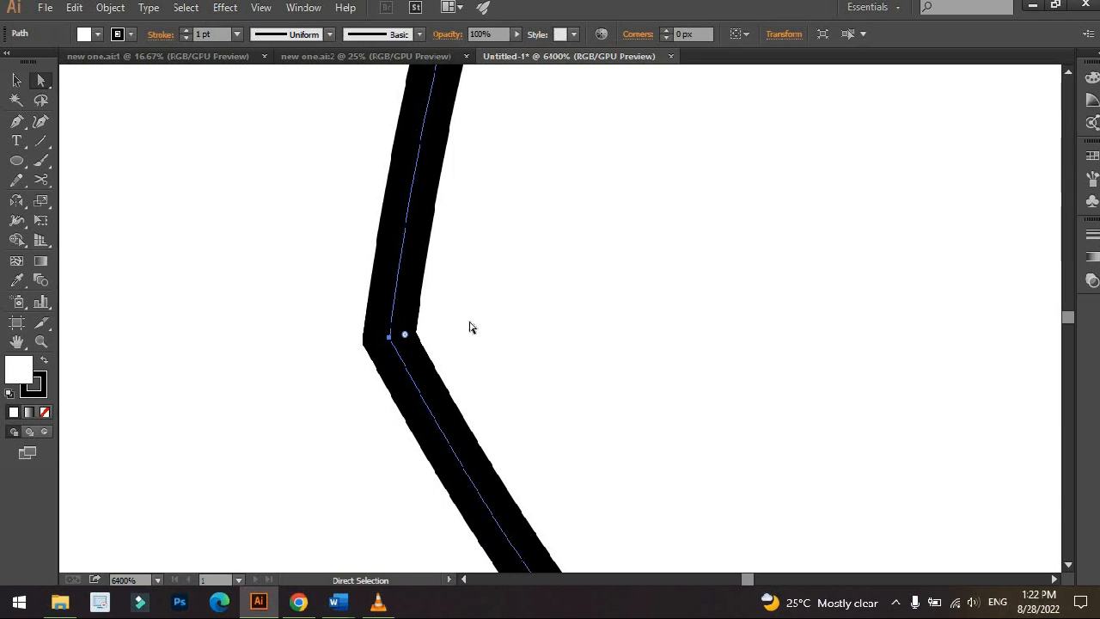
click(301, 337)
Select the joined left corner anchor with Direct Selection, round it to about 21 px, and deselect the path.
scroll(302, 336, down, 5)
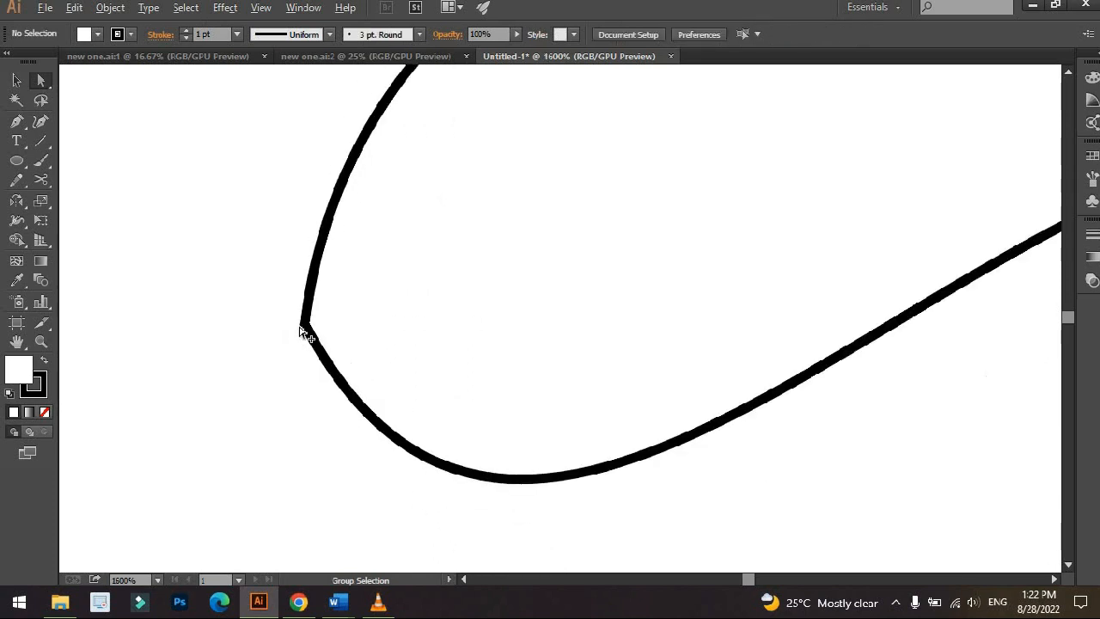
scroll(315, 316, up, 6)
drag(563, 516, 545, 483)
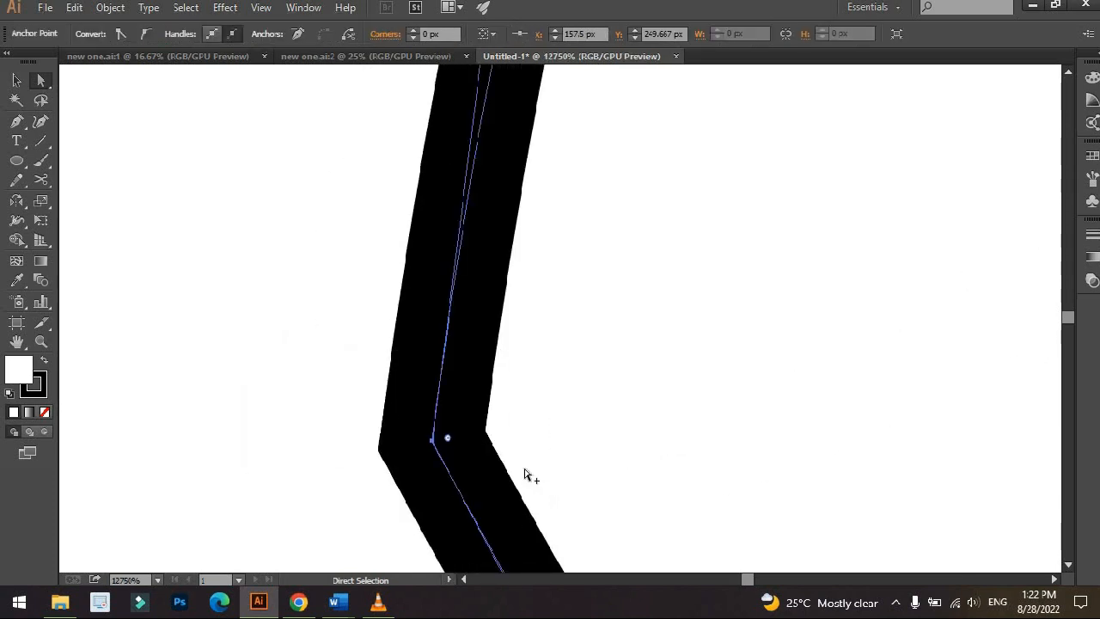
scroll(523, 472, down, 8)
click(342, 315)
scroll(342, 314, up, 2)
drag(321, 280, 462, 353)
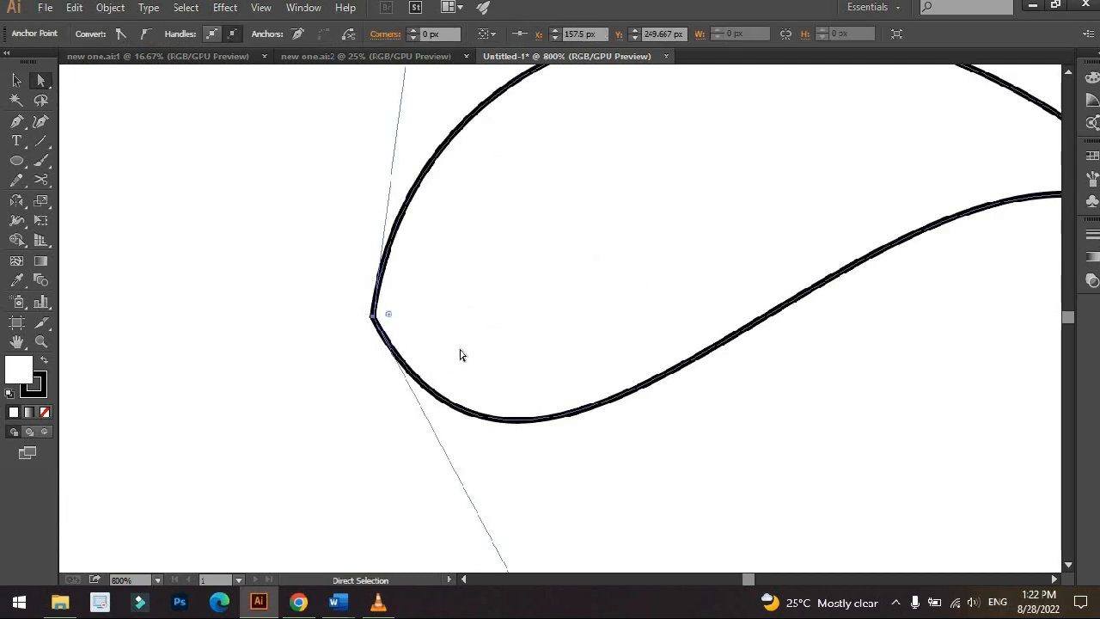
scroll(419, 318, down, 1)
drag(419, 318, 321, 383)
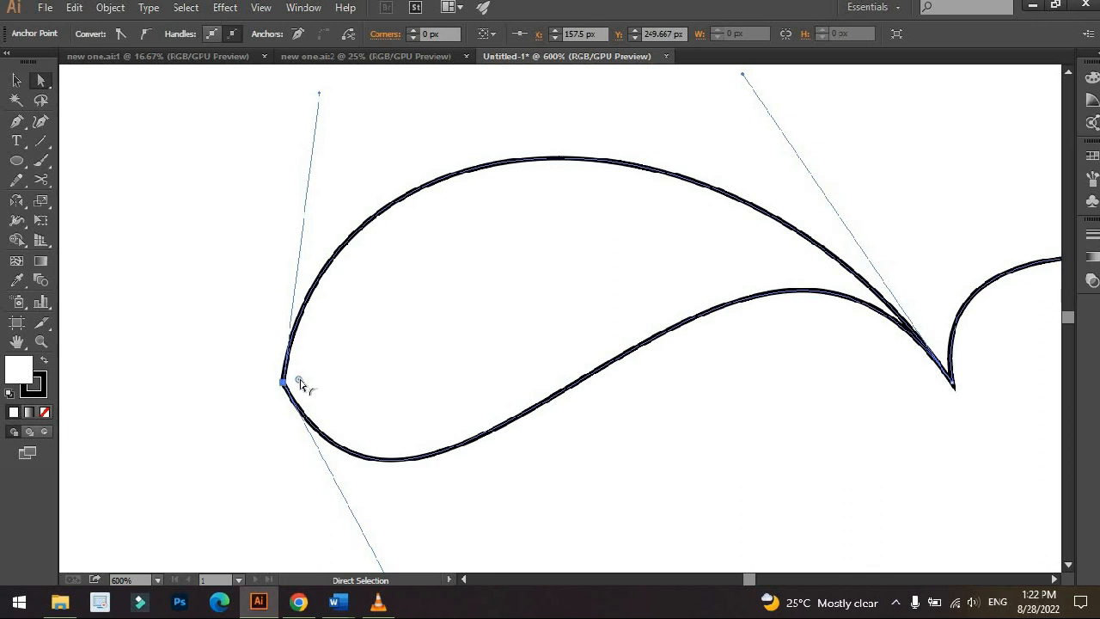
scroll(301, 381, up, 1)
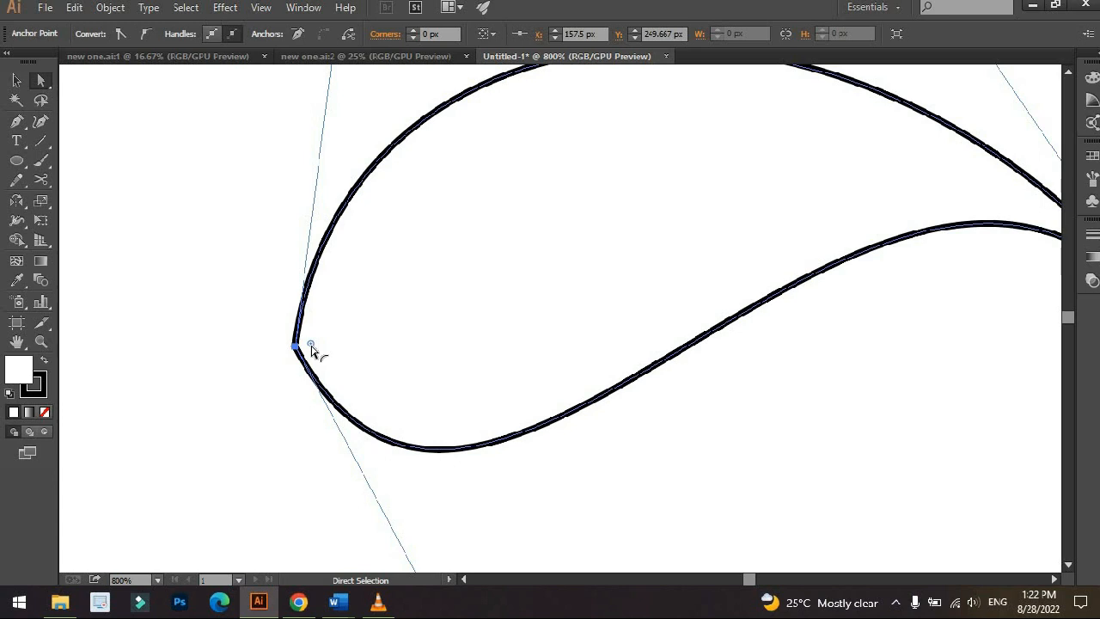
scroll(344, 348, down, 2)
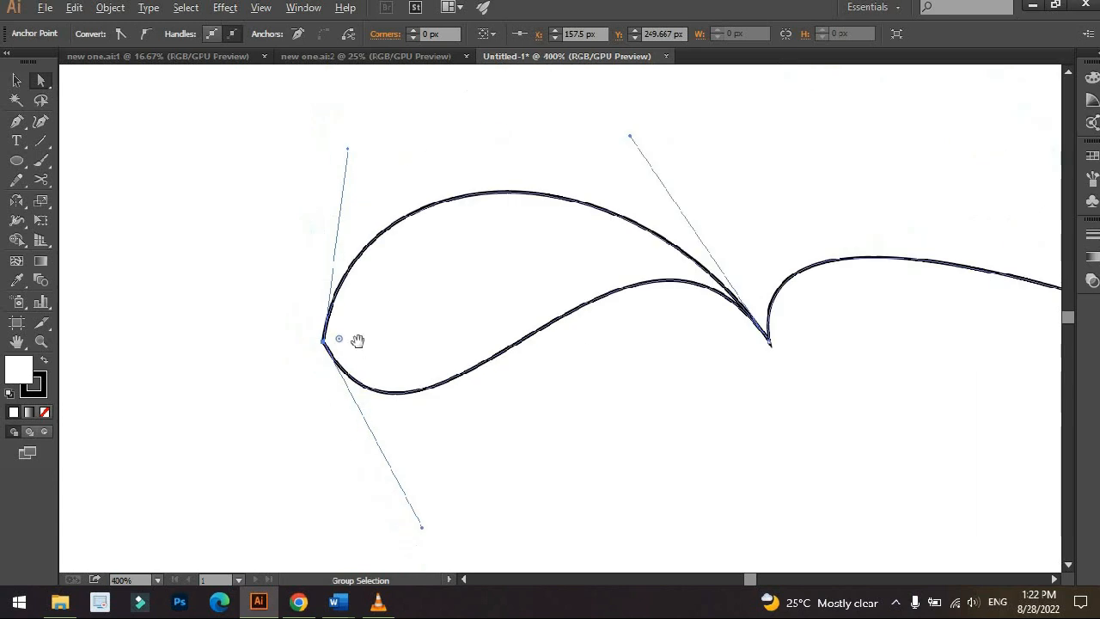
click(233, 321)
drag(233, 321, 481, 336)
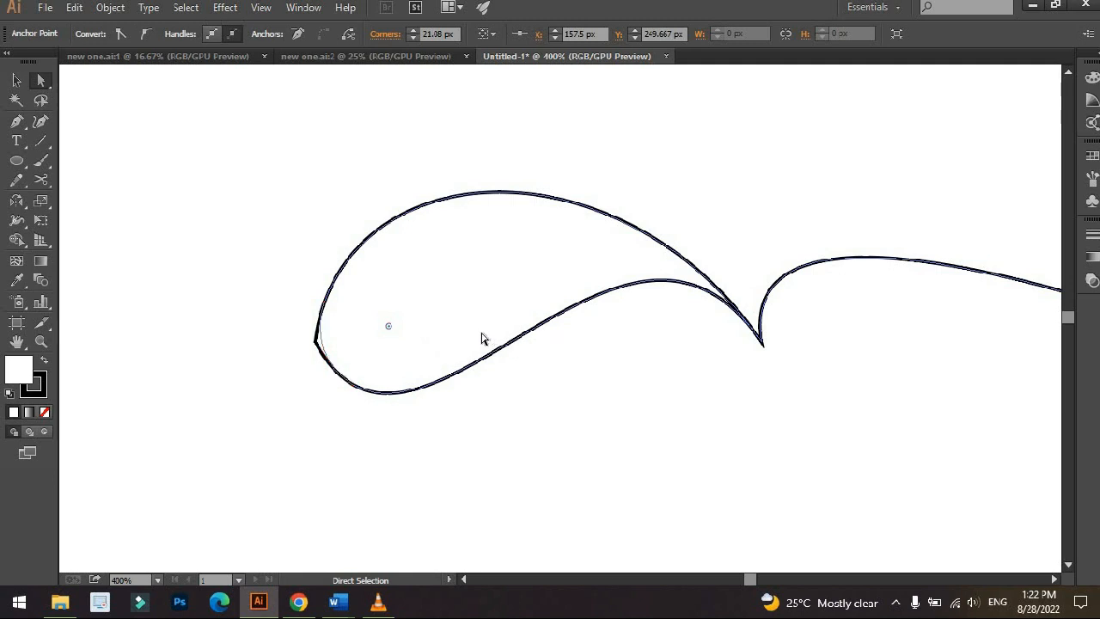
key(v)
click(309, 379)
Move the whole looped path slightly right and up beneath the rectangle and deselect it.
scroll(308, 374, down, 2)
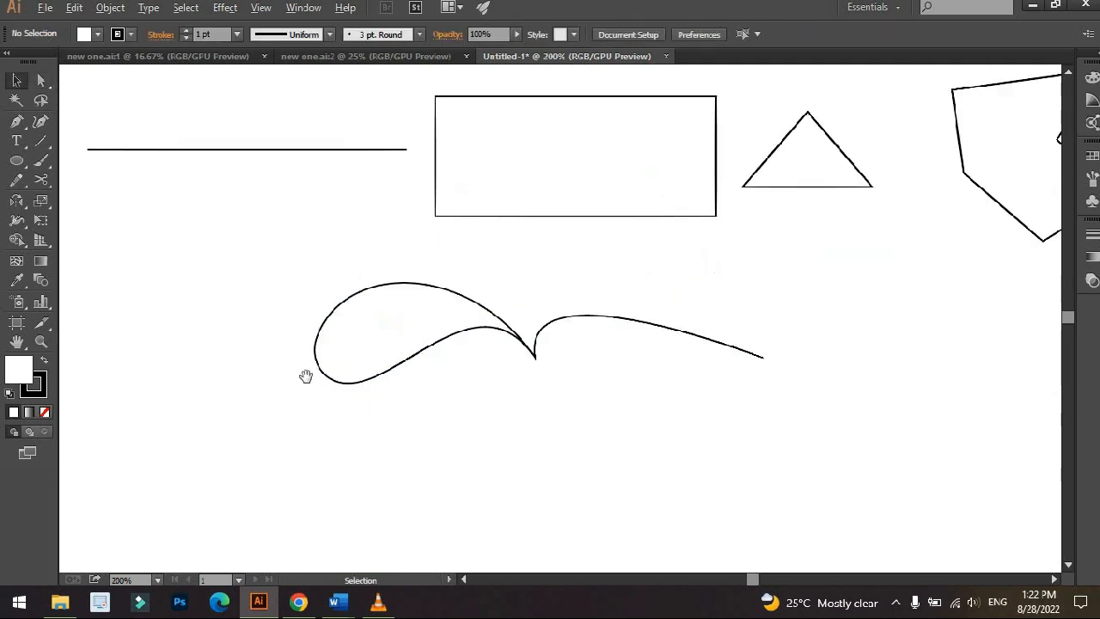
drag(306, 376, 346, 318)
scroll(516, 352, down, 2)
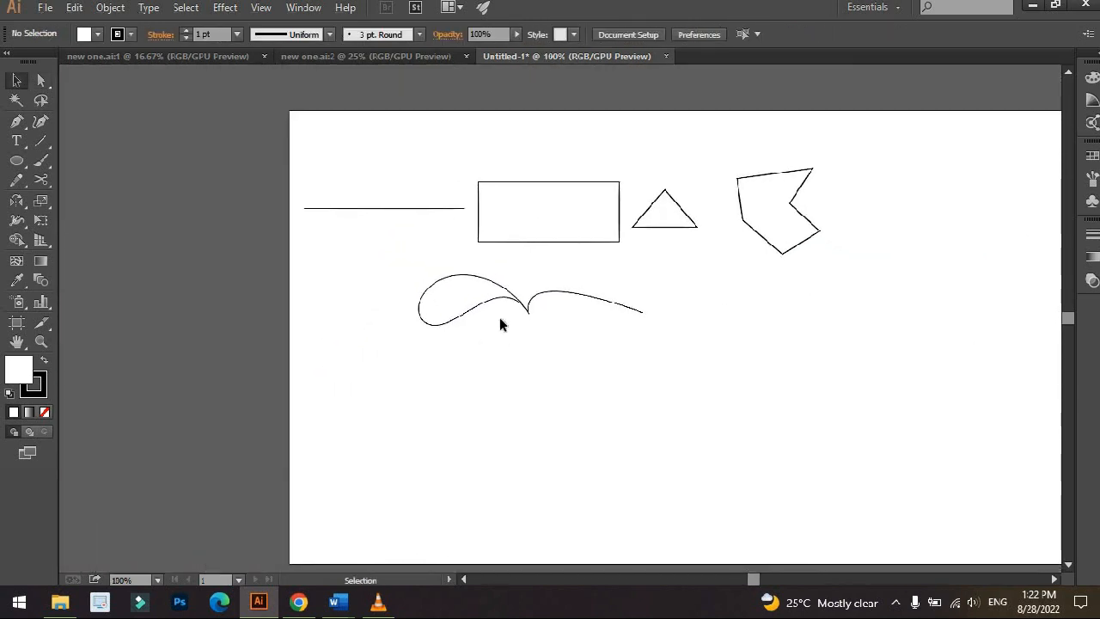
scroll(494, 323, up, 3)
drag(480, 324, 425, 349)
click(422, 244)
click(462, 223)
scroll(461, 223, down, 1)
scroll(376, 369, up, 1)
drag(399, 312, 447, 215)
drag(282, 278, 231, 327)
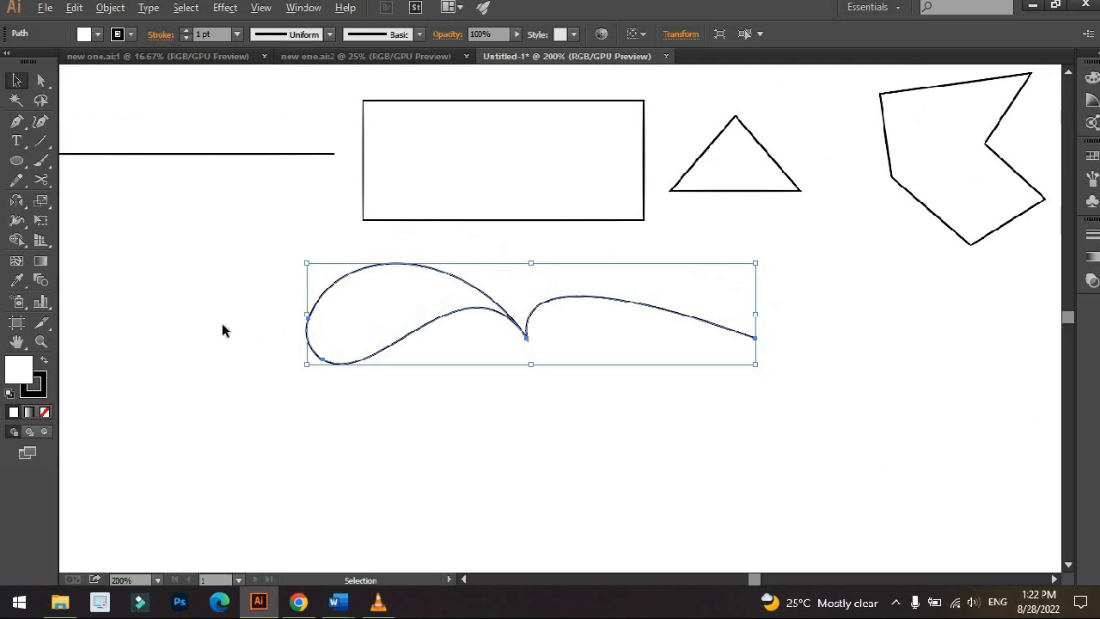
scroll(221, 322, down, 1)
drag(134, 332, 227, 279)
click(227, 279)
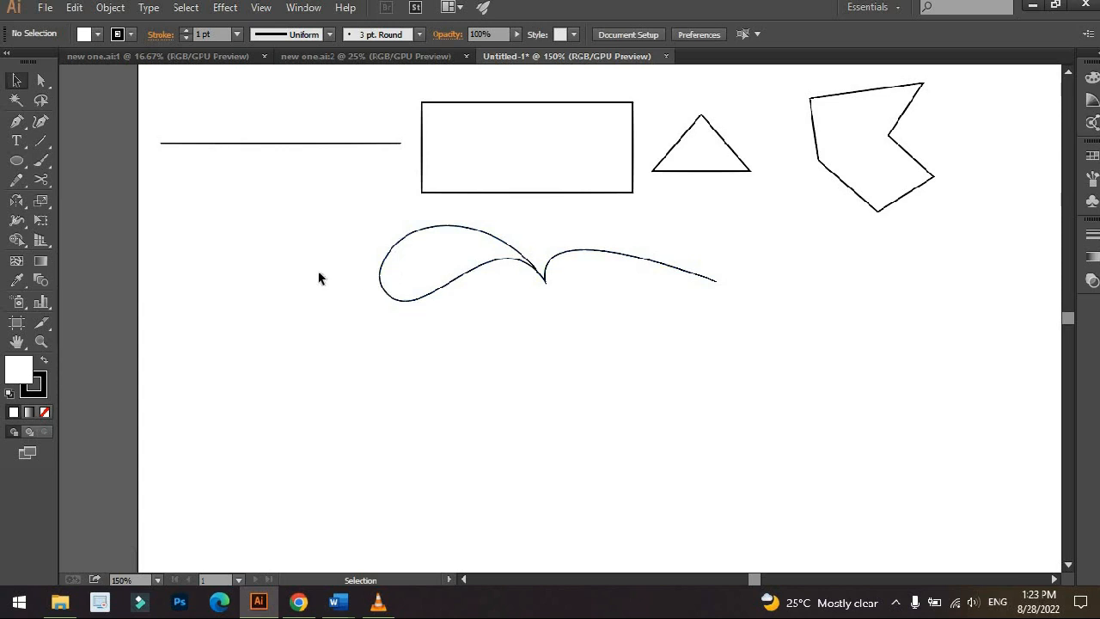
Move the looped path to the right of the irregular polygon to clear the area below the shapes.
scroll(346, 284, down, 1)
drag(346, 285, 341, 250)
scroll(474, 260, up, 1)
drag(474, 261, 458, 285)
scroll(539, 331, down, 1)
drag(539, 331, 545, 310)
drag(425, 255, 760, 251)
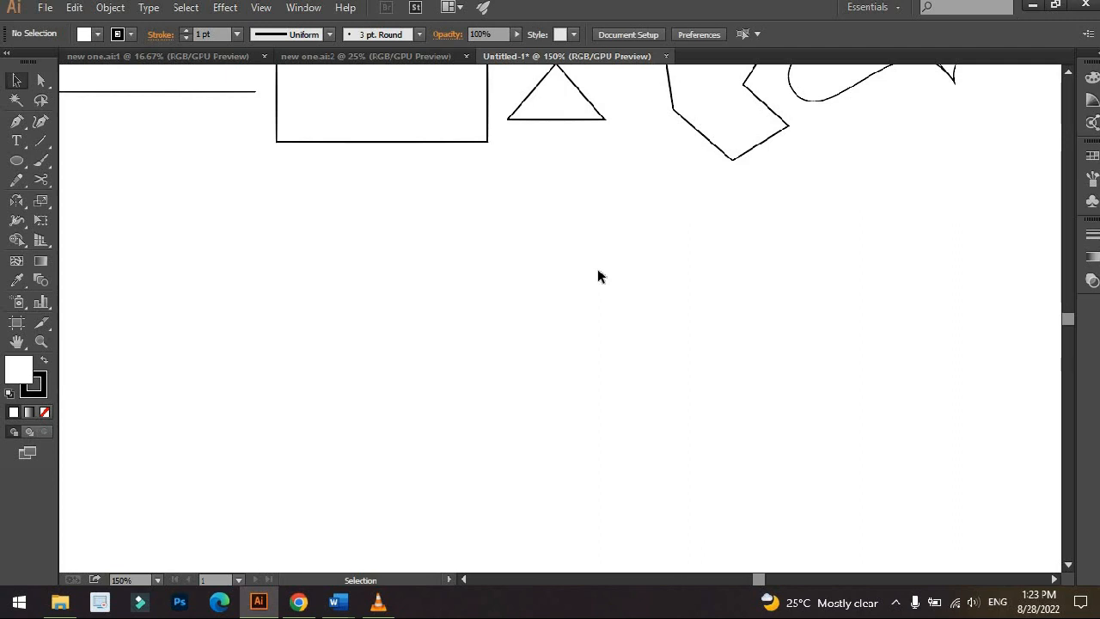
Draw a curved Pen segment below the shapes, placing its second anchor about 137 px straight down with a handle pulled about 140 px down and right.
scroll(715, 240, down, 1)
drag(702, 251, 698, 243)
scroll(635, 252, up, 1)
drag(632, 249, 636, 234)
key(p)
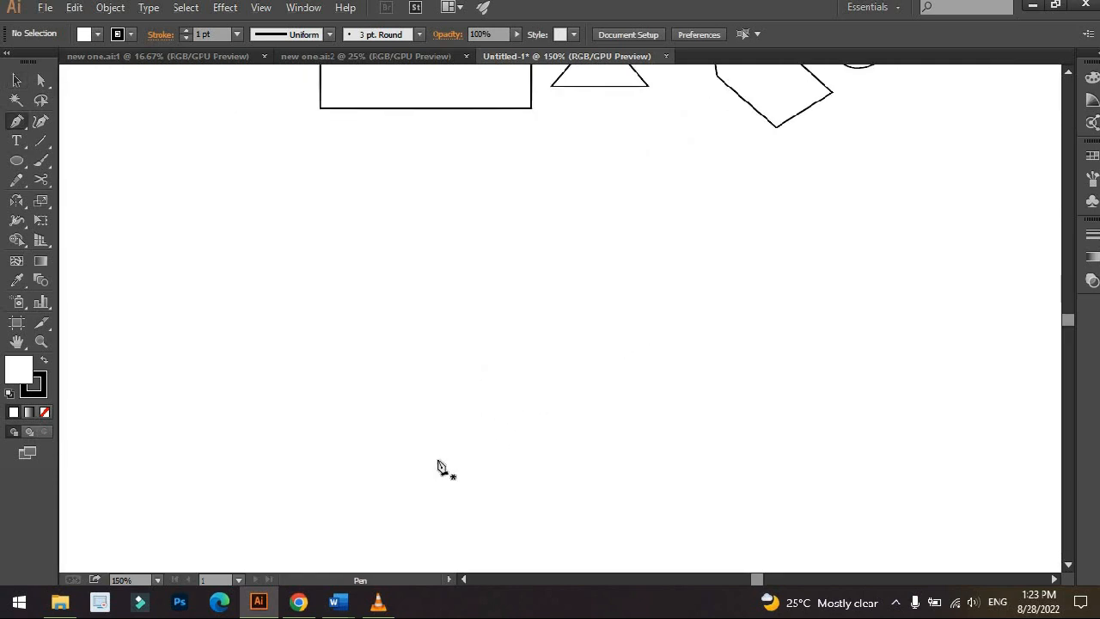
scroll(466, 394, down, 1)
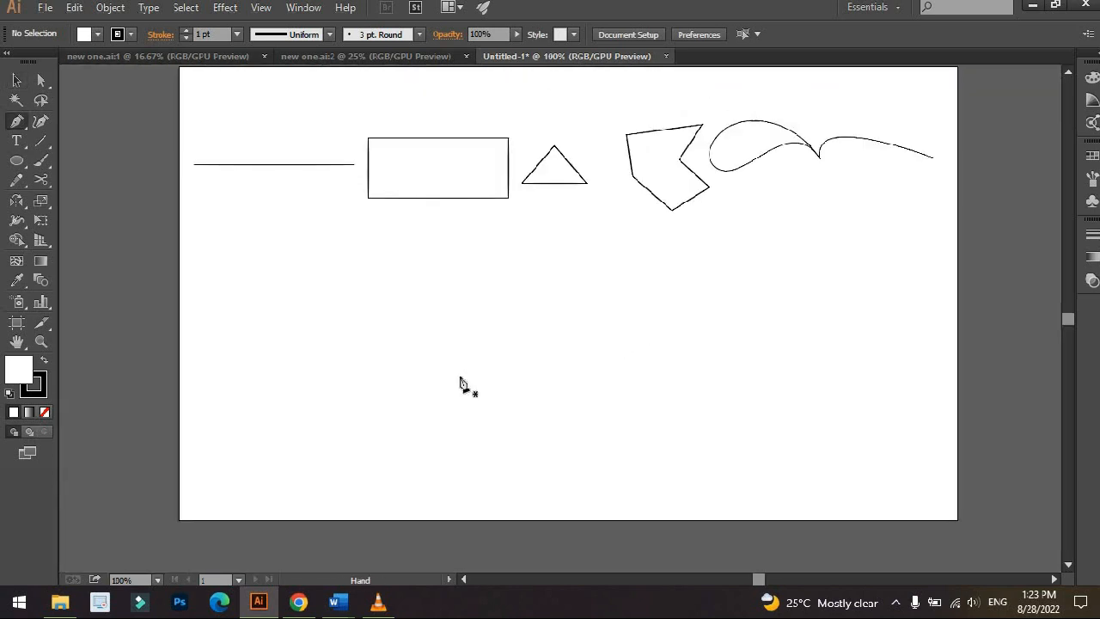
scroll(484, 365, up, 1)
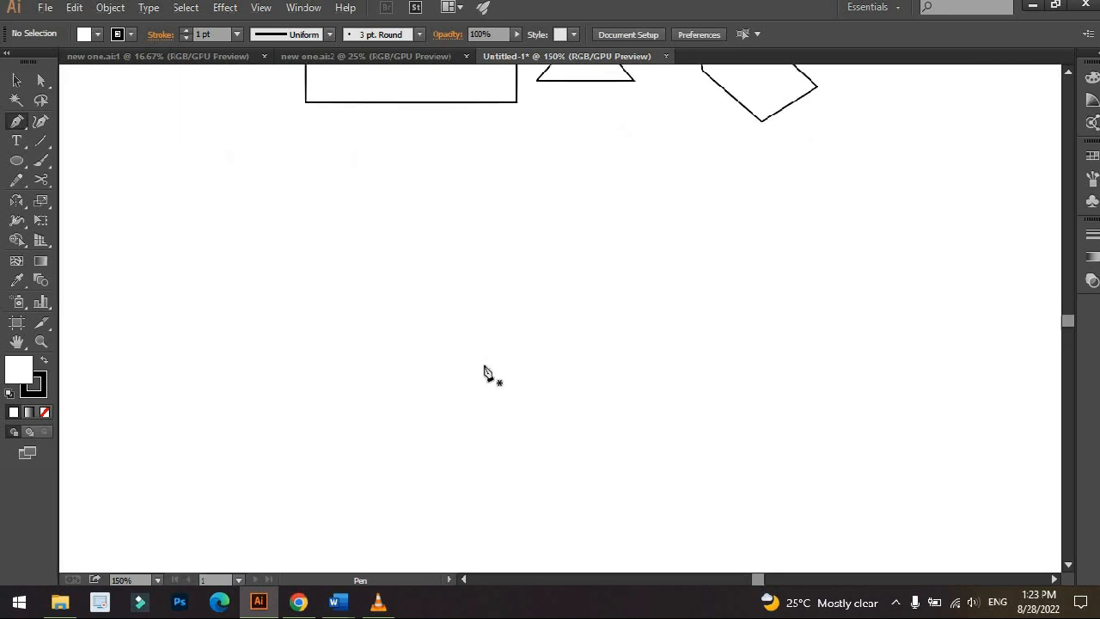
click(515, 194)
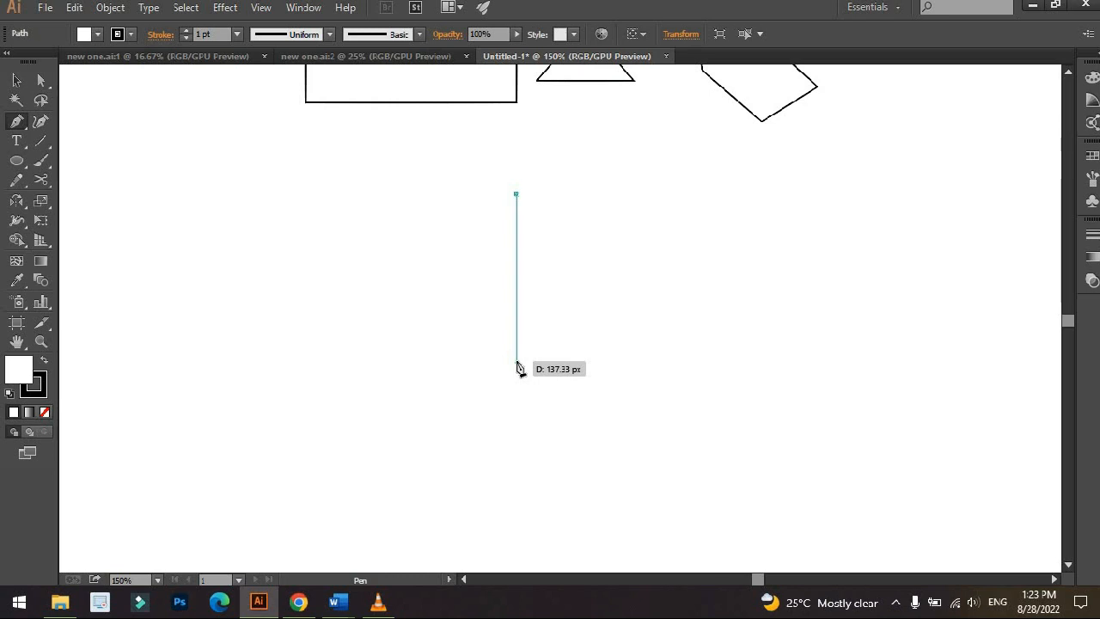
drag(517, 363, 623, 506)
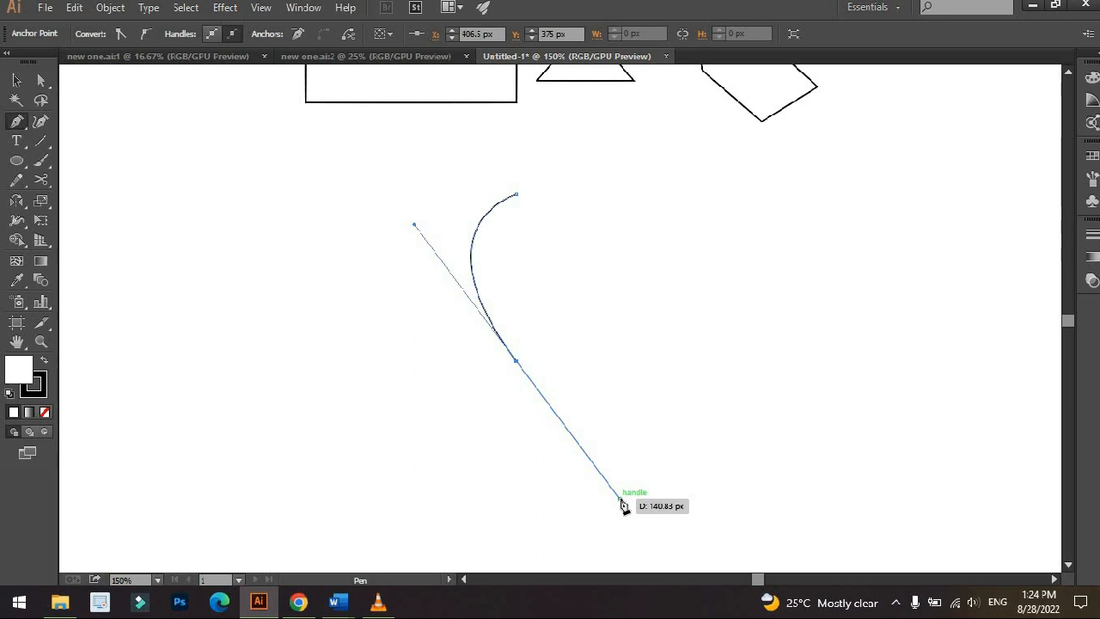
drag(624, 505, 624, 506)
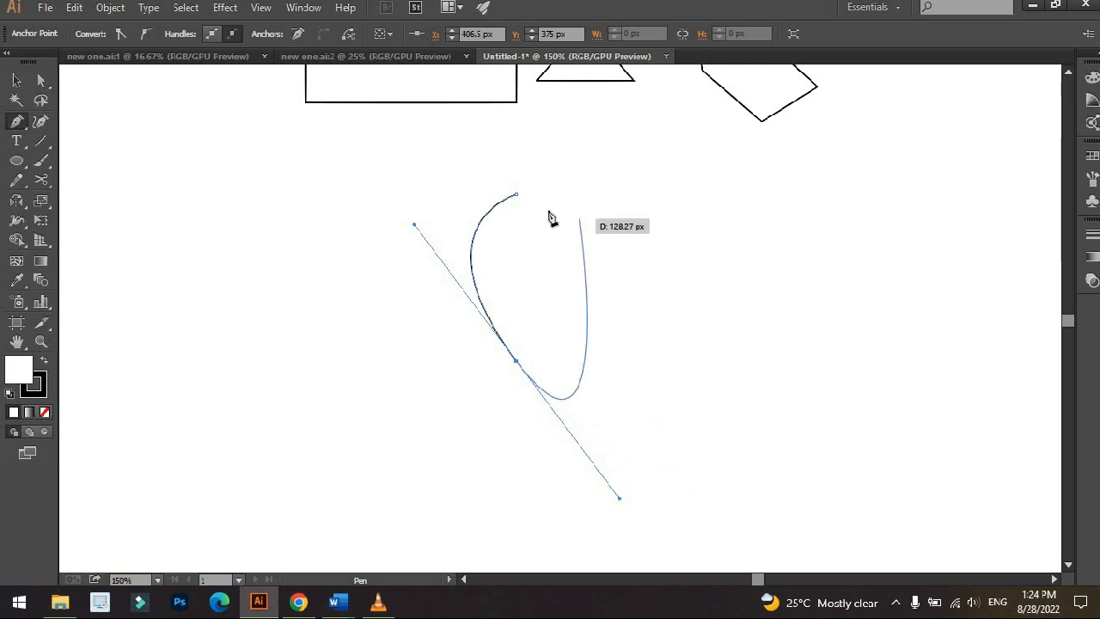
key(ctrl+=)
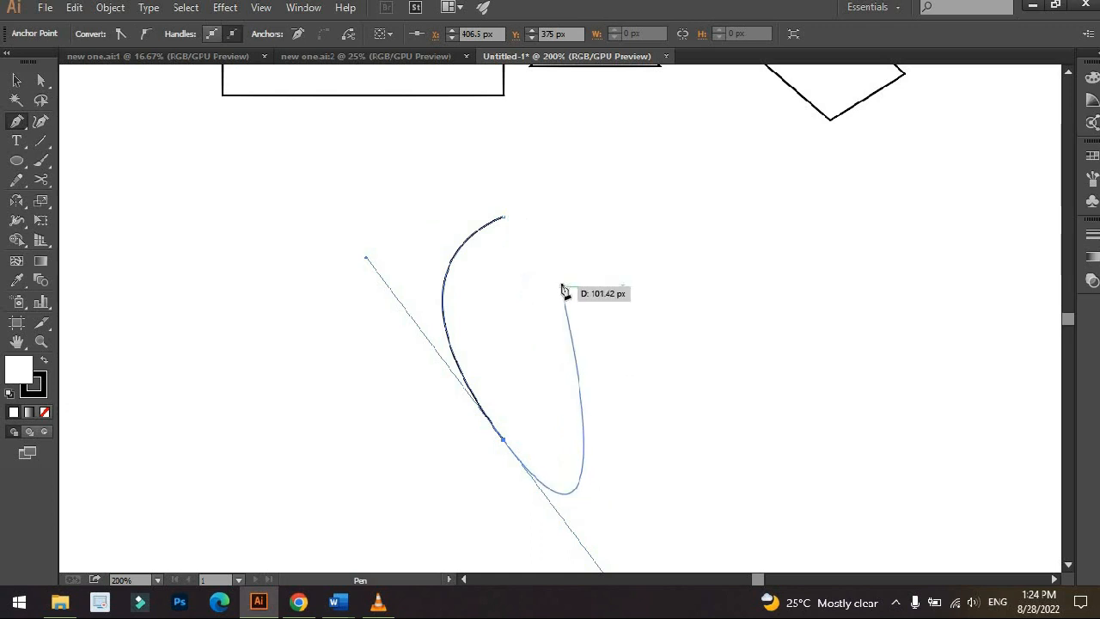
key(ctrl+minus)
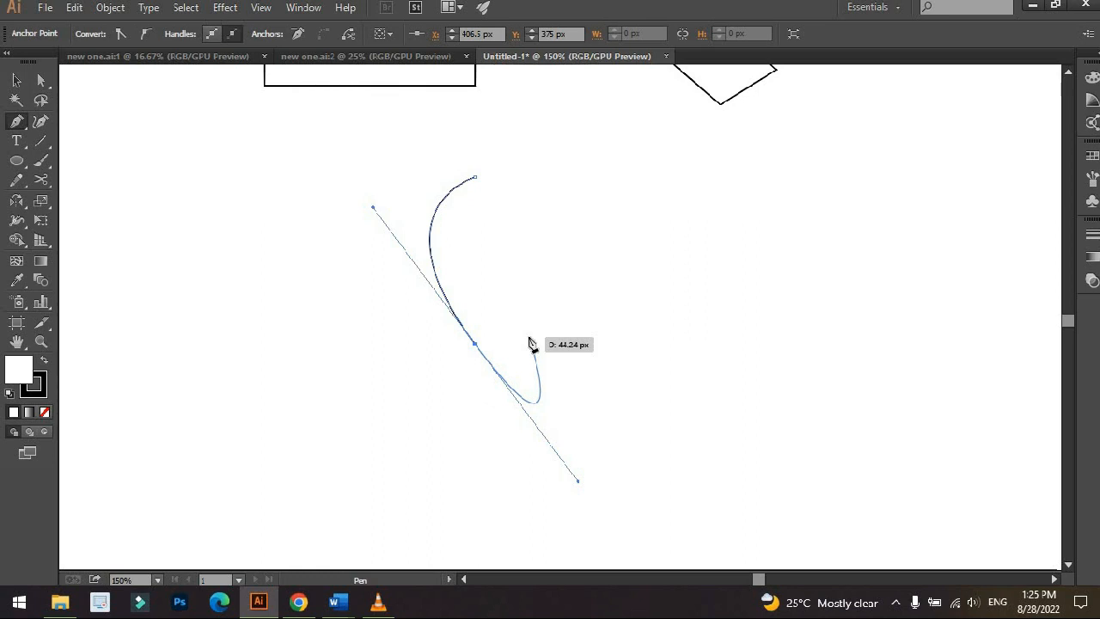
Remove the lower anchor's outgoing handle, close the path at its starting anchor with an outward curve to form a leaf, and deselect it.
click(475, 345)
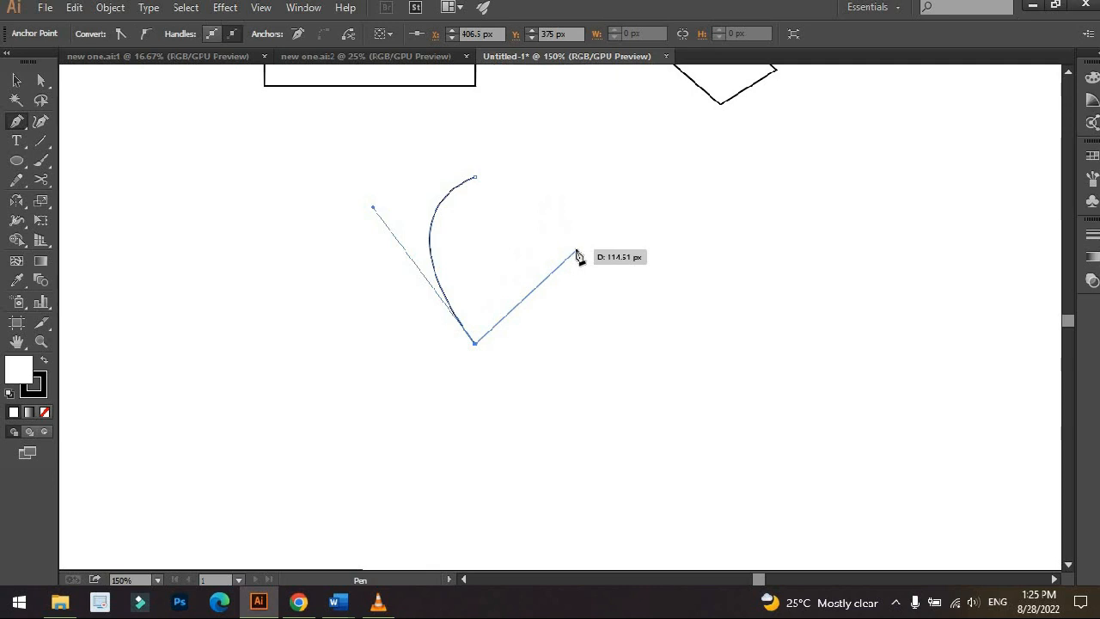
scroll(497, 192, up, 2)
drag(484, 199, 465, 310)
scroll(464, 211, down, 1)
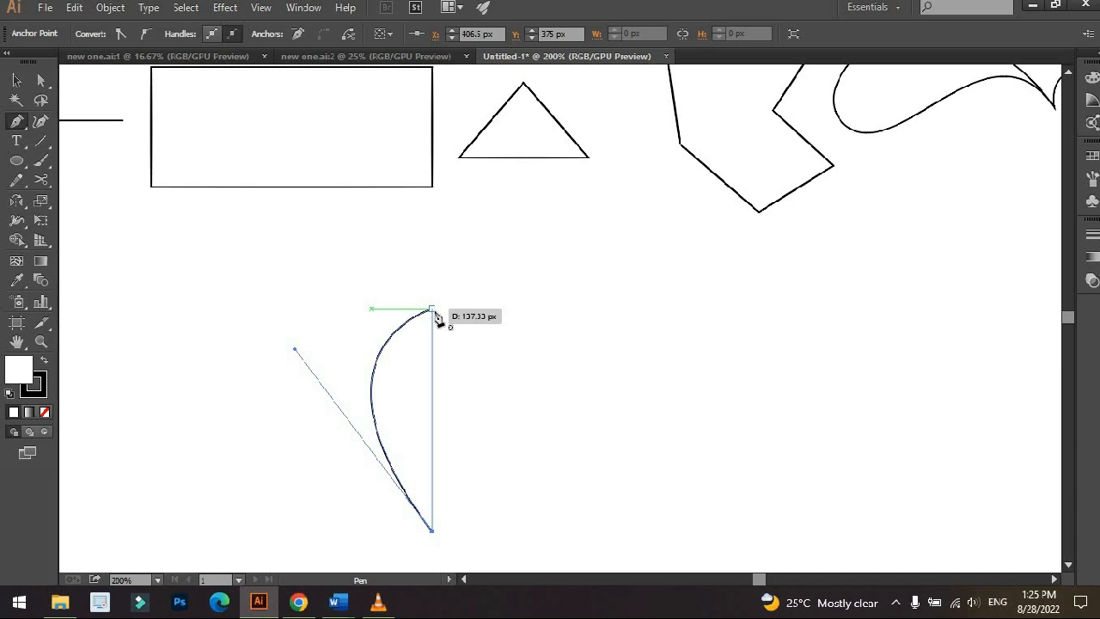
drag(432, 310, 413, 285)
drag(390, 236, 319, 194)
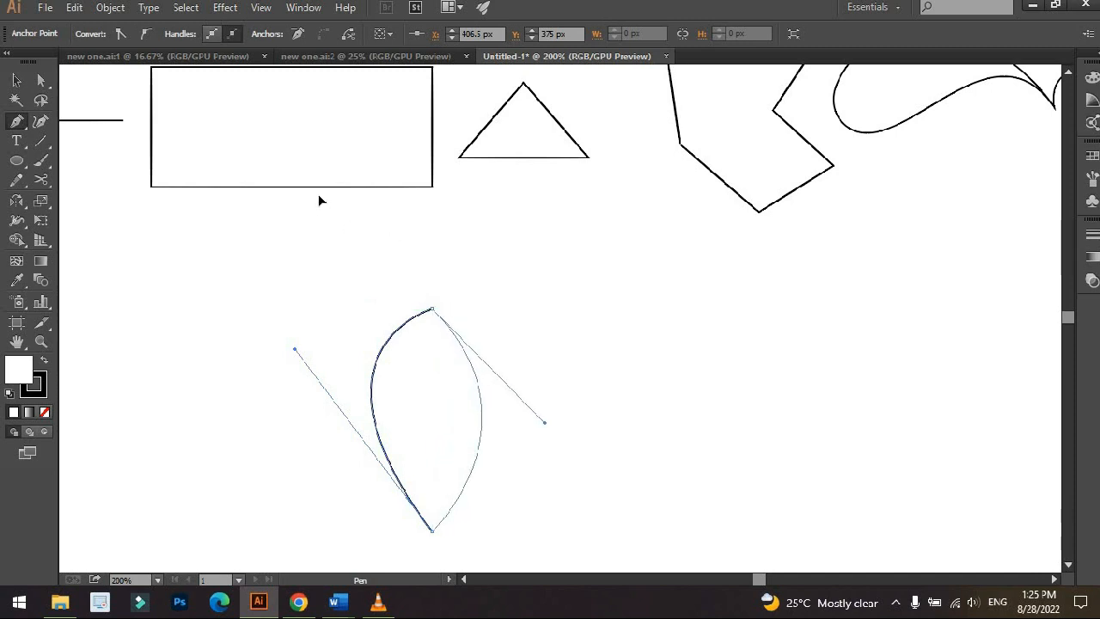
key(v)
click(288, 281)
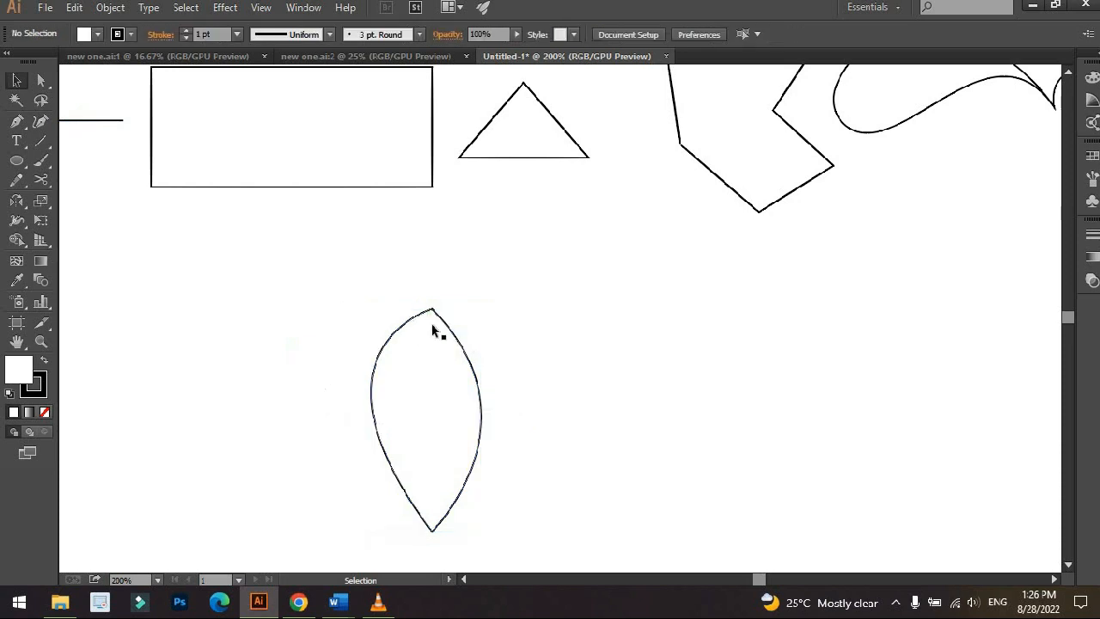
scroll(434, 320, down, 1)
scroll(454, 297, up, 2)
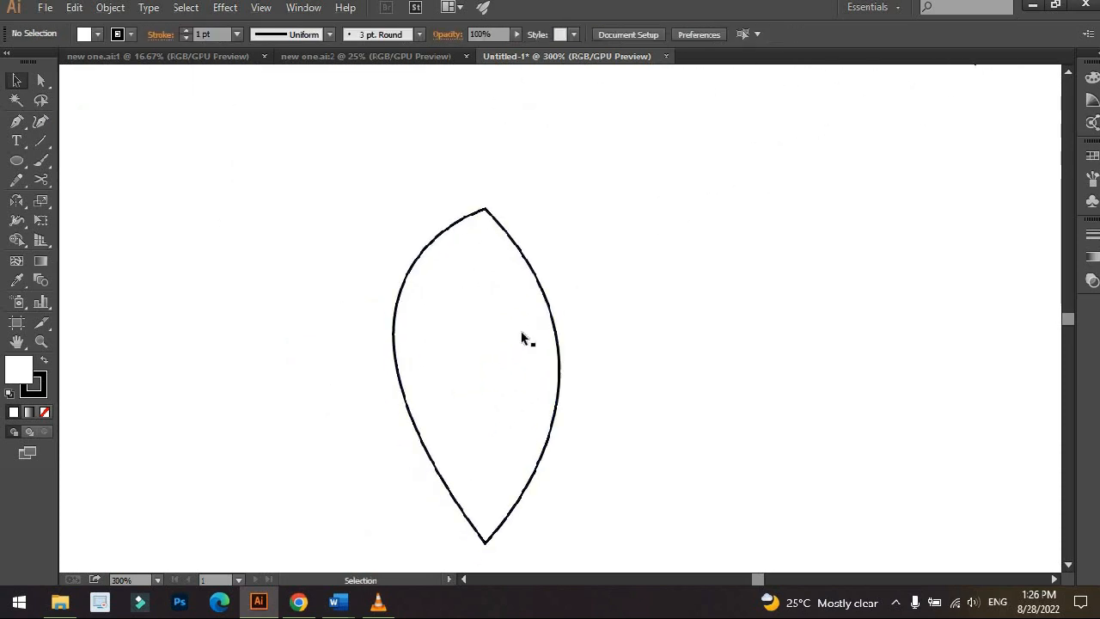
drag(601, 327, 763, 299)
click(870, 324)
scroll(871, 324, down, 2)
drag(870, 324, 817, 335)
scroll(828, 375, down, 1)
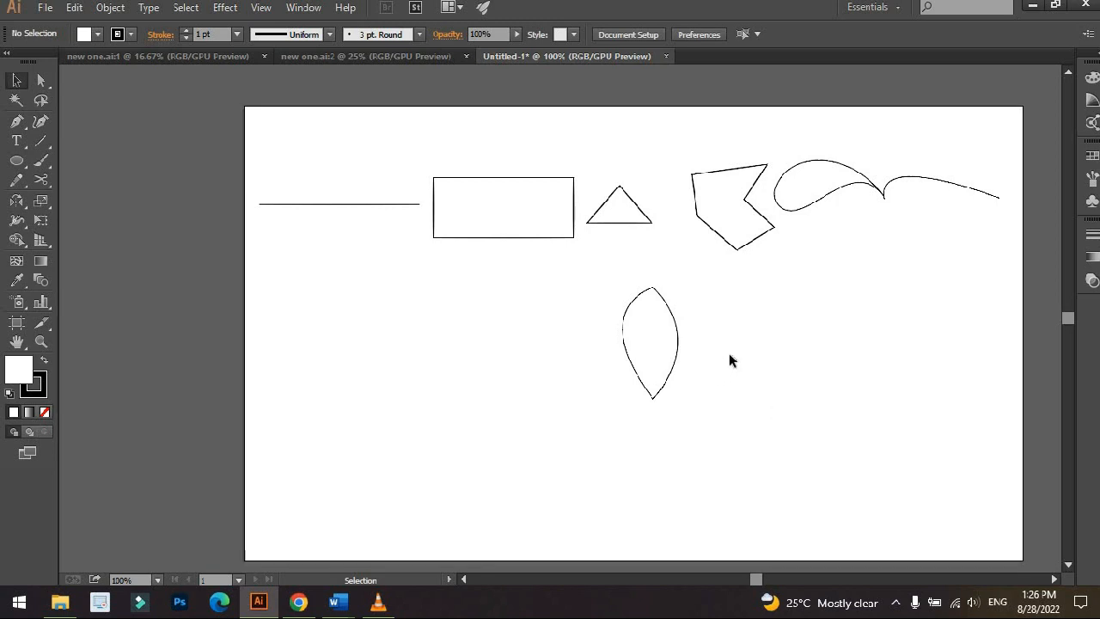
scroll(729, 353, up, 1)
scroll(726, 345, down, 1)
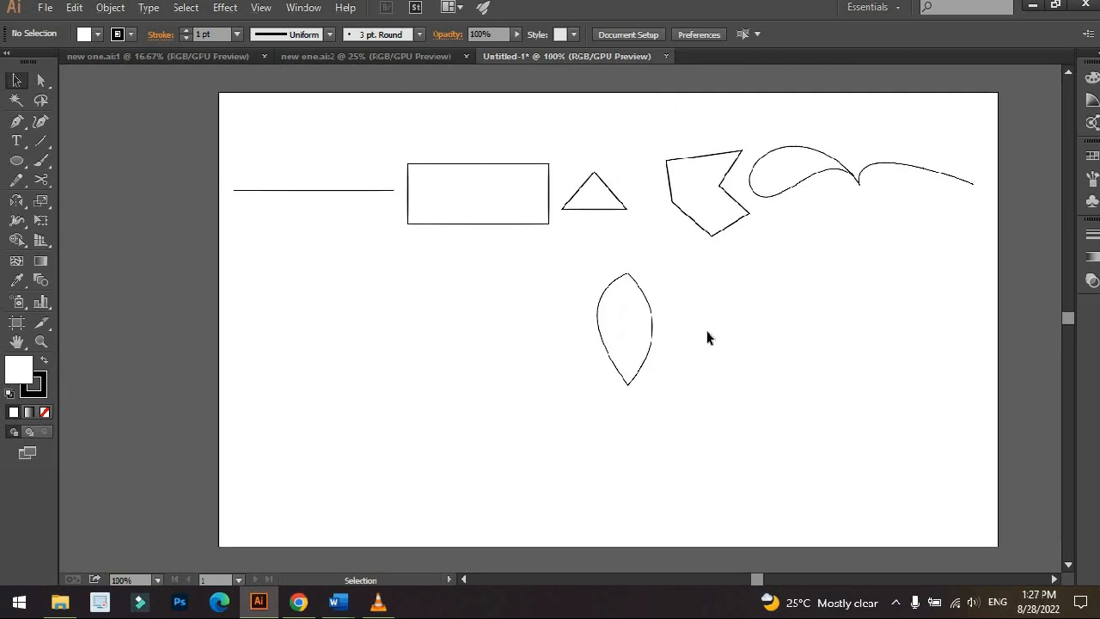
Fill the leaf shape with green #119303.
click(641, 340)
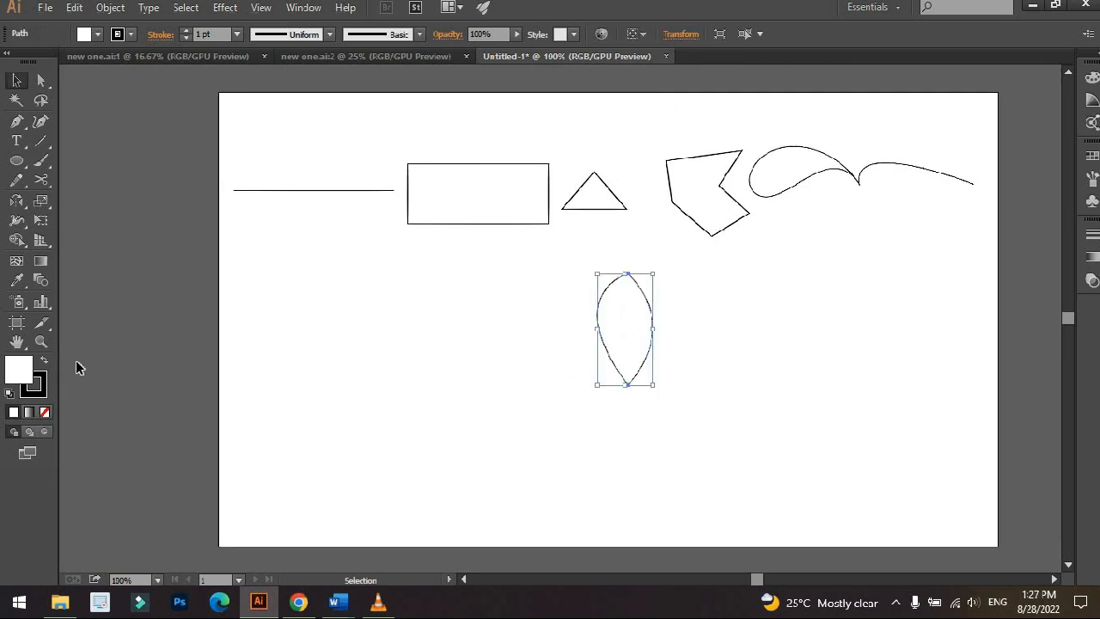
double_click(19, 371)
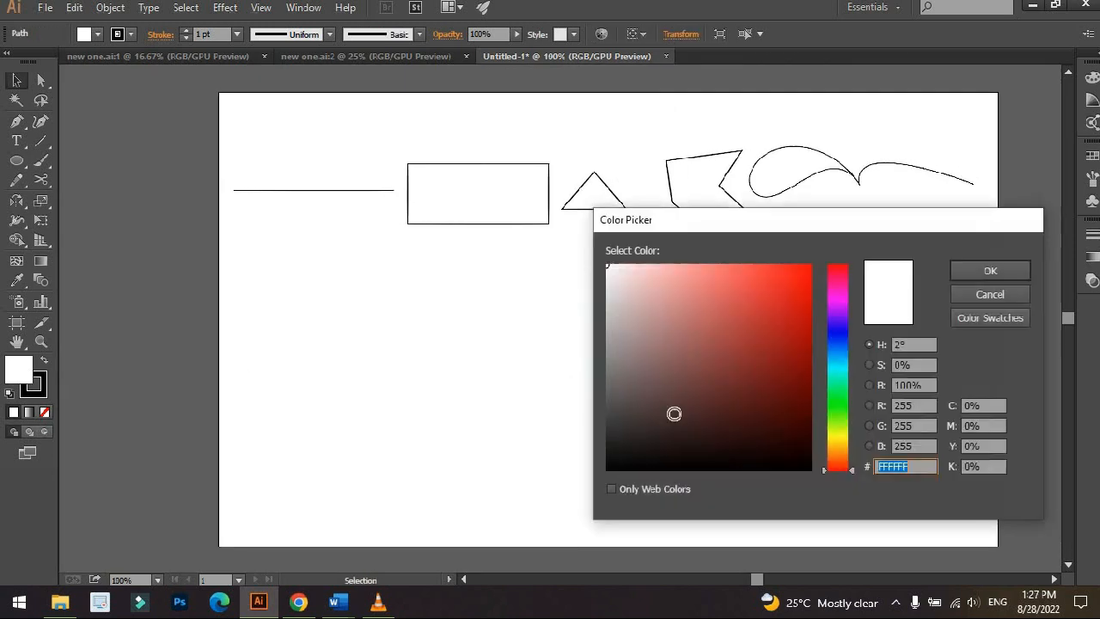
click(838, 405)
click(781, 358)
drag(790, 356, 807, 352)
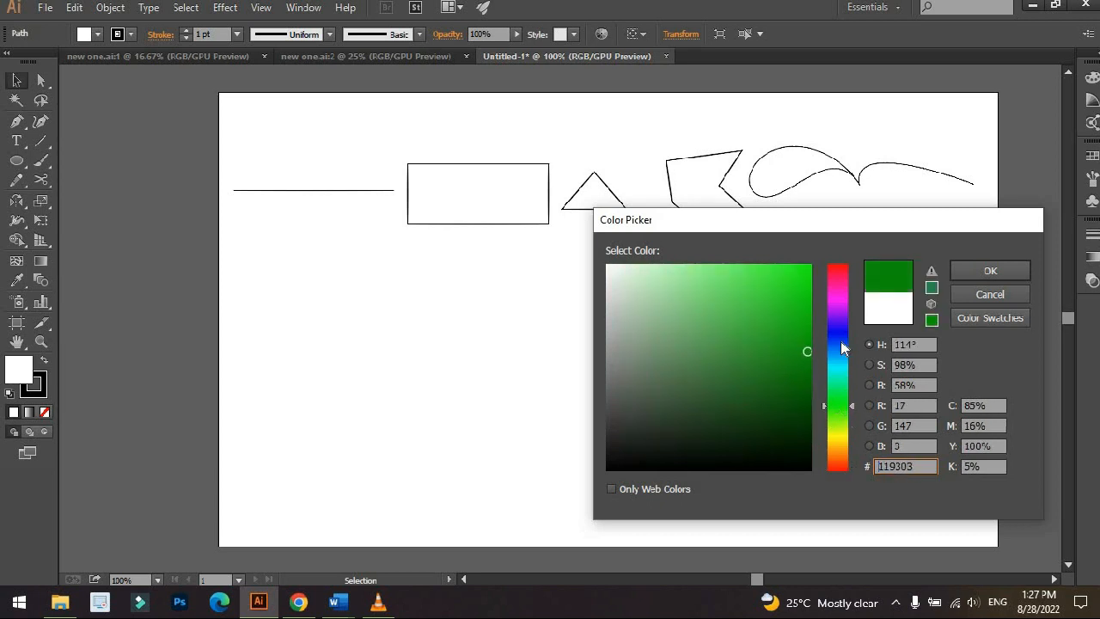
click(990, 271)
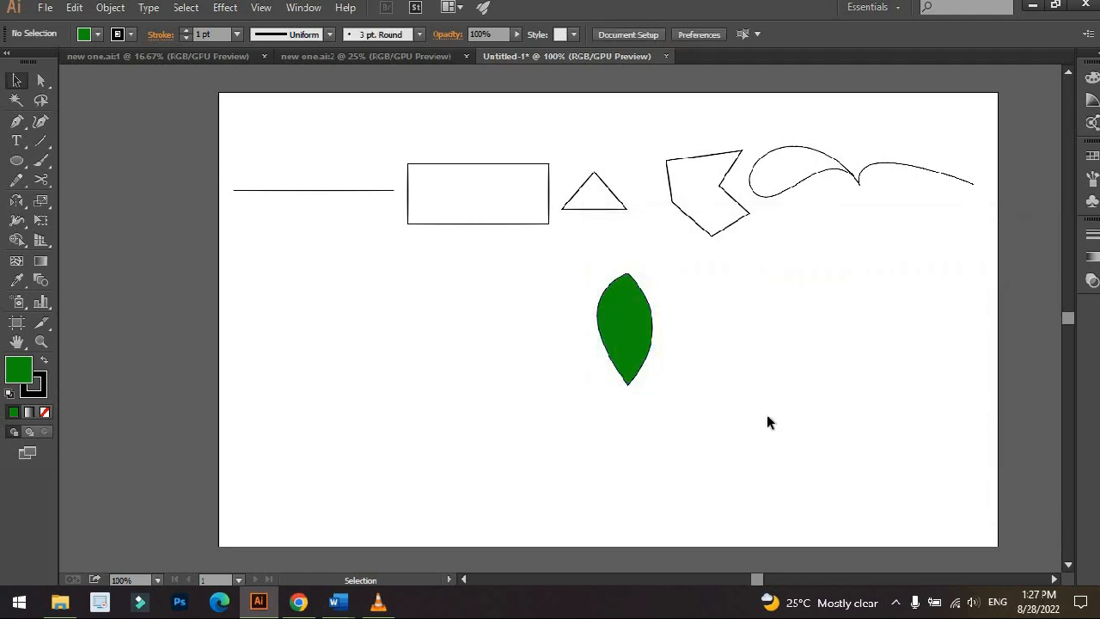
Fill the looped curved path beside the irregular polygon with a bright red and deselect it.
scroll(671, 318, up, 1)
scroll(669, 318, down, 1)
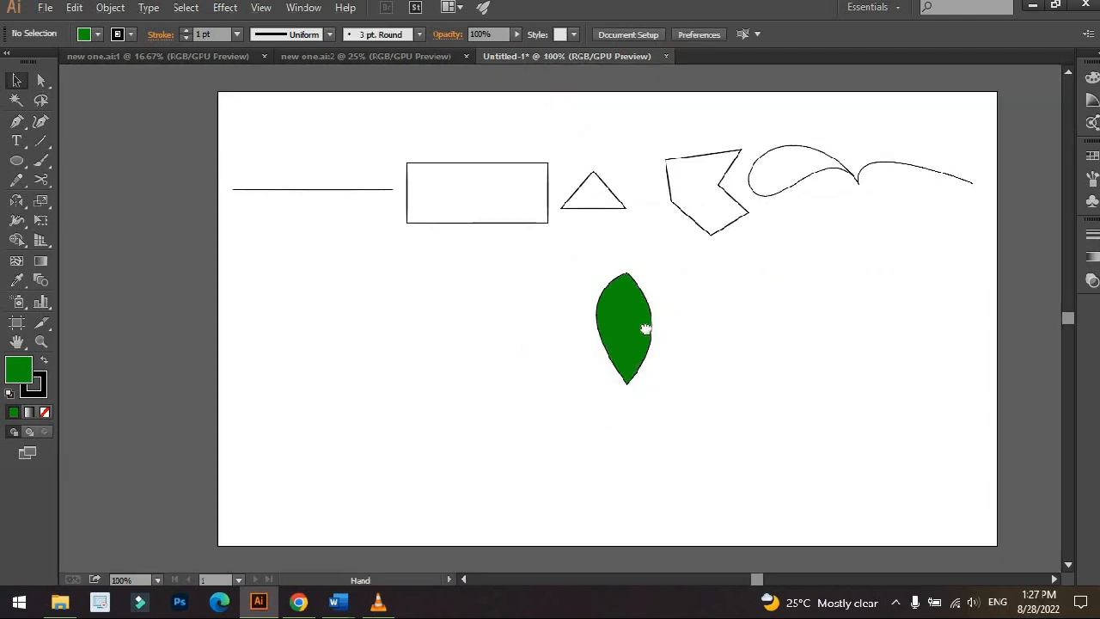
click(746, 192)
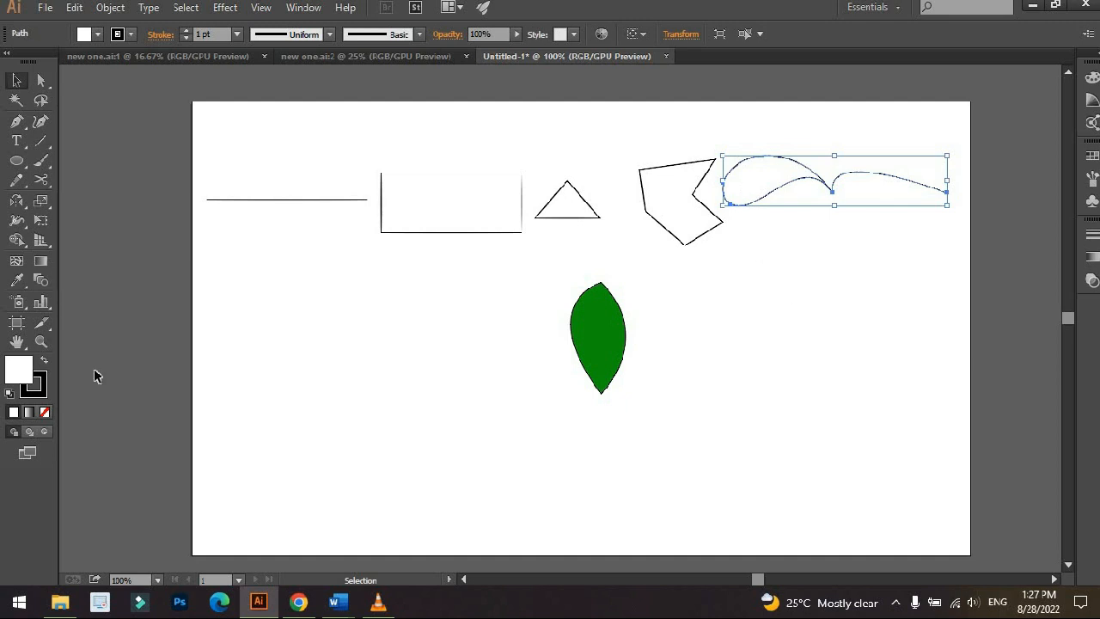
double_click(24, 374)
click(771, 345)
click(797, 307)
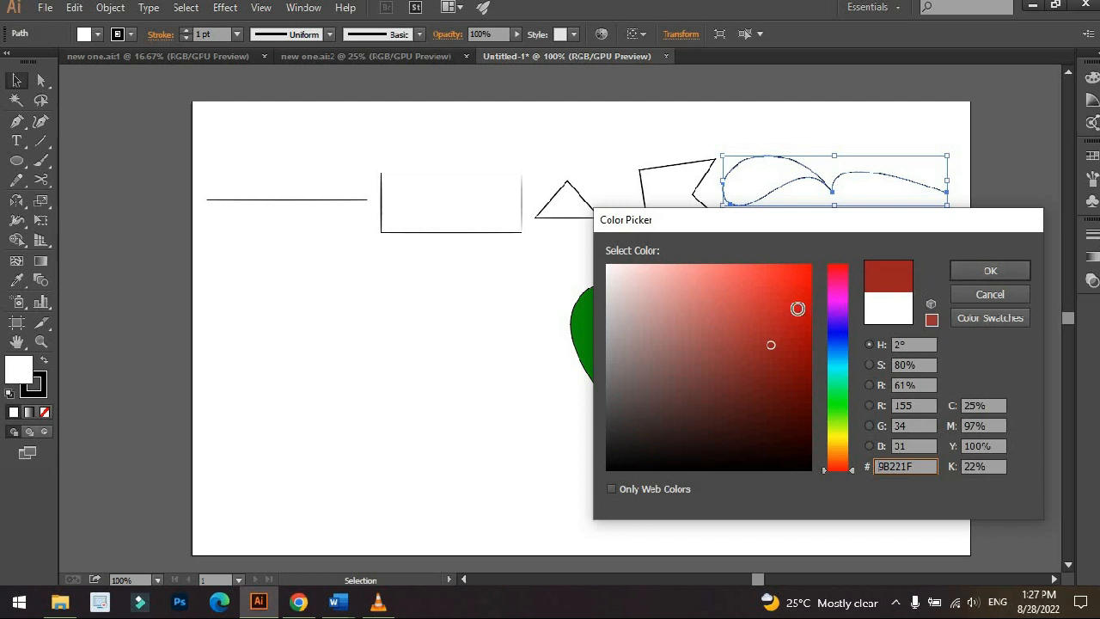
key(Return)
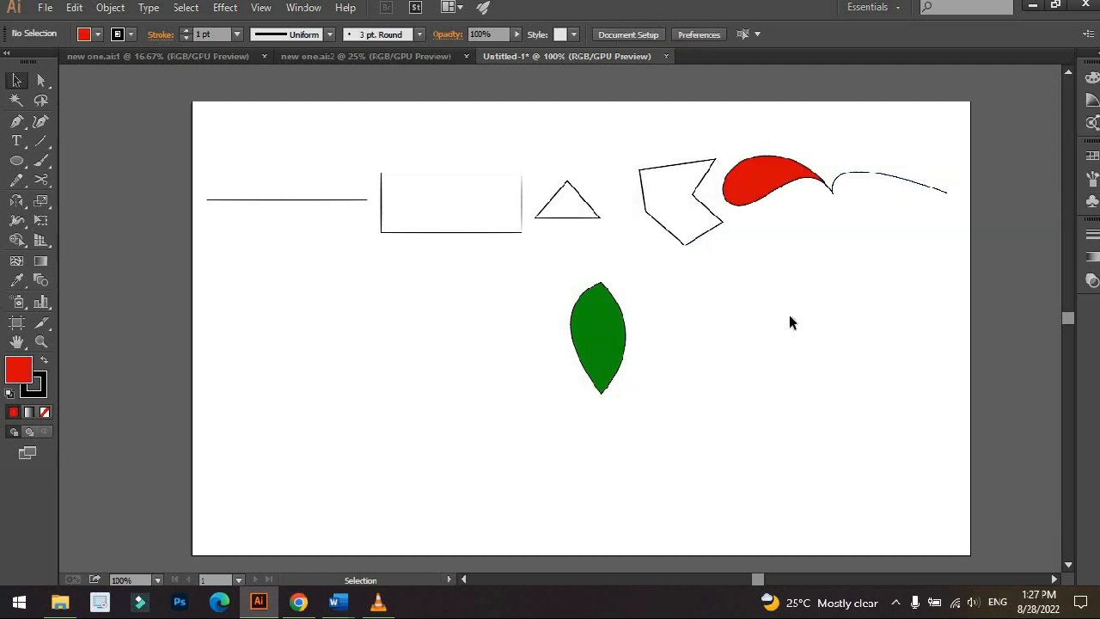
Fill the irregular polygon with a medium green.
click(719, 224)
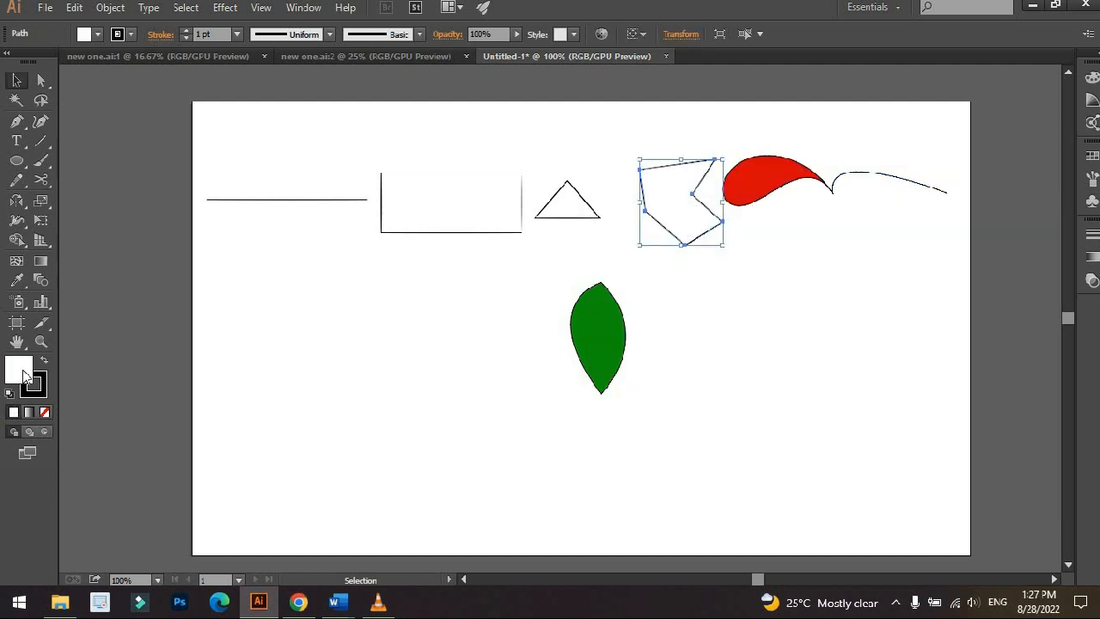
double_click(26, 376)
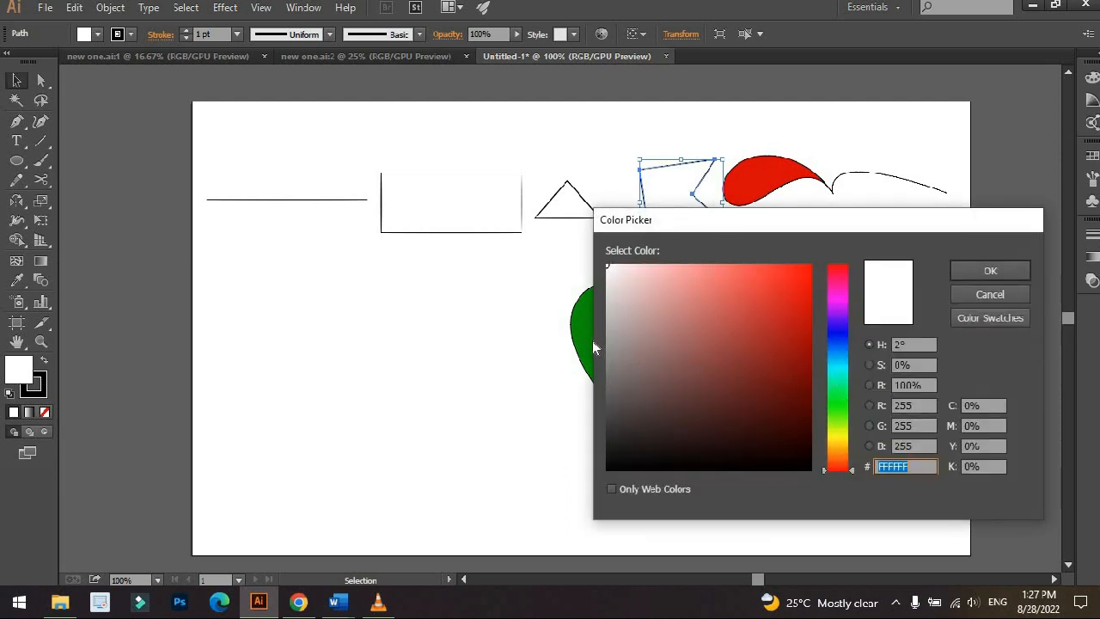
click(838, 399)
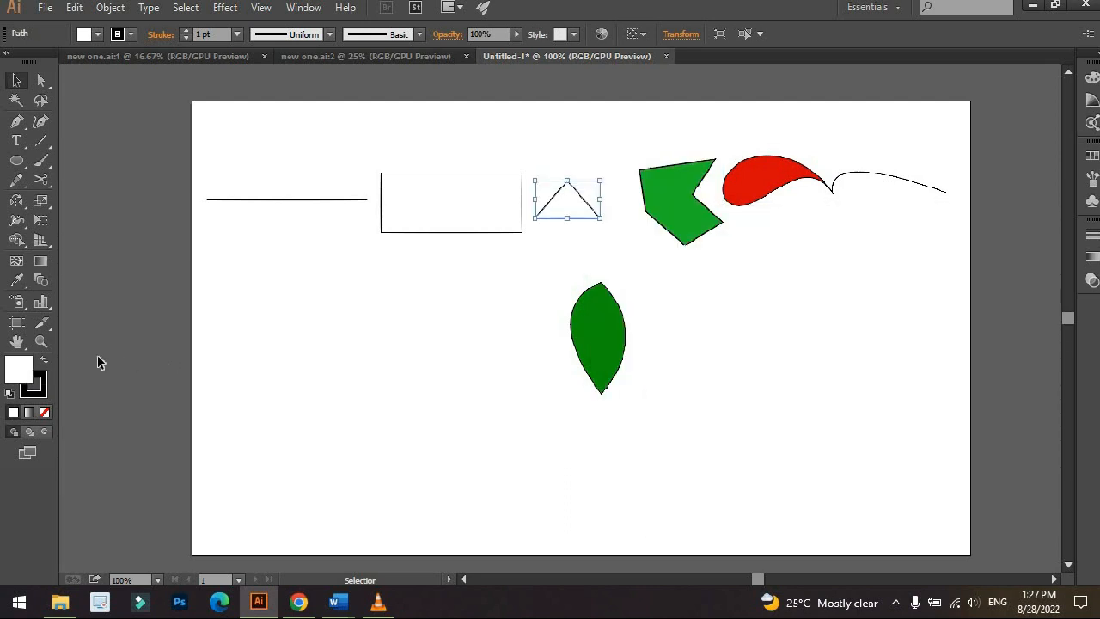
Fill the triangle with the black swatch and deselect it.
click(97, 36)
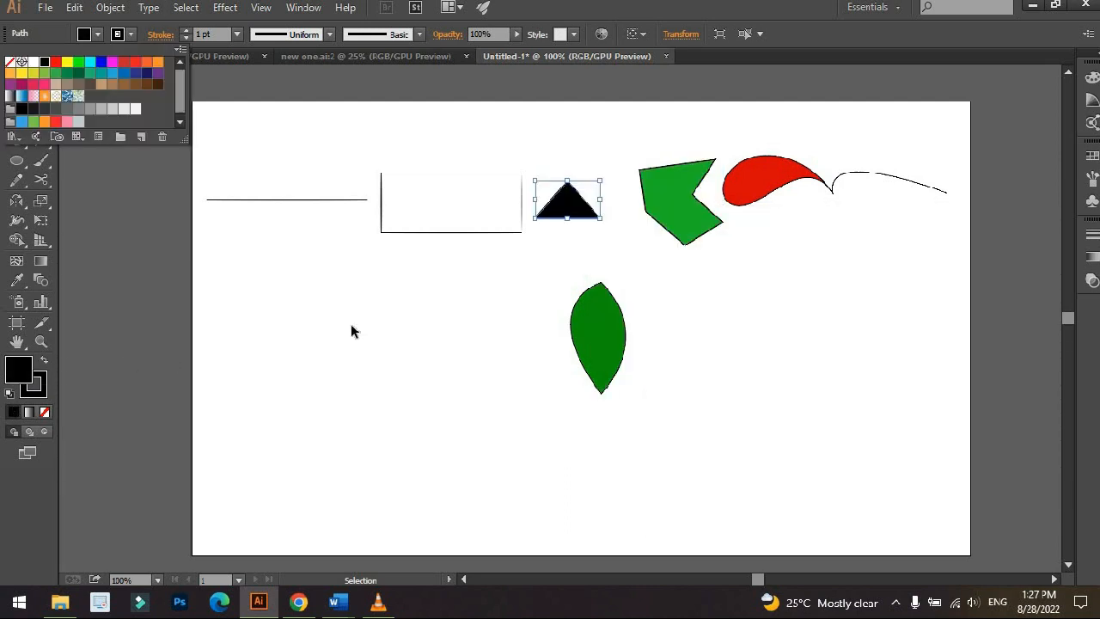
click(354, 324)
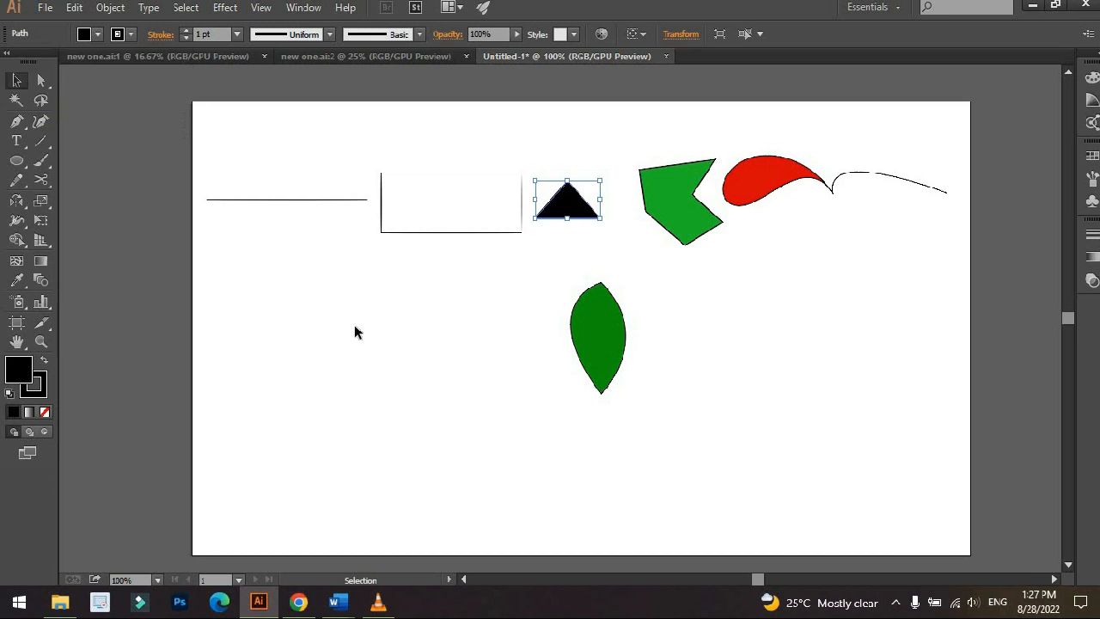
click(521, 391)
Fill the rectangle with the orange-and-white radial gradient swatch.
click(413, 194)
click(97, 35)
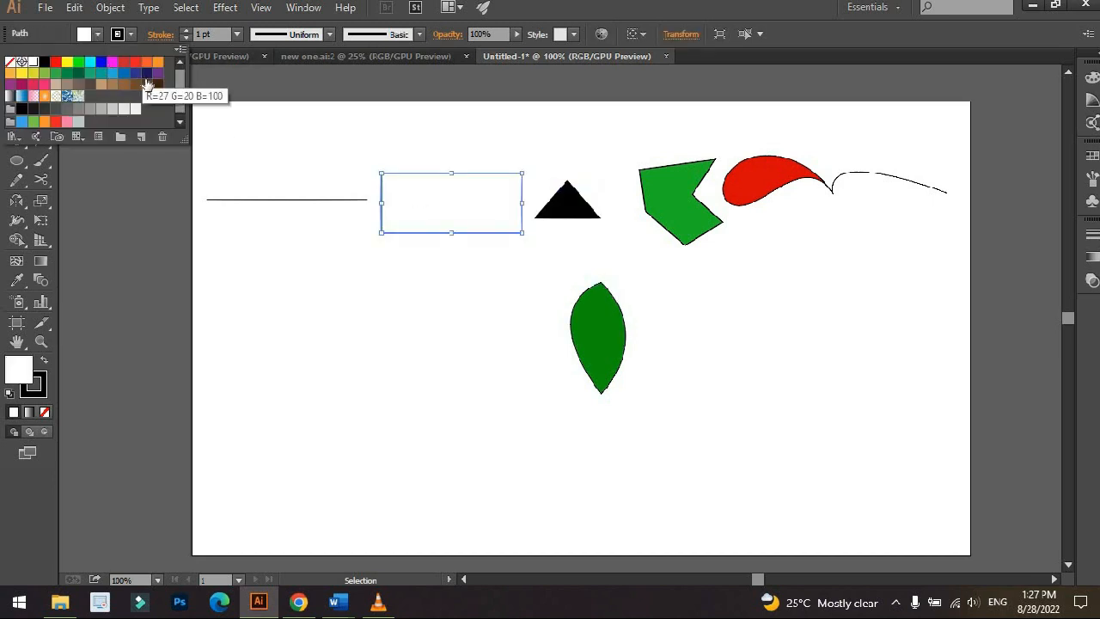
click(44, 97)
click(404, 300)
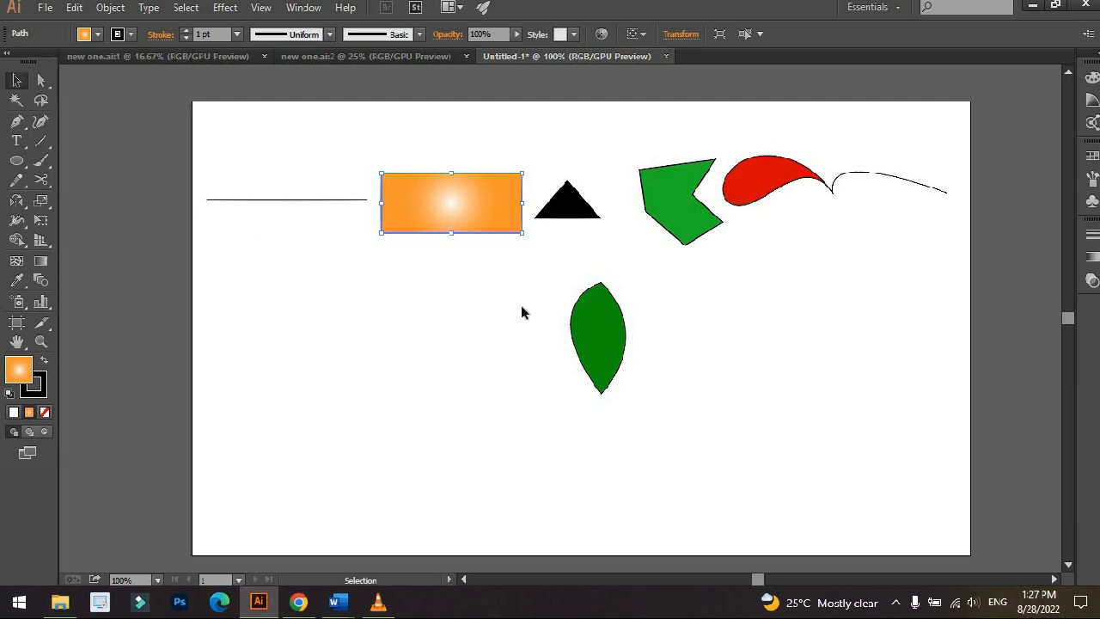
Examine the straight line beside the rectangle up close to compare it with the filled shapes.
key(ctrl+plus)
key(ctrl+minus)
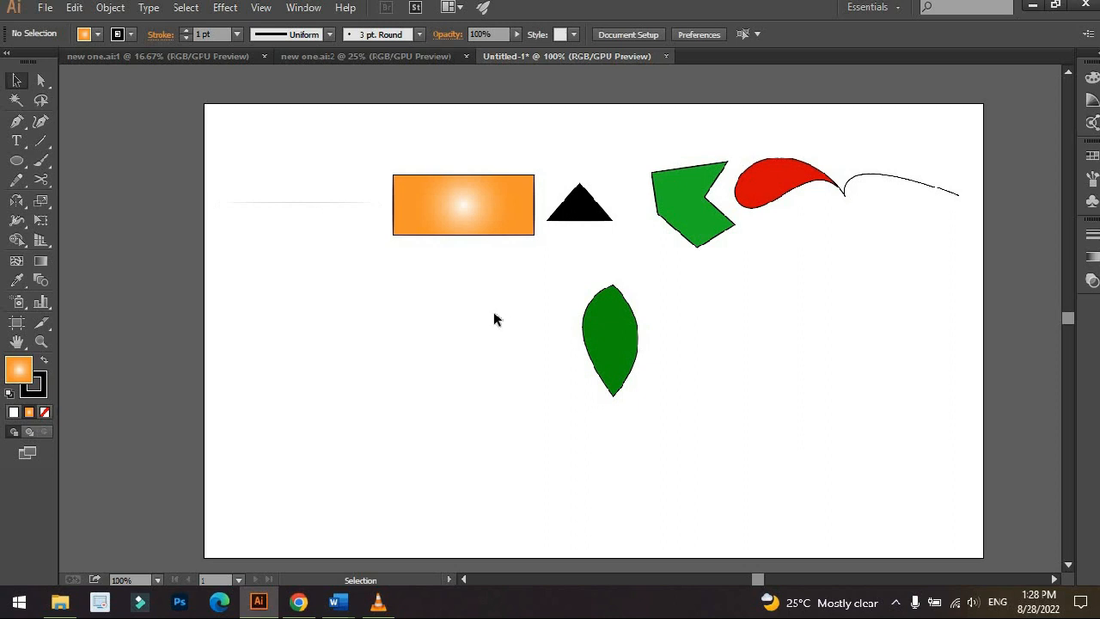
scroll(292, 232, up, 3)
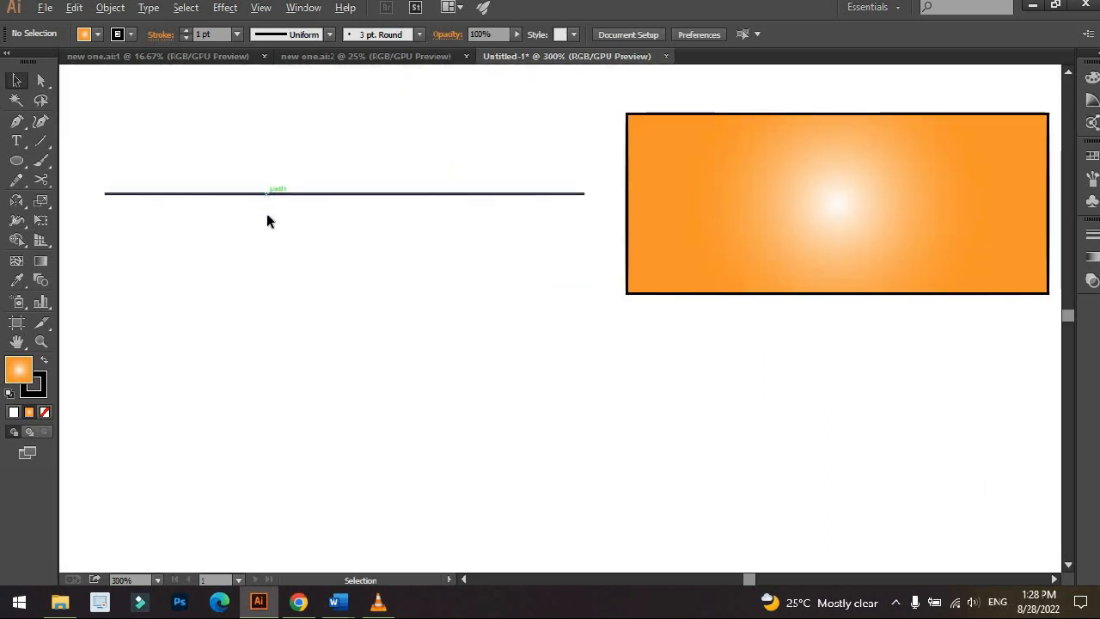
scroll(291, 233, down, 2)
click(383, 180)
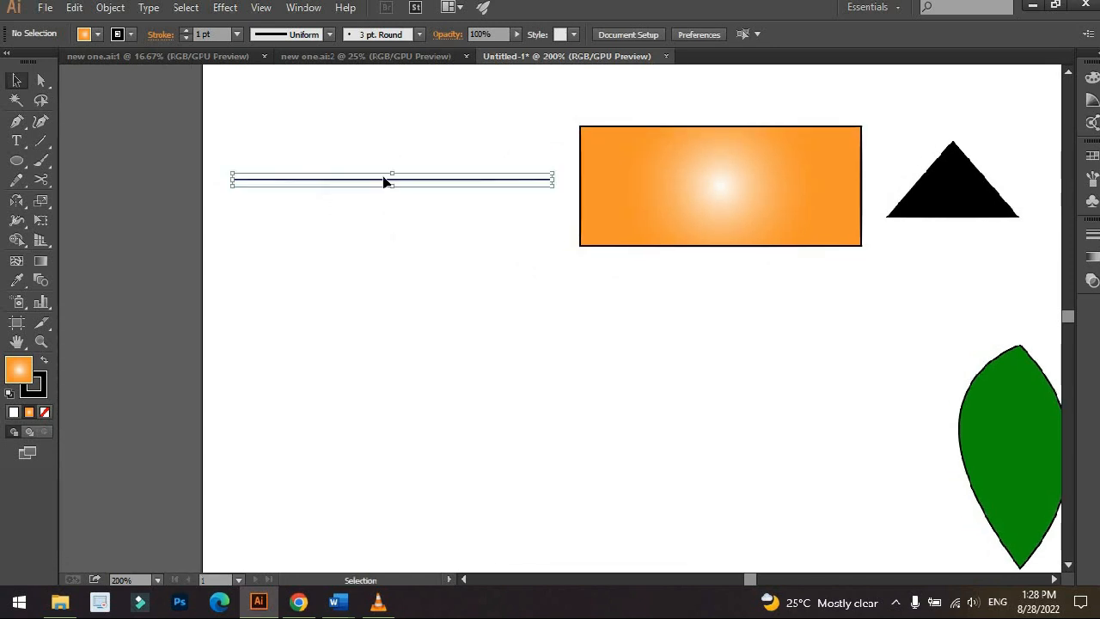
scroll(376, 191, up, 3)
scroll(388, 208, down, 5)
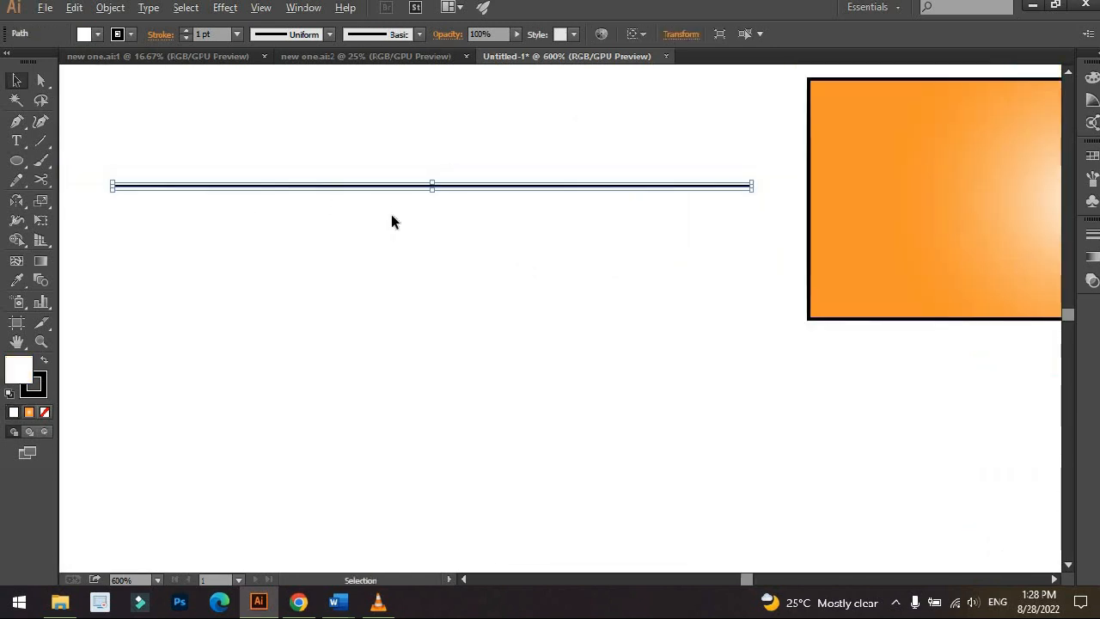
scroll(395, 232, down, 1)
click(466, 270)
scroll(410, 238, down, 2)
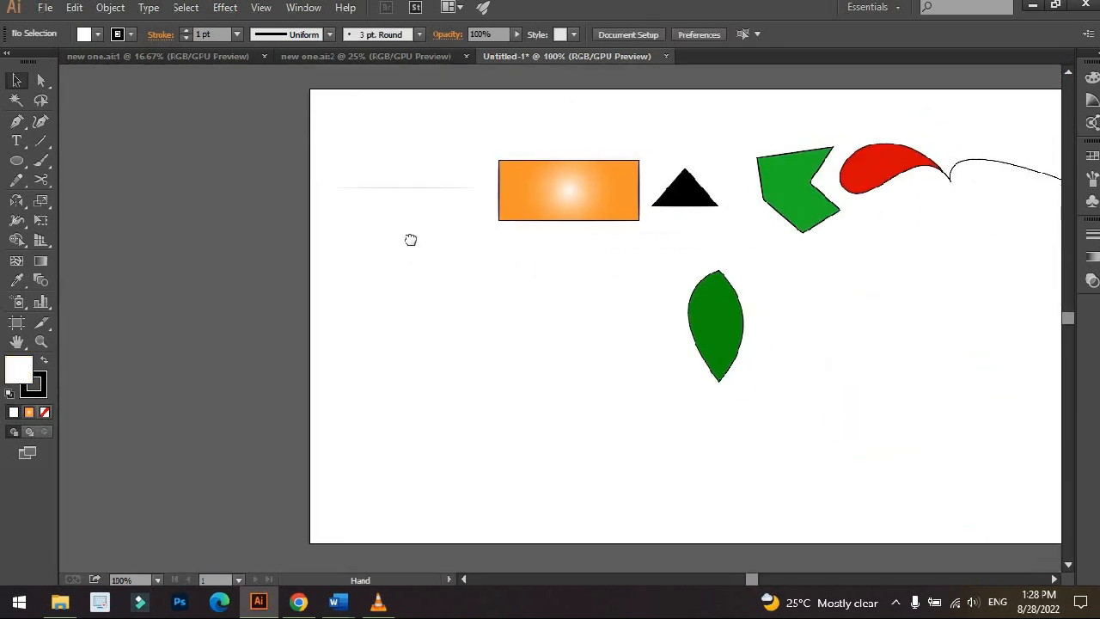
Move the green leaf below the open curve beside the red shape and deselect it.
drag(441, 252, 355, 245)
drag(595, 310, 890, 230)
click(778, 307)
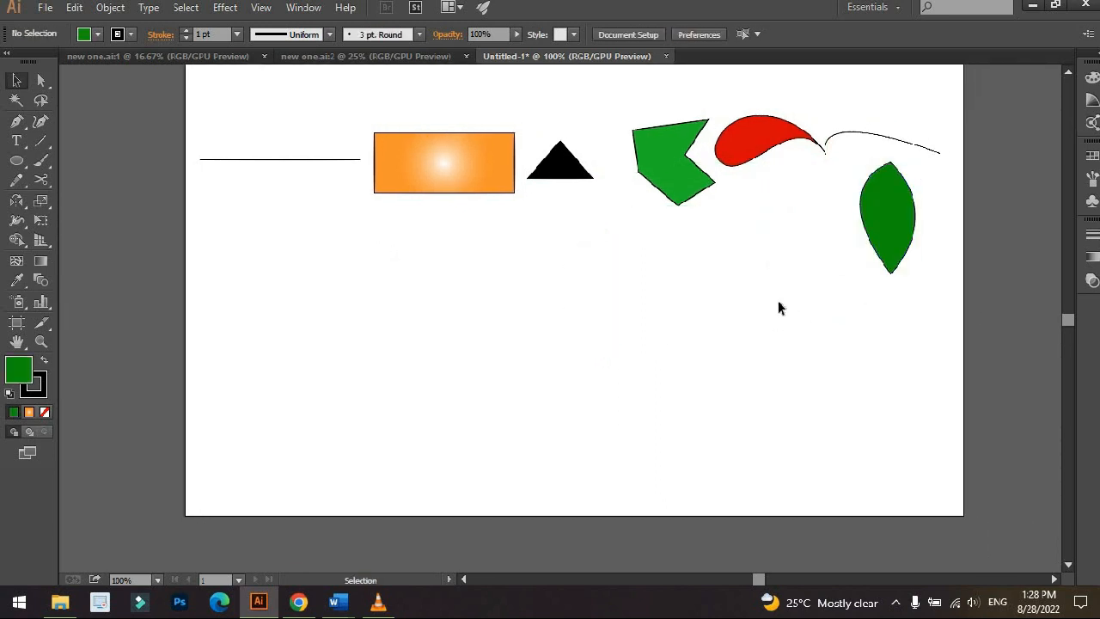
Fit the whole artboard in the window and activate the Pen tool to review its available options.
scroll(479, 275, up, 1)
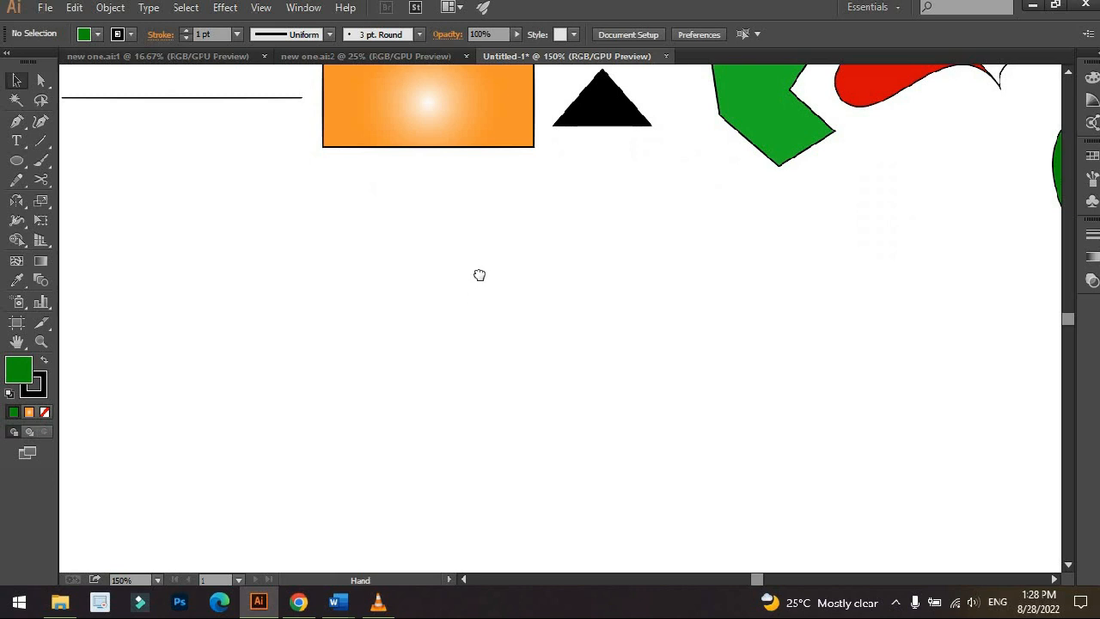
scroll(479, 272, down, 1)
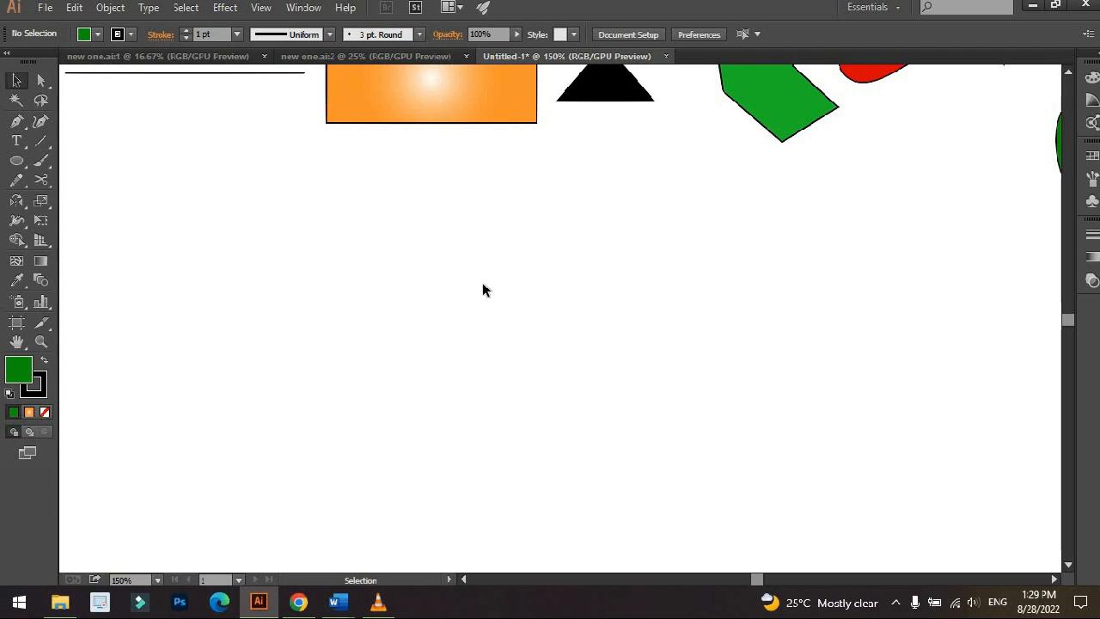
key(ctrl+0)
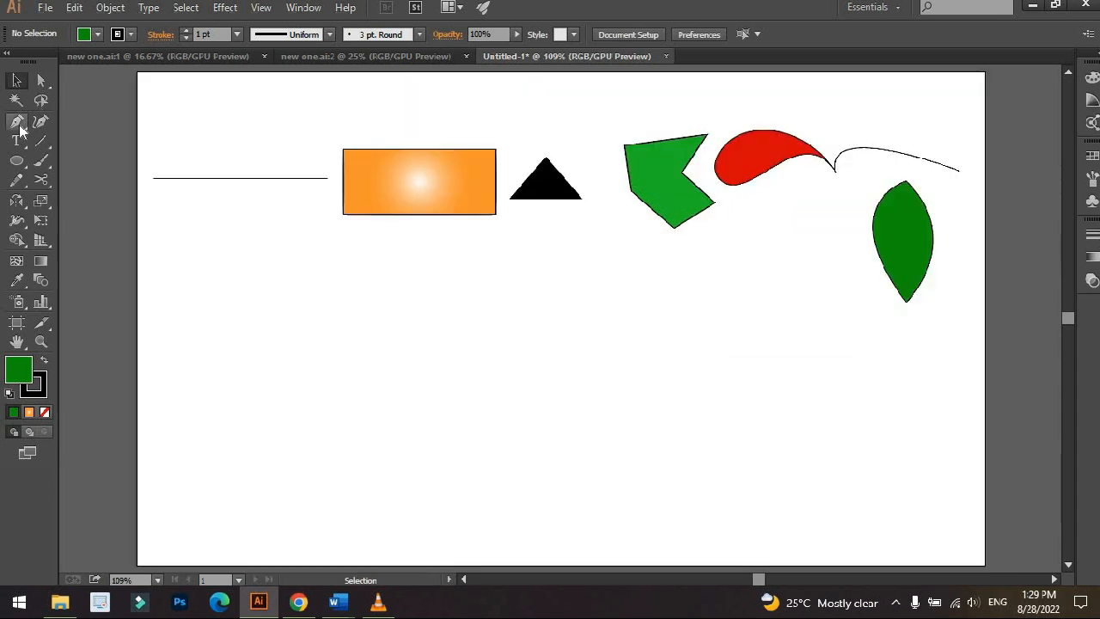
click(16, 121)
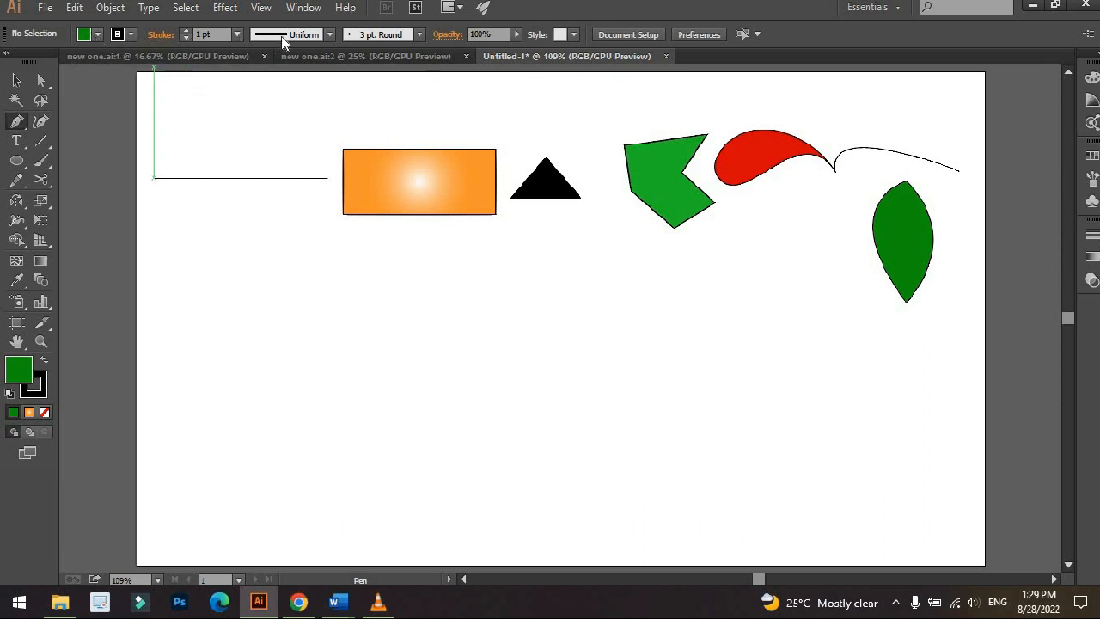
mouse_move(482, 65)
mouse_down()
mouse_move(249, 85)
mouse_move(4, 73)
mouse_up()
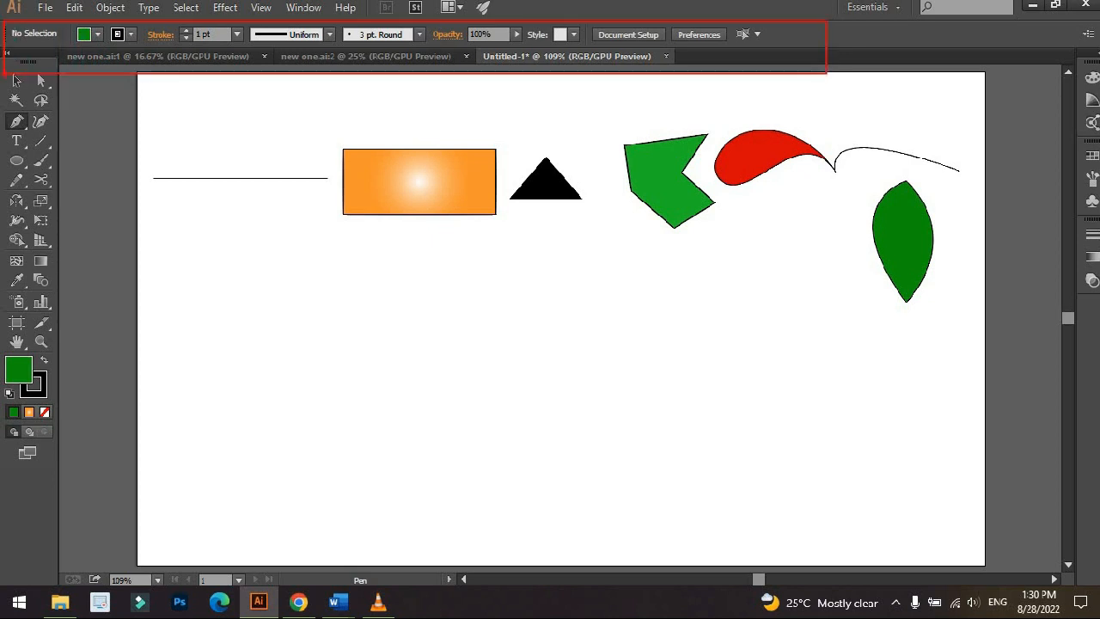
drag(61, 108, 3, 137)
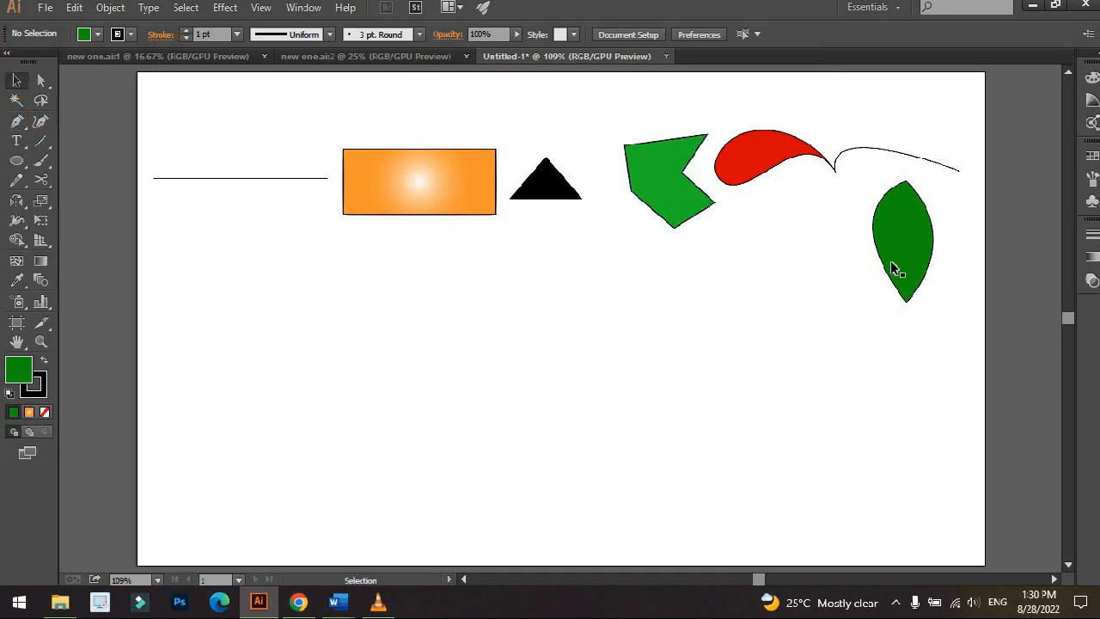
Move the green leaf into the empty area below the rectangle and triangle and deselect it.
mouse_move(900, 245)
mouse_down()
mouse_move(615, 369)
mouse_move(476, 403)
mouse_up()
click(555, 400)
scroll(484, 348, up, 1)
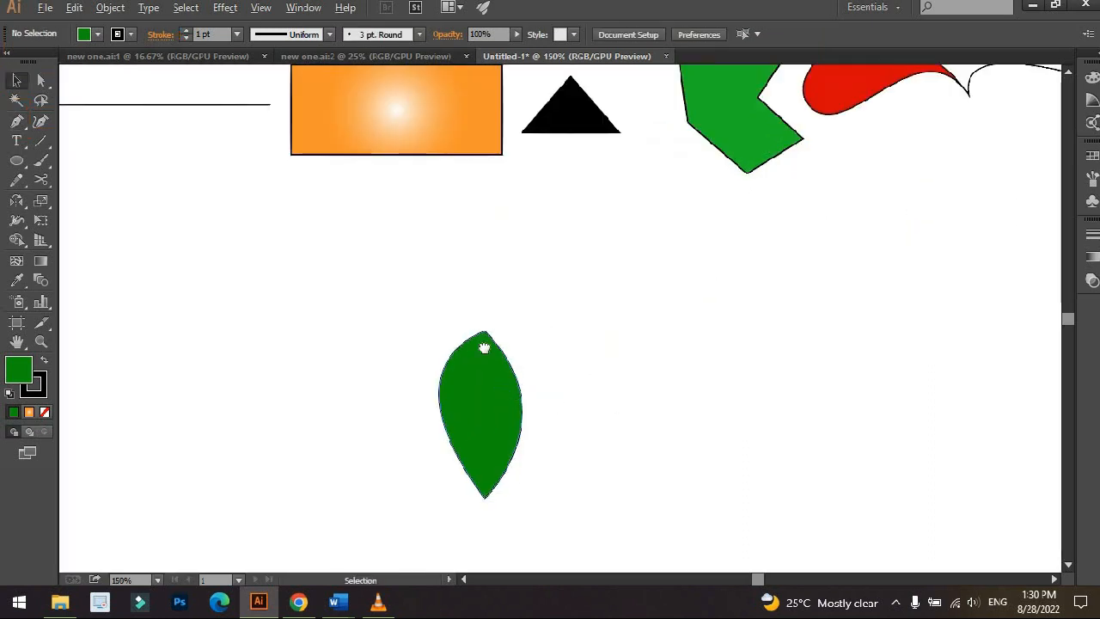
Move the green leaf slightly up and to the left within the empty area and leave it deselected.
drag(484, 348, 473, 297)
scroll(471, 294, up, 1)
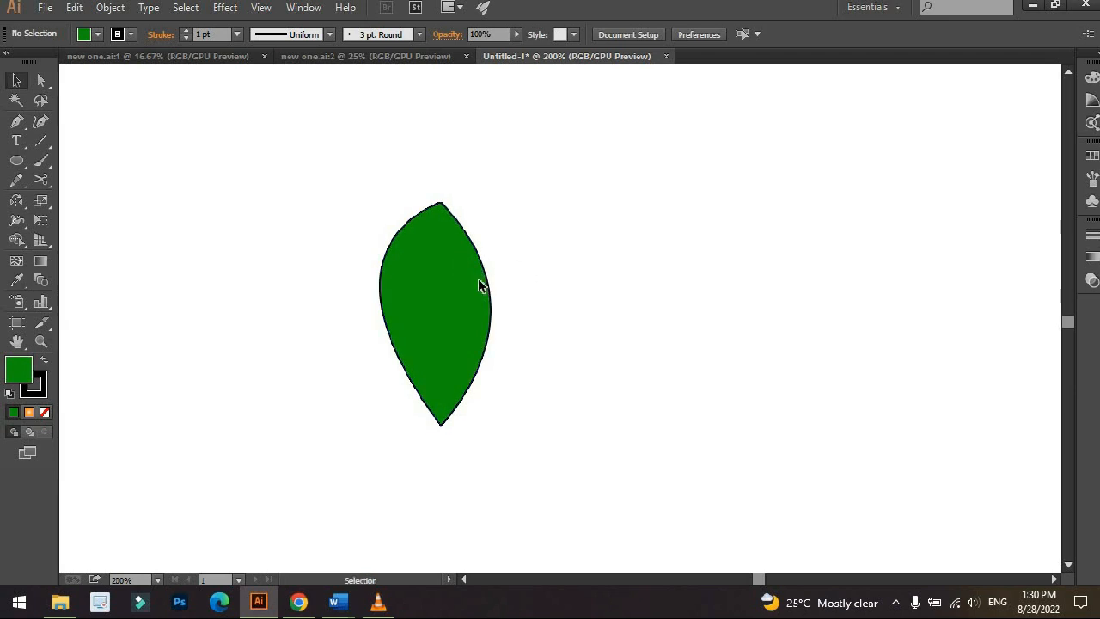
drag(455, 292, 384, 256)
click(522, 261)
click(369, 290)
click(425, 331)
click(381, 312)
drag(381, 312, 359, 266)
click(448, 257)
click(348, 274)
click(492, 263)
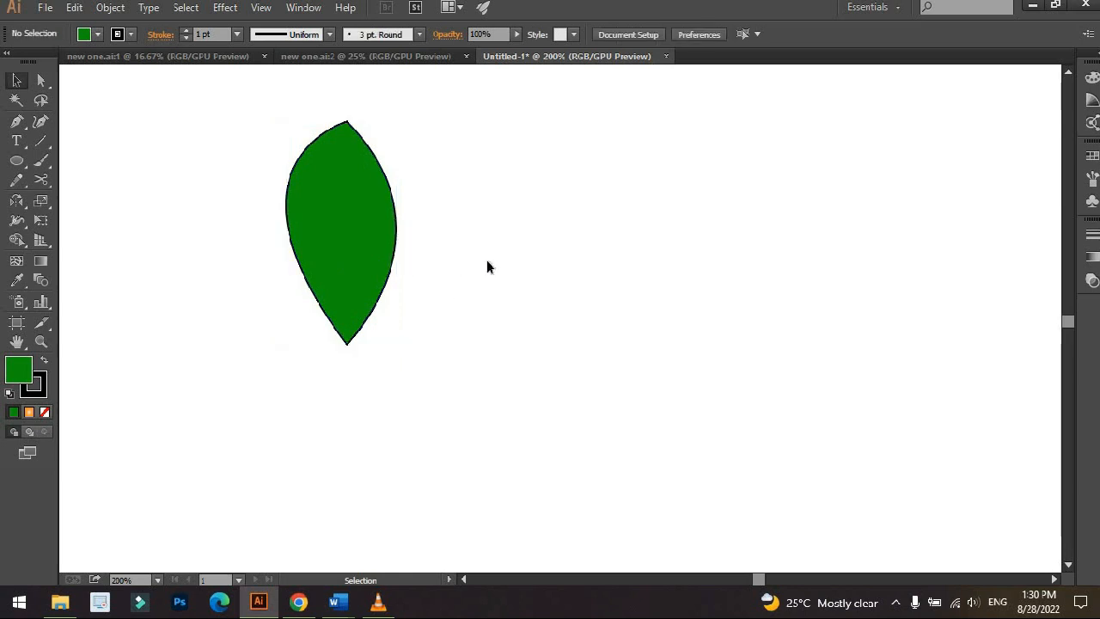
Place a duplicate of the green leaf to its right at the same height.
drag(388, 237, 802, 248)
click(637, 249)
click(391, 237)
click(499, 242)
Fill the original green leaf with blue, leaving the duplicate unselected.
click(357, 222)
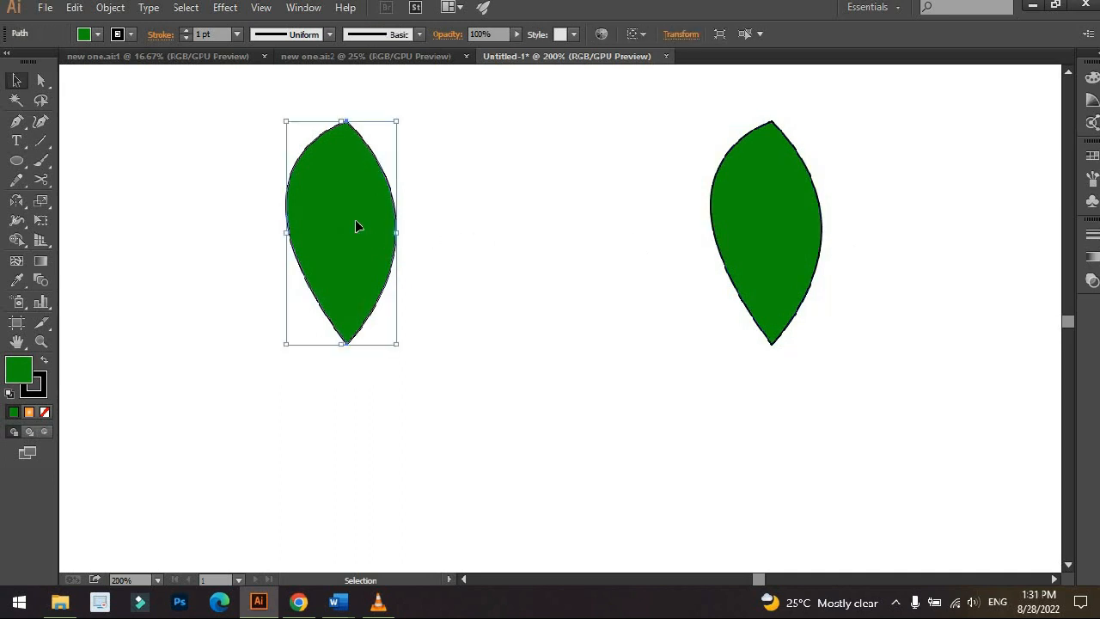
key(ctrl+equal)
key(ctrl+shift+a)
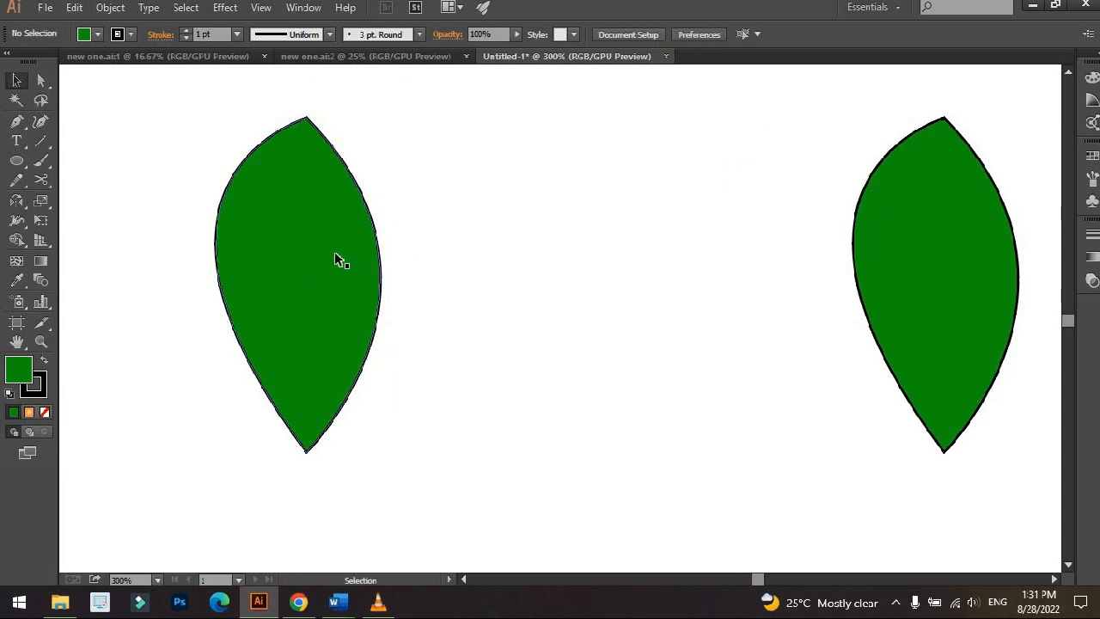
click(337, 259)
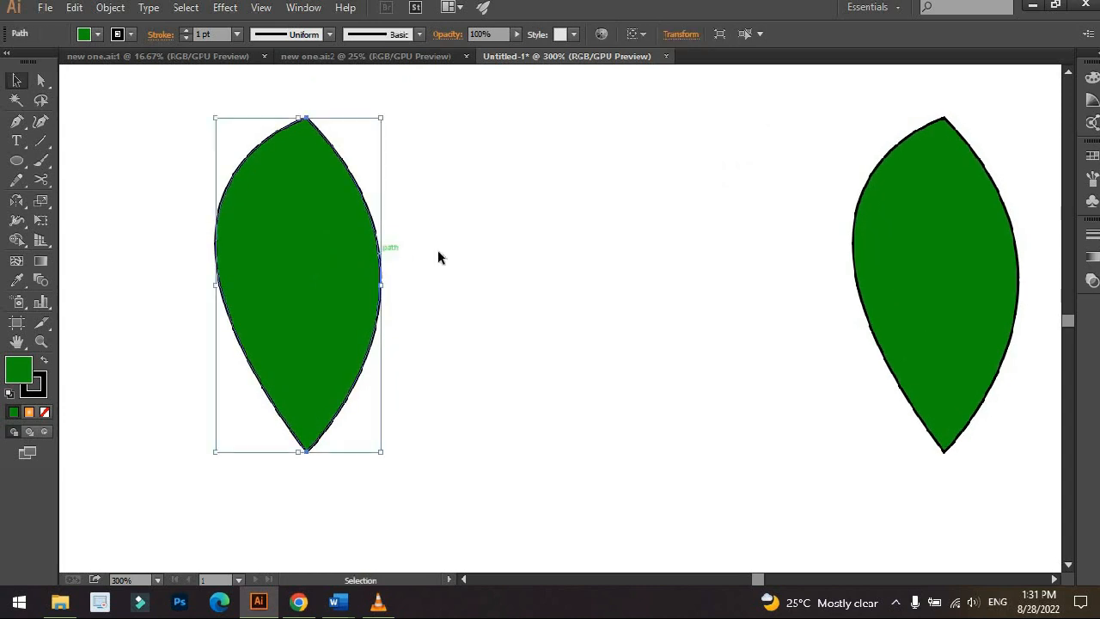
click(86, 36)
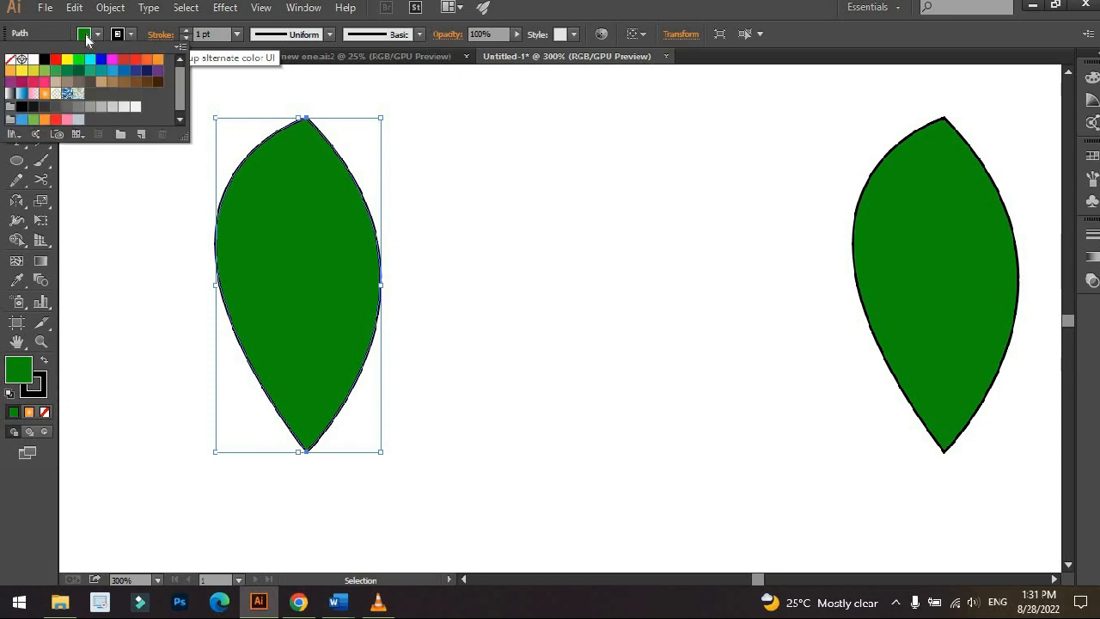
click(101, 60)
Change the blue leaf's outline colour to red and deselect the leaf.
click(118, 34)
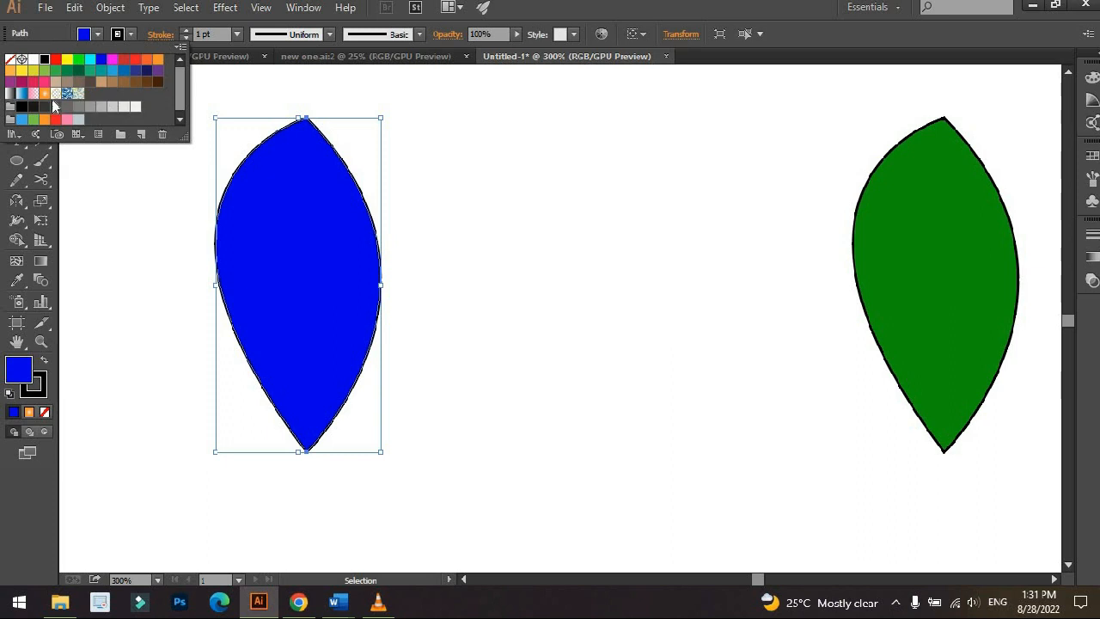
click(124, 63)
scroll(342, 141, up, 3)
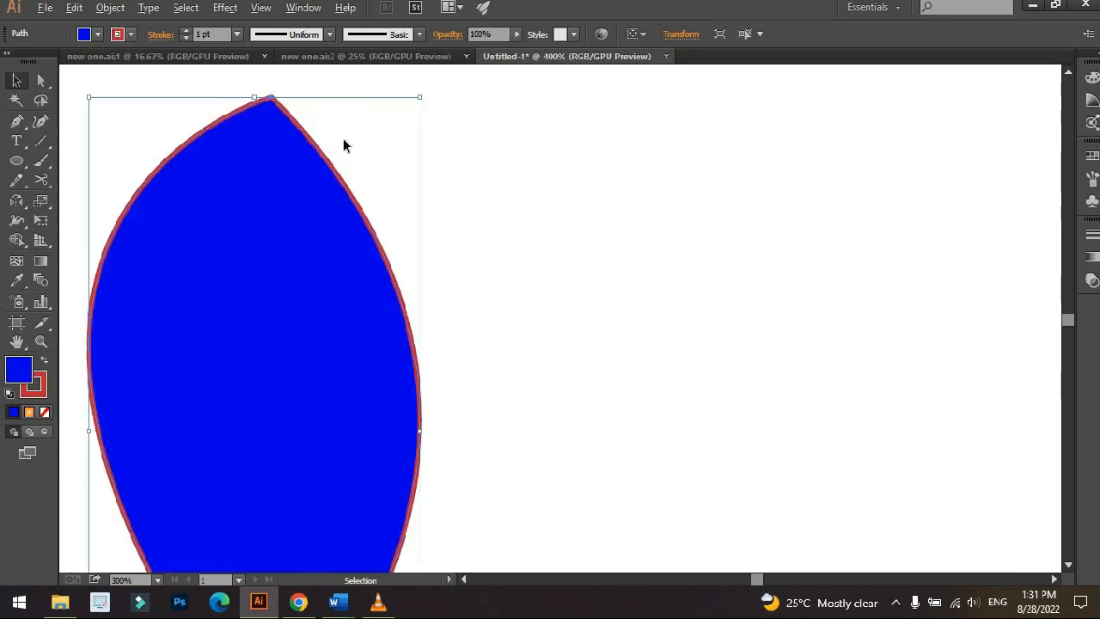
click(365, 135)
Set the blue leaf's stroke weight to 3 pt and deselect it.
click(308, 160)
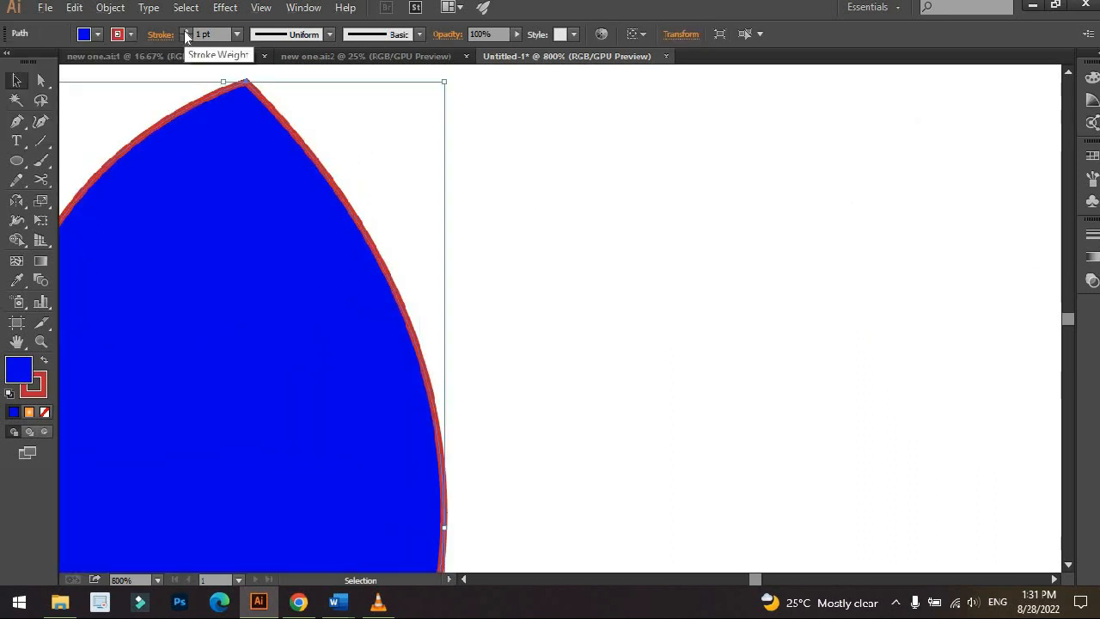
click(186, 31)
click(186, 31)
click(593, 248)
scroll(351, 215, down, 2)
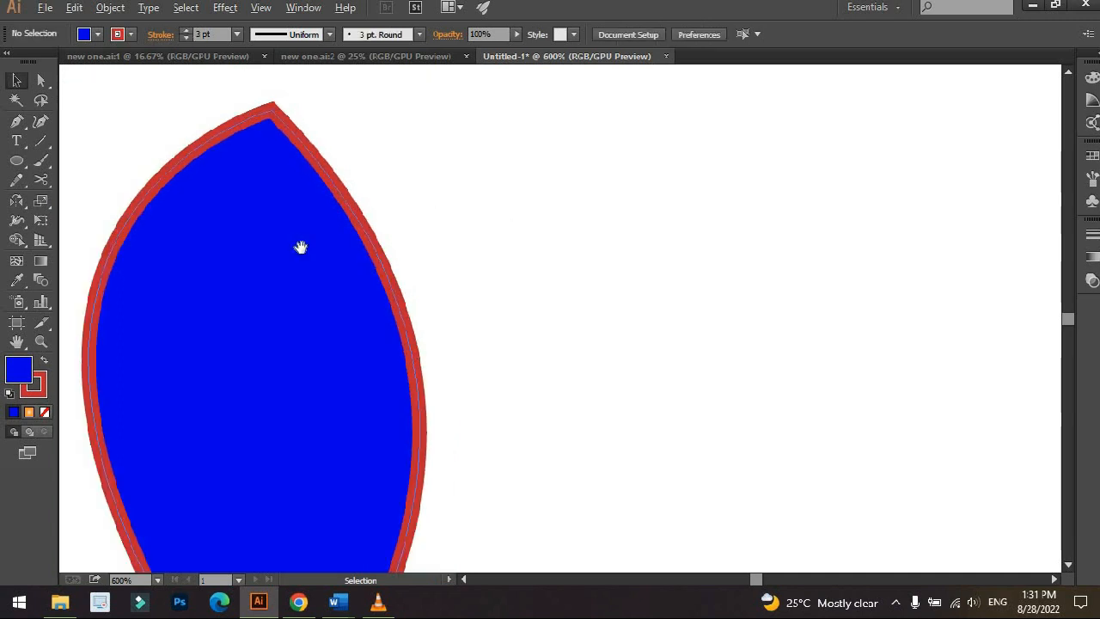
scroll(378, 215, down, 1)
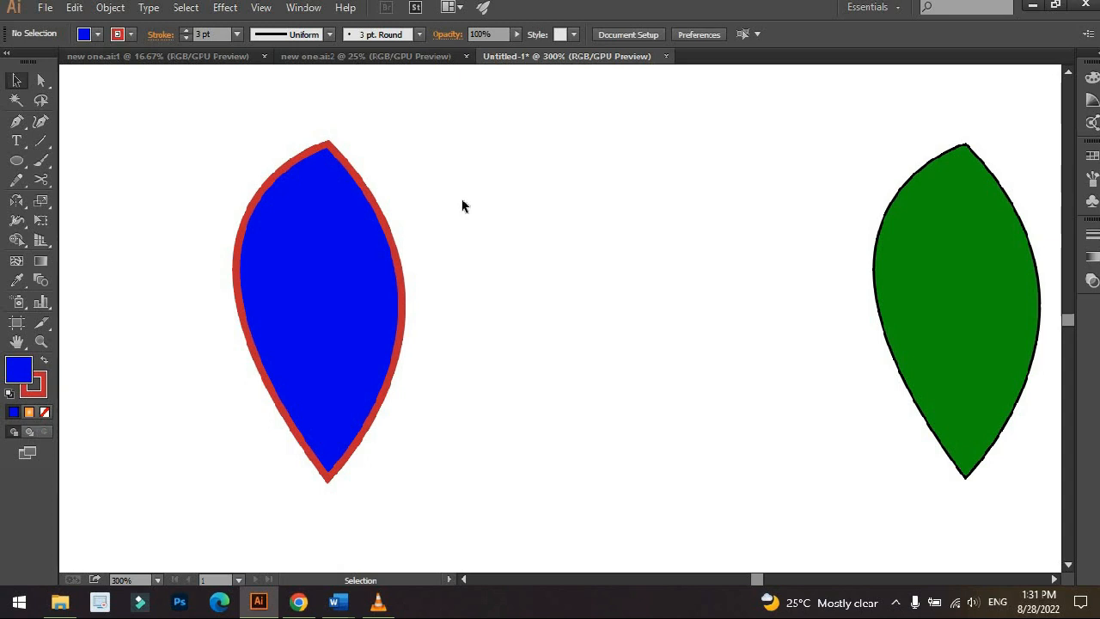
Set the blue leaf's stroke weight to 5 pt and move the leaf horizontally closer to the green one.
click(349, 215)
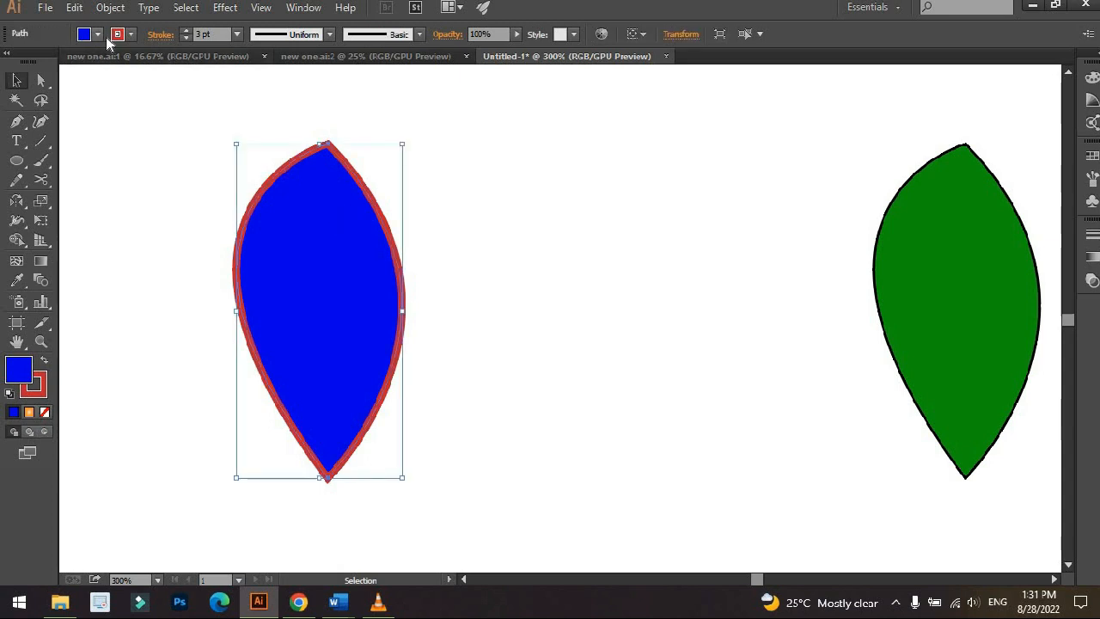
click(158, 35)
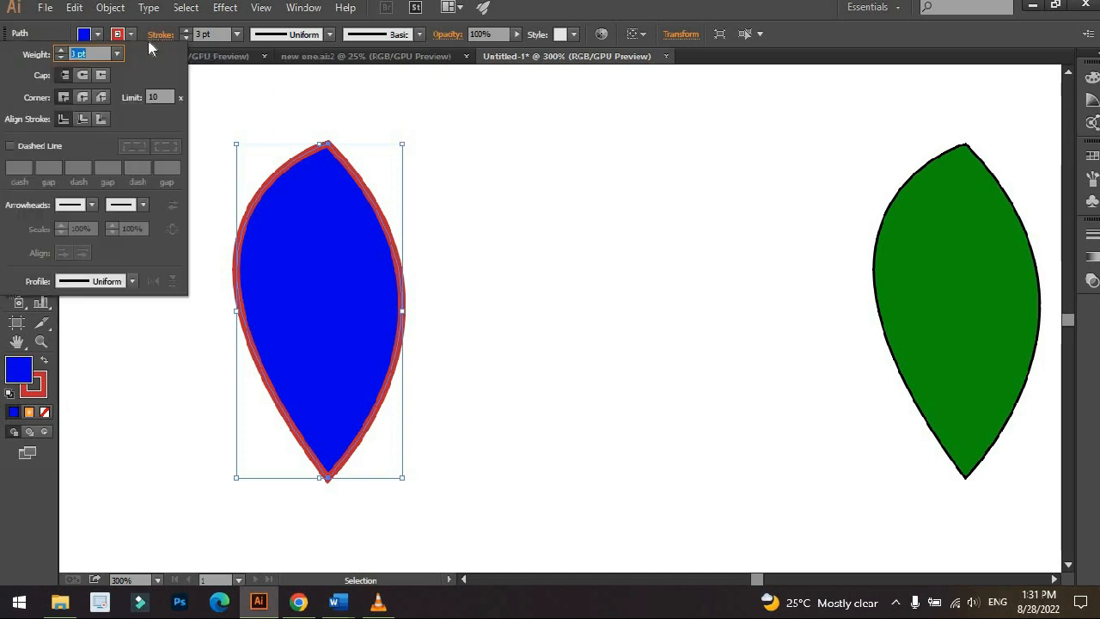
click(60, 53)
click(60, 53)
click(60, 52)
click(60, 52)
click(60, 52)
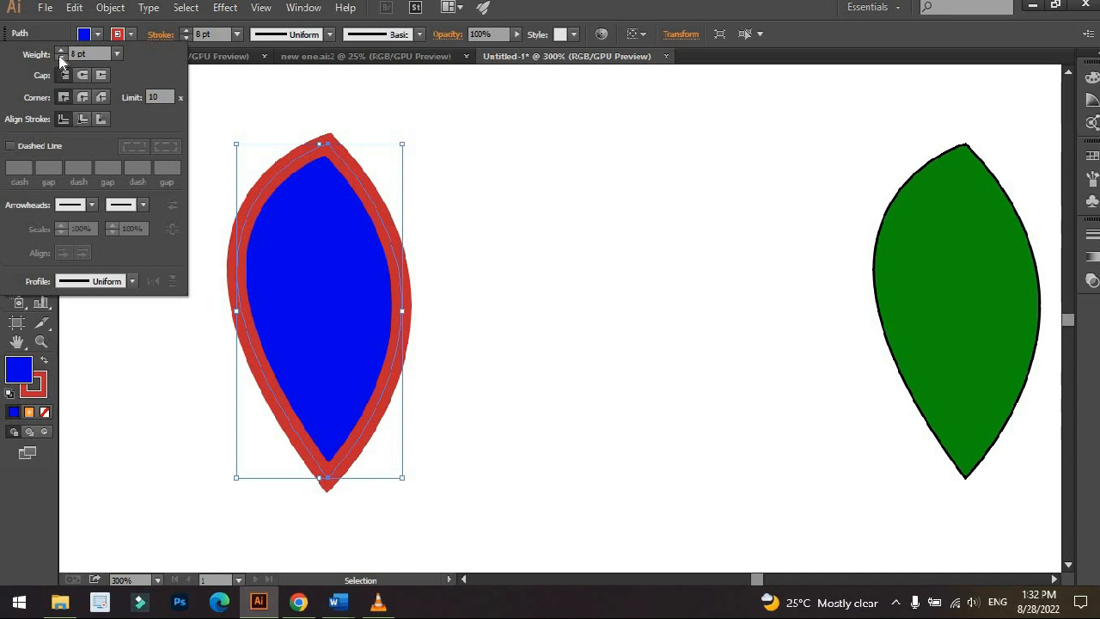
click(61, 58)
click(60, 58)
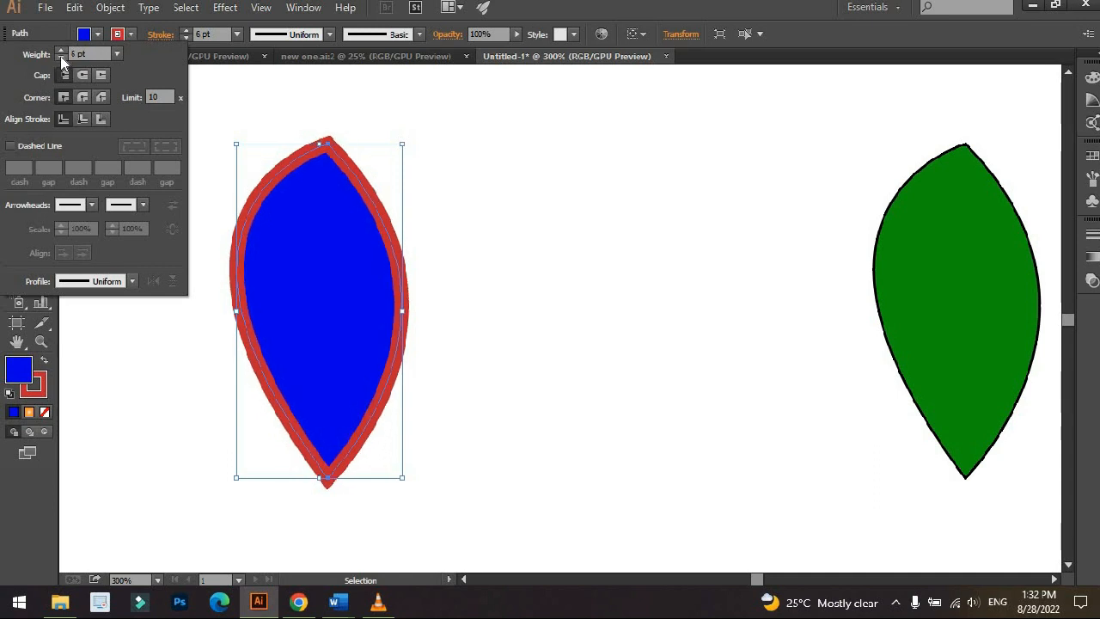
click(60, 58)
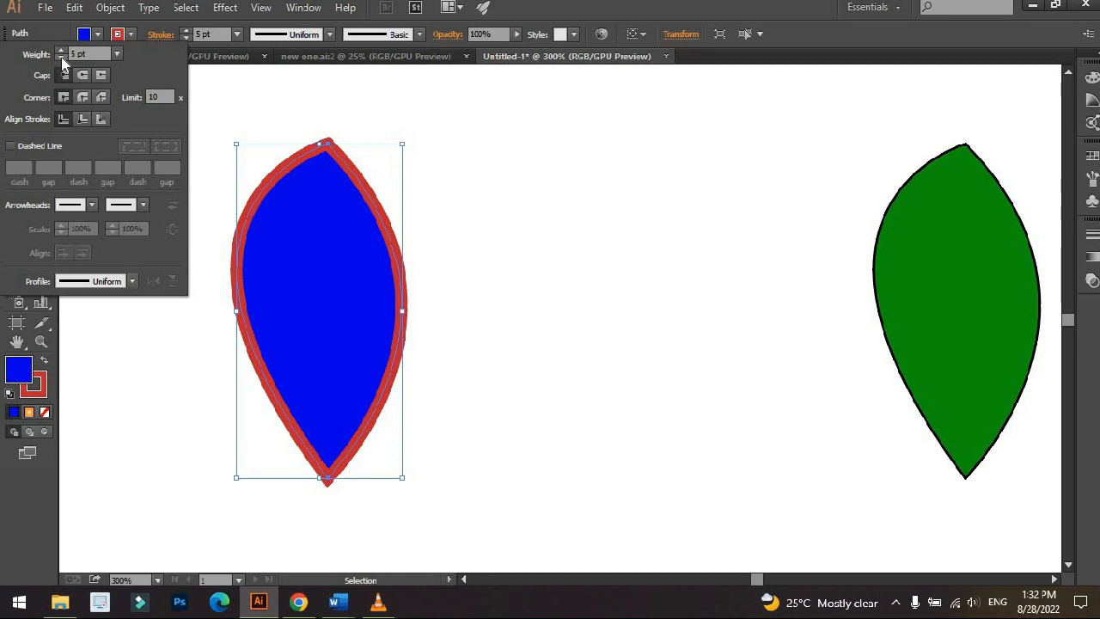
drag(336, 243, 602, 237)
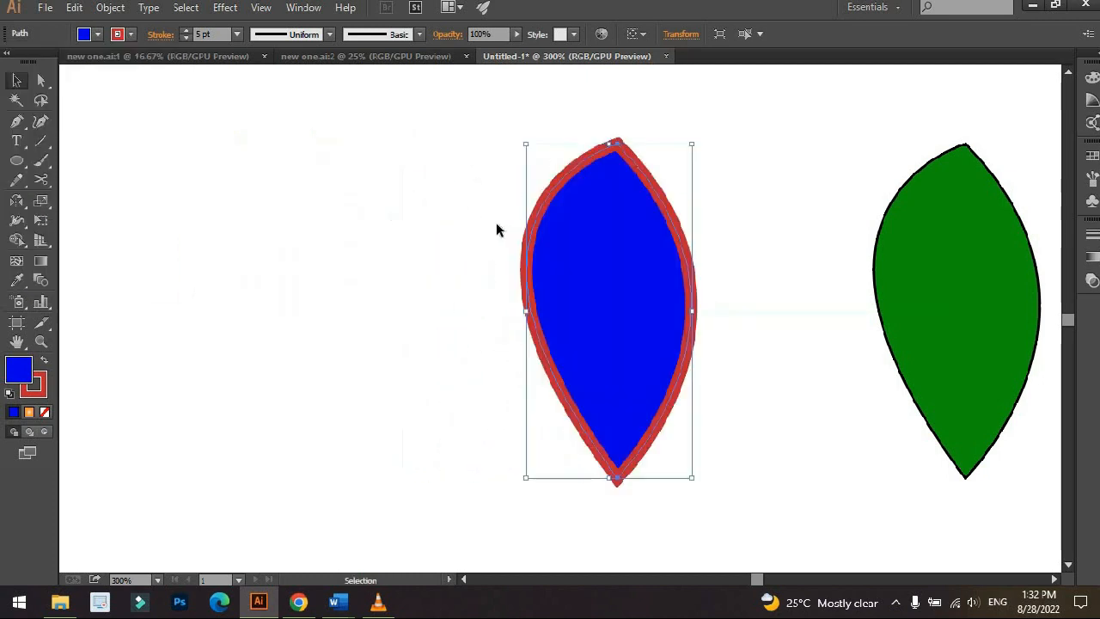
click(469, 223)
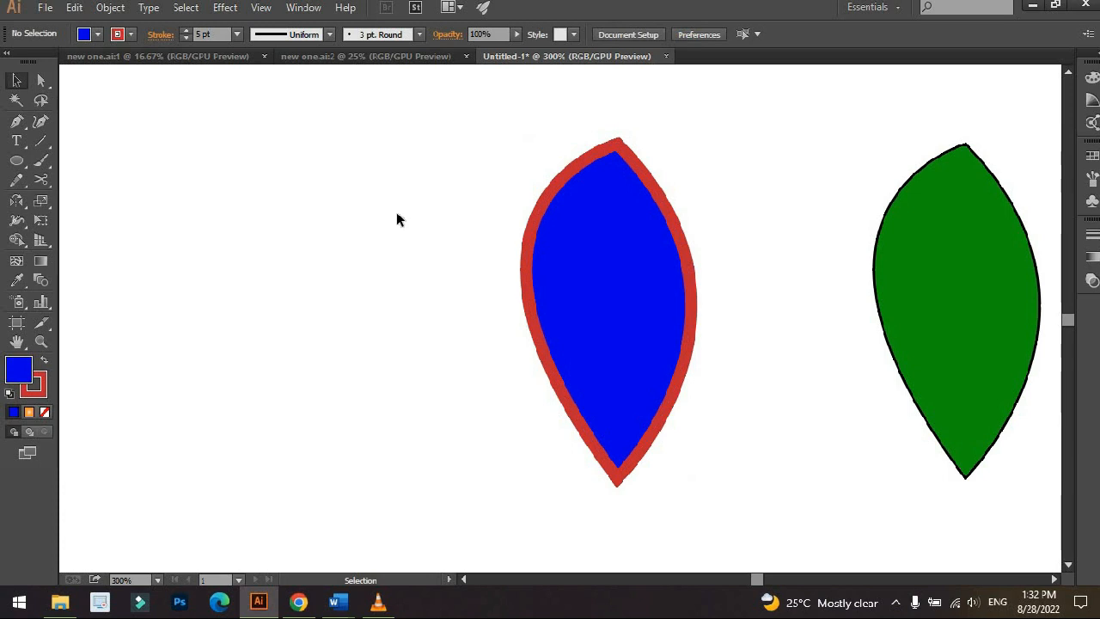
Select the straight black line beside the rectangle and apply the butt cap to its stroke ends.
scroll(396, 212, down, 2)
drag(368, 216, 658, 409)
drag(610, 358, 560, 242)
drag(341, 92, 494, 350)
scroll(428, 300, up, 9)
click(550, 258)
scroll(538, 248, up, 1)
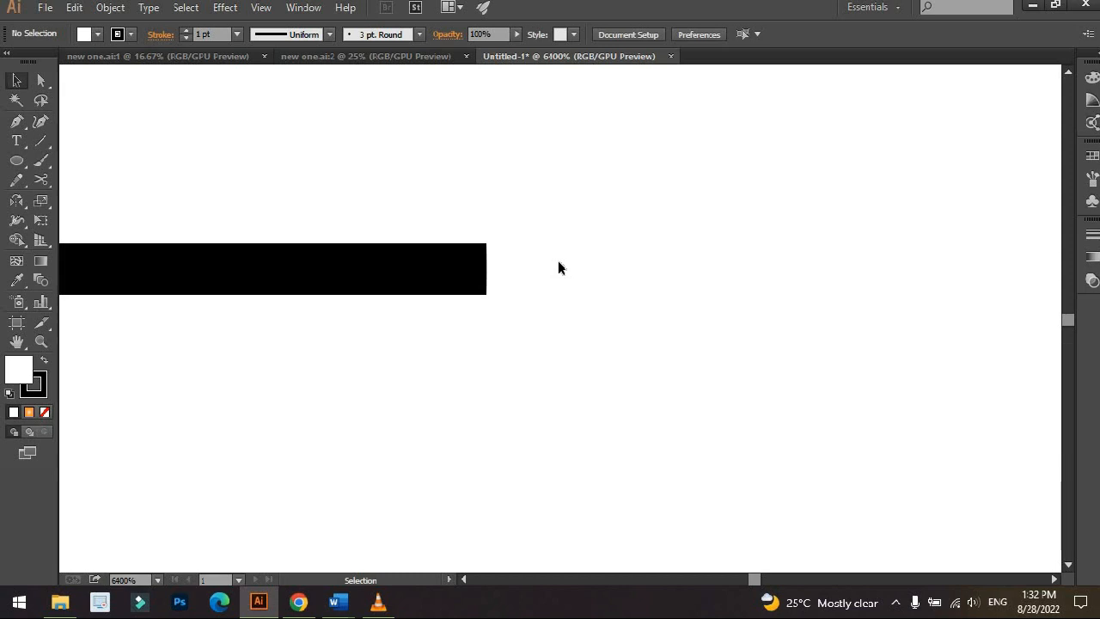
click(450, 293)
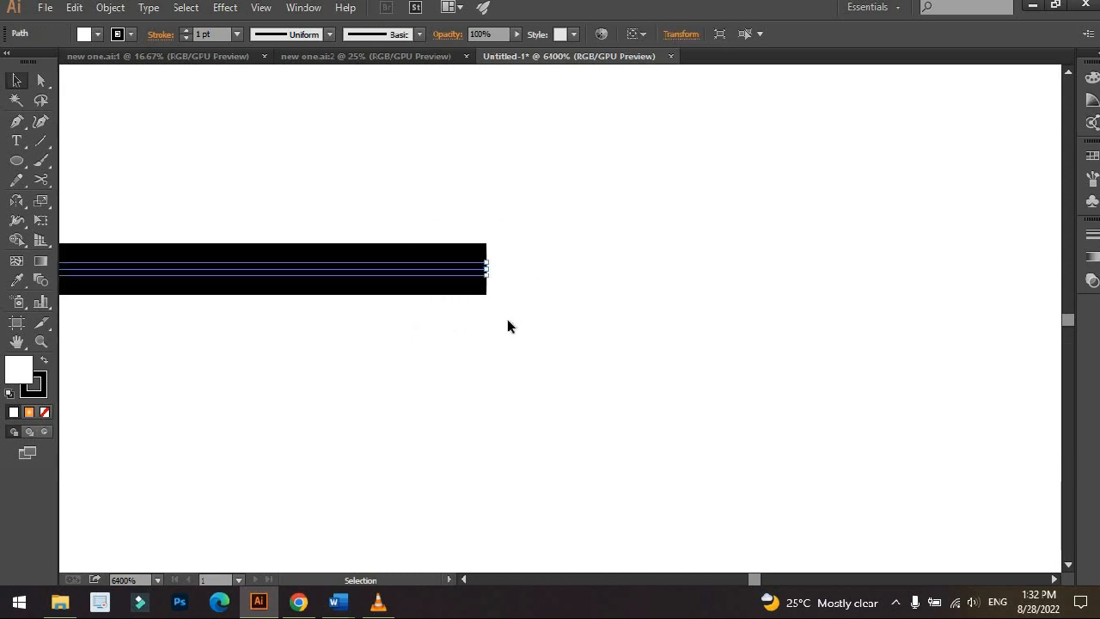
click(158, 34)
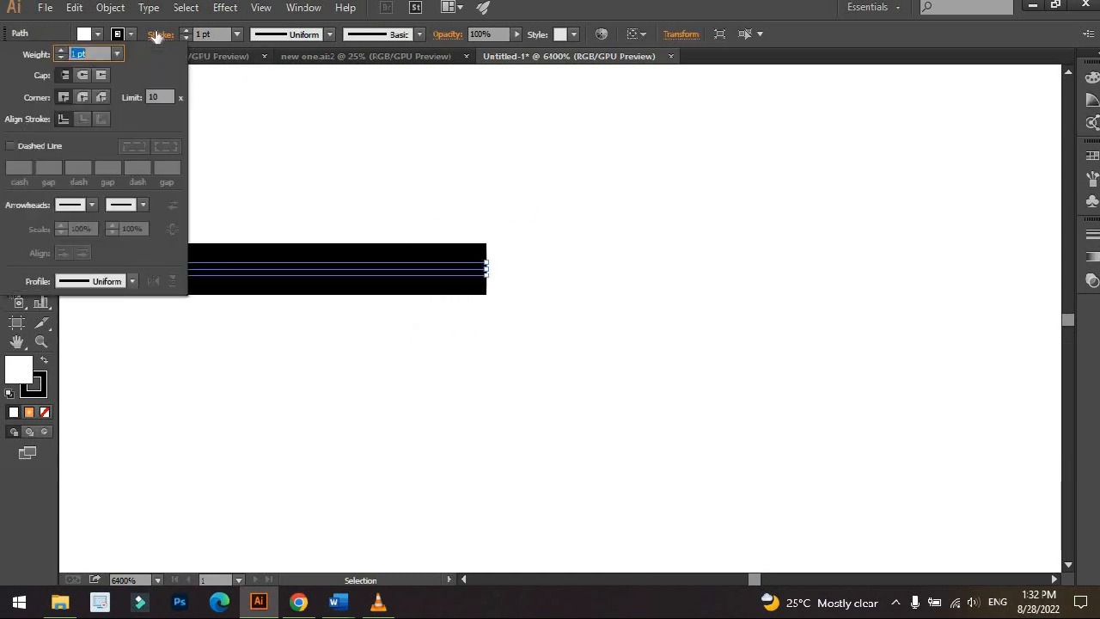
click(66, 79)
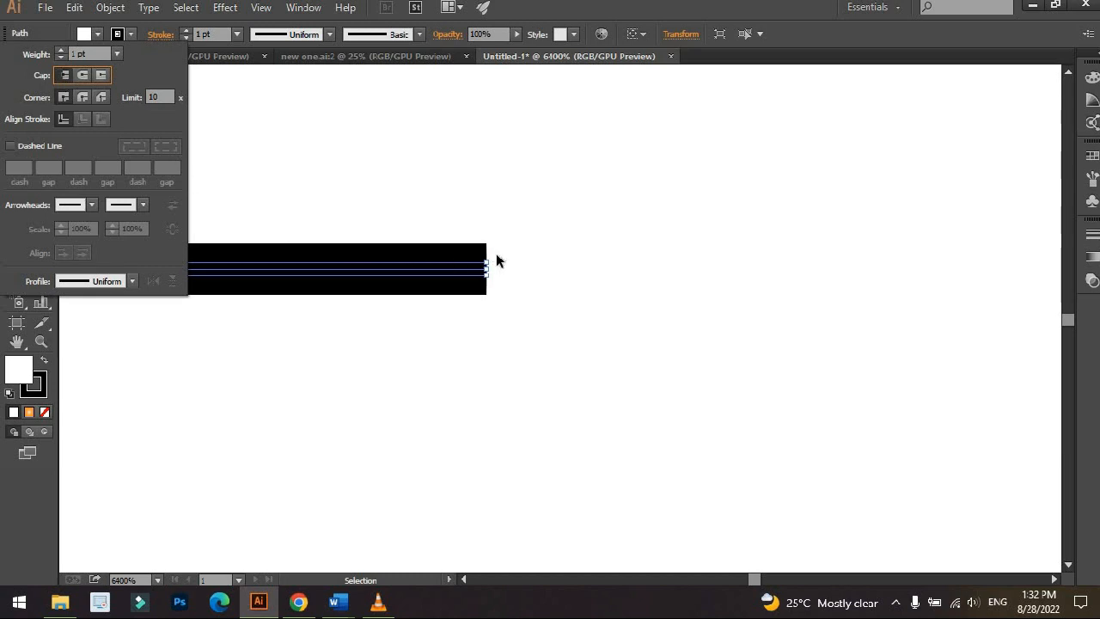
click(521, 223)
drag(420, 338, 421, 337)
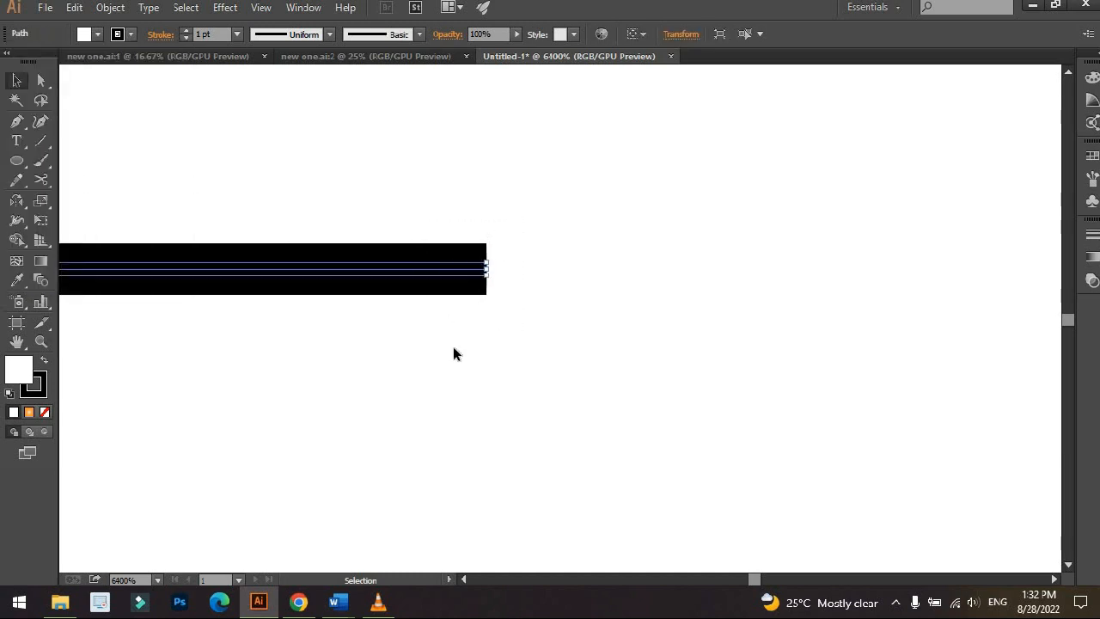
Apply the round cap to the straight black line's stroke ends.
click(151, 39)
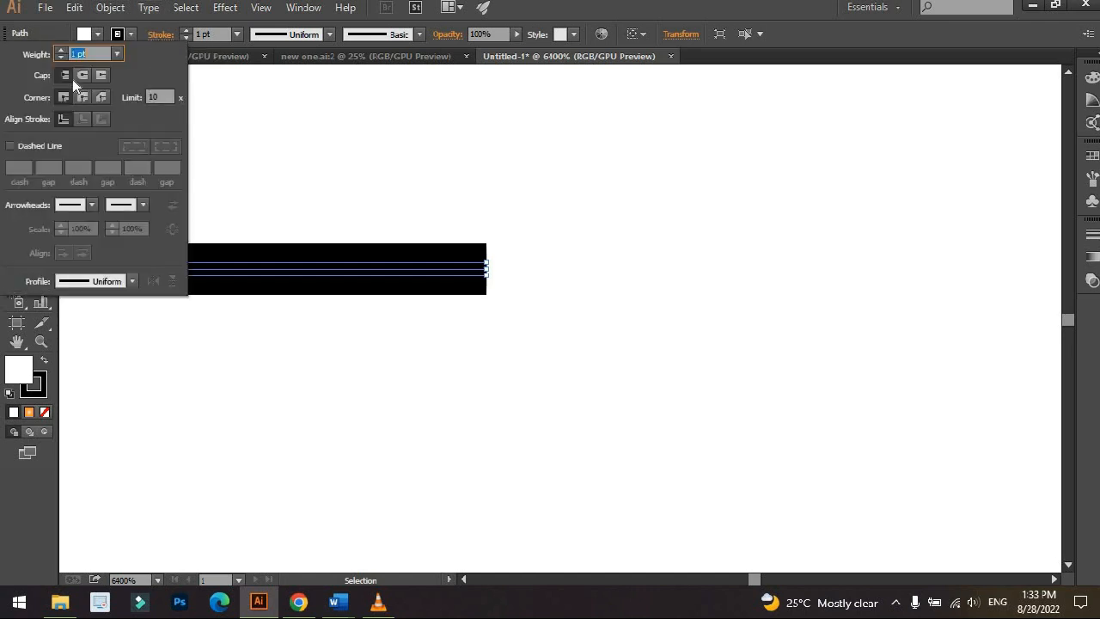
click(82, 76)
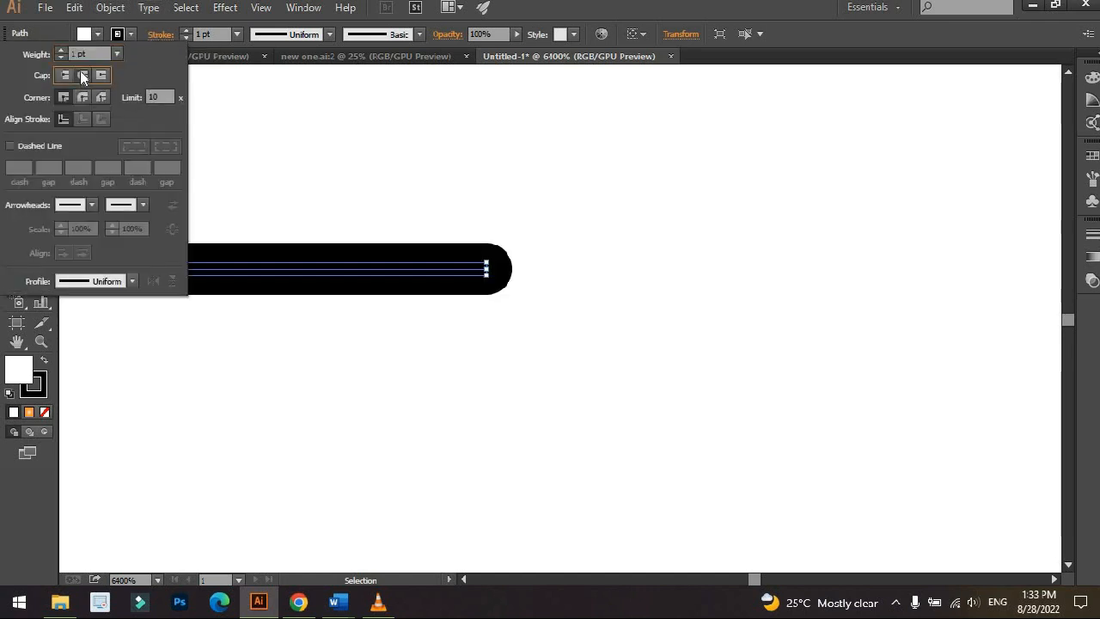
click(583, 237)
scroll(578, 234, down, 1)
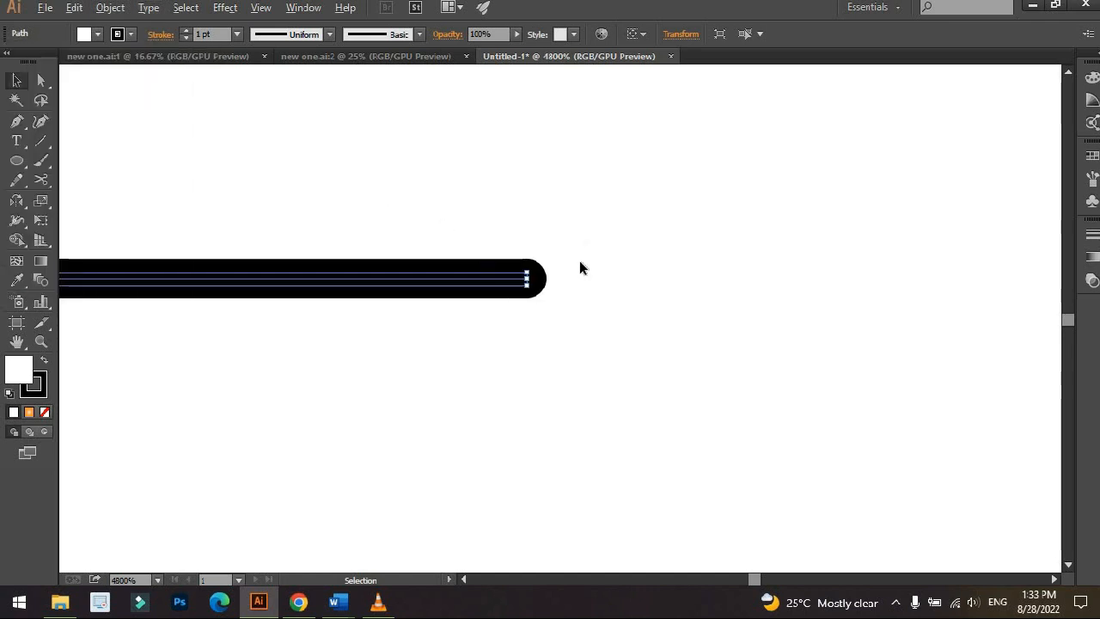
click(580, 266)
Apply the projecting cap to the straight black line's ends and deselect the line.
scroll(574, 250, up, 2)
drag(562, 223, 550, 161)
click(563, 310)
click(538, 221)
drag(384, 336, 543, 182)
click(160, 35)
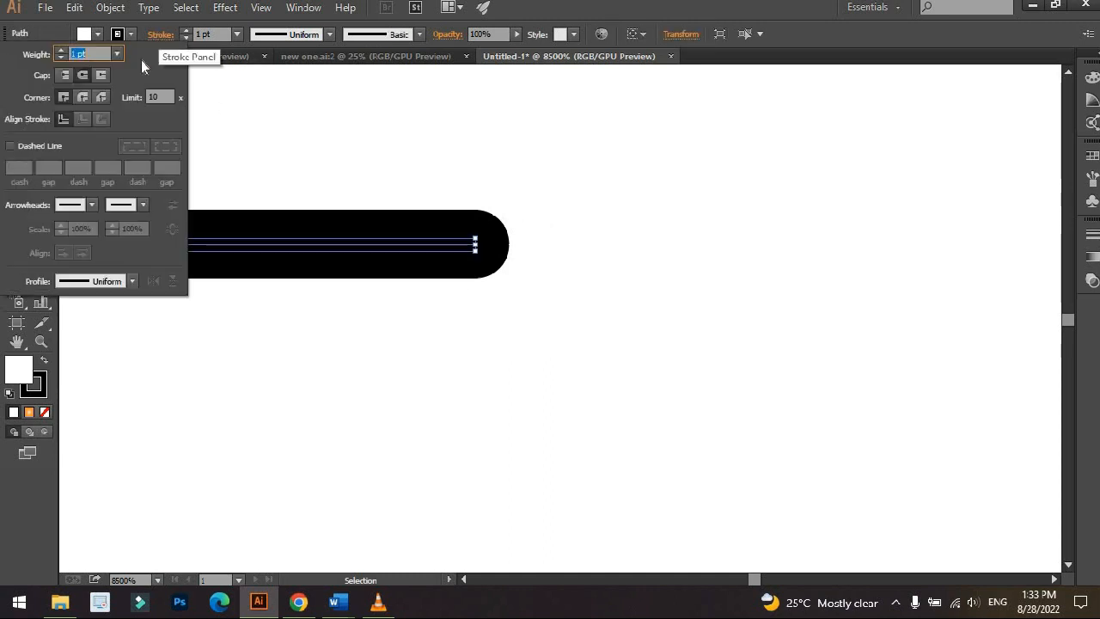
click(102, 75)
click(570, 206)
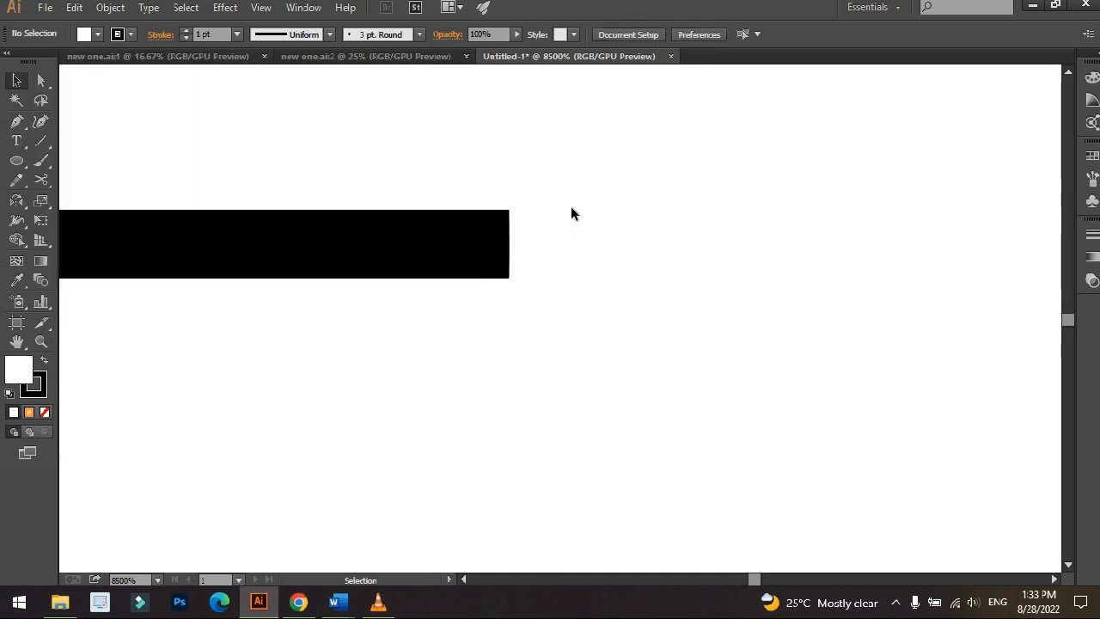
Set the straight black line's corner style to Round Join.
drag(567, 185, 407, 318)
scroll(310, 134, down, 1)
drag(312, 136, 705, 189)
scroll(679, 173, down, 1)
drag(627, 177, 716, 176)
scroll(653, 169, down, 1)
key(ctrl+shift+a)
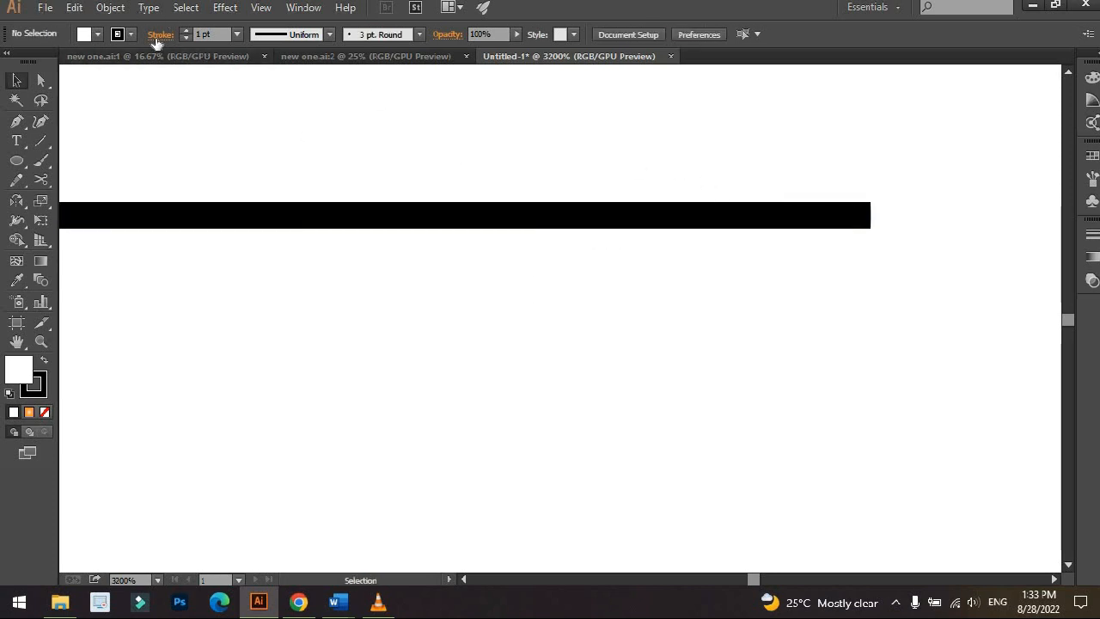
click(153, 34)
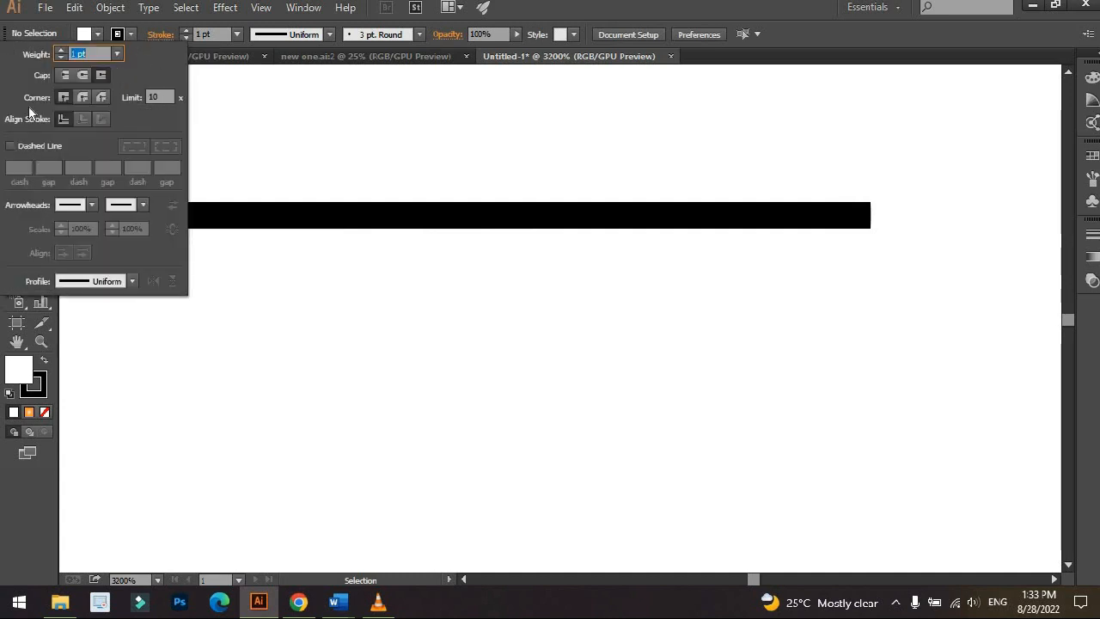
click(275, 215)
click(153, 34)
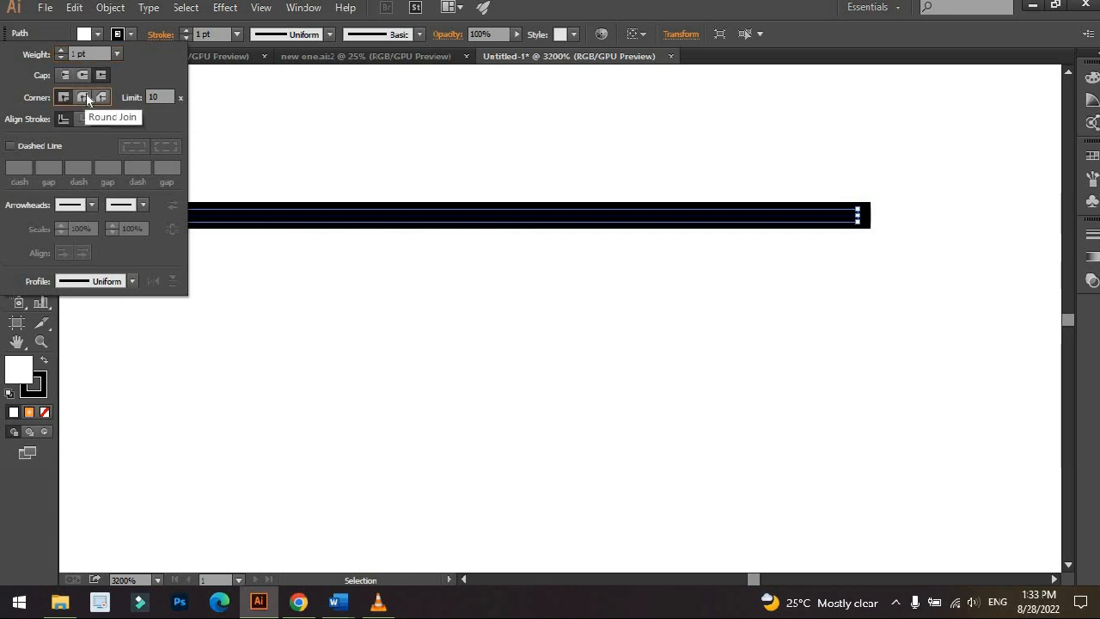
click(83, 98)
Examine the straight black line along its whole length, from one end to the other.
key(ctrl+minus)
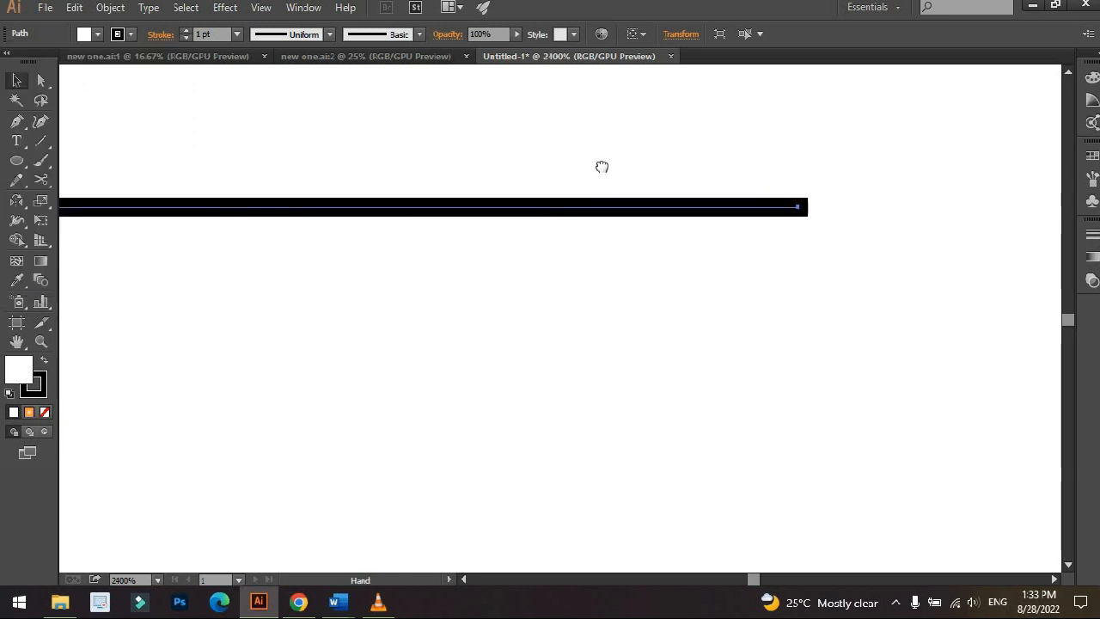
drag(689, 162, 753, 153)
scroll(516, 143, down, 1)
drag(654, 167, 828, 196)
scroll(627, 167, down, 1)
drag(580, 163, 646, 162)
click(536, 144)
scroll(534, 144, down, 1)
drag(506, 144, 683, 163)
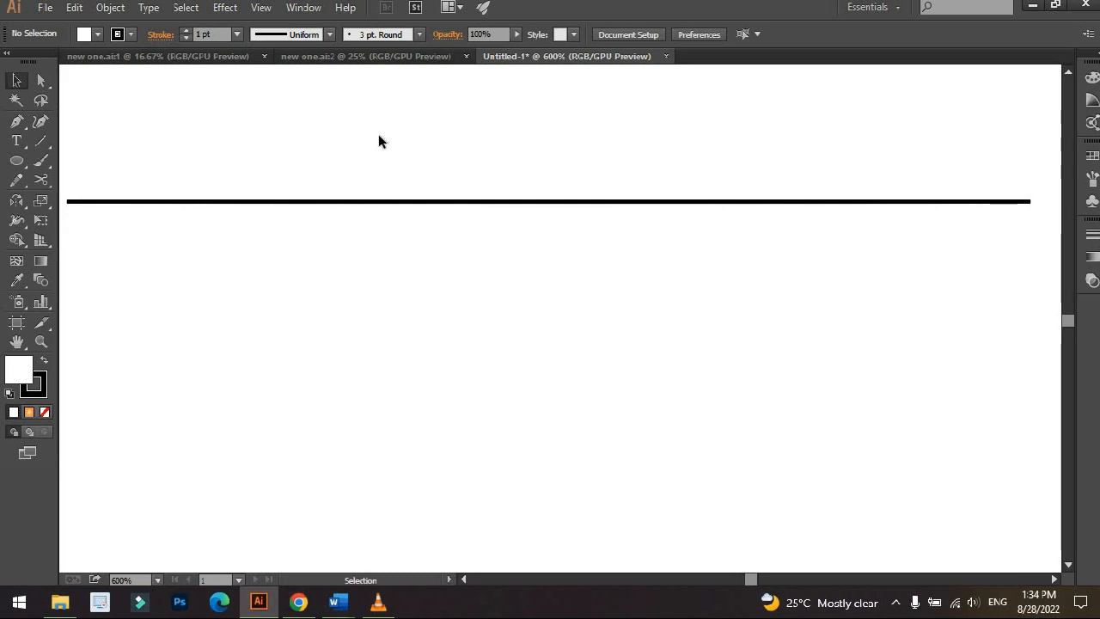
scroll(451, 160, up, 2)
drag(453, 160, 450, 153)
scroll(451, 163, down, 2)
Turn the straight black line into a dashed line with 12 pt dashes and deselect it.
drag(453, 174, 417, 175)
drag(485, 166, 396, 262)
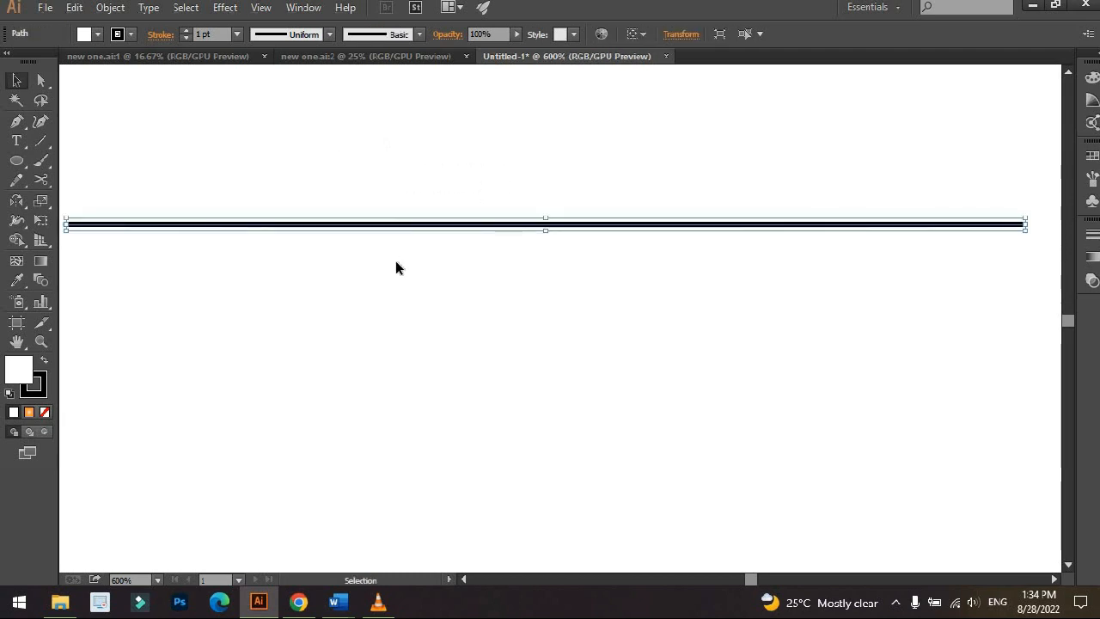
click(160, 35)
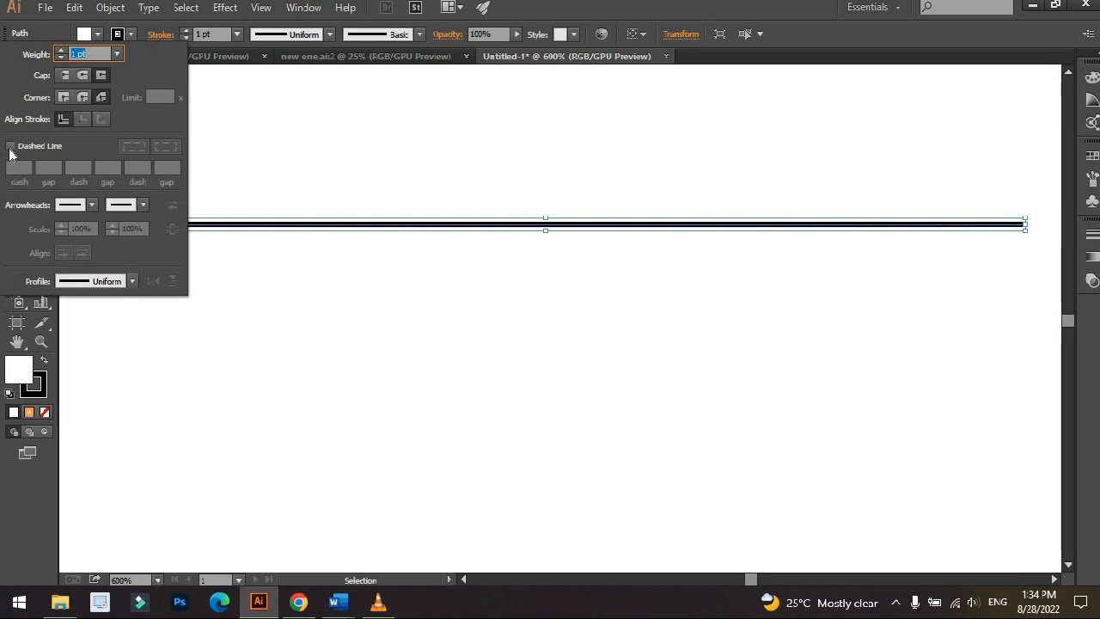
click(11, 150)
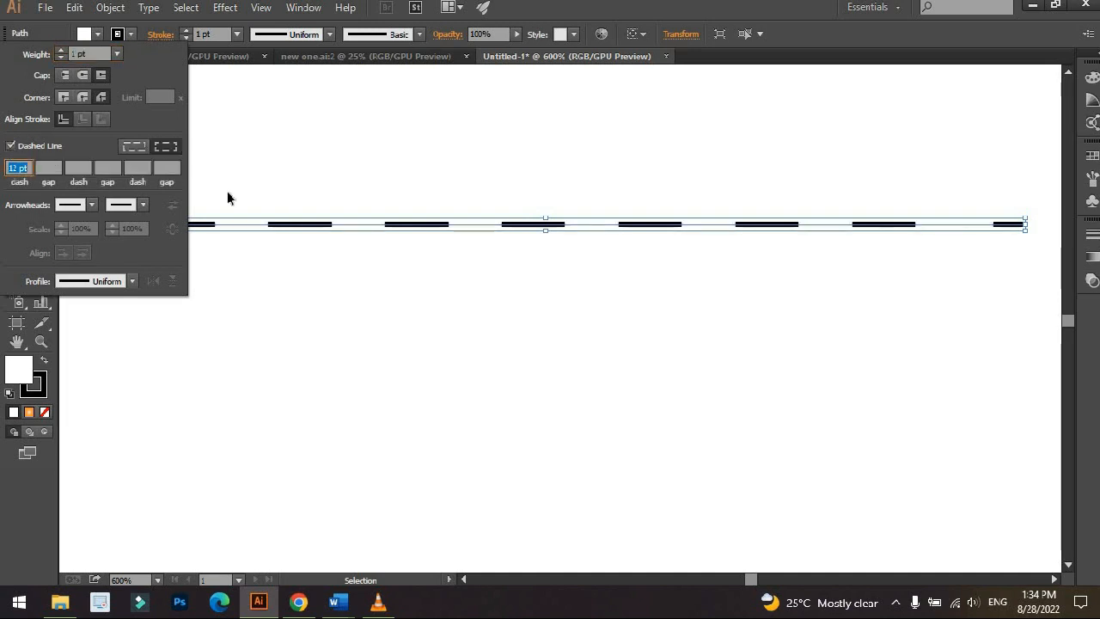
click(305, 164)
scroll(308, 162, down, 1)
key(space)
mouse_move(310, 164)
mouse_down()
mouse_move(388, 177)
mouse_move(365, 232)
mouse_up()
click(342, 171)
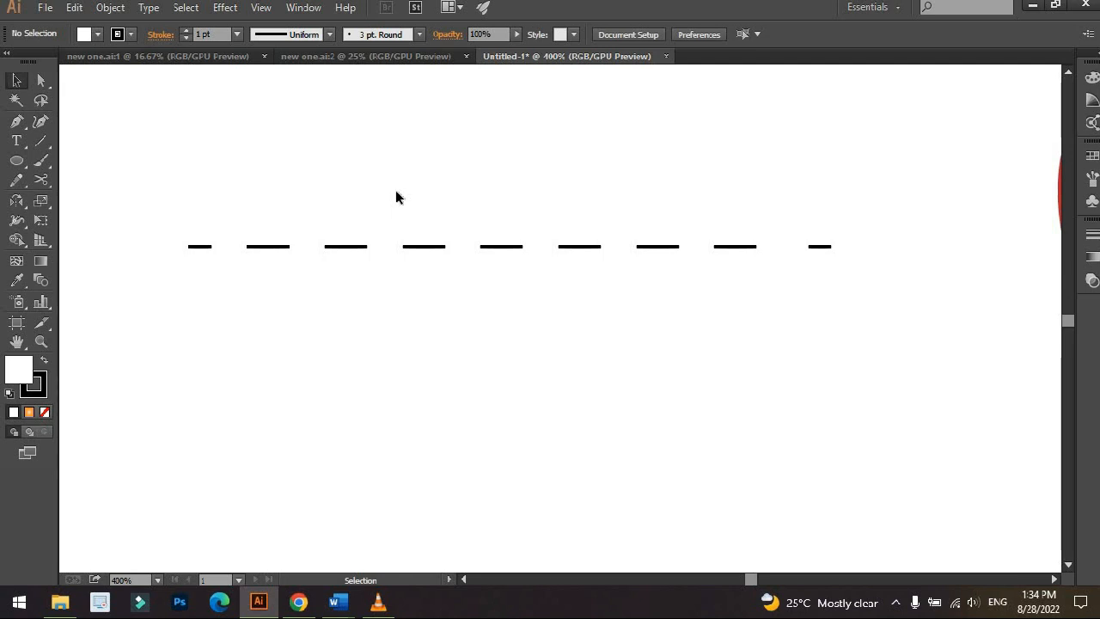
click(435, 235)
click(441, 201)
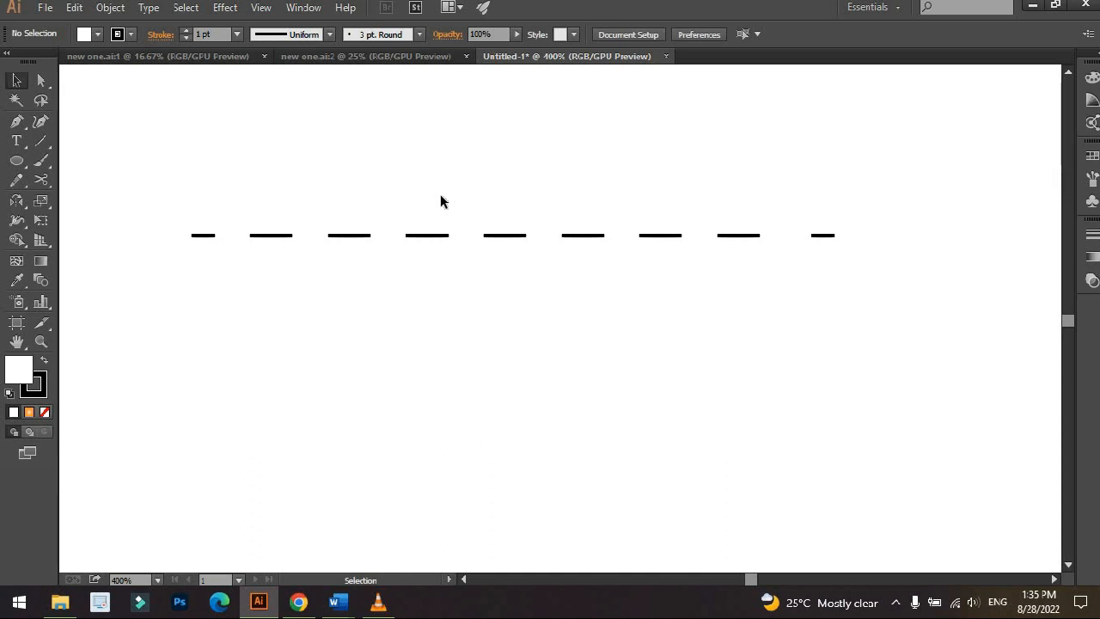
Set the dashed black line's dash length to 2 pt.
click(342, 234)
scroll(327, 251, up, 2)
mouse_move(387, 216)
mouse_down()
mouse_move(408, 232)
mouse_move(438, 234)
mouse_up()
click(160, 37)
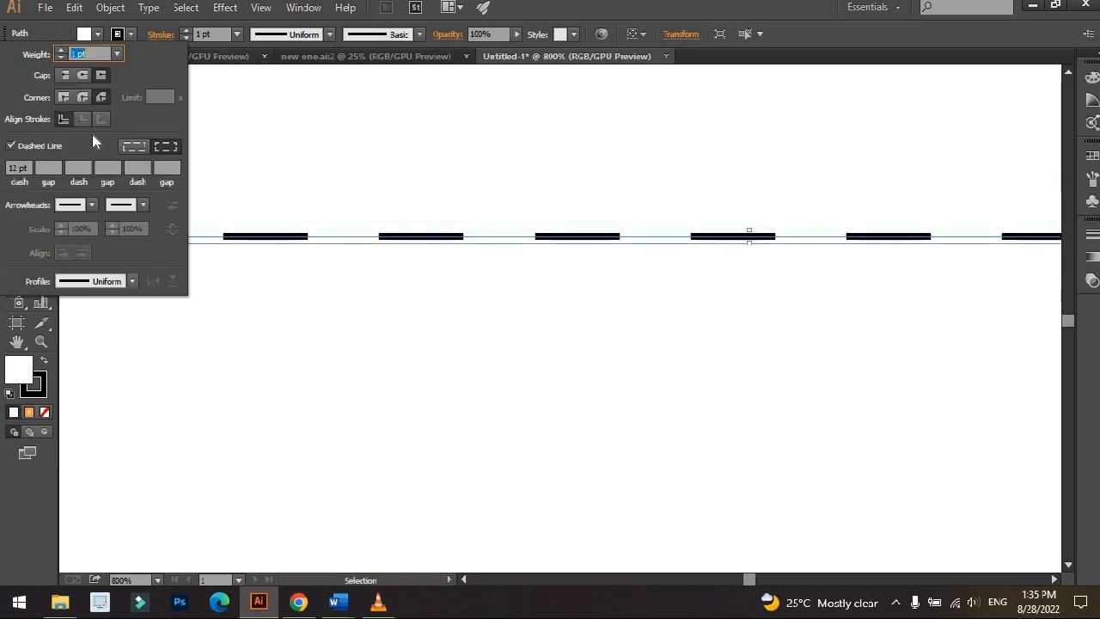
click(27, 168)
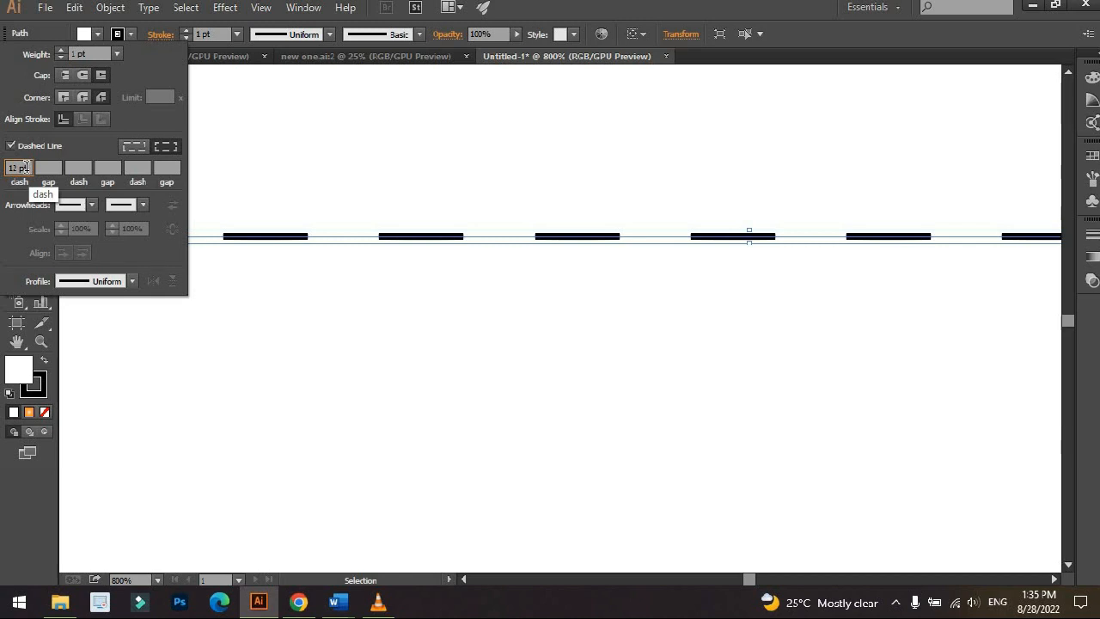
key(Down)
key(Down)
key(Down)
key(Down)
key(Down)
key(Down)
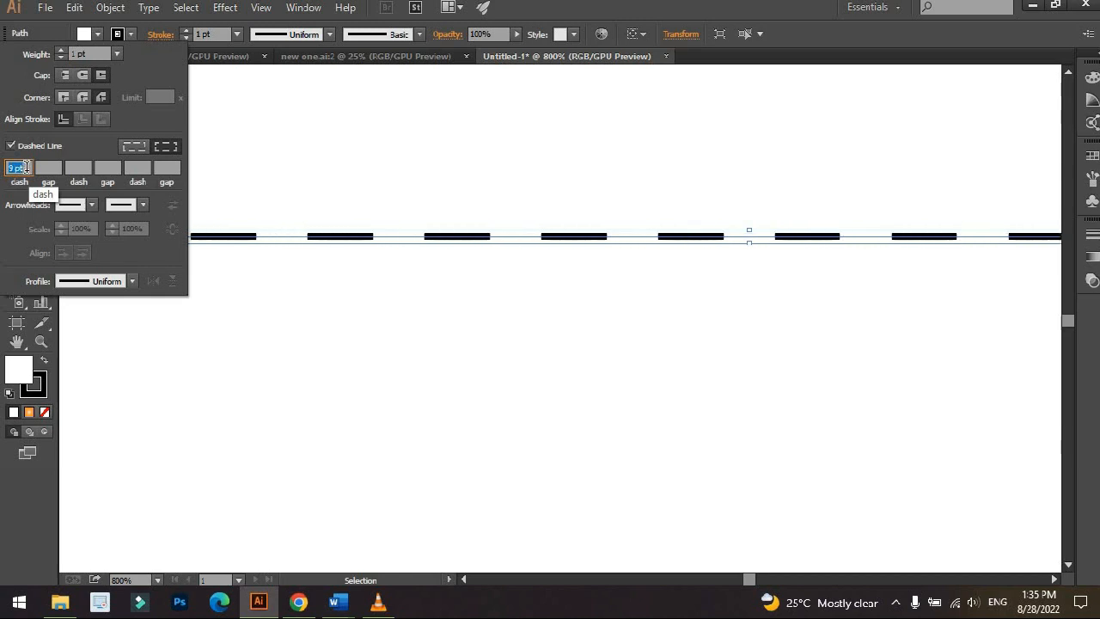
key(Down)
key(Down)
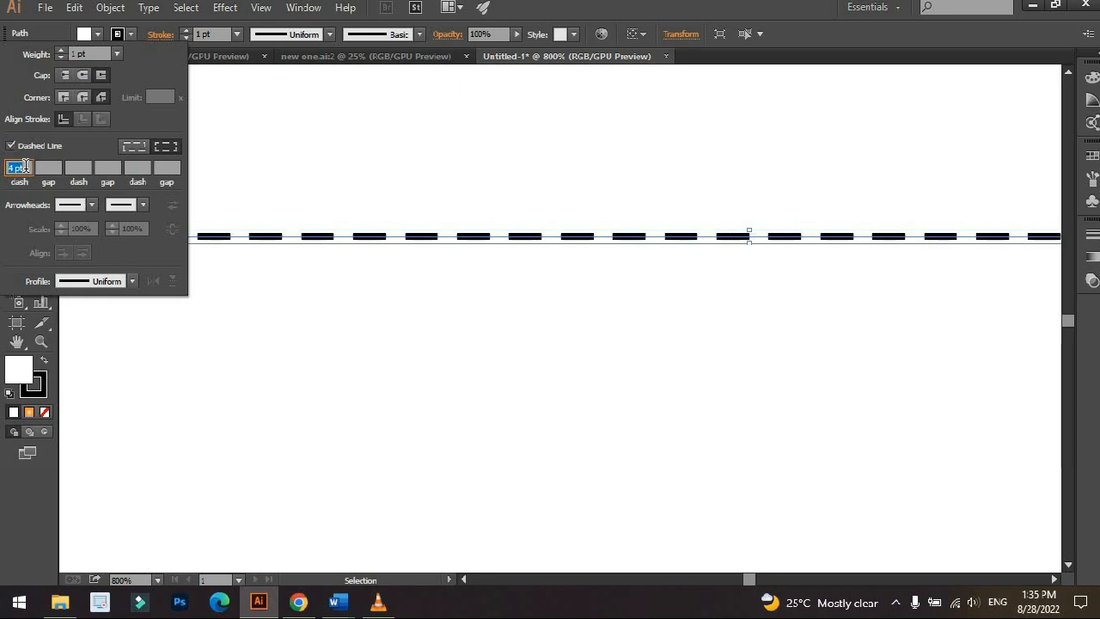
key(Down)
key(Down)
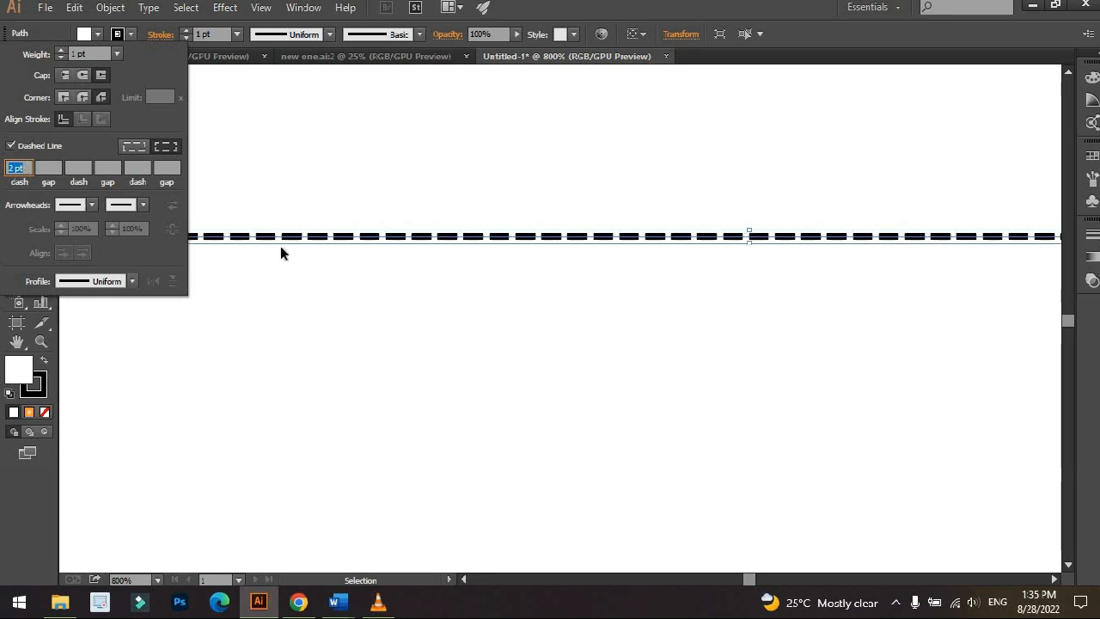
Examine the dashes and the spaces between them up close near the line's start.
click(304, 167)
scroll(284, 228, up, 5)
drag(283, 227, 439, 229)
scroll(452, 232, down, 3)
scroll(401, 283, down, 1)
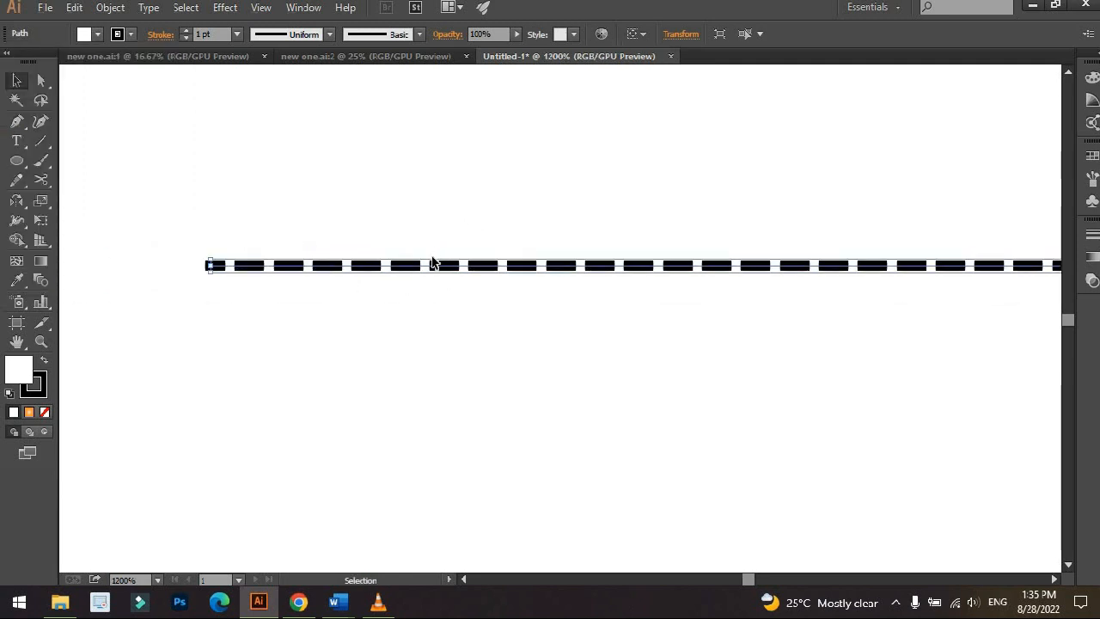
scroll(408, 276, up, 3)
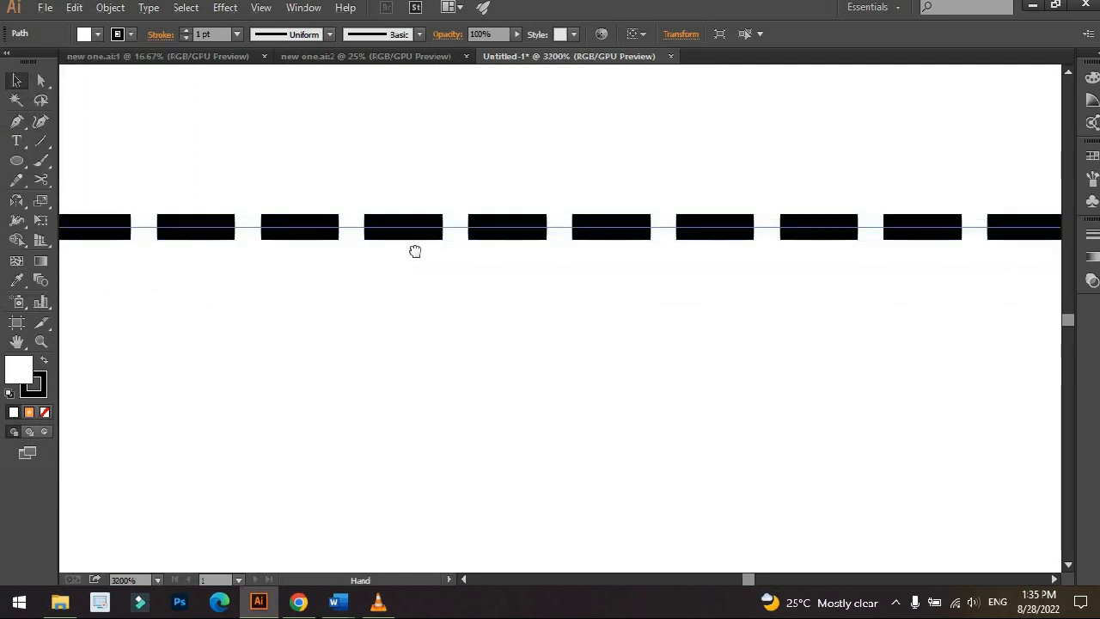
click(464, 292)
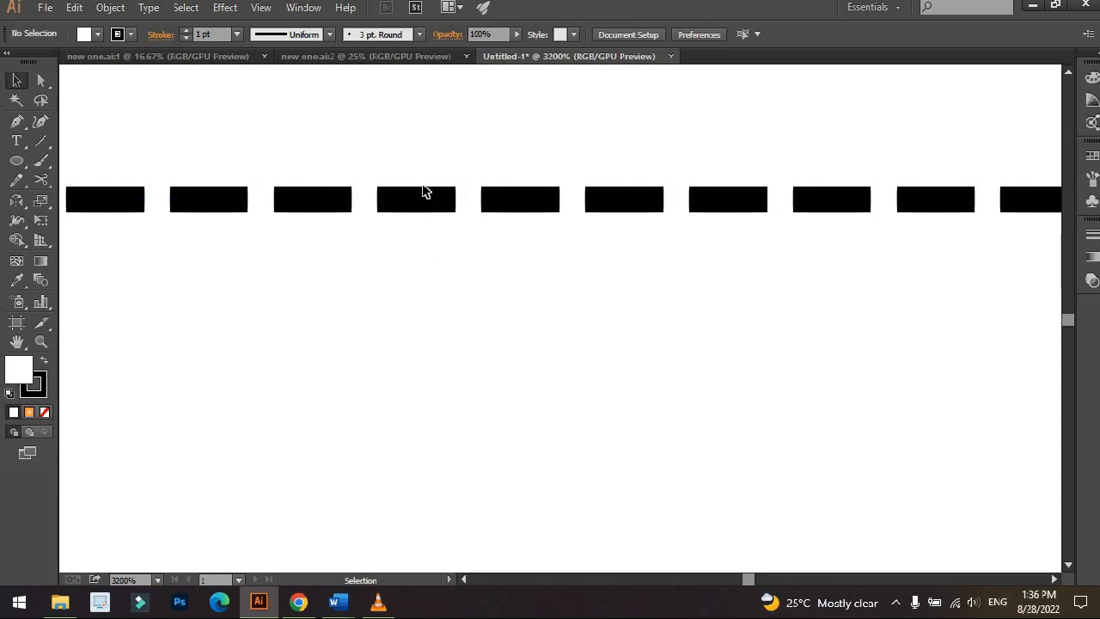
Try gap values of 1, 4, 5, 6, 4 and 3 pt between the black line's dashes.
click(417, 189)
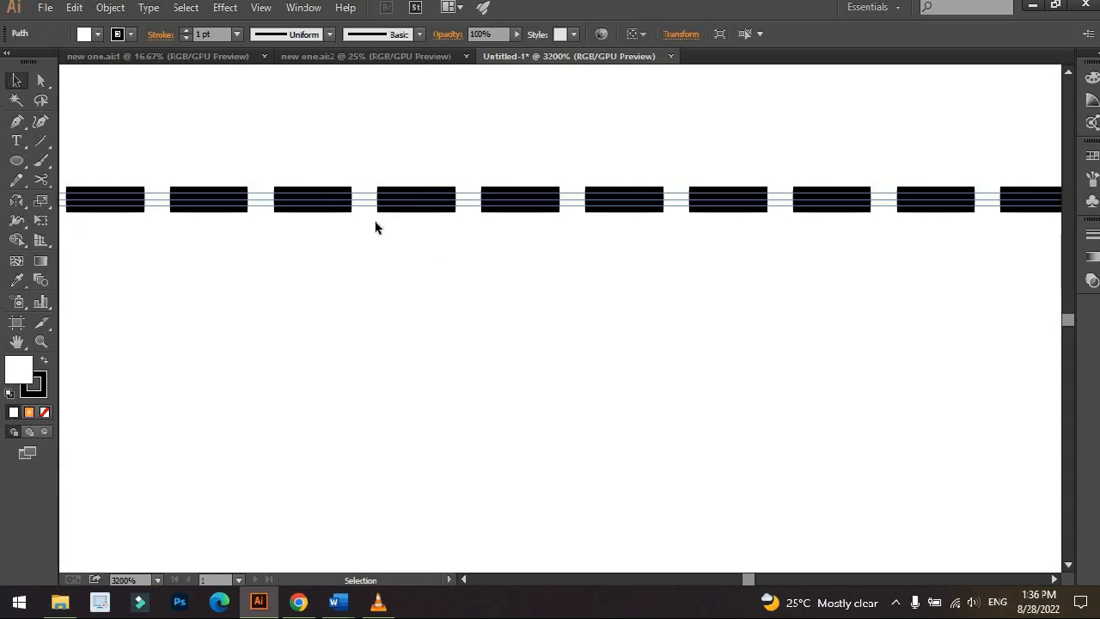
click(160, 33)
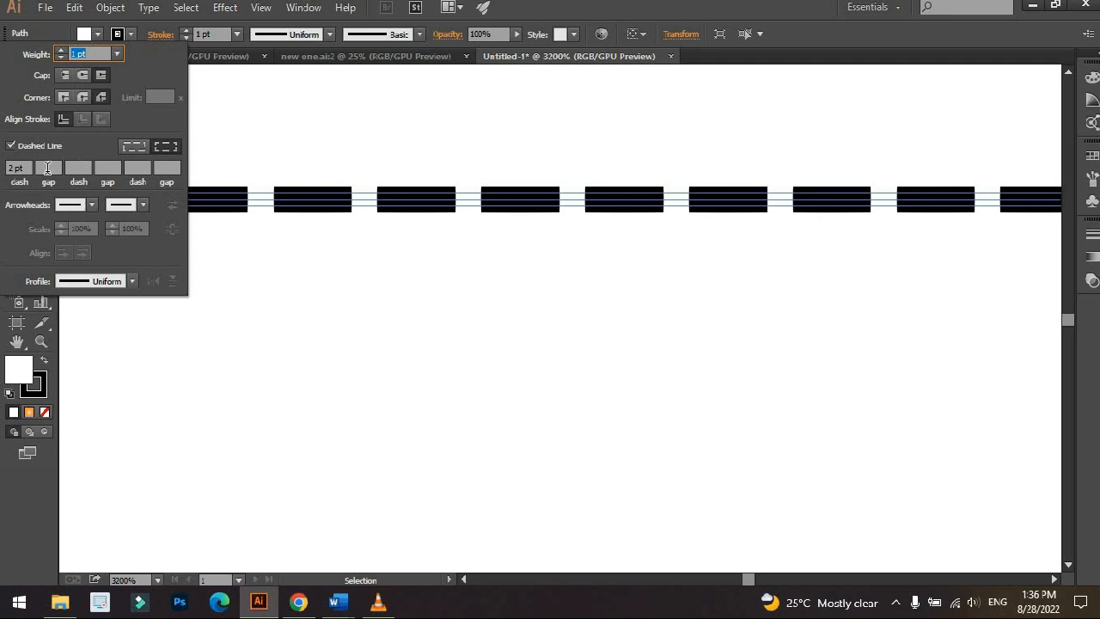
click(53, 166)
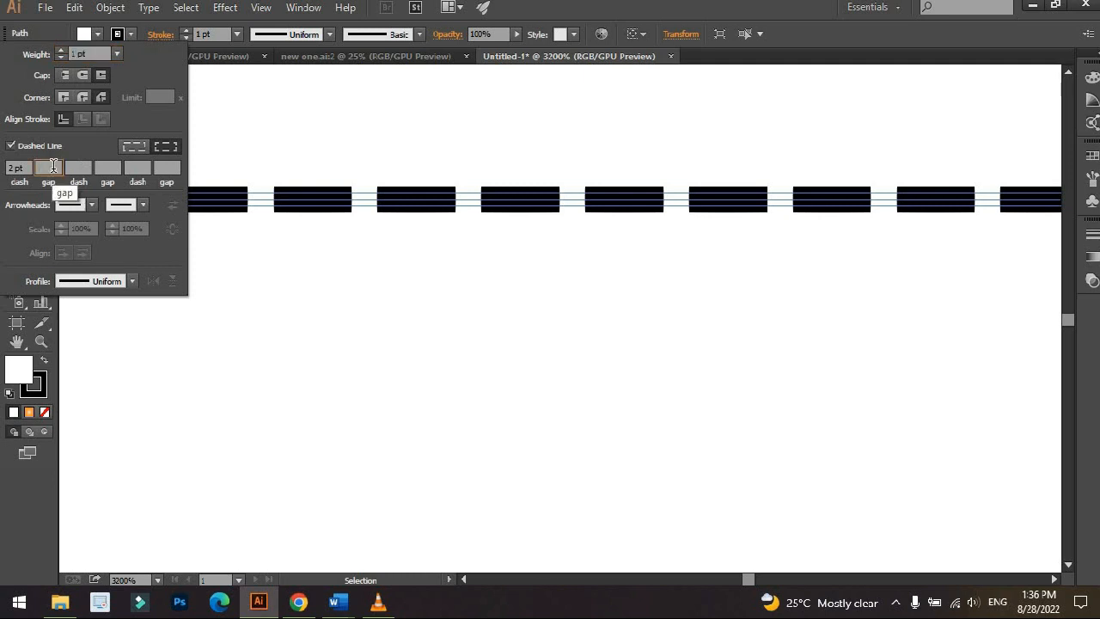
text(0)
key(Return)
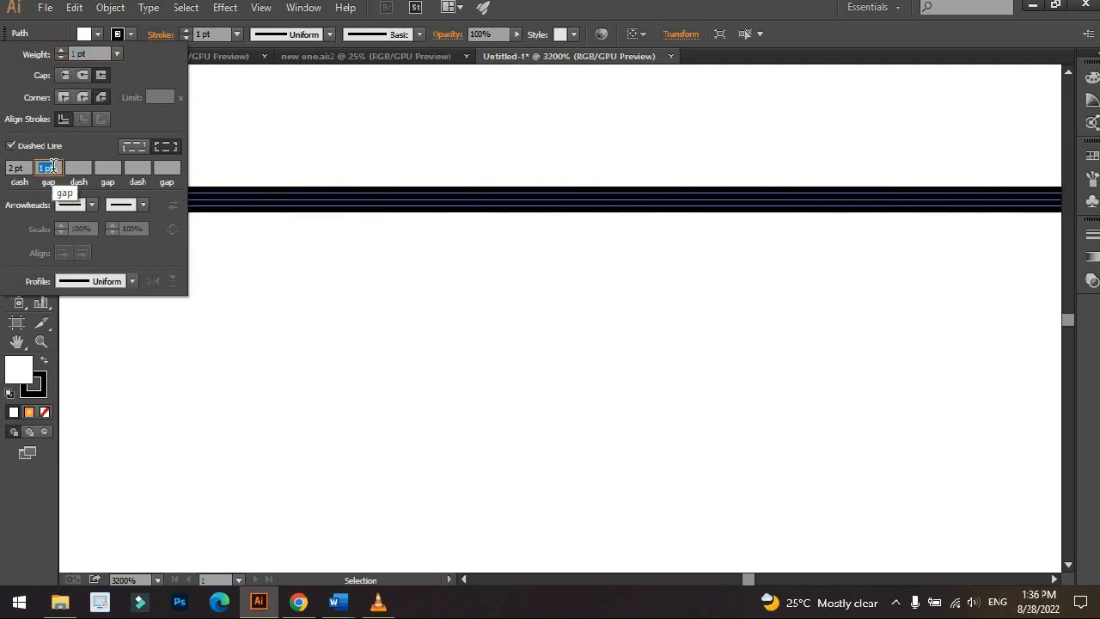
text(4)
key(Return)
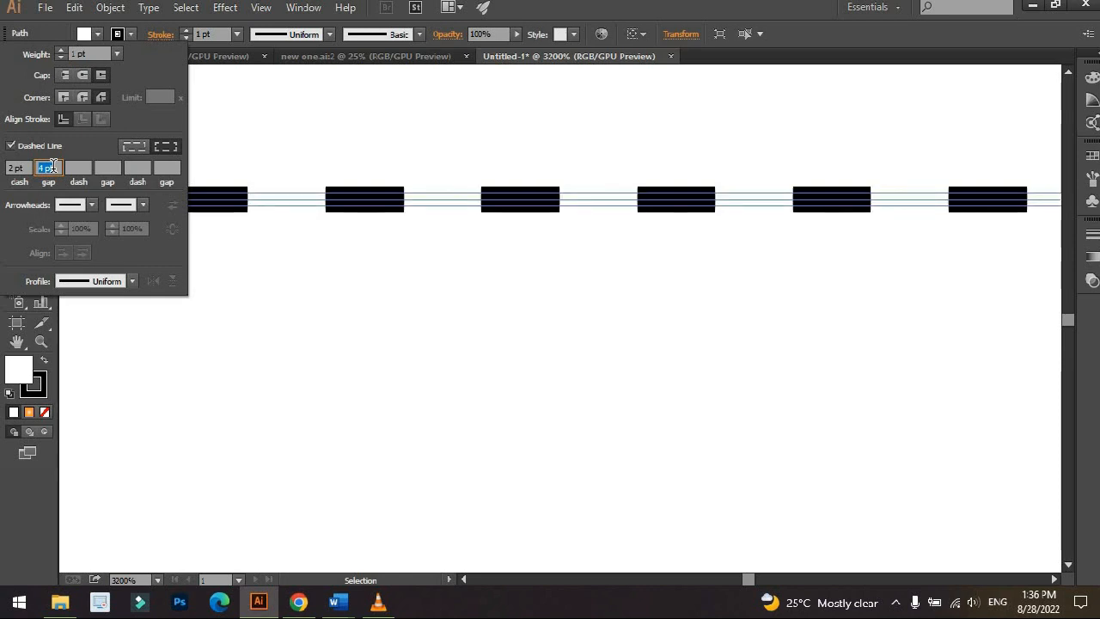
text(5)
key(Return)
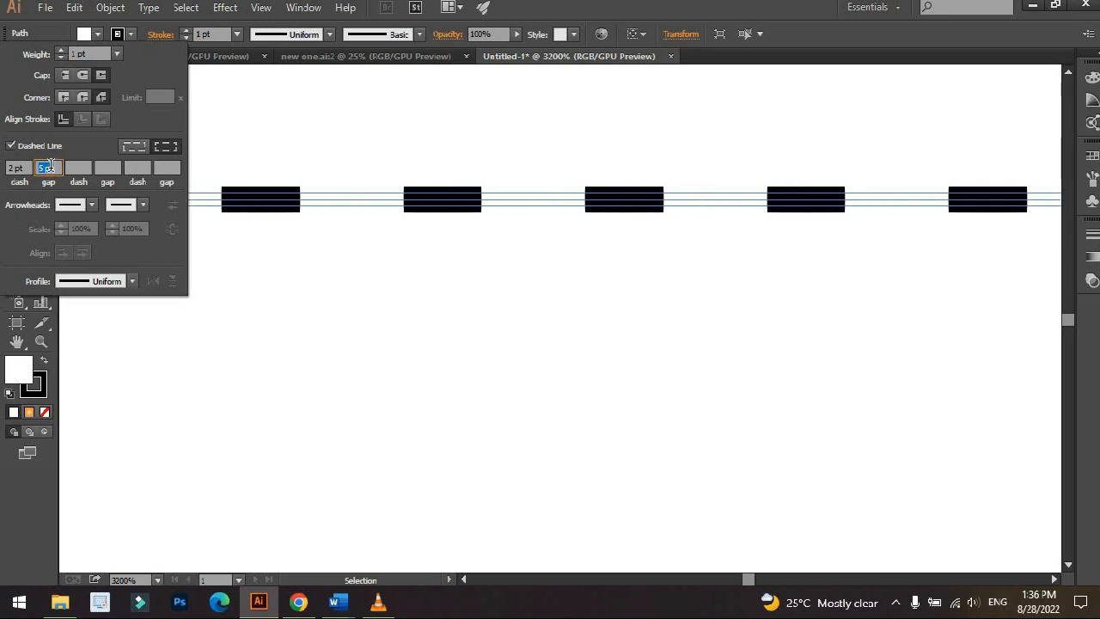
text(6)
key(Return)
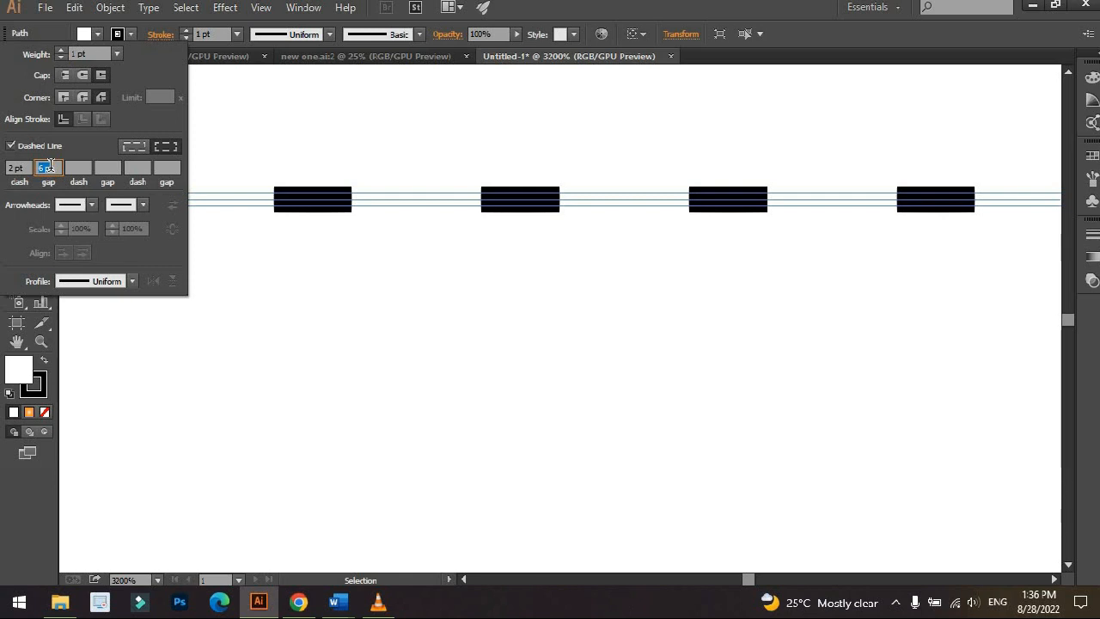
text(4)
key(Return)
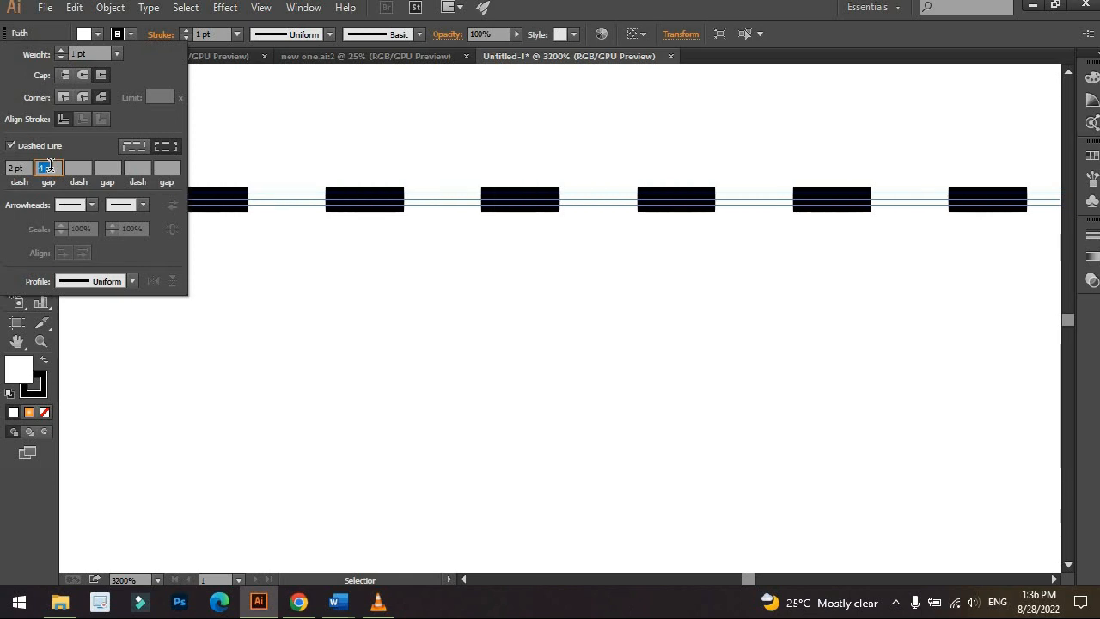
text(3)
key(Return)
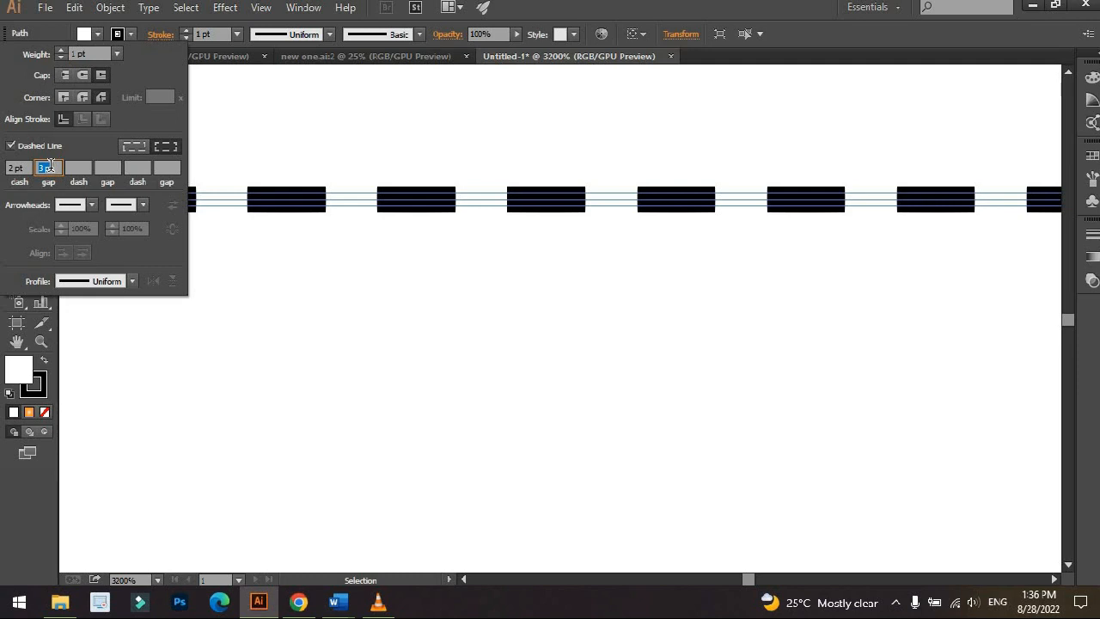
Reduce the gap between the line's dashes to 0 pt, and set it to 1 pt.
key(Down)
key(Down)
key(Down)
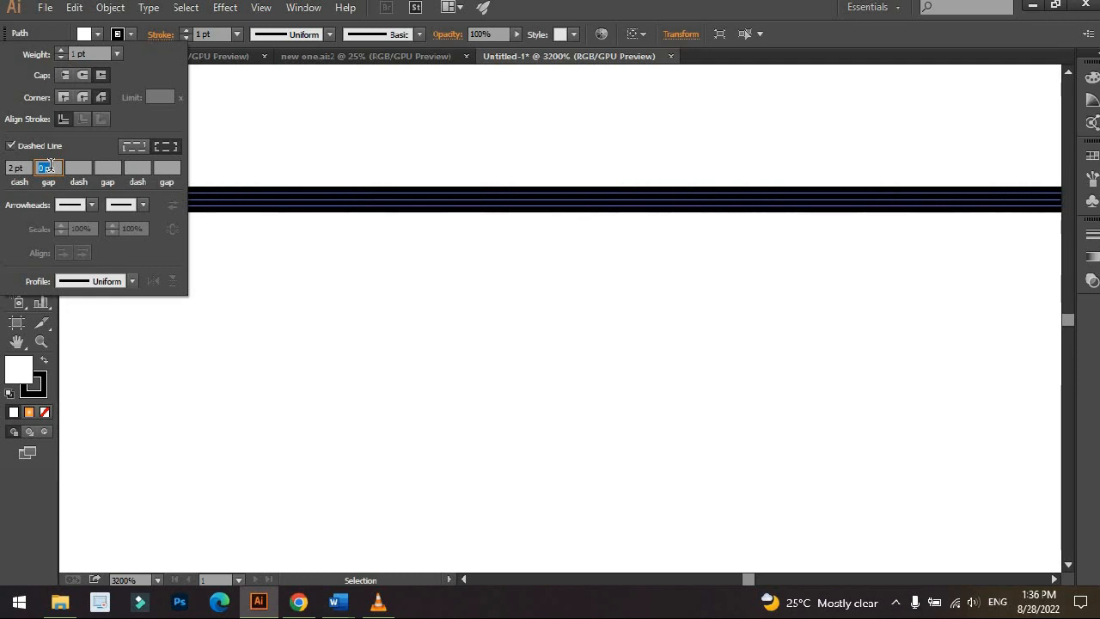
key(Up)
key(Return)
Examine the black line's left end up close, along with its stroke arrowhead options.
ctrl+alt+click(240, 145)
drag(240, 146, 426, 192)
ctrl+click(298, 203)
ctrl+click(361, 223)
drag(440, 225, 512, 219)
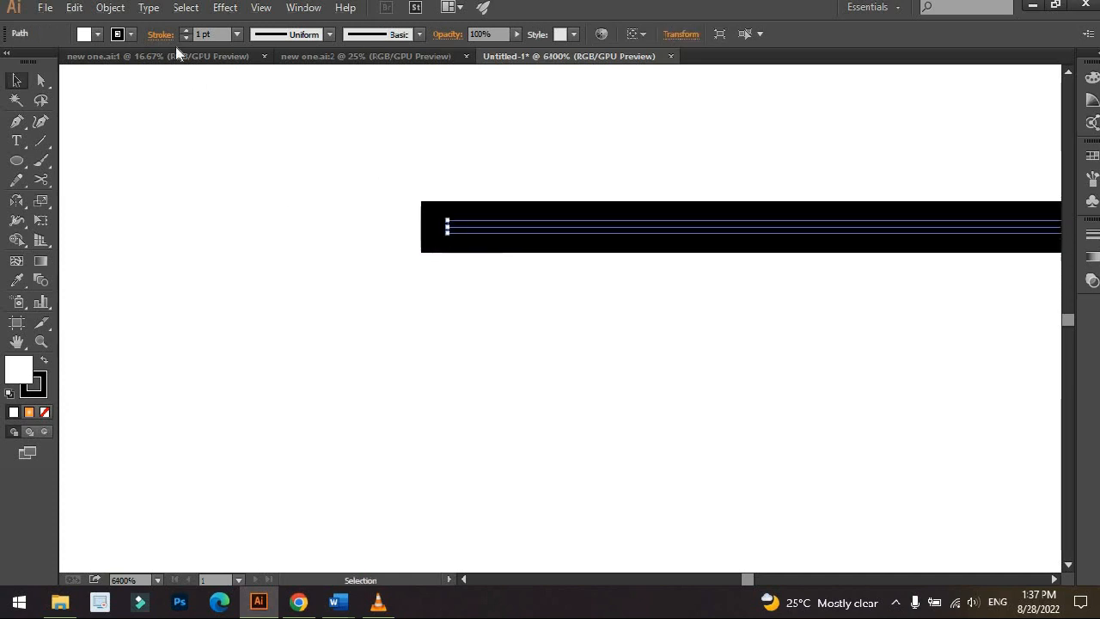
click(161, 36)
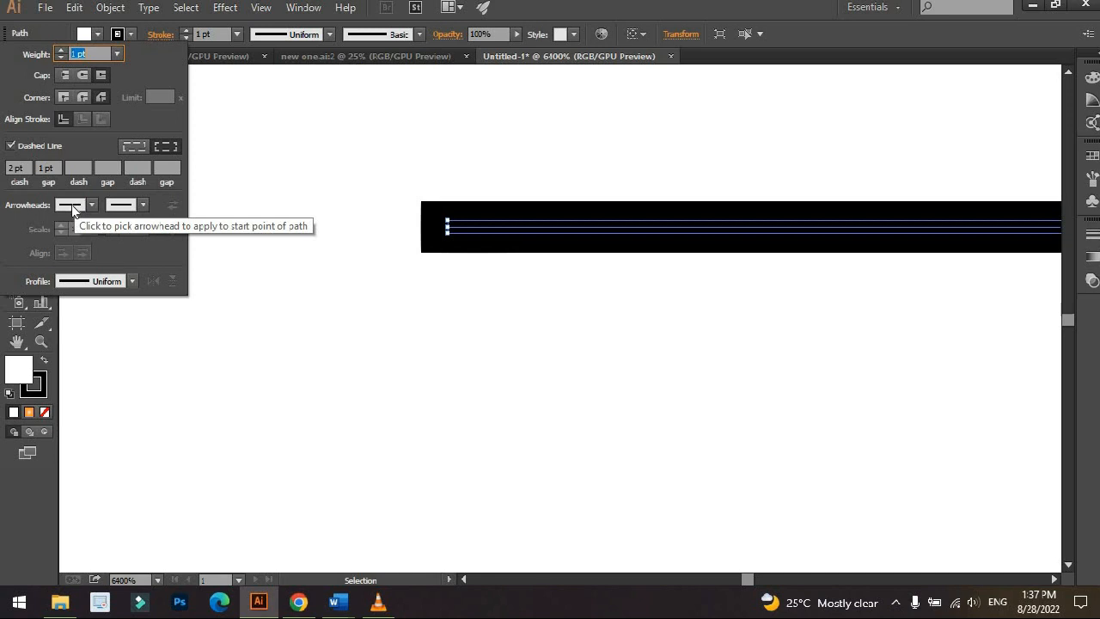
click(453, 228)
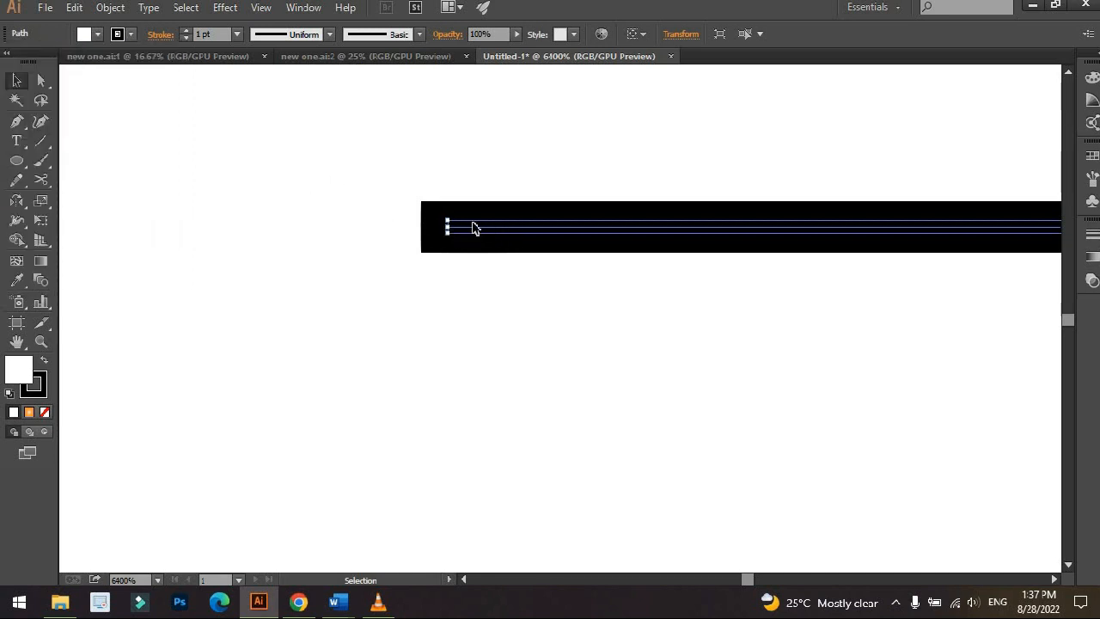
Shorten the black line from its left end to about a third of its length and move it to mid-canvas.
scroll(439, 208, down, 4)
scroll(358, 169, down, 2)
drag(358, 169, 236, 202)
click(393, 198)
scroll(456, 172, down, 1)
drag(439, 181, 387, 203)
click(249, 231)
click(206, 203)
click(225, 231)
drag(188, 233, 817, 238)
click(929, 232)
drag(929, 232, 542, 244)
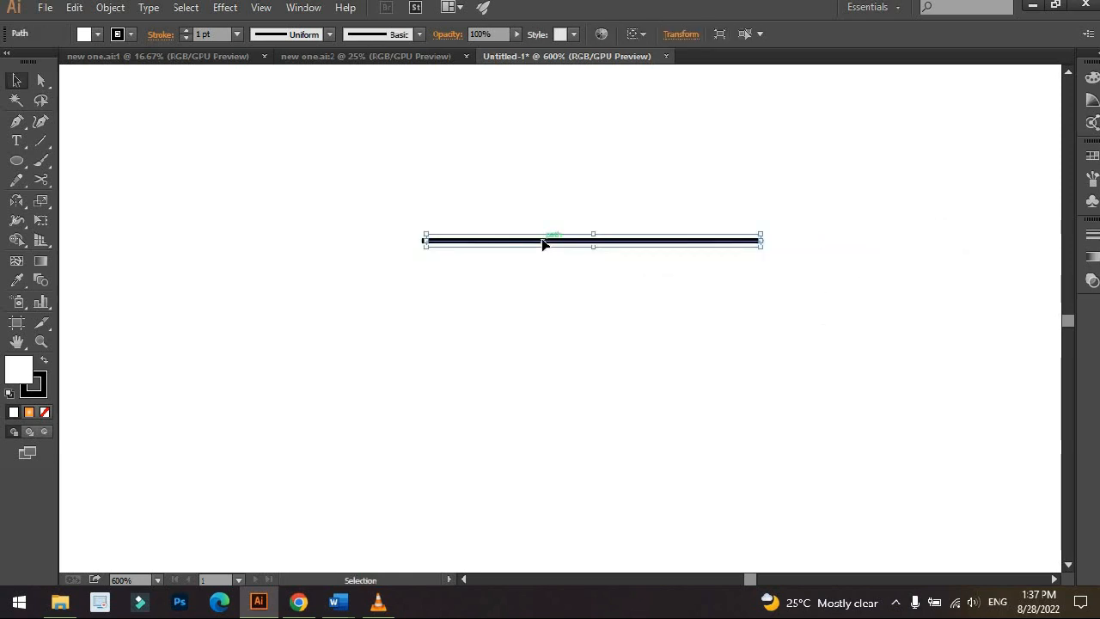
Apply the Arrow 1 arrowhead to the shortened line's start point and deselect the line.
click(158, 35)
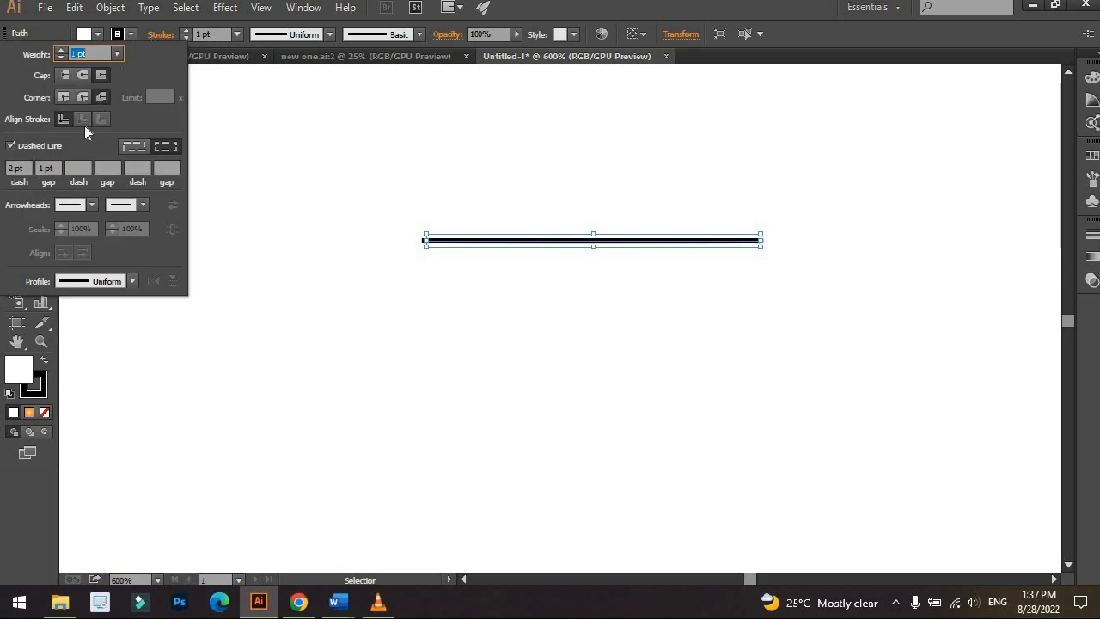
click(72, 206)
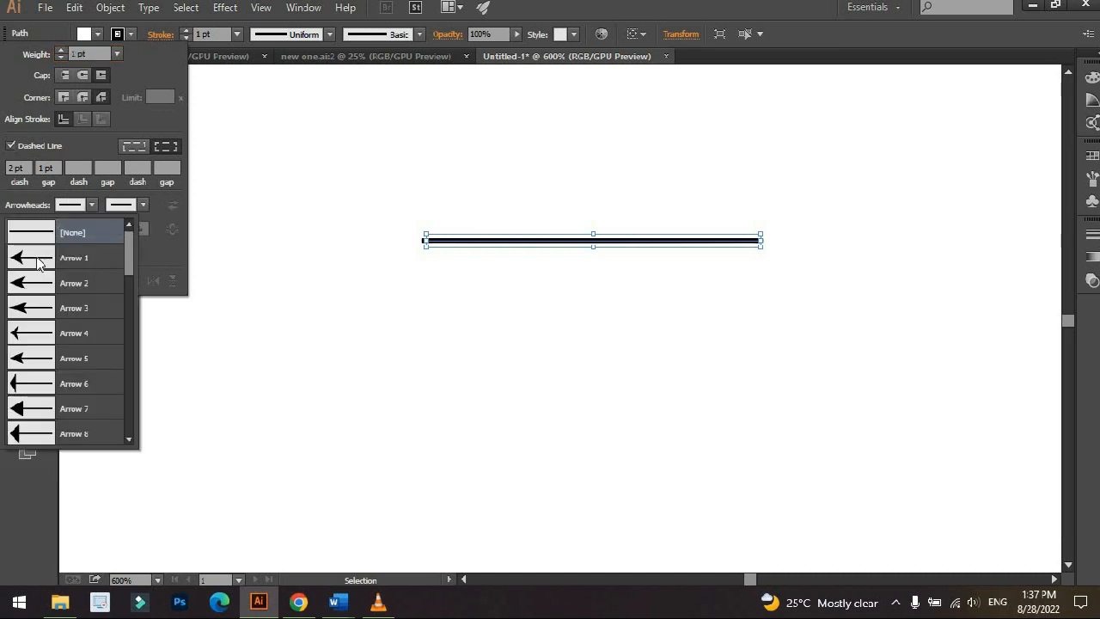
click(37, 262)
click(375, 319)
click(537, 282)
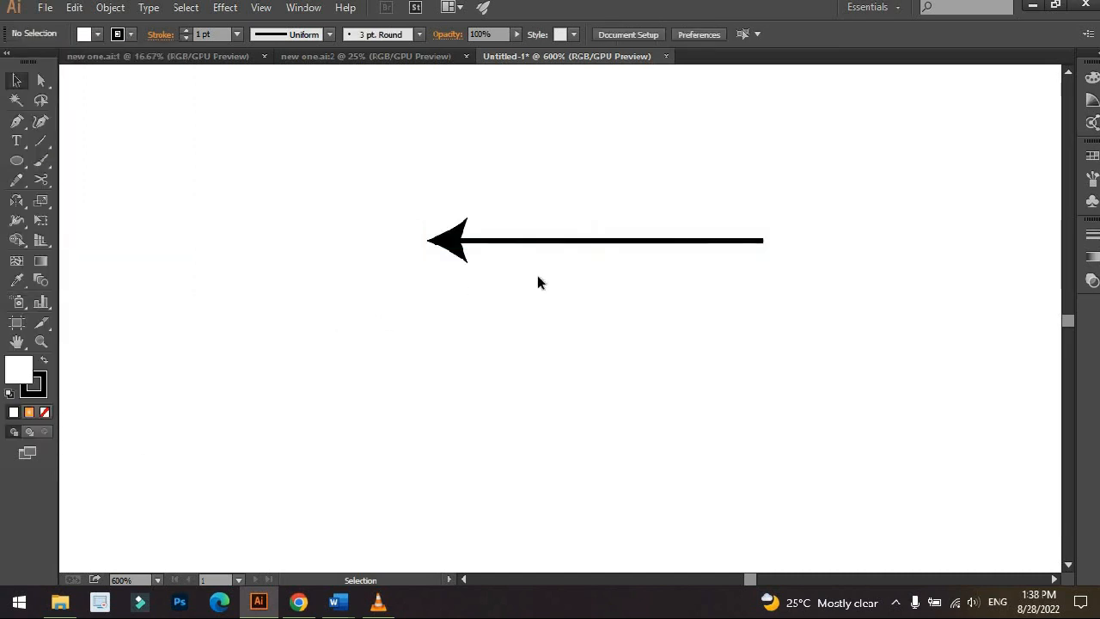
Move the arrow line down the canvas and undo the move.
click(537, 242)
click(569, 231)
drag(569, 242, 563, 411)
key(ctrl+z)
Change the line's start arrowhead to Arrow 2 and deselect the line.
click(161, 34)
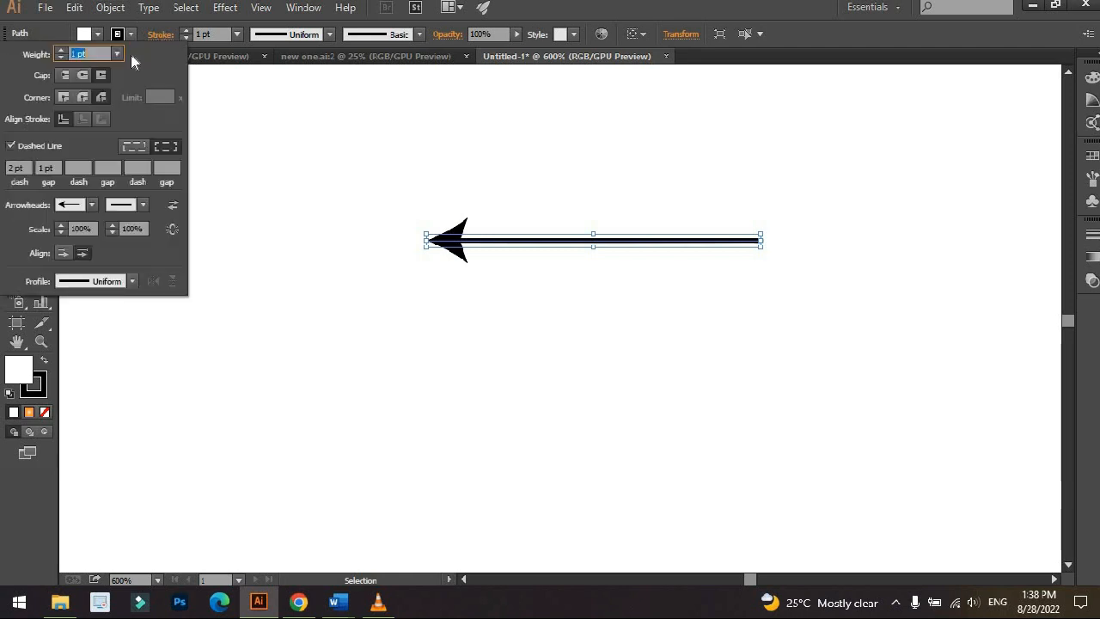
click(82, 205)
click(48, 258)
click(550, 204)
click(546, 188)
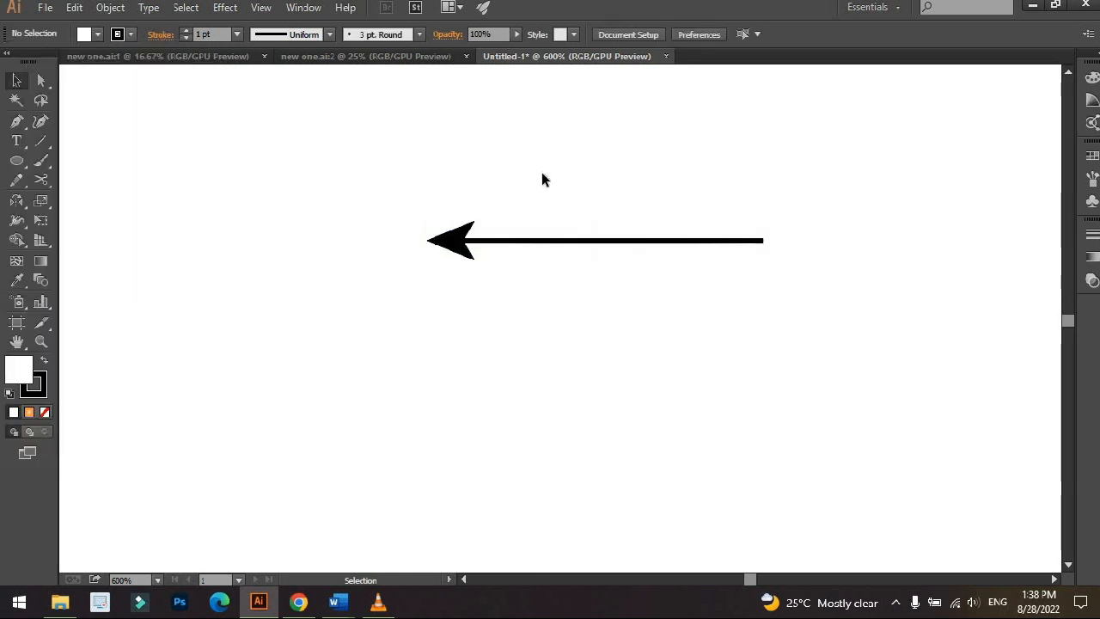
Change the selected black line's start arrowhead to Arrow 4.
click(486, 240)
click(151, 34)
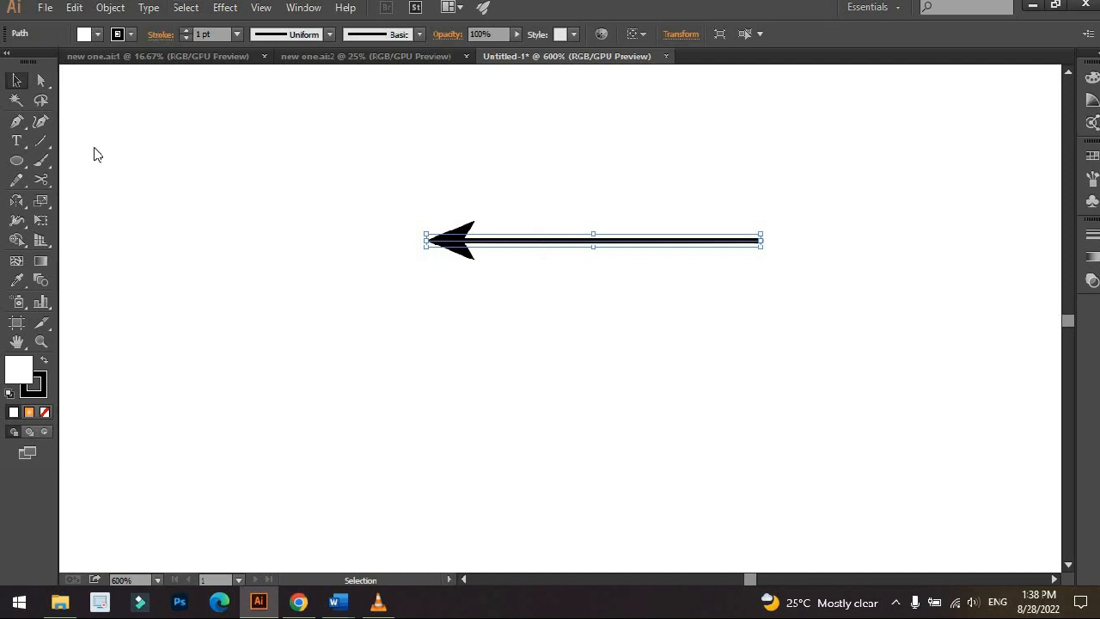
click(81, 204)
scroll(38, 397, down, 8)
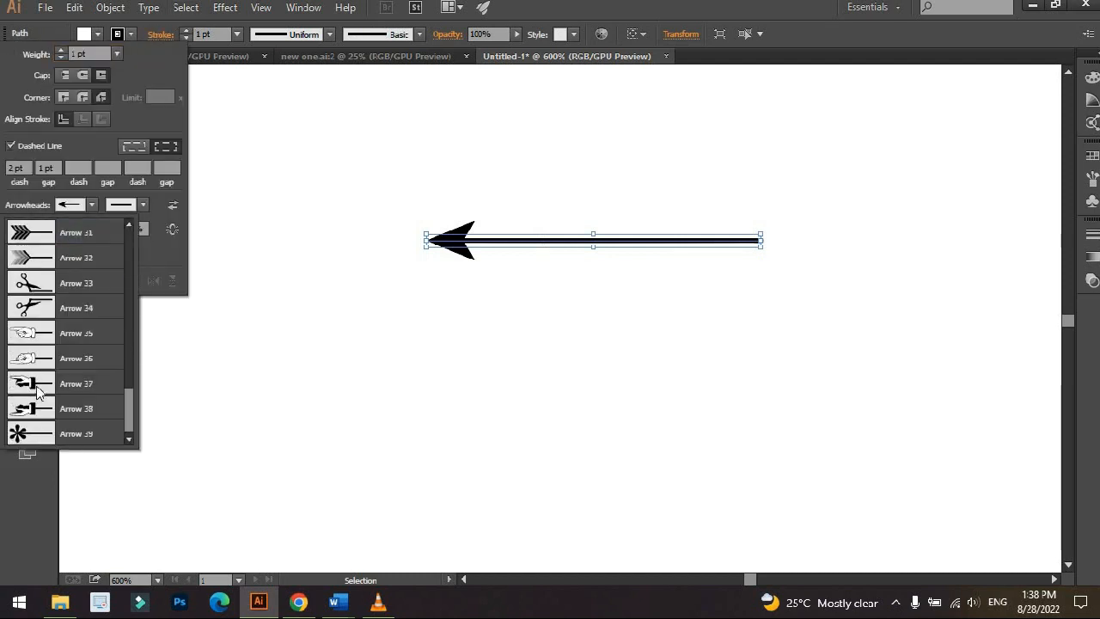
scroll(44, 301, up, 3)
scroll(43, 300, up, 6)
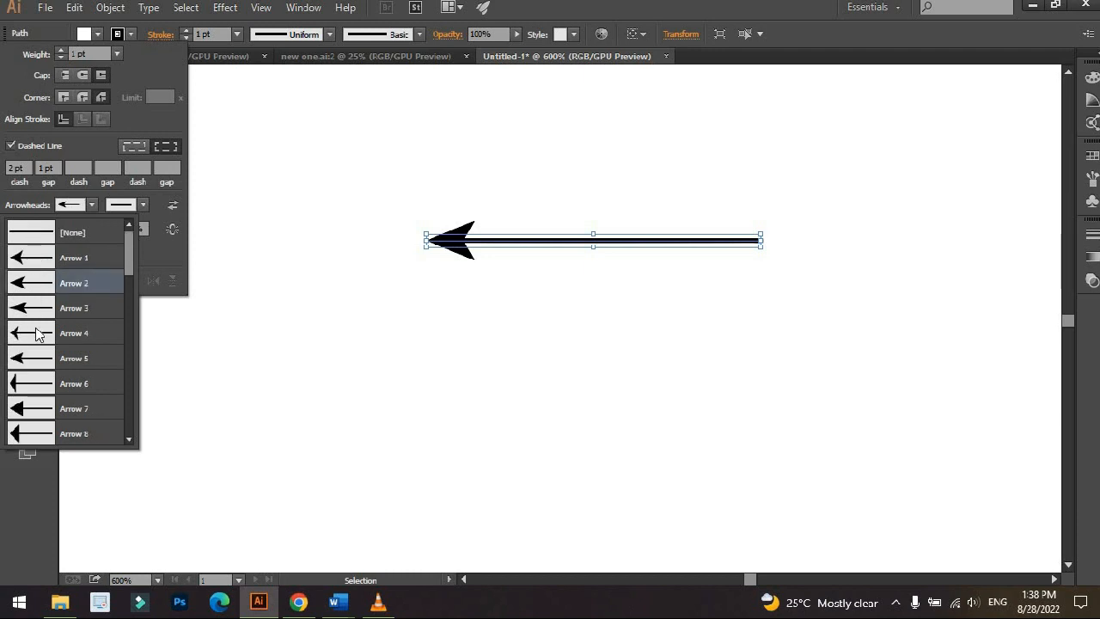
click(37, 332)
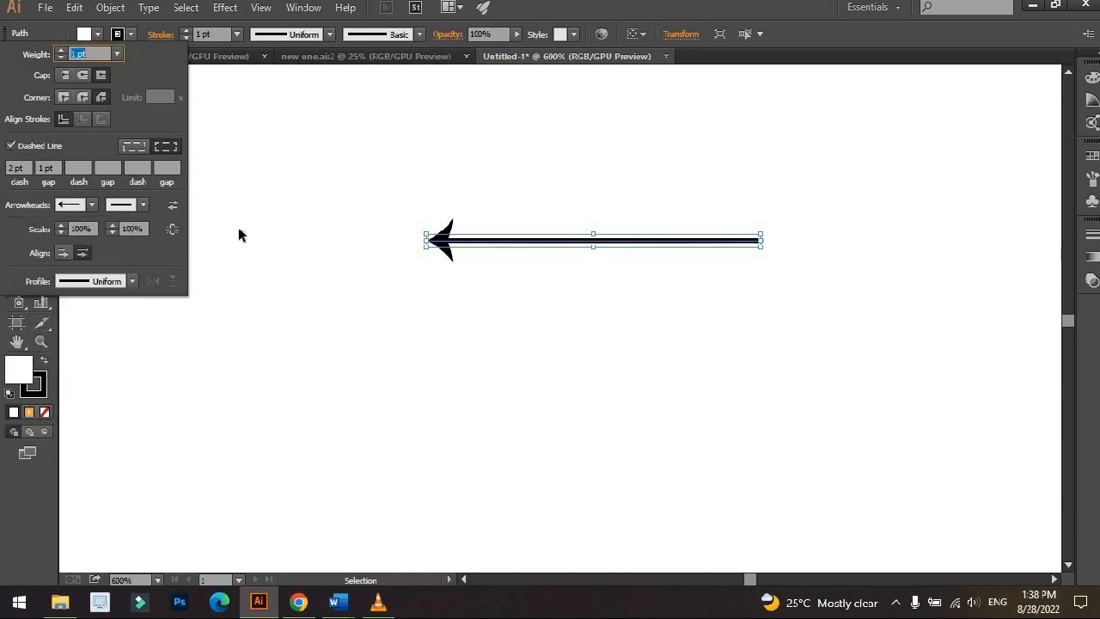
Apply a feathered arrow-tail arrowhead to the end point of the black line.
click(120, 210)
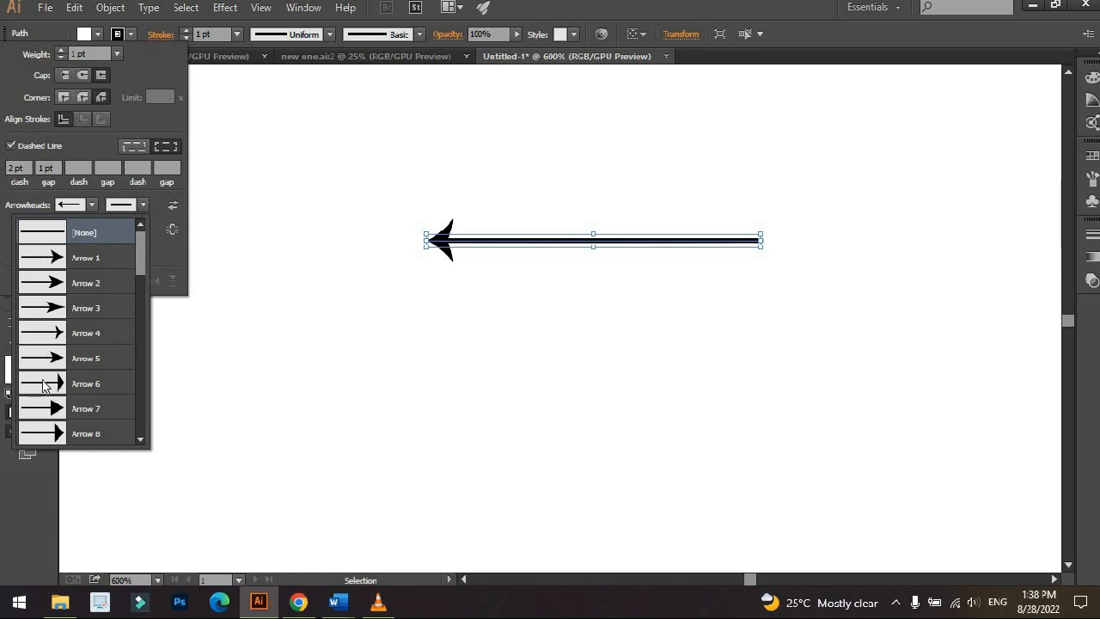
scroll(49, 381, down, 5)
click(57, 340)
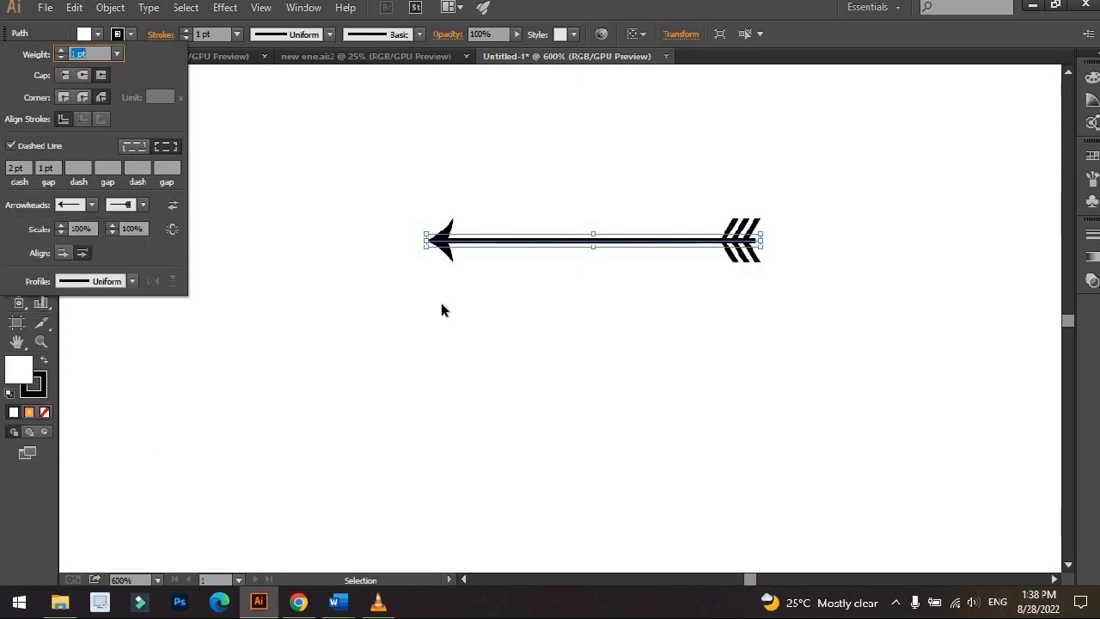
Replace the line's feathered end arrowhead with the outlined pointing hand and deselect the line.
key(Escape)
drag(361, 169, 477, 302)
click(86, 204)
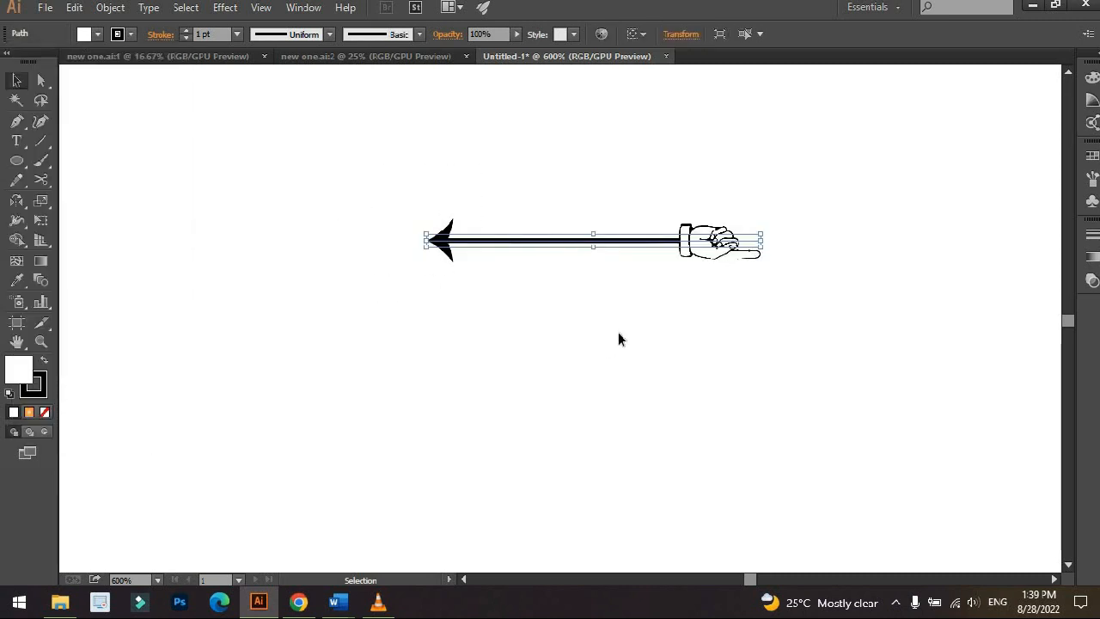
click(695, 328)
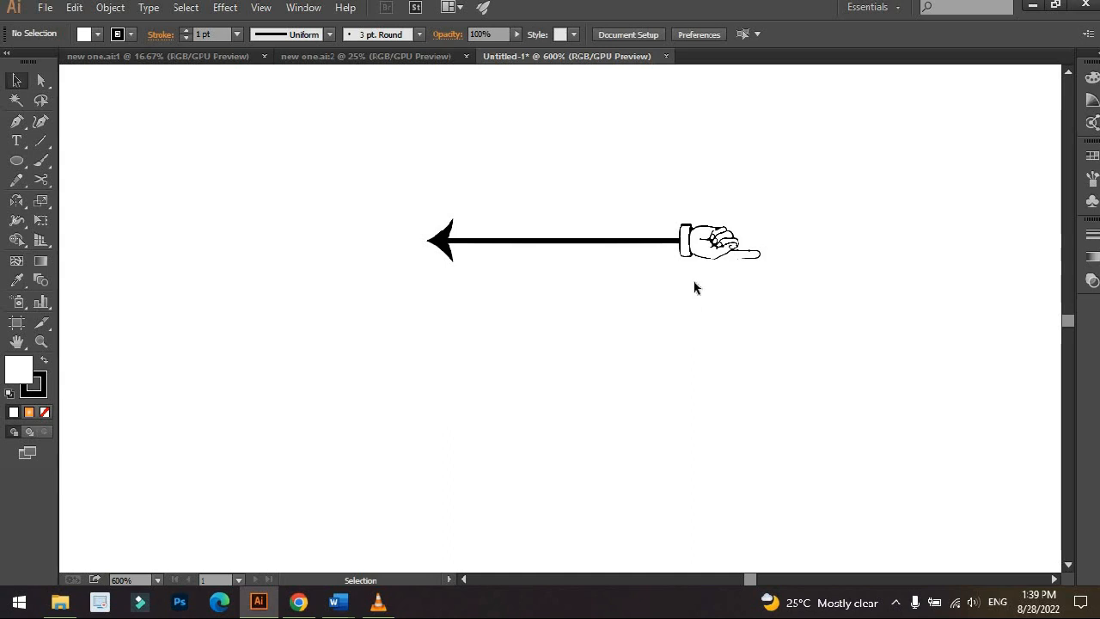
Examine the line's arrowhead and outlined pointing hand at several magnifications.
scroll(693, 282, up, 1)
click(695, 239)
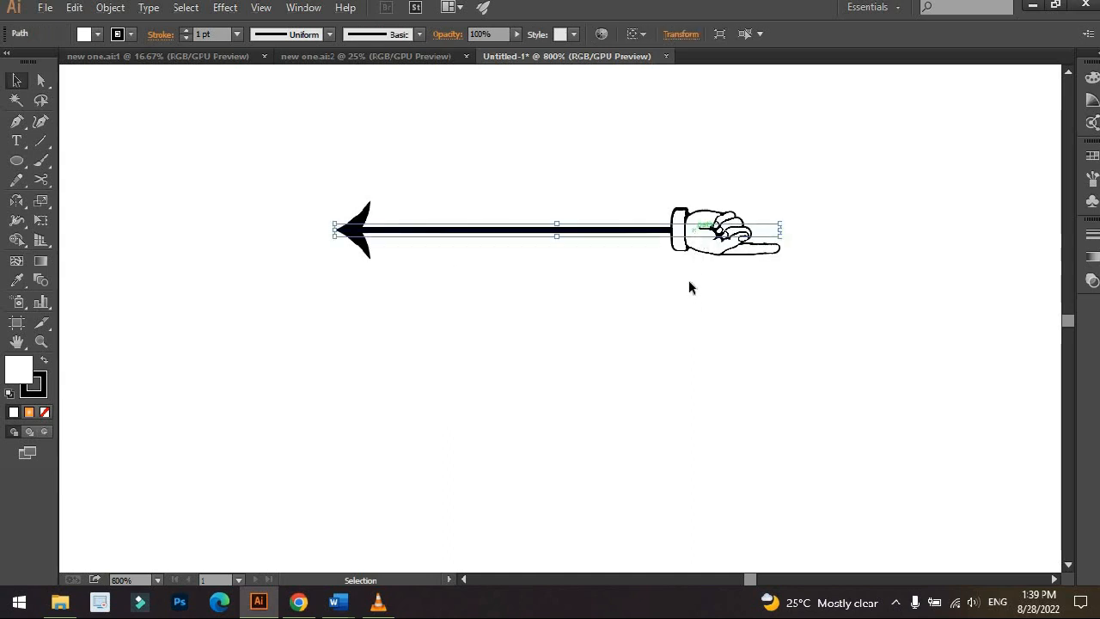
click(662, 289)
scroll(652, 300, down, 1)
drag(652, 300, 642, 310)
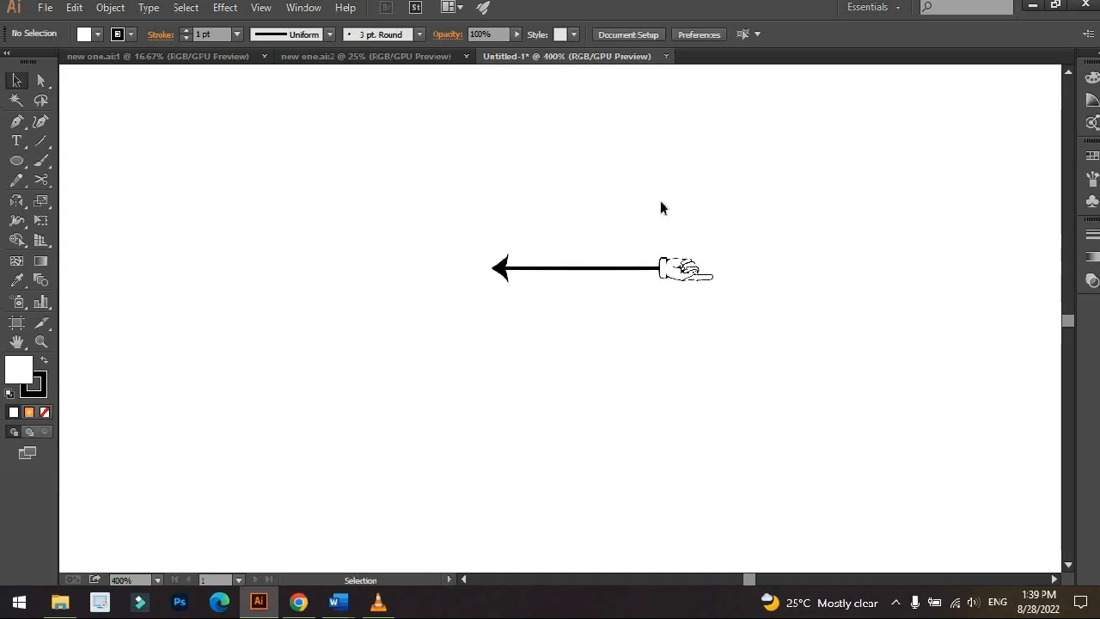
click(632, 268)
scroll(602, 224, up, 2)
drag(603, 223, 514, 189)
scroll(545, 248, up, 1)
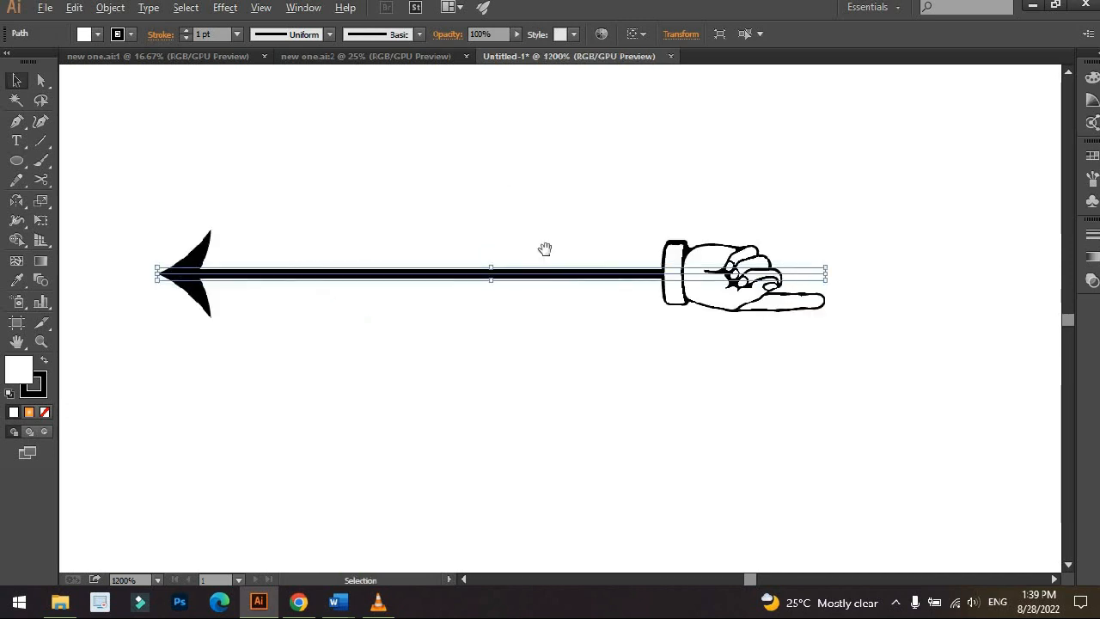
drag(545, 249, 546, 234)
Undo the arrowheads on both ends of the line and reselect the plain line.
key(ctrl+z)
click(377, 184)
key(ctrl+a)
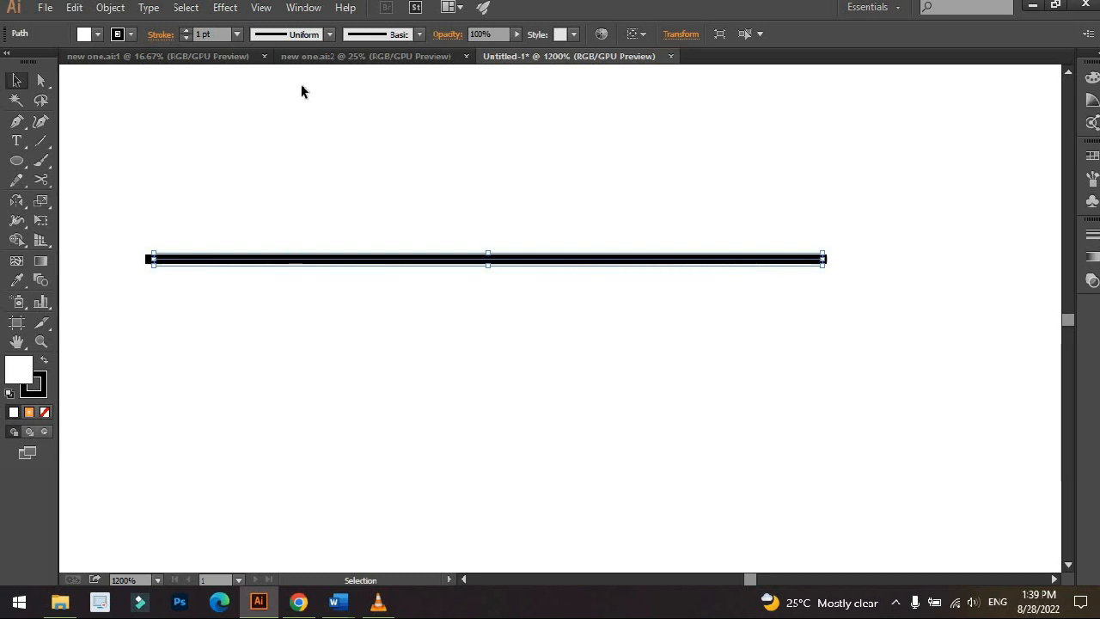
Apply the symmetric lens-shaped variable width profile to the line's stroke and deselect it.
click(277, 35)
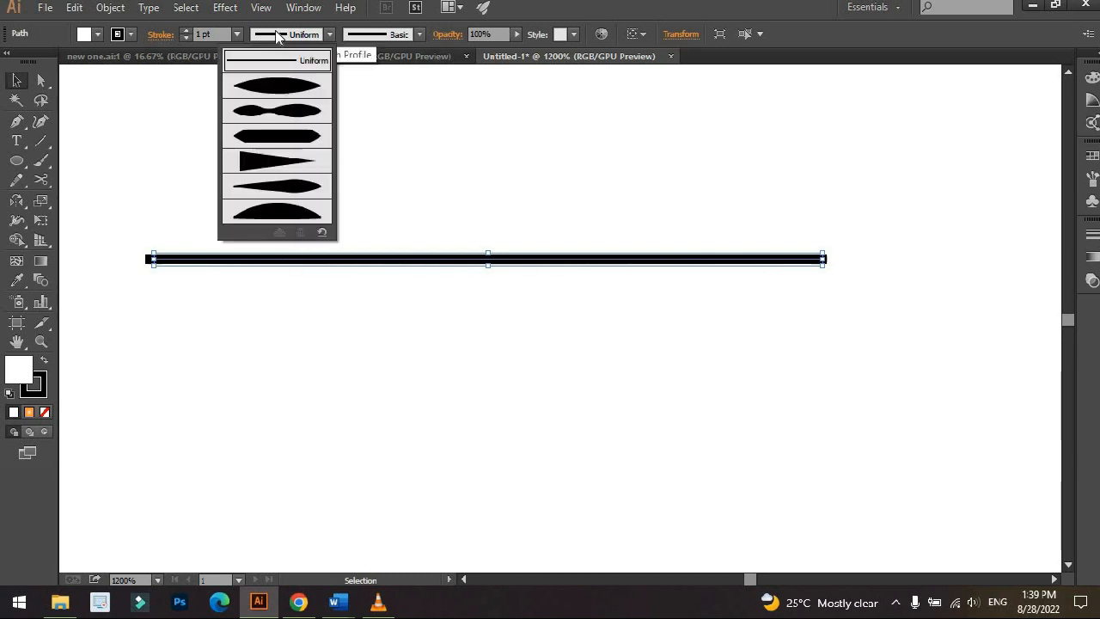
click(295, 90)
click(306, 120)
Clear the 1 pt gap value from the dashed lens-shaped line's stroke settings and deselect the line.
scroll(701, 266, up, 5)
key(space)
scroll(627, 365, down, 4)
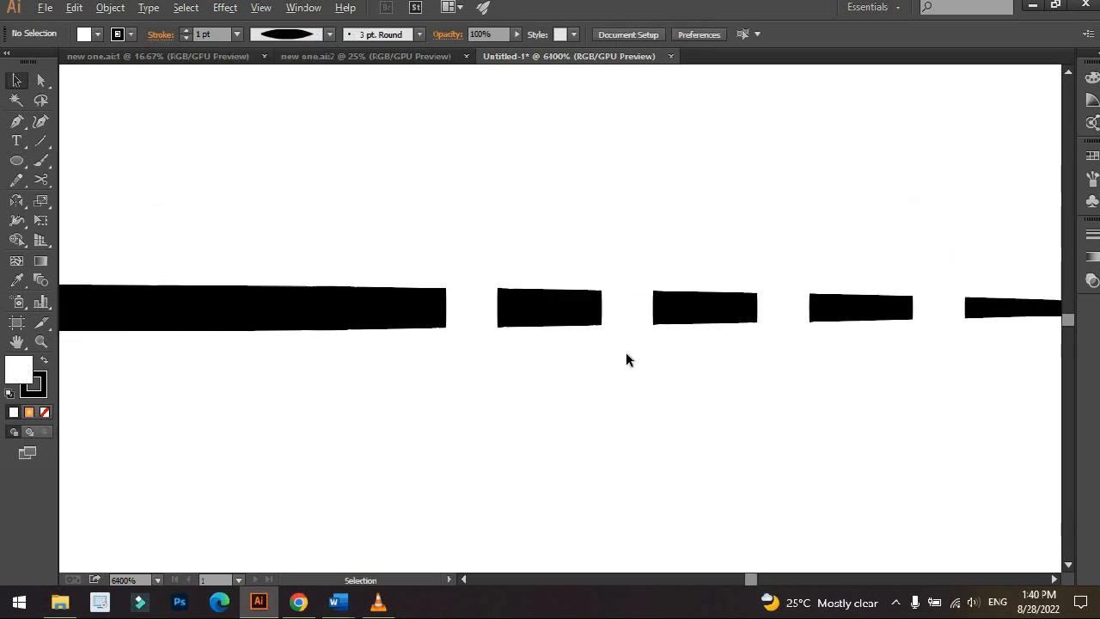
scroll(614, 360, down, 3)
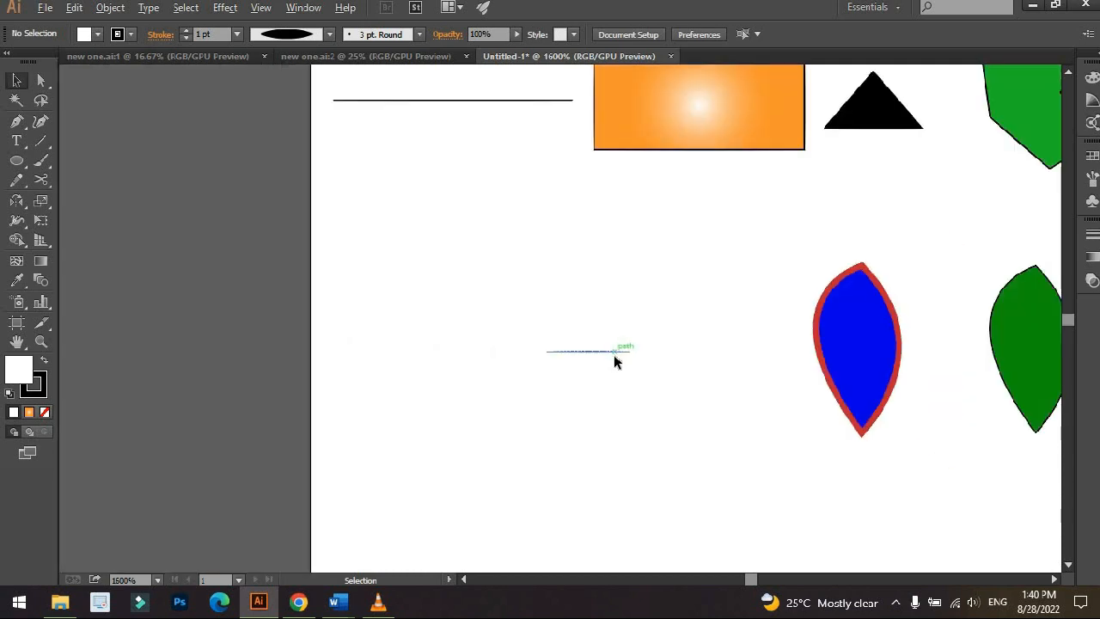
scroll(609, 354, up, 5)
drag(589, 344, 578, 258)
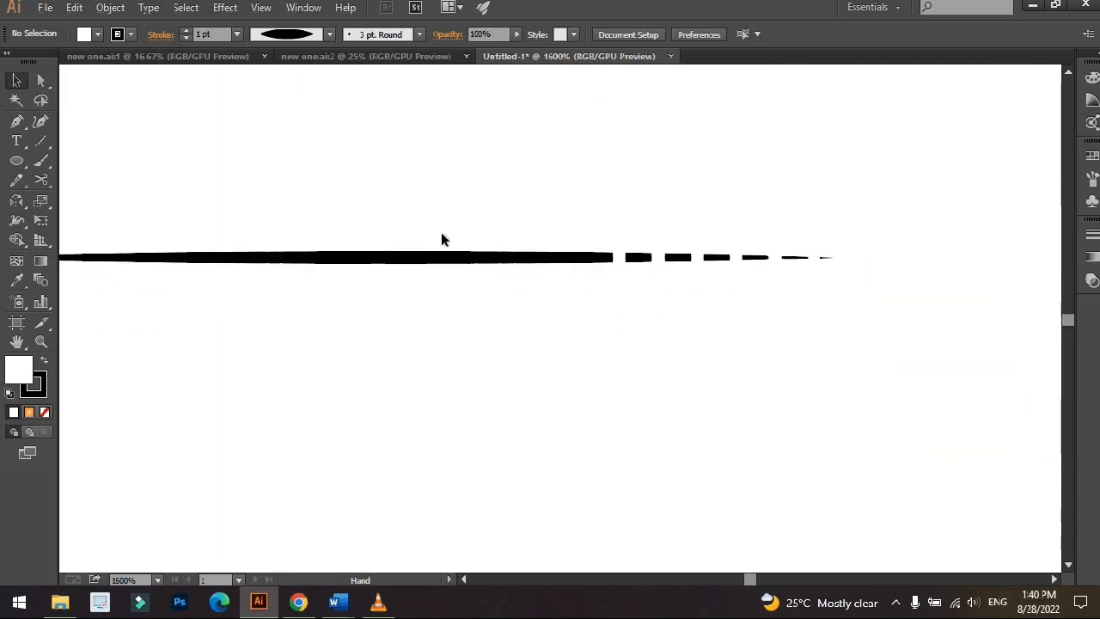
click(581, 258)
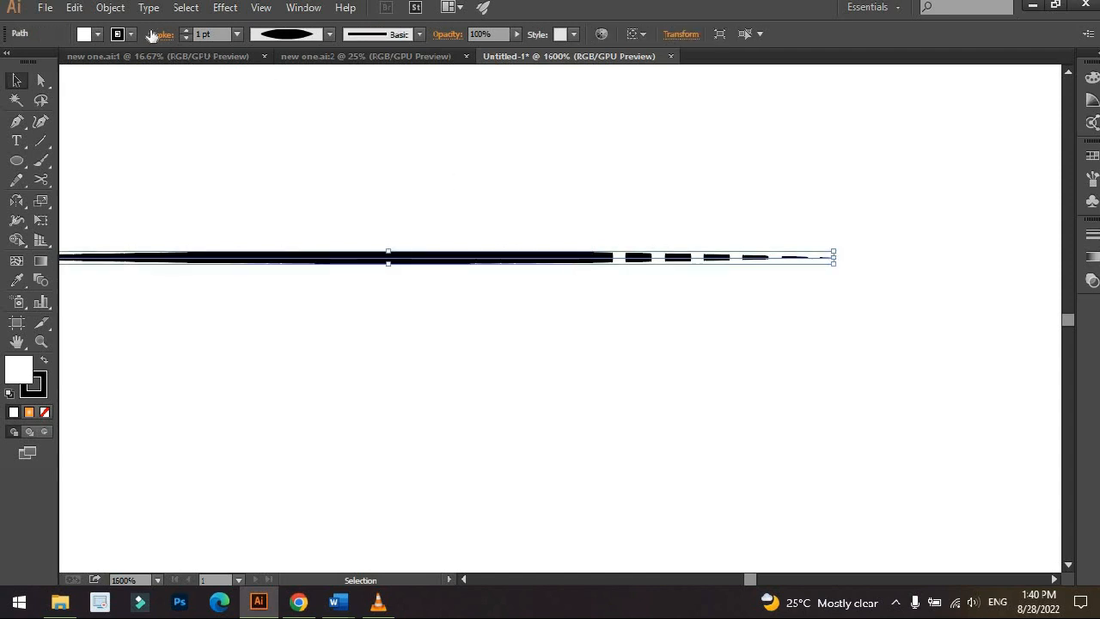
click(158, 35)
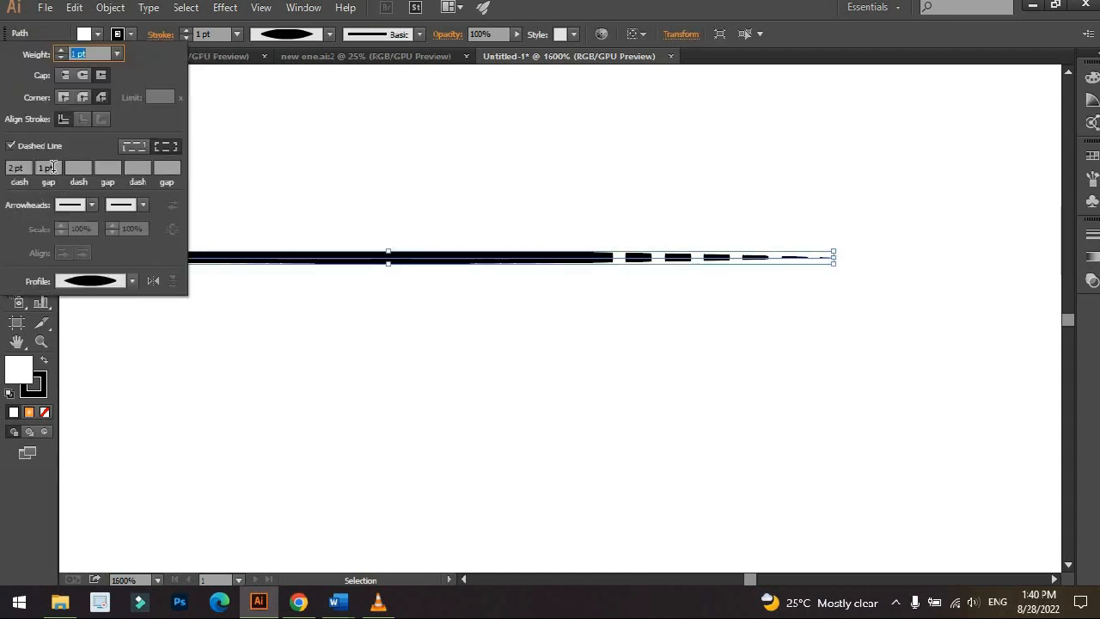
click(50, 169)
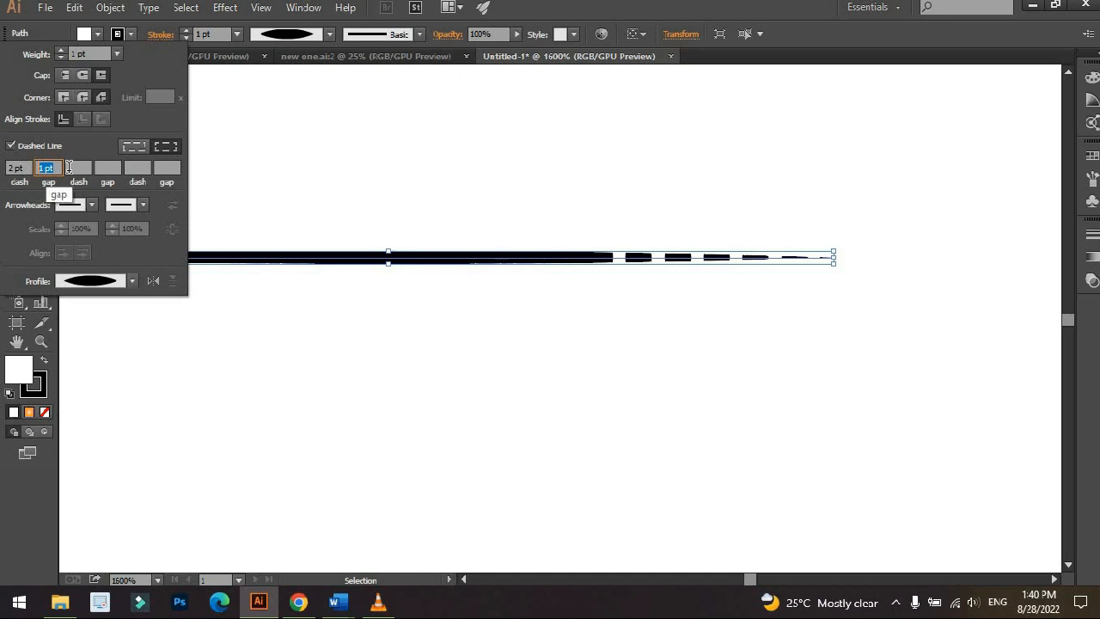
key(BackSpace)
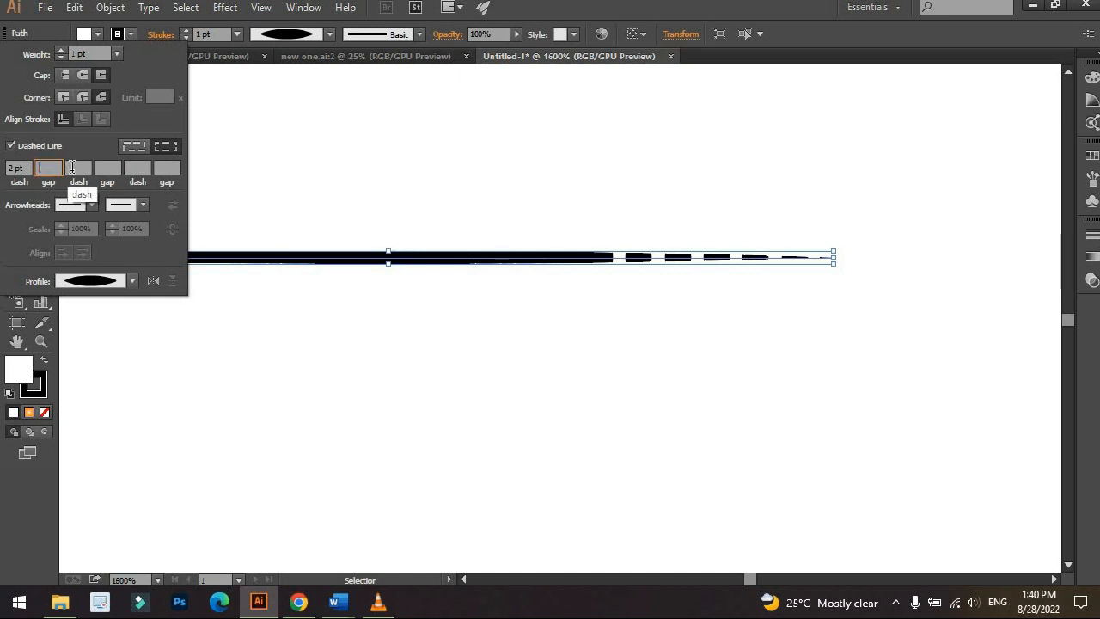
click(247, 177)
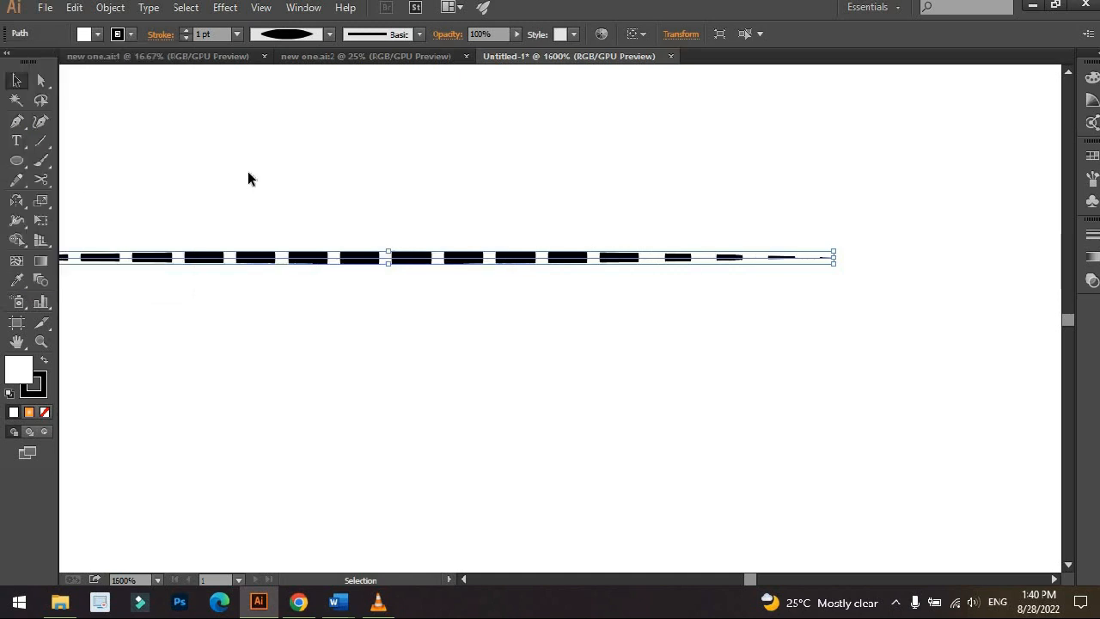
click(247, 171)
Set the line's dash value to 0 pt in the stroke settings and deselect the line.
scroll(248, 171, down, 1)
click(436, 238)
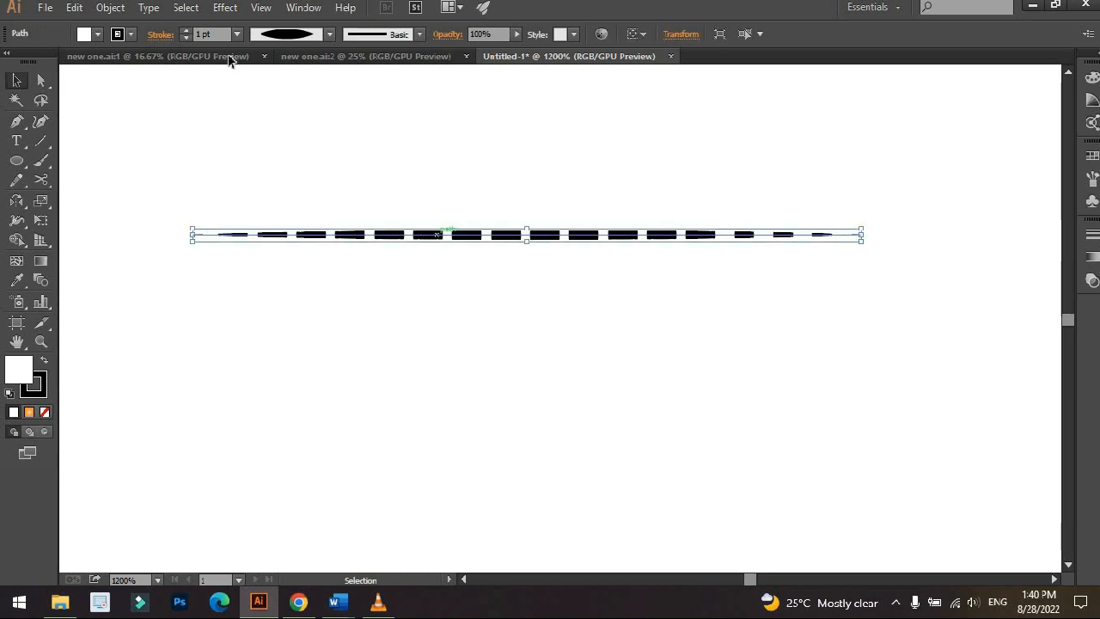
click(160, 35)
click(25, 164)
text(0)
key(Return)
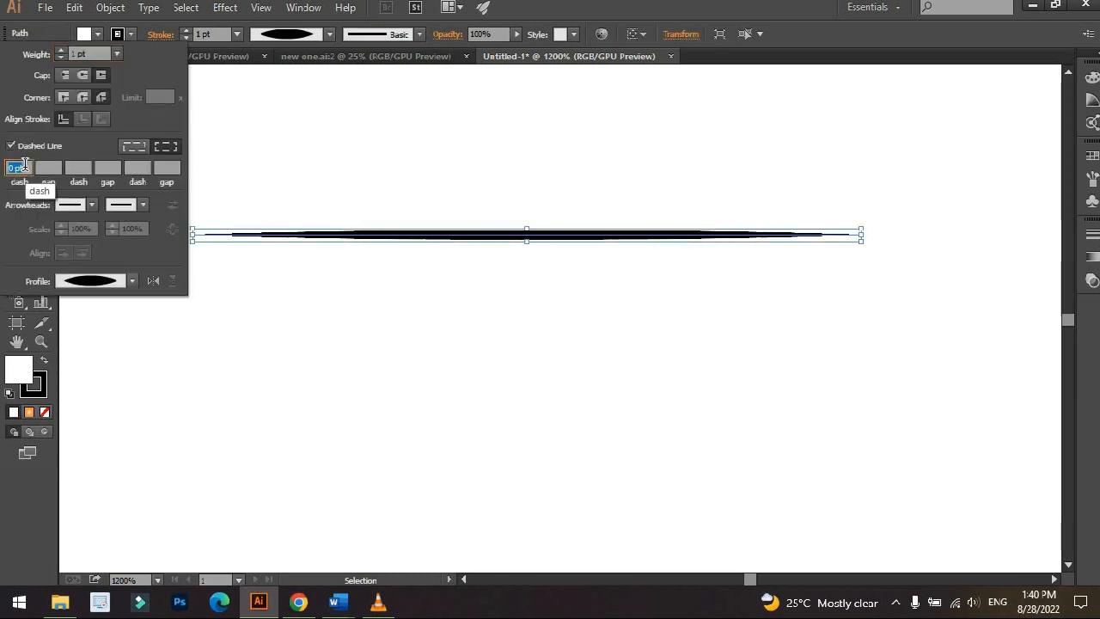
scroll(384, 159, down, 1)
drag(385, 160, 358, 217)
scroll(462, 236, up, 3)
drag(462, 236, 484, 215)
scroll(484, 216, down, 1)
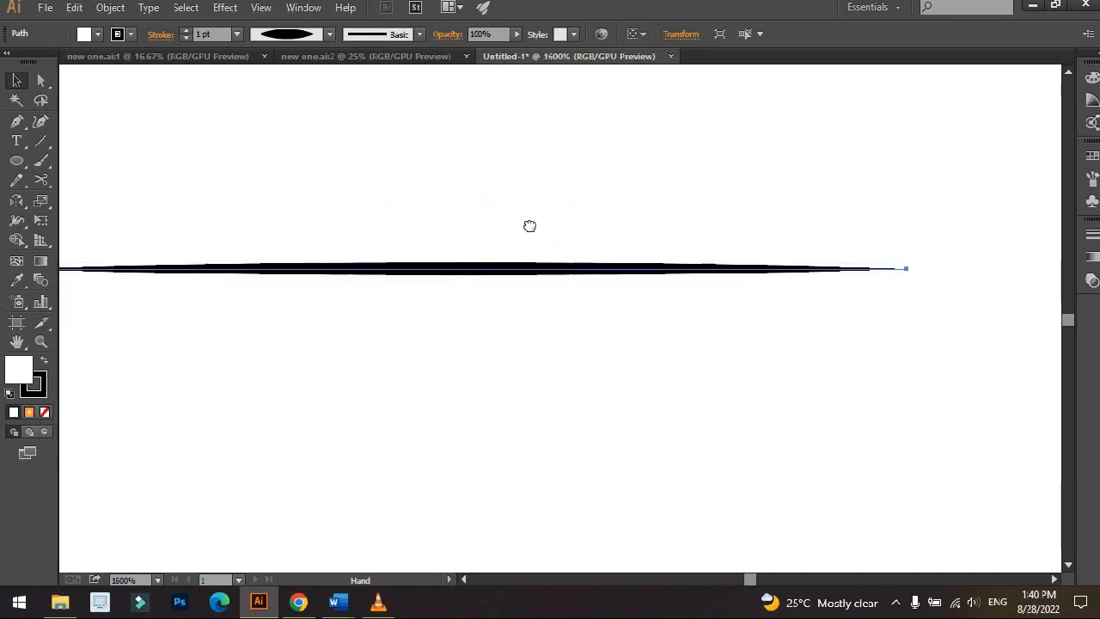
click(538, 204)
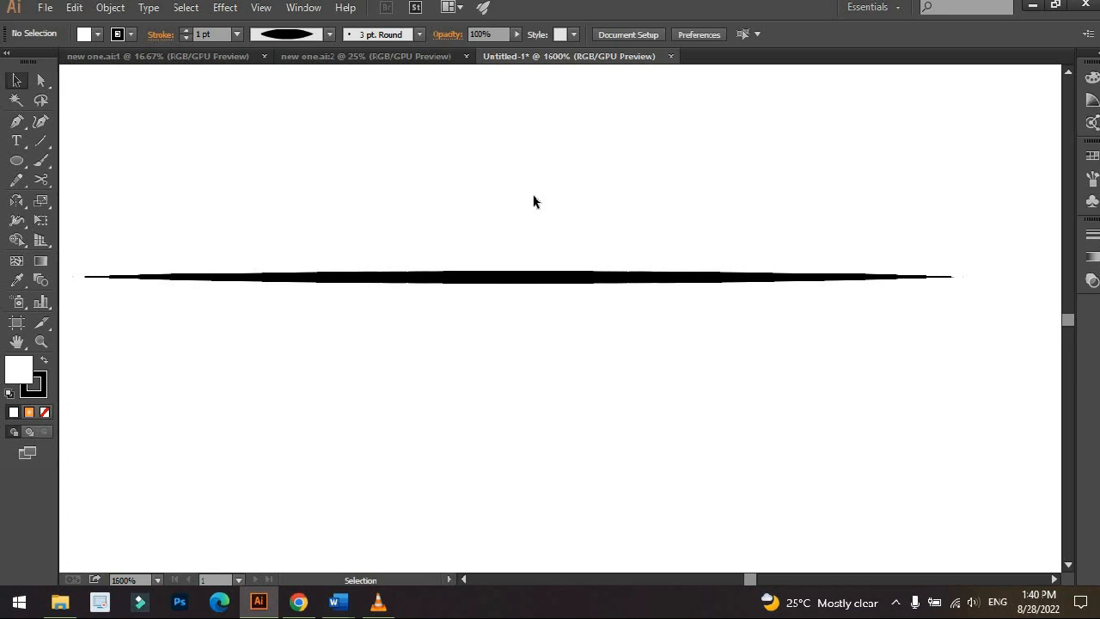
Apply the double-bulge width profile with the narrow middle to the line and deselect it.
key(ctrl+a)
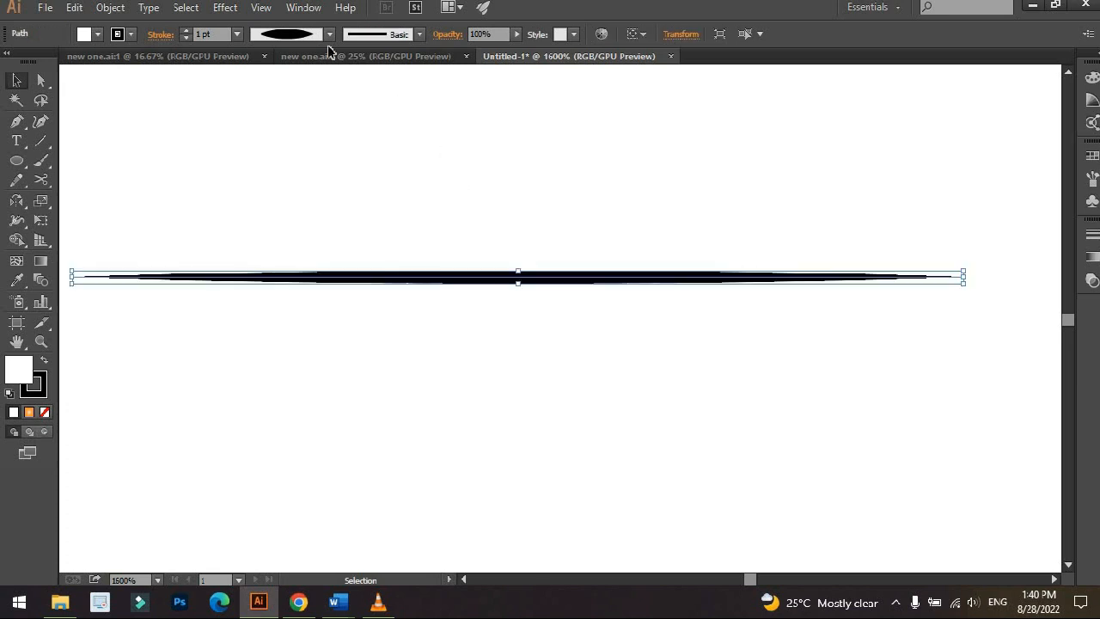
click(295, 35)
click(283, 113)
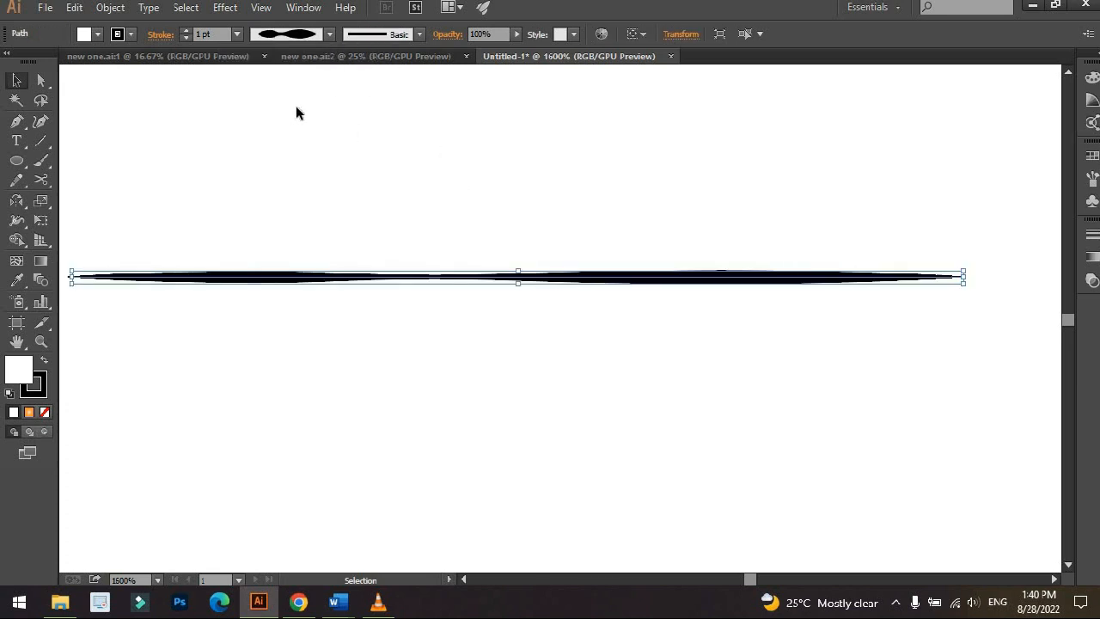
click(471, 175)
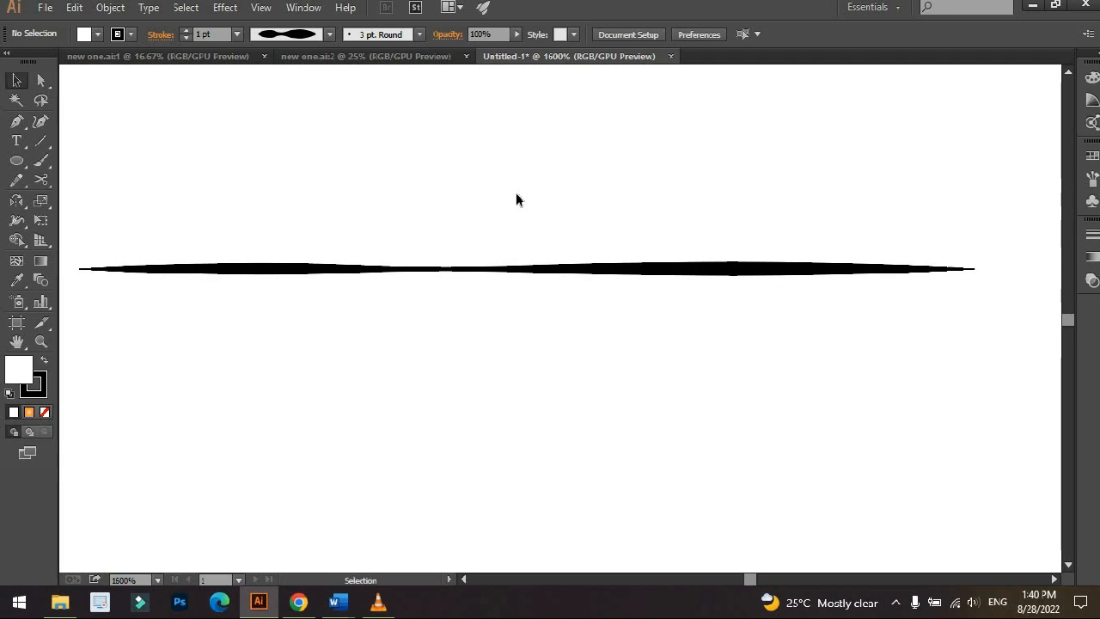
Change the line's width profile to the triangular taper with one thick end and deselect it.
click(303, 270)
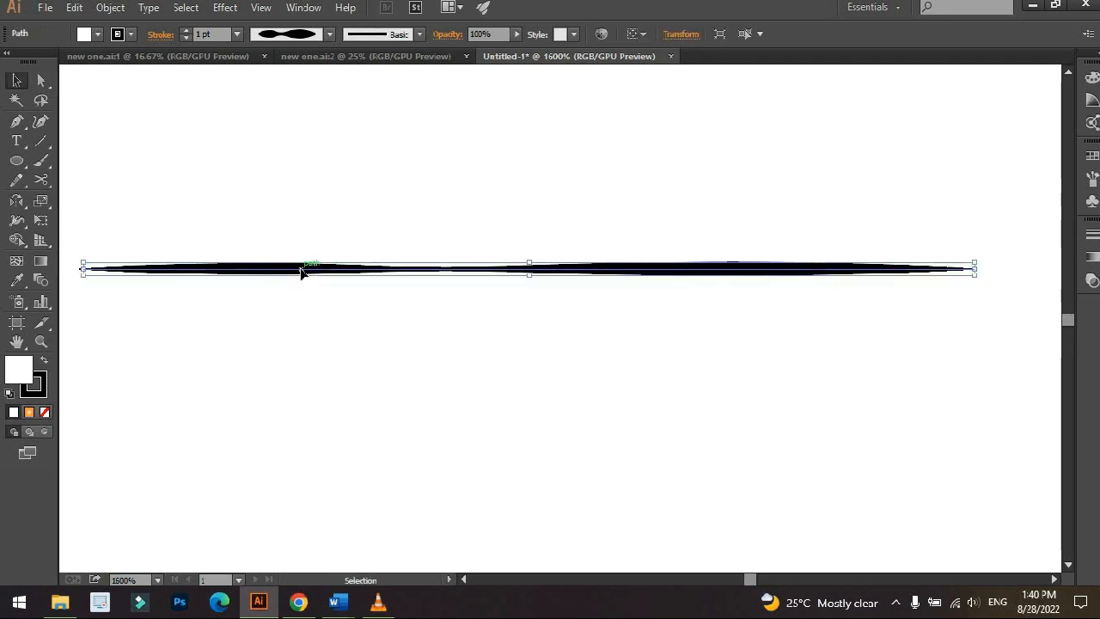
click(295, 35)
click(277, 163)
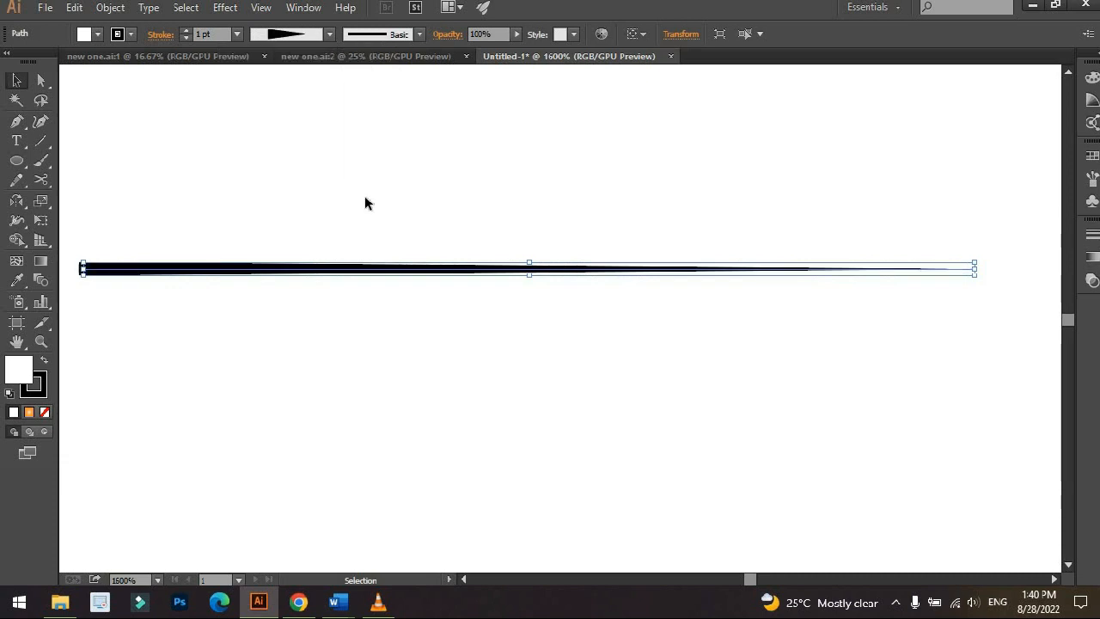
click(430, 181)
Change the line's width profile to the even-thickness shape with pointed ends and deselect it.
scroll(471, 197, down, 1)
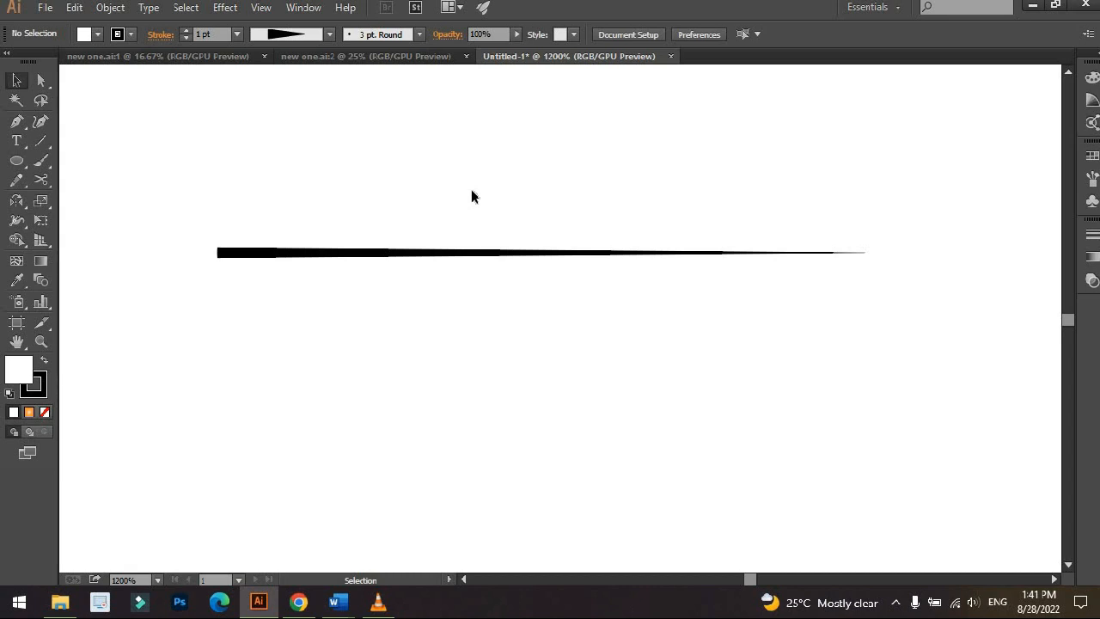
click(420, 254)
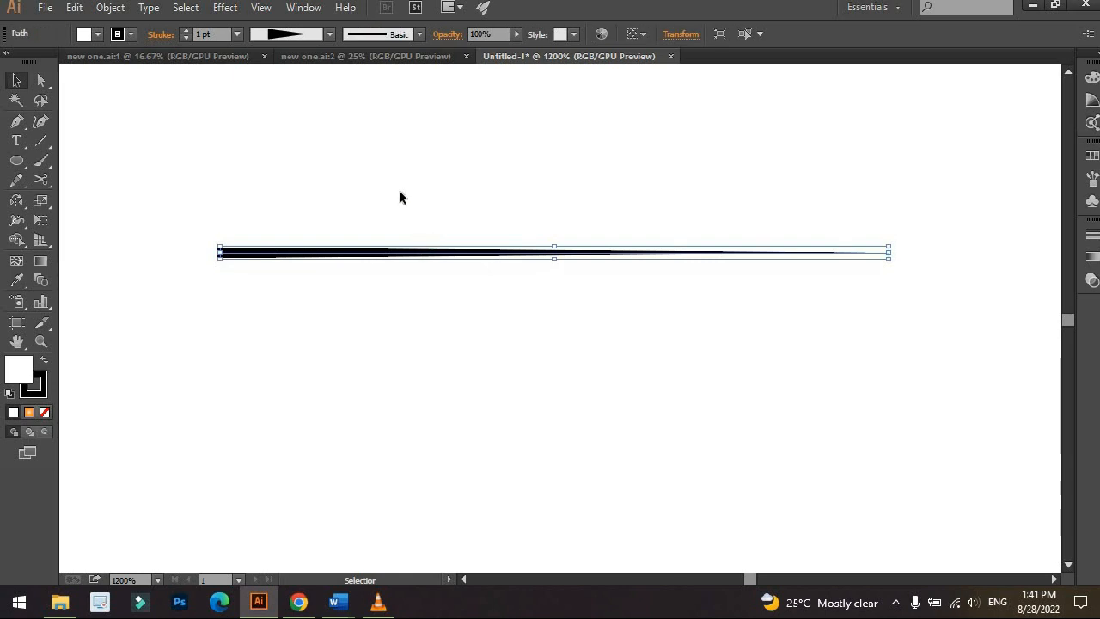
click(306, 35)
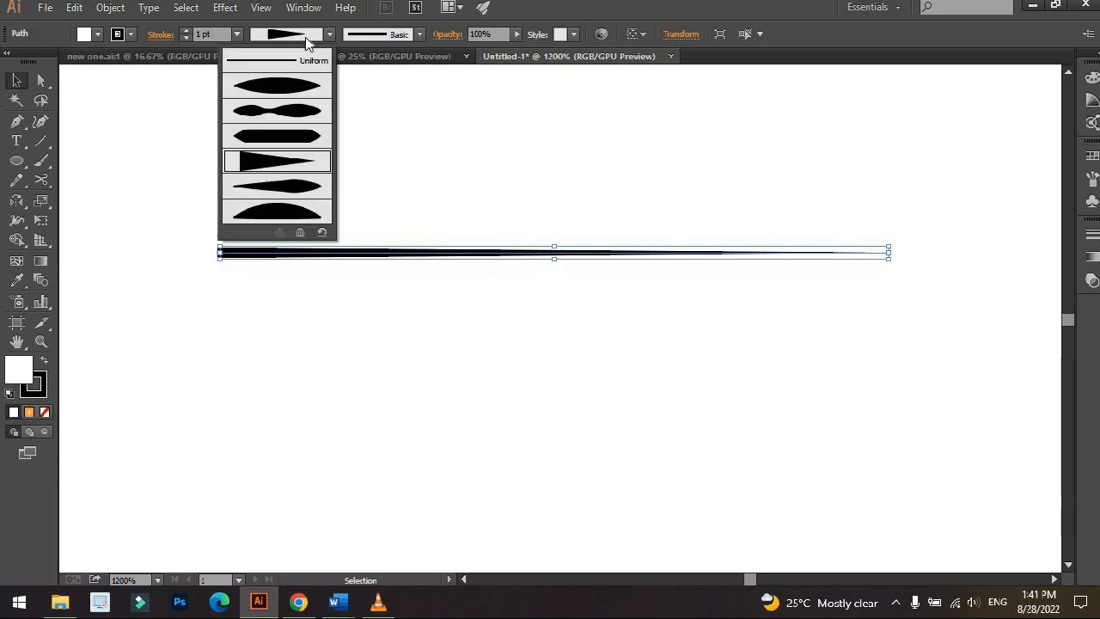
click(290, 139)
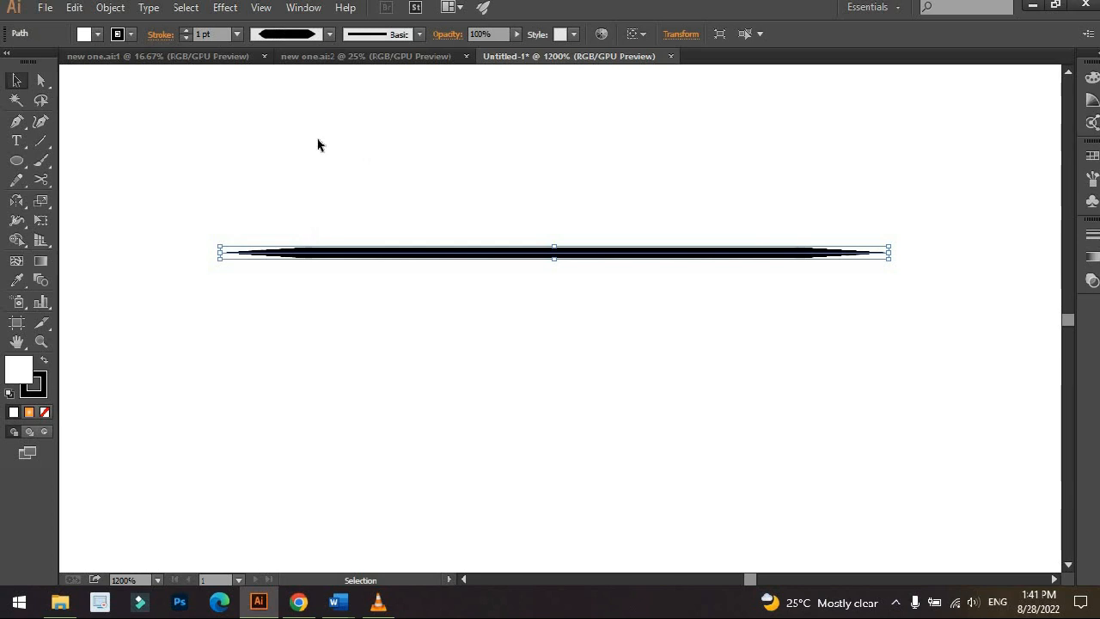
click(556, 193)
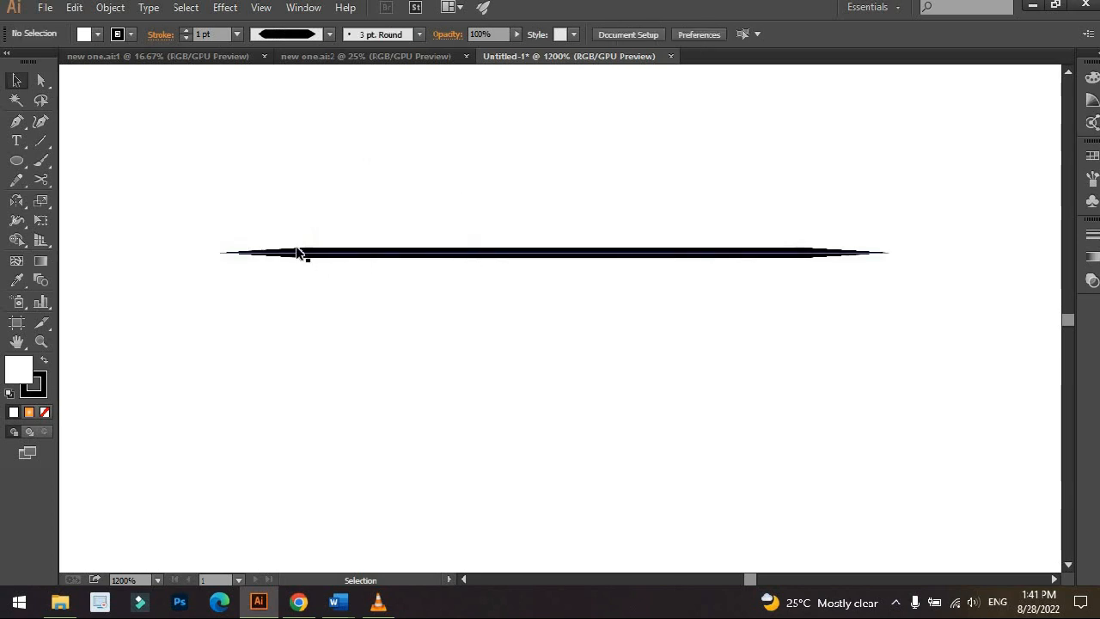
Apply the 3.00 bristle brush to the blue leaf's outline and deselect the leaf.
scroll(278, 249, up, 3)
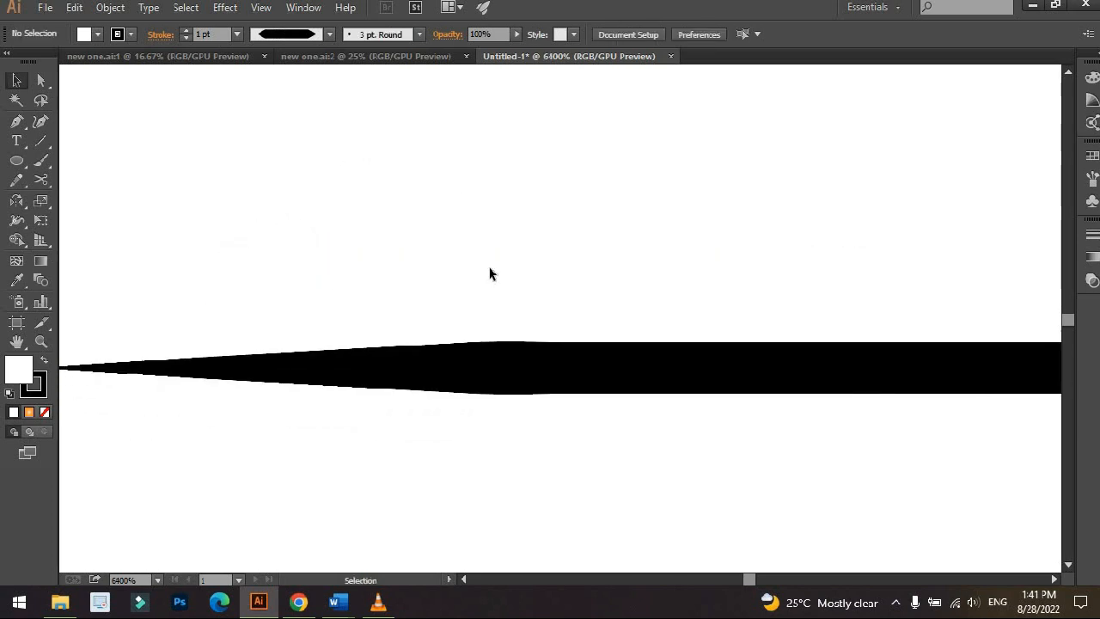
scroll(283, 253, down, 4)
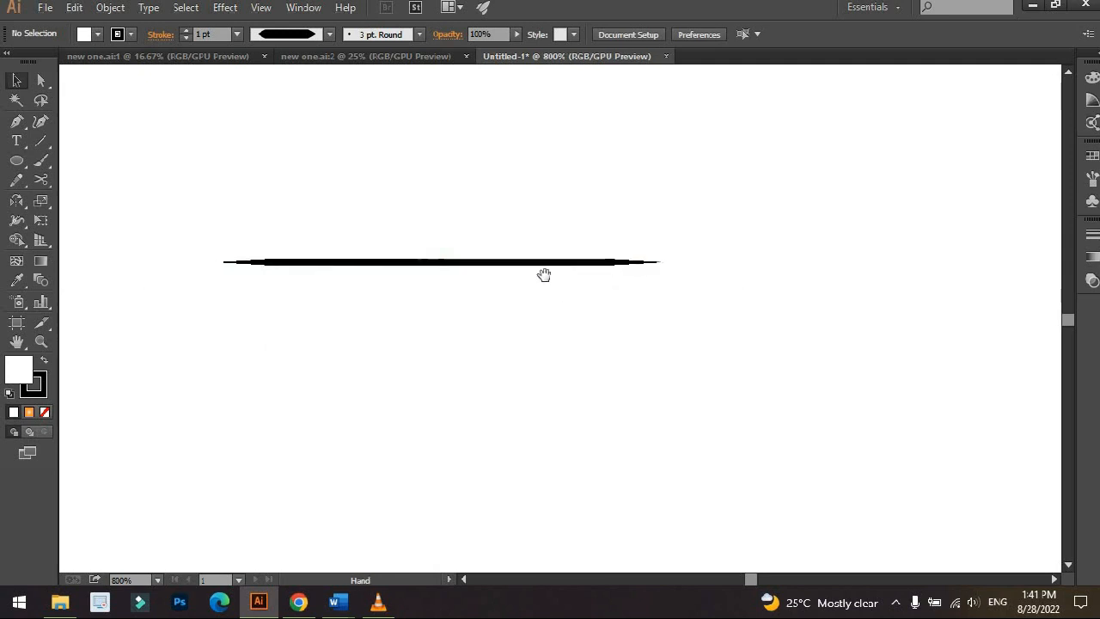
scroll(590, 283, down, 2)
scroll(383, 287, right, 5)
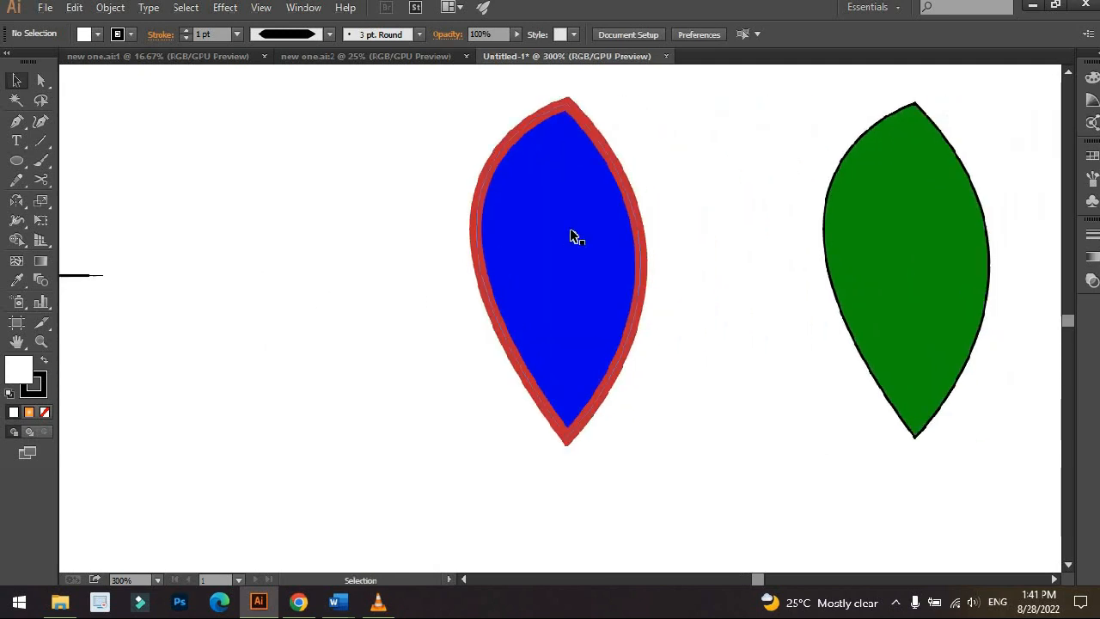
scroll(572, 235, up, 1)
drag(572, 223, 431, 285)
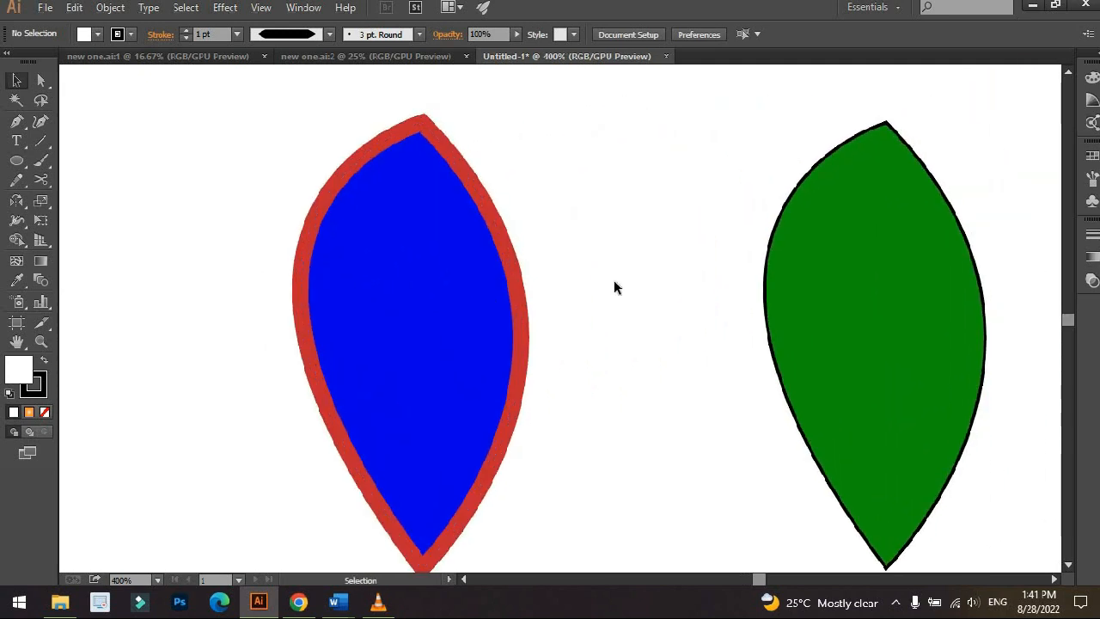
click(470, 286)
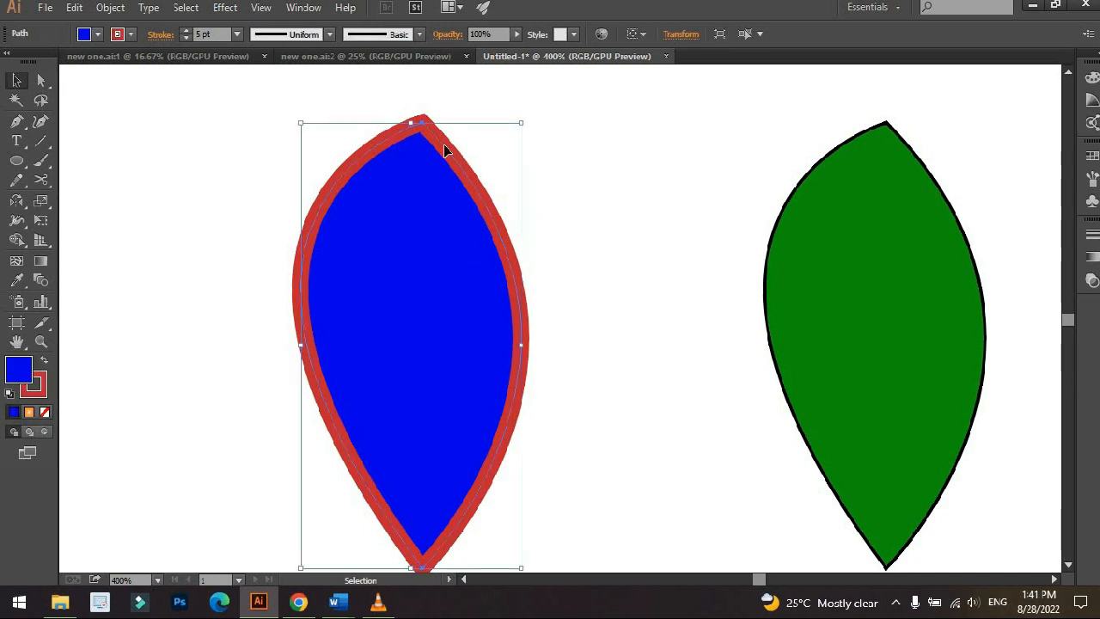
click(356, 34)
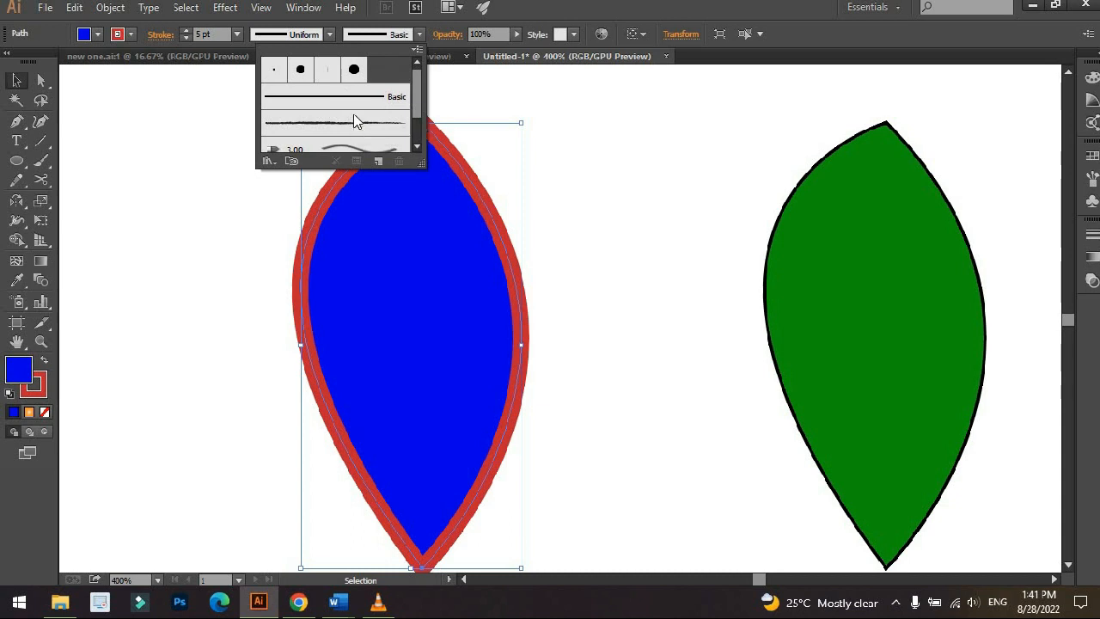
scroll(356, 122, down, 2)
scroll(364, 107, up, 2)
click(340, 148)
scroll(594, 214, down, 1)
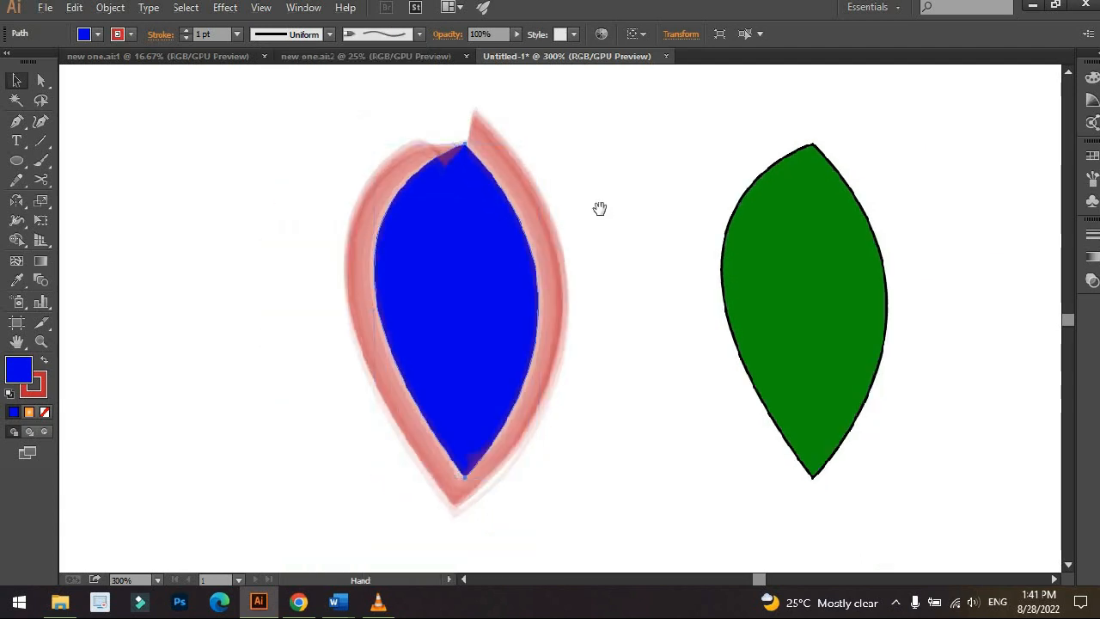
click(630, 216)
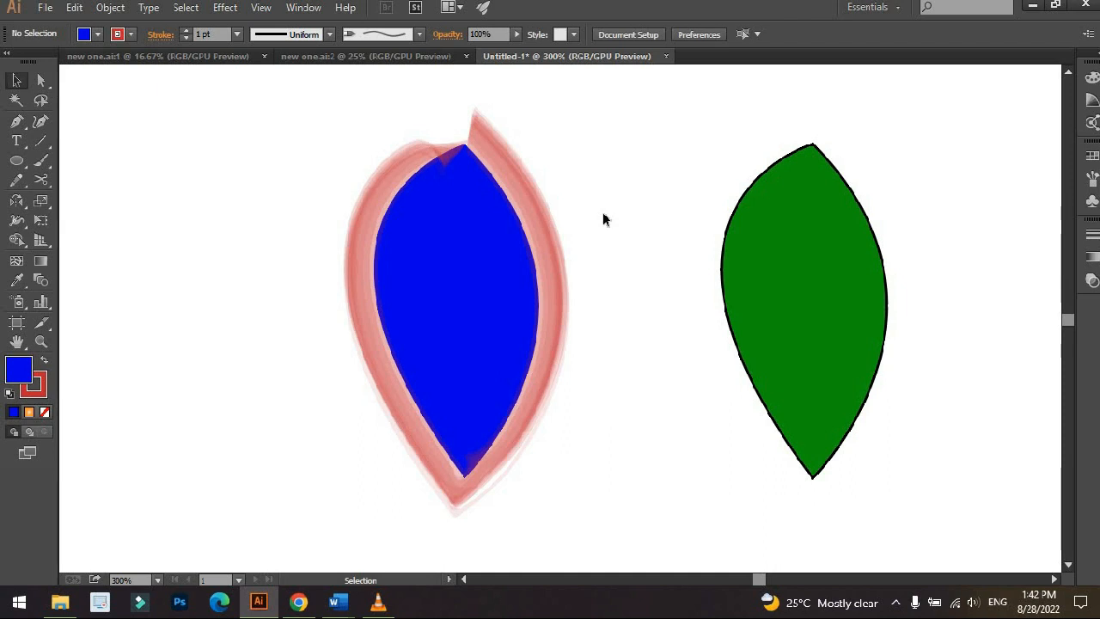
Change the blue leaf's brush definition to the brown stitched pattern brush and deselect the leaf.
click(510, 278)
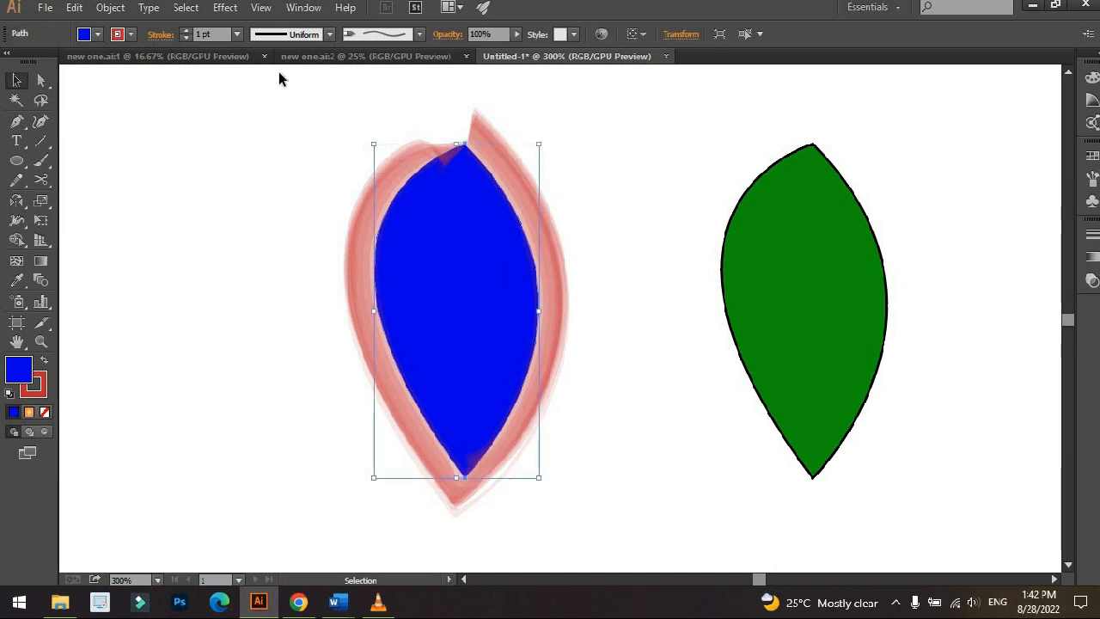
click(369, 34)
scroll(357, 112, down, 2)
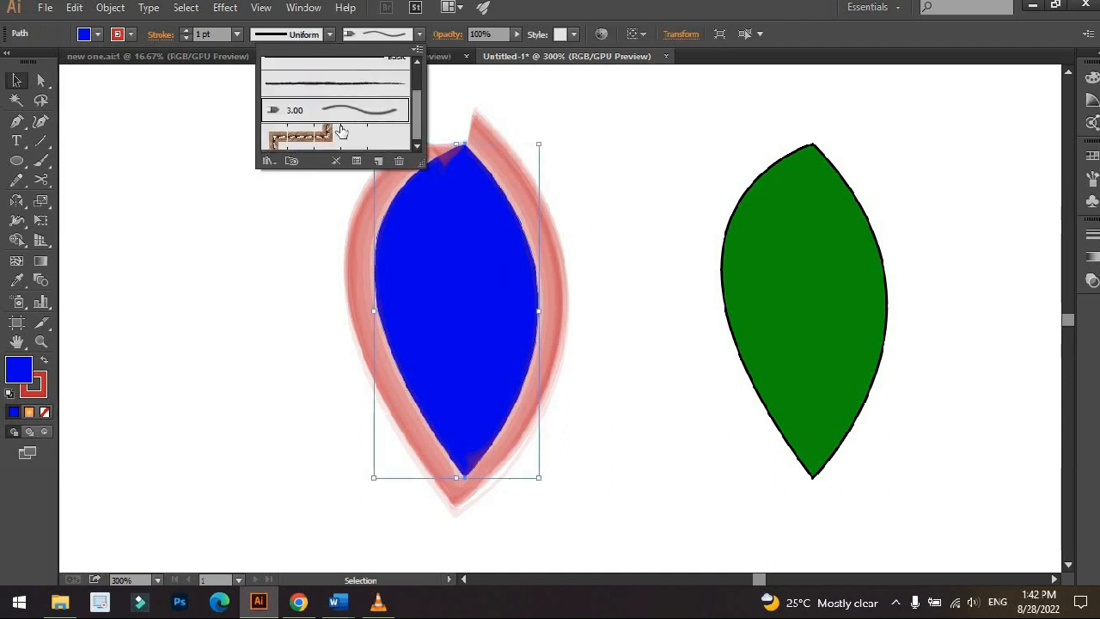
click(323, 141)
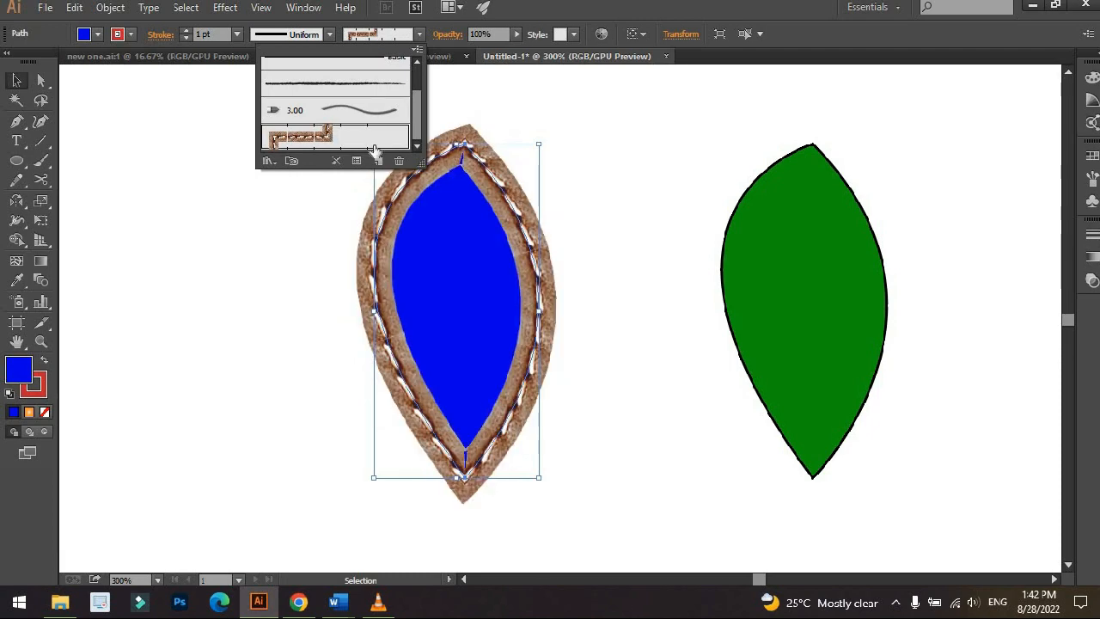
key(Escape)
scroll(503, 215, up, 2)
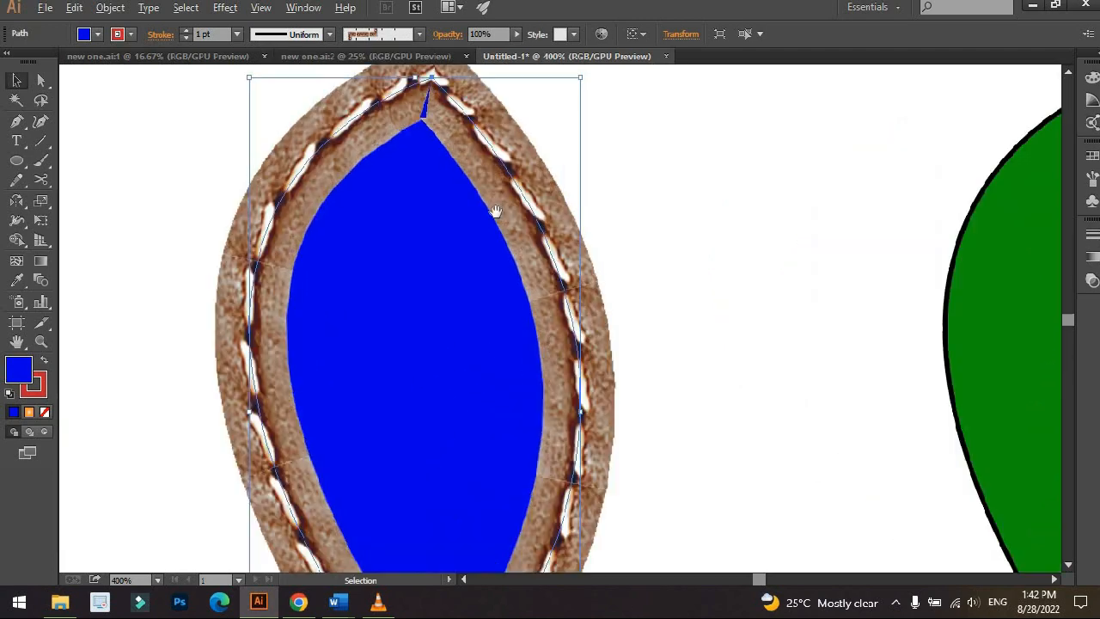
drag(504, 216, 505, 189)
scroll(503, 186, down, 1)
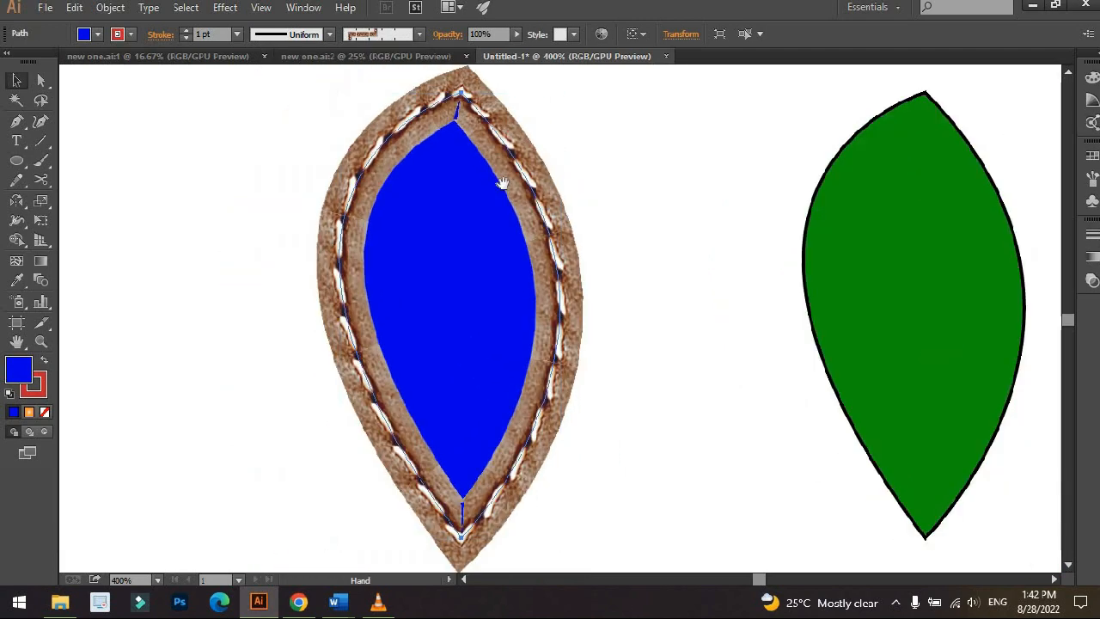
click(667, 209)
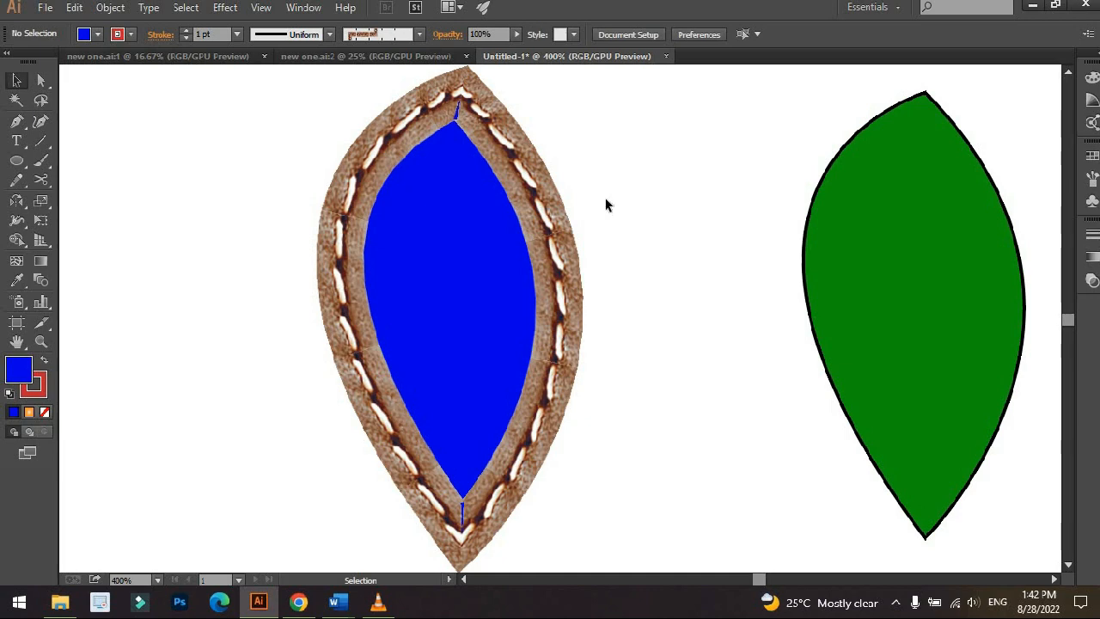
Change the blue leaf's brush definition to the rough charcoal-like art brush, inspect the outline up close and deselect the leaf.
click(568, 202)
click(398, 35)
click(398, 34)
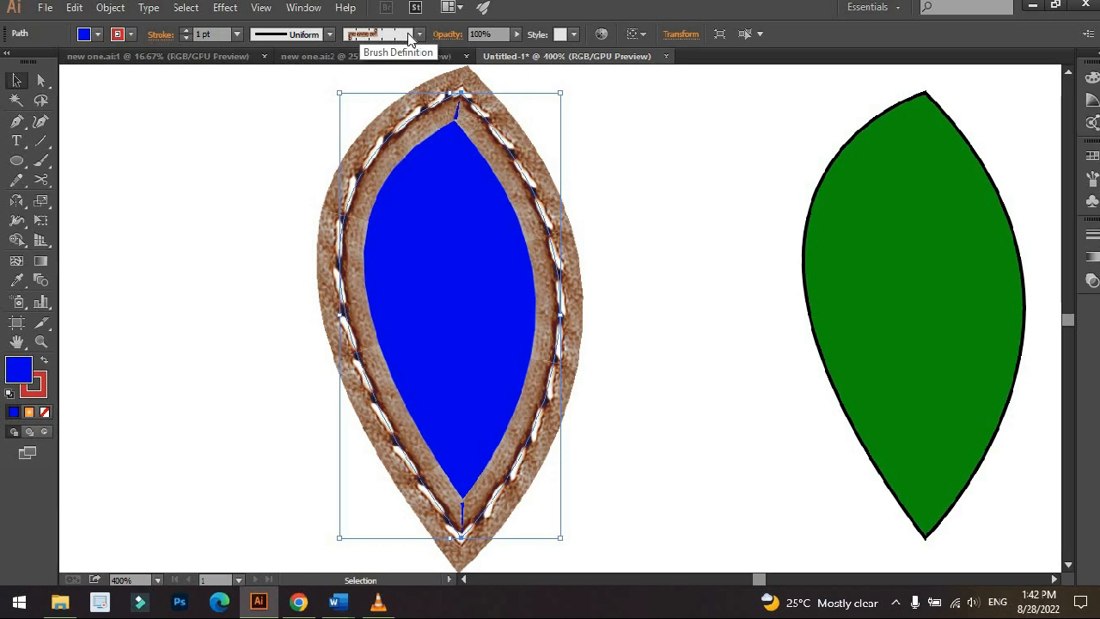
click(398, 34)
drag(425, 163, 425, 354)
click(359, 127)
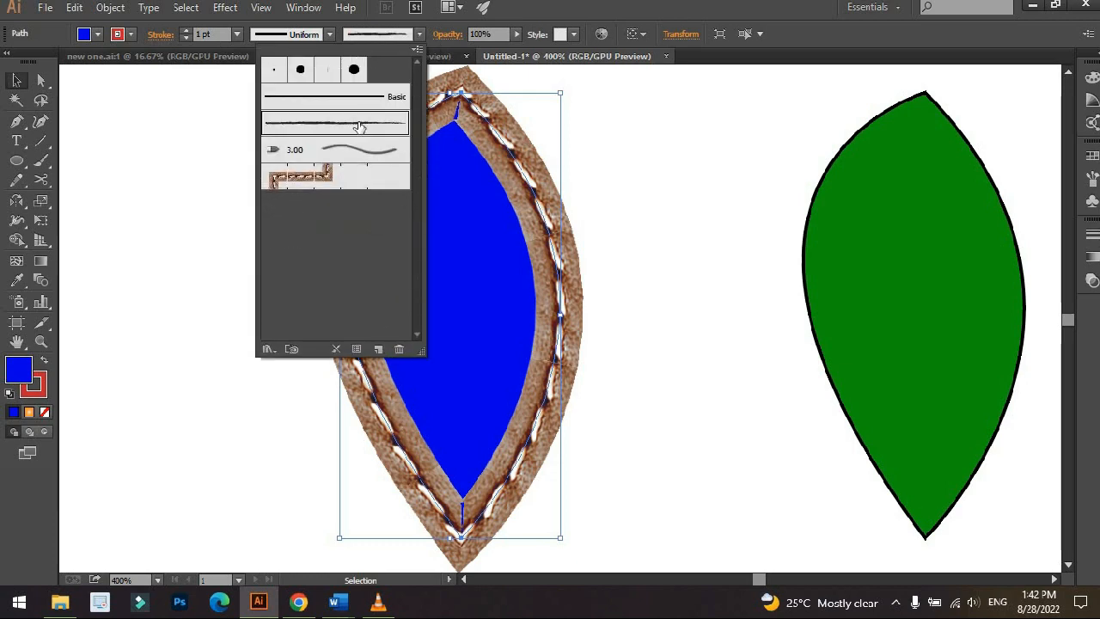
click(568, 213)
scroll(525, 169, up, 5)
drag(519, 299, 539, 544)
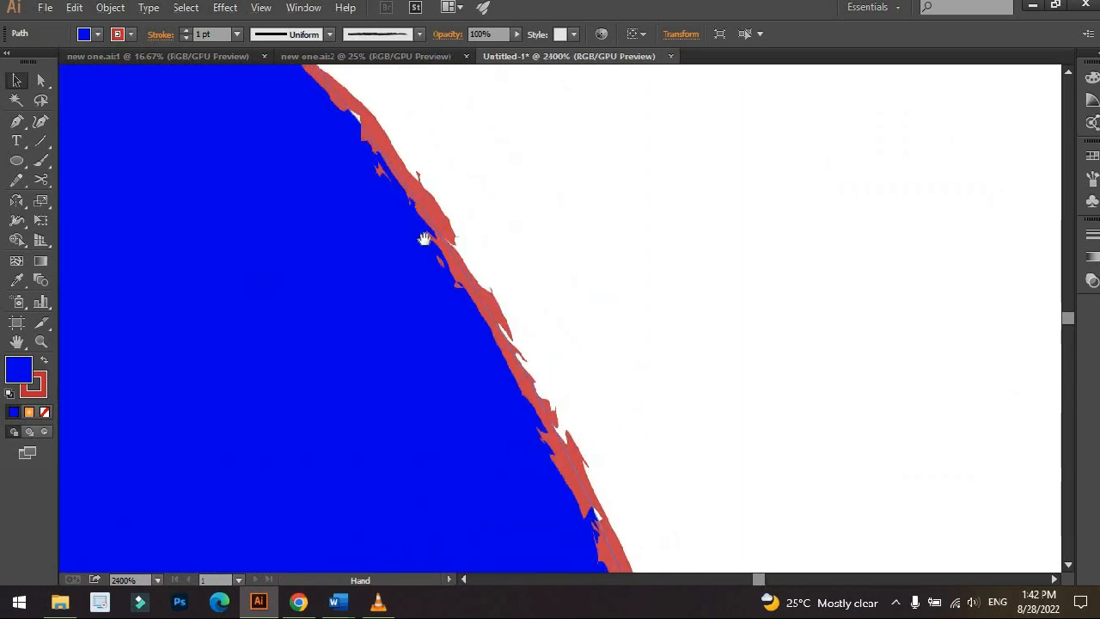
drag(425, 238, 611, 338)
scroll(525, 261, down, 2)
drag(497, 268, 506, 211)
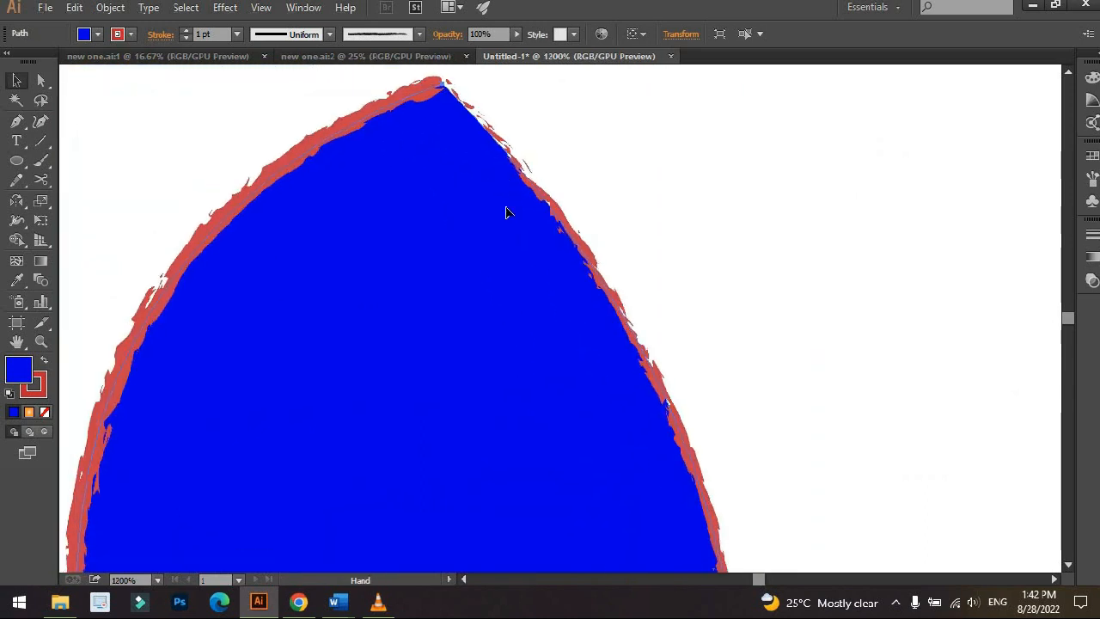
scroll(559, 241, down, 3)
click(649, 262)
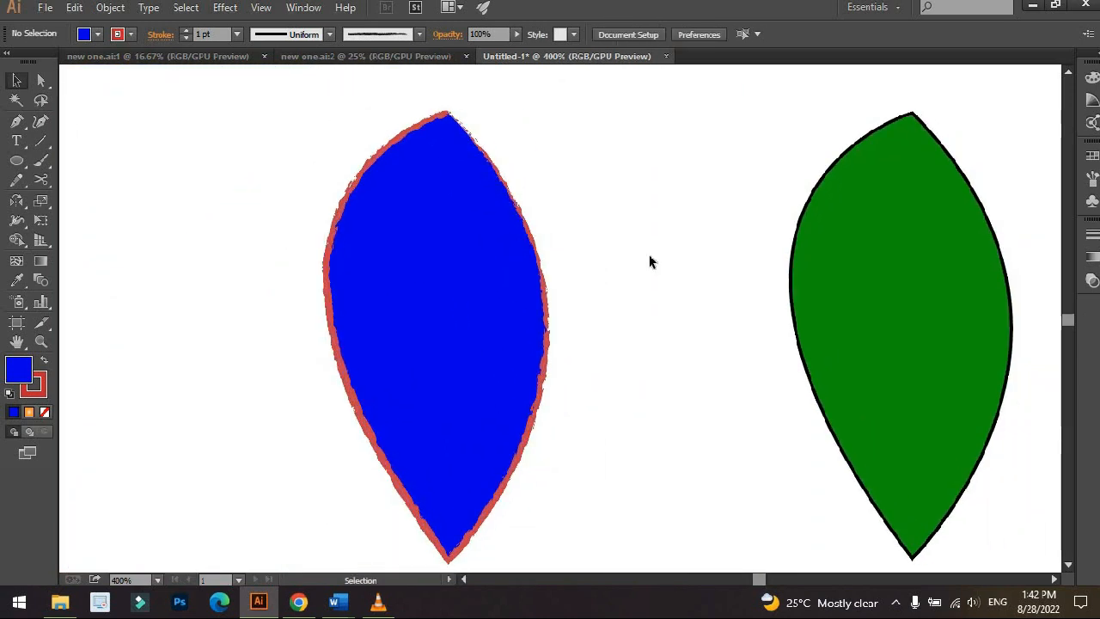
click(473, 237)
scroll(469, 231, down, 1)
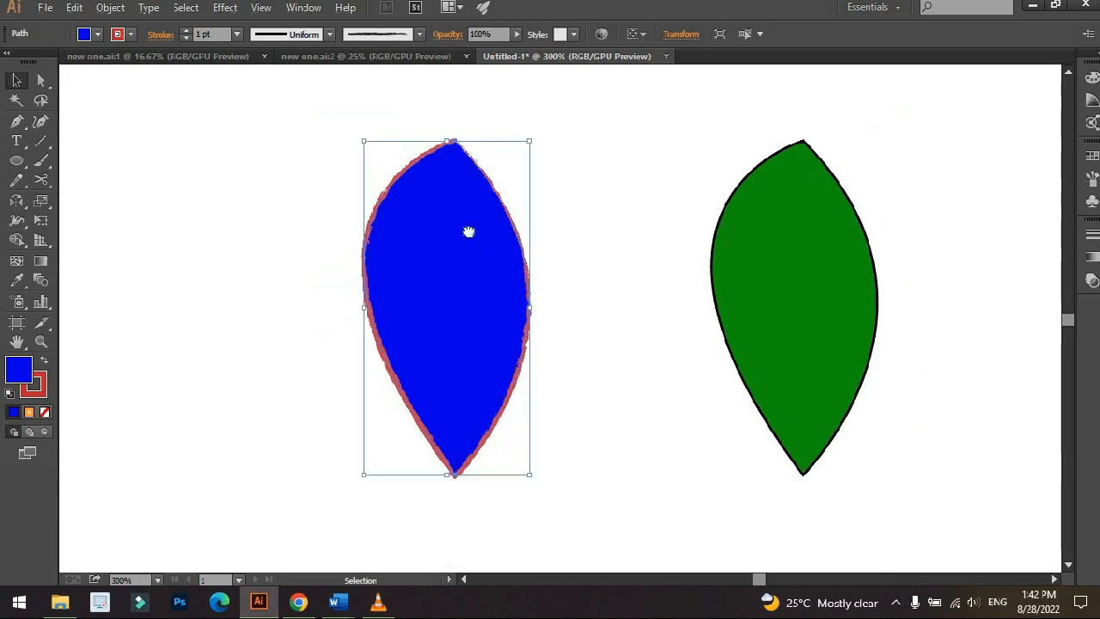
scroll(466, 226, up, 1)
click(611, 224)
click(490, 228)
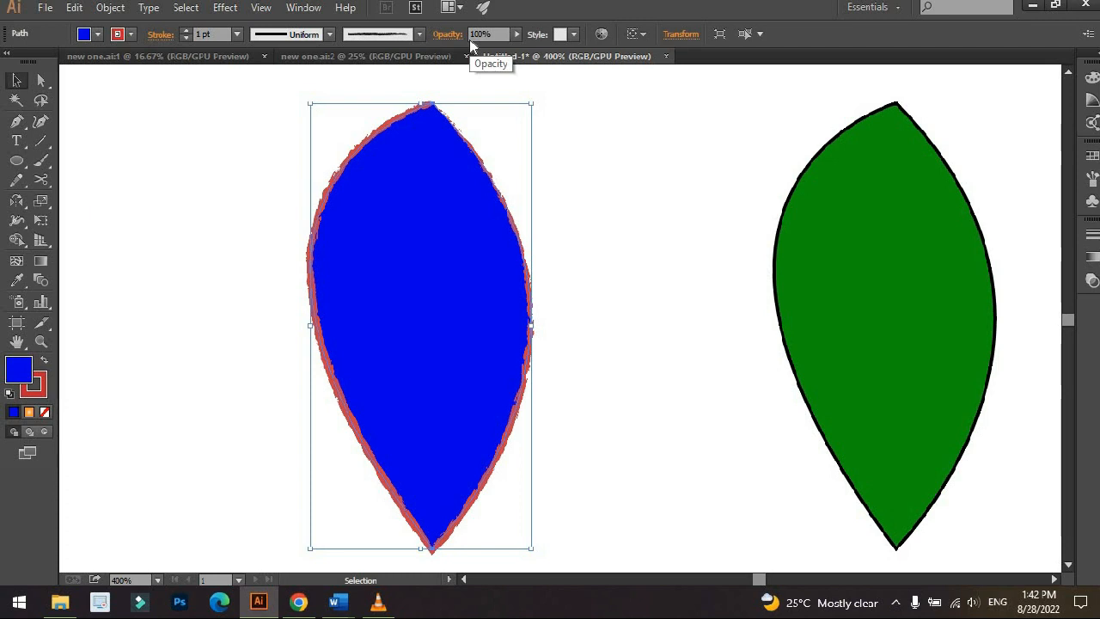
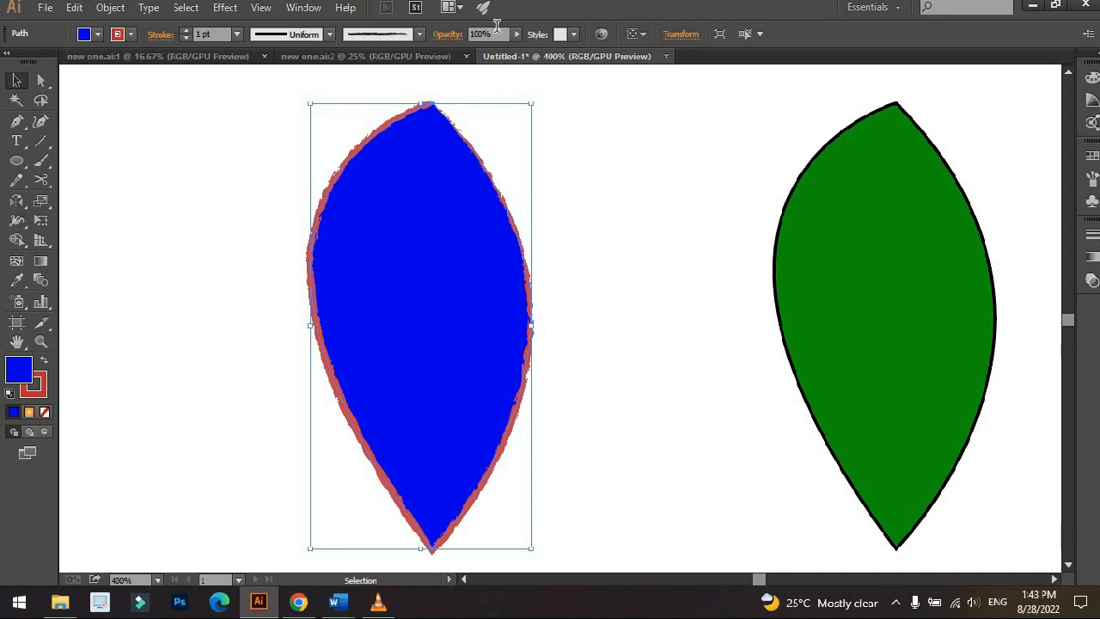
click(546, 176)
click(481, 224)
click(550, 241)
key(ctrl+z)
click(587, 242)
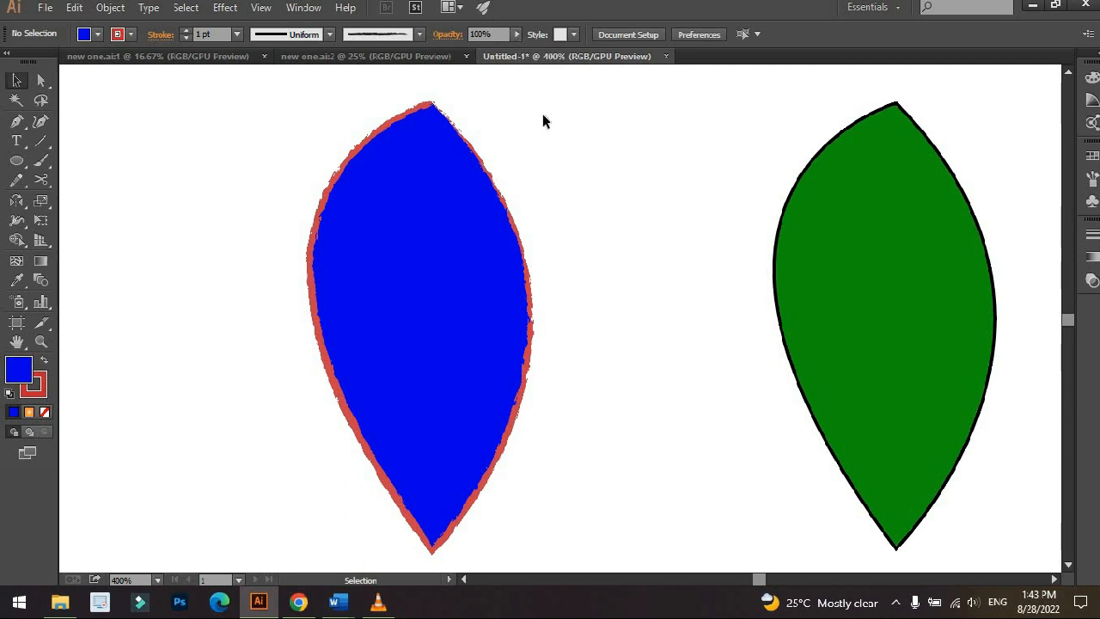
click(478, 199)
click(590, 166)
Set the blue leaf's opacity to 30% and deselect the leaf.
click(469, 207)
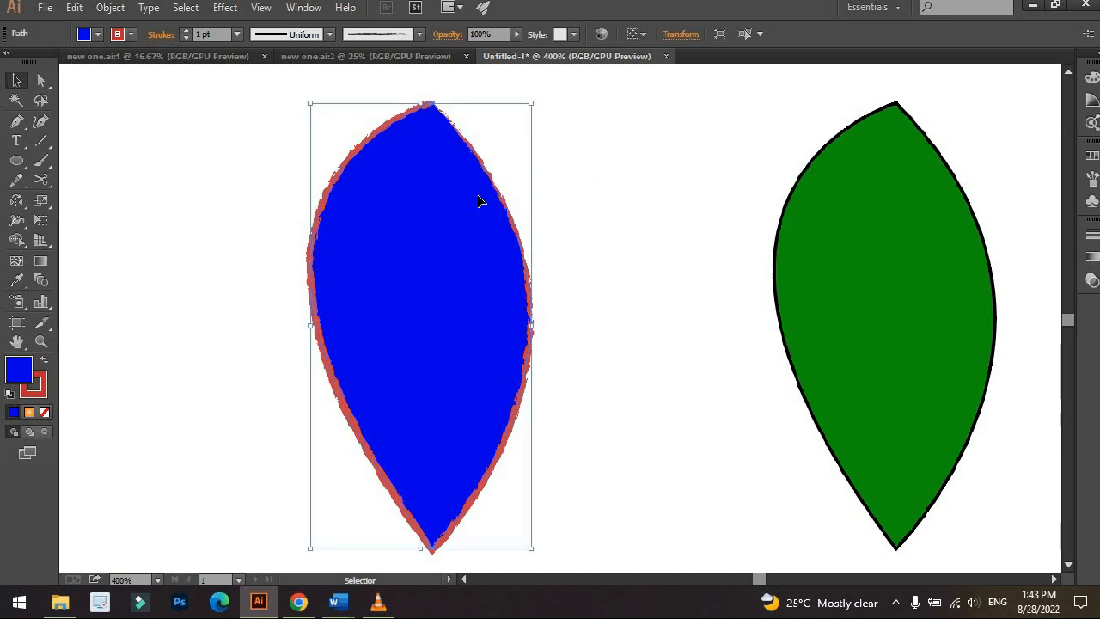
click(516, 34)
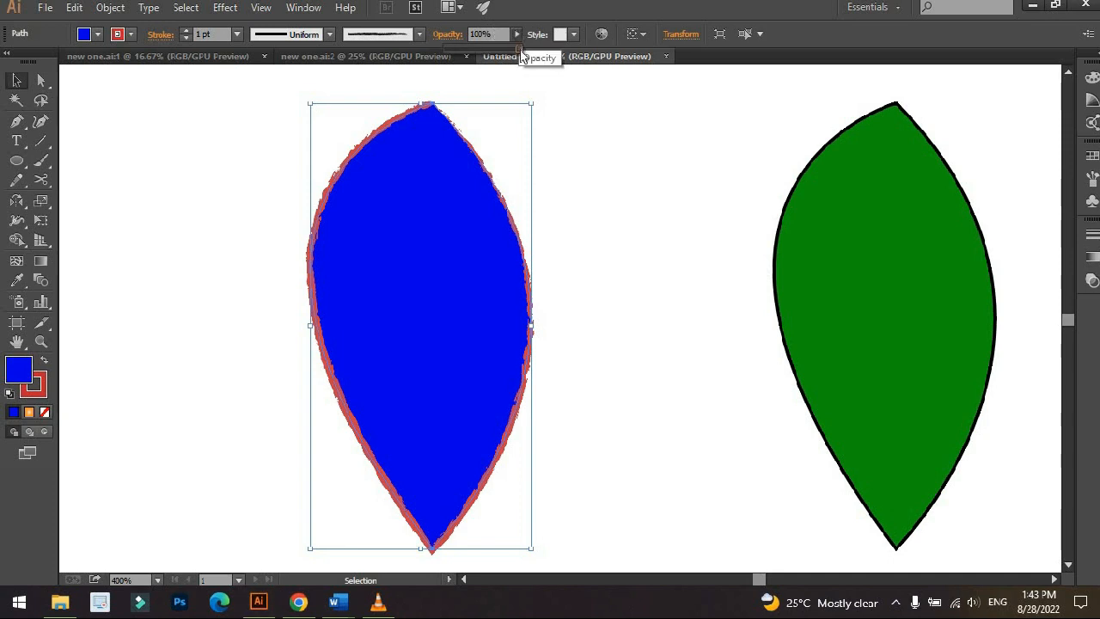
drag(514, 50, 470, 51)
click(612, 189)
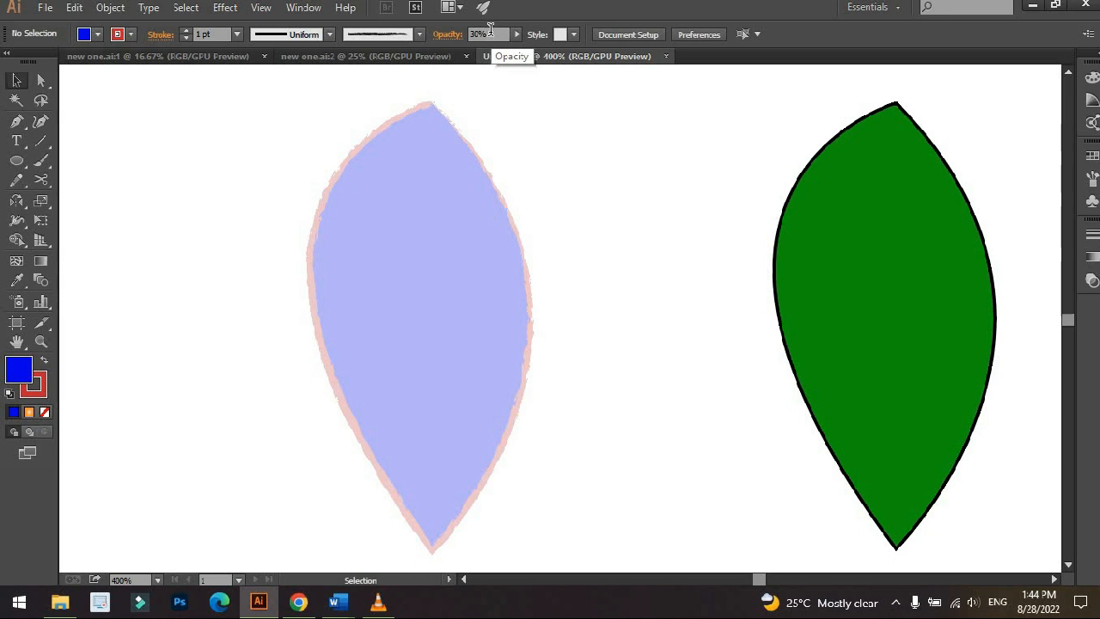
Lower the blue leaf's opacity step by step to 7% and deselect the leaf.
click(444, 262)
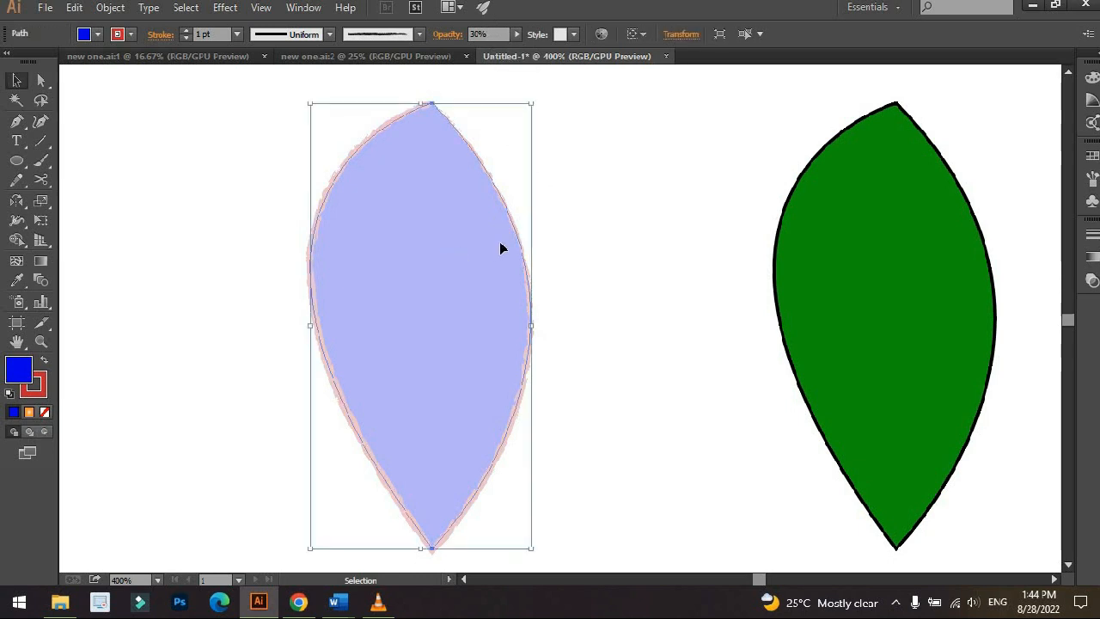
click(497, 32)
key(Down)
key(Down)
key(Down)
key(Down)
key(Down)
key(Down)
key(Down)
key(Down)
key(Down)
key(Down)
key(Down)
key(Down)
key(Down)
key(Down)
key(Down)
key(Down)
key(Down)
key(Down)
key(Down)
key(Down)
key(Down)
scroll(498, 18, down, 2)
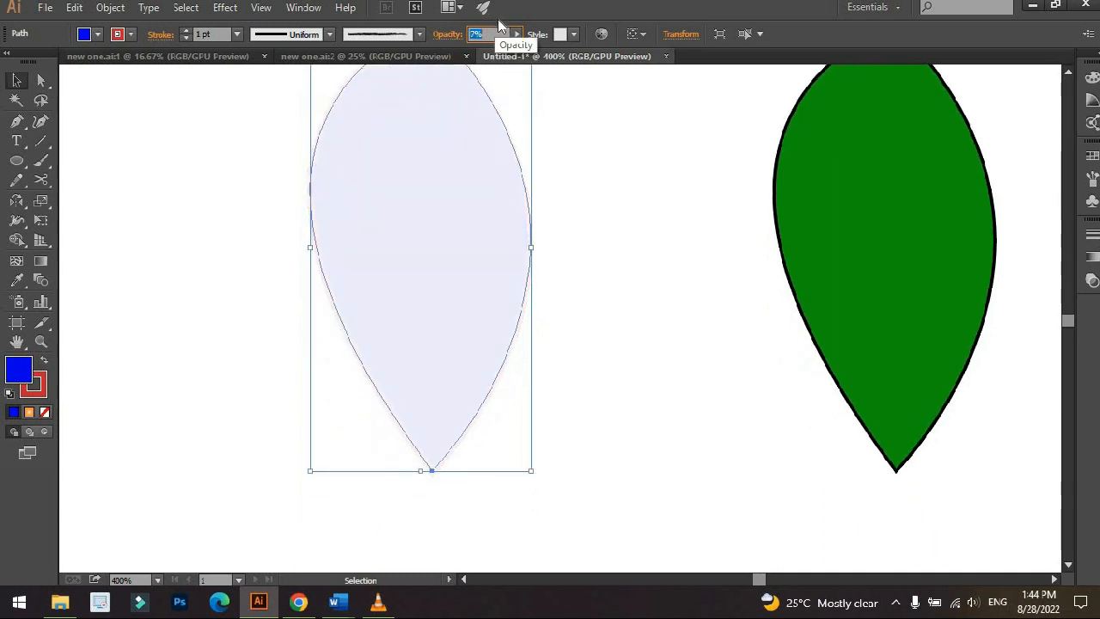
scroll(587, 175, up, 3)
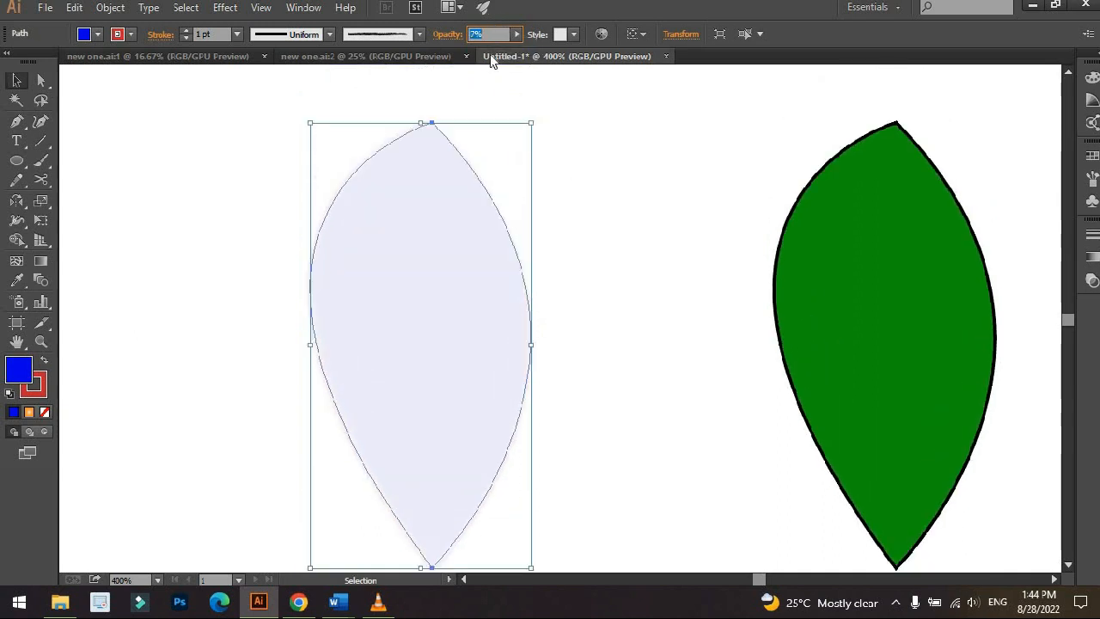
click(606, 189)
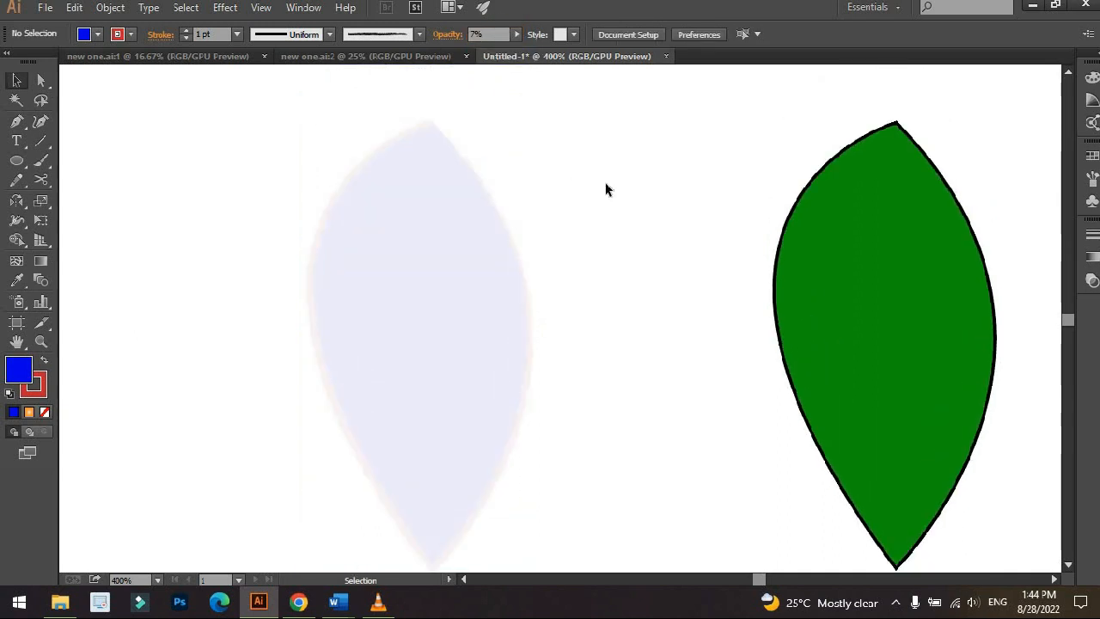
Lower the leaf's opacity to 0% and deselect it.
click(439, 121)
click(488, 32)
key(Down)
key(Down)
key(Down)
key(Down)
key(Down)
key(Down)
key(Down)
click(622, 232)
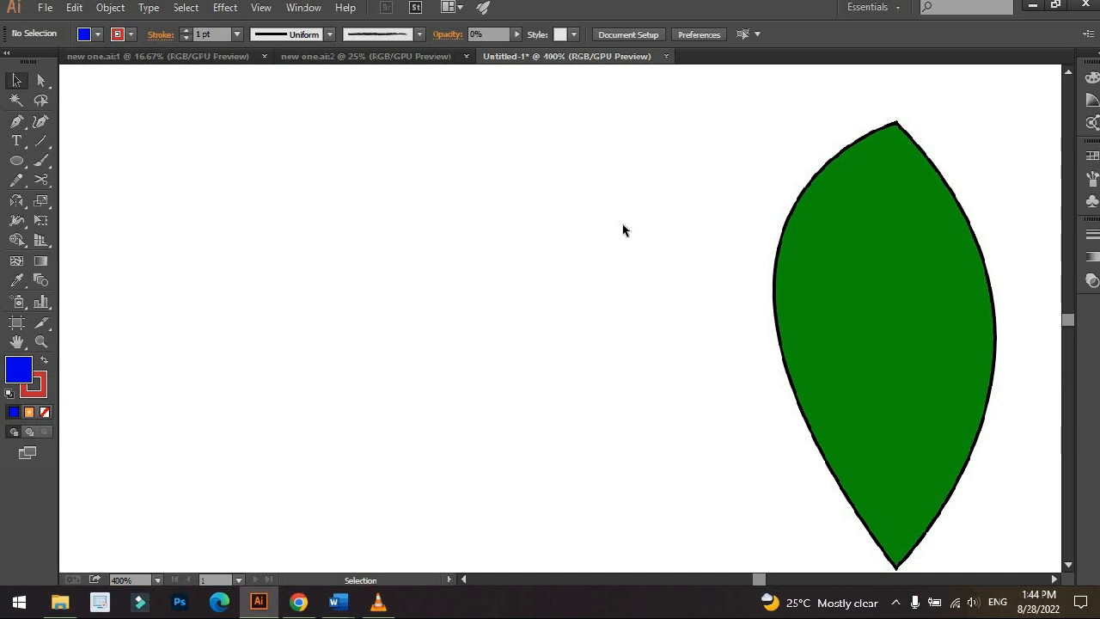
Select the fully transparent leaf beside the green one, set its opacity to 100% and deselect it.
drag(619, 205, 348, 325)
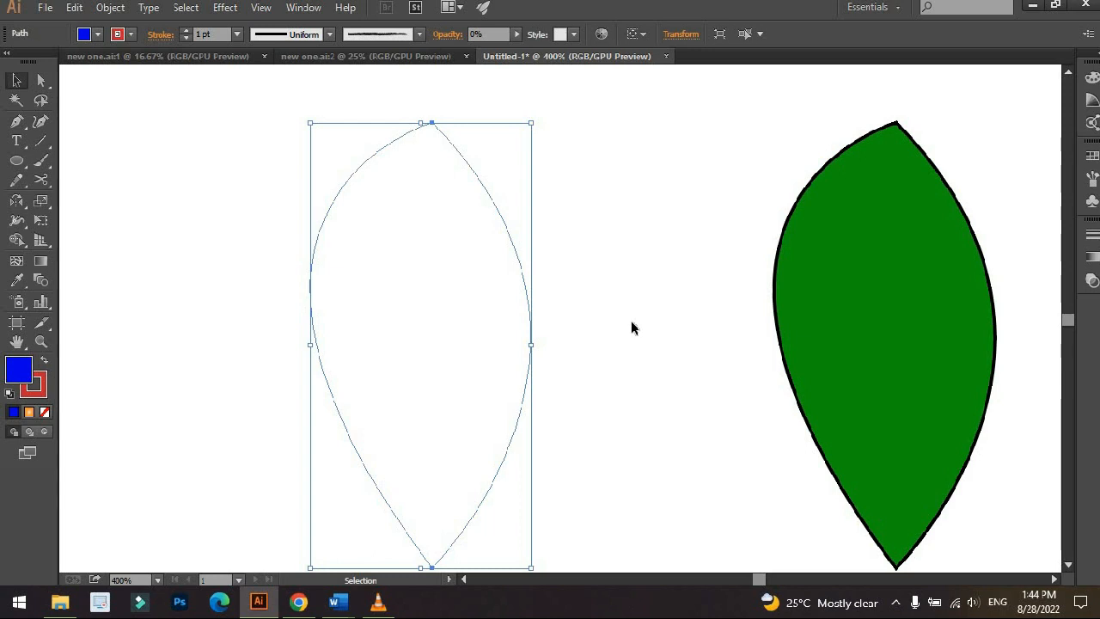
click(517, 33)
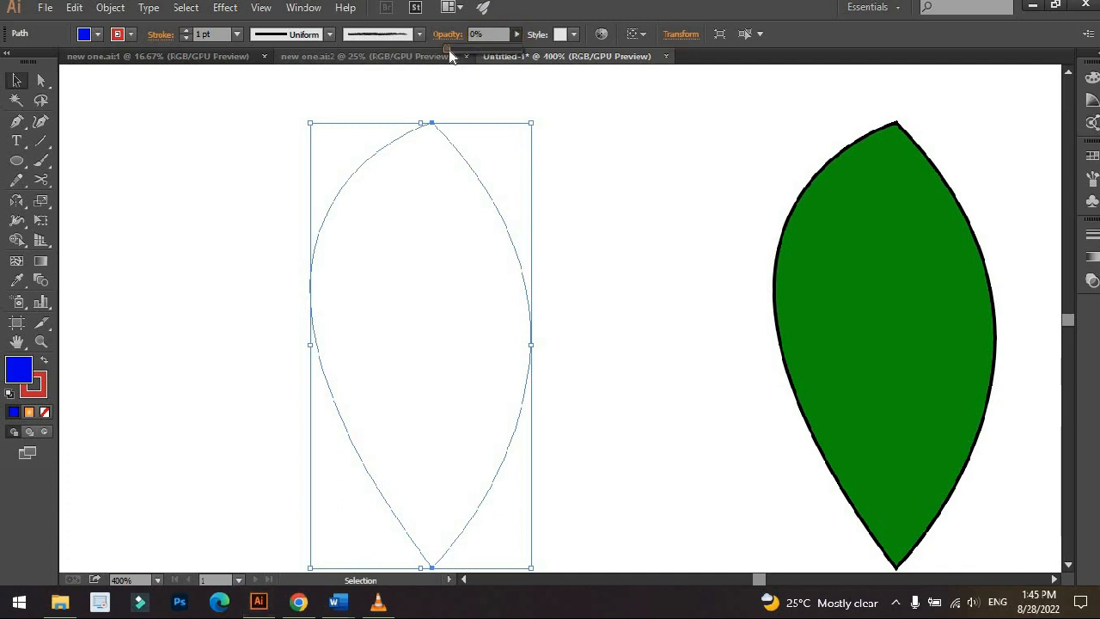
drag(450, 50, 546, 55)
click(623, 269)
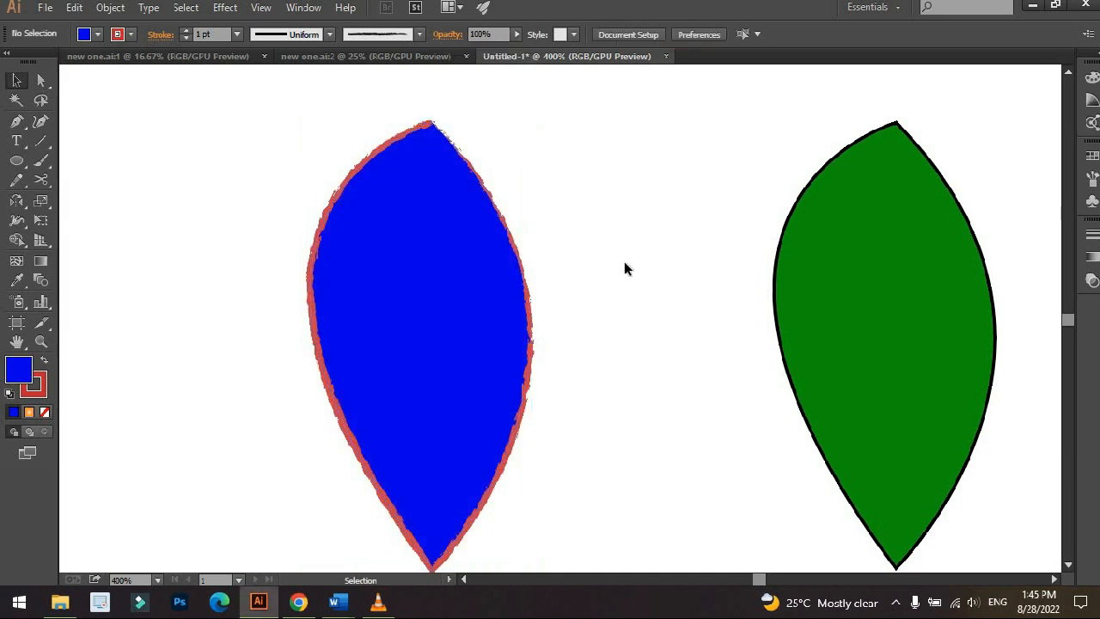
scroll(555, 232, right, 3)
scroll(555, 232, down, 1)
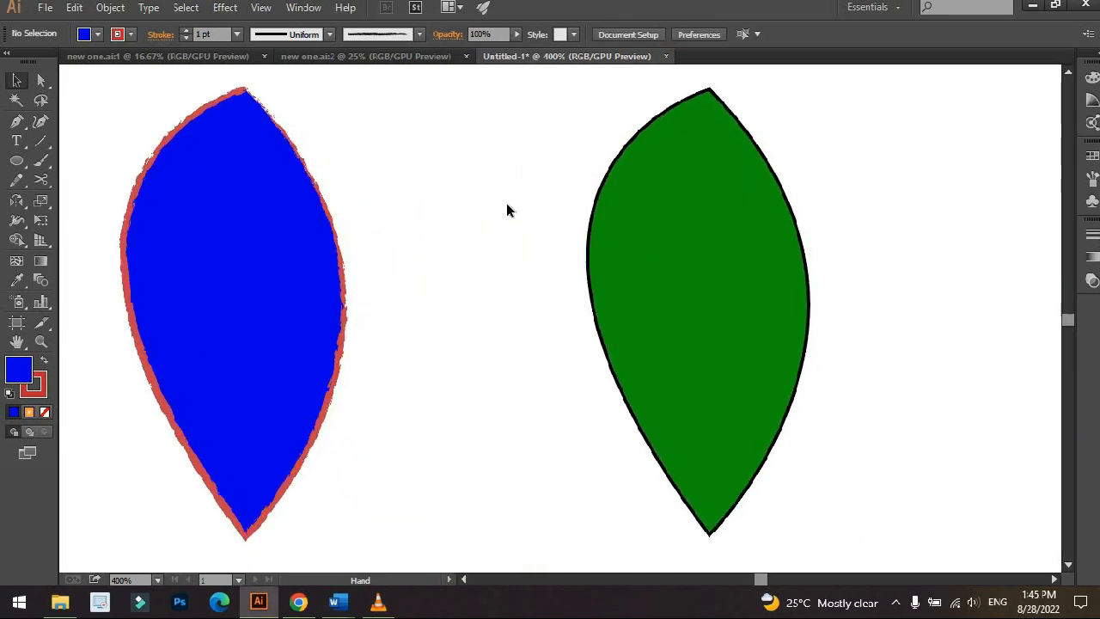
Move the blue leaf so it partly overlaps behind the green leaf, and lower the green leaf's opacity to 48%.
drag(320, 219, 640, 226)
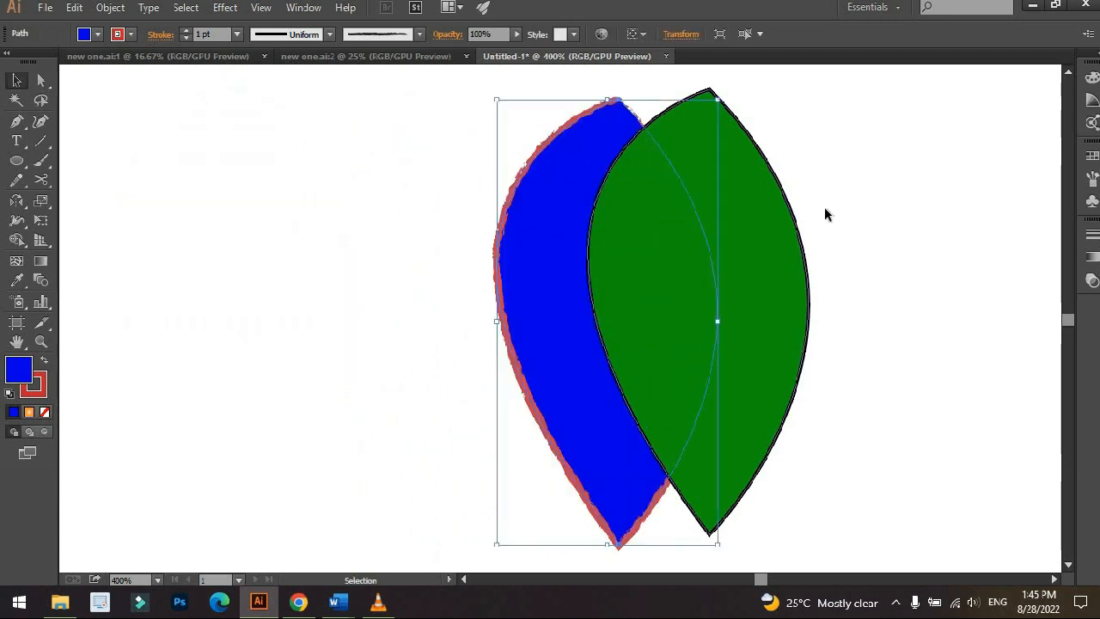
click(756, 225)
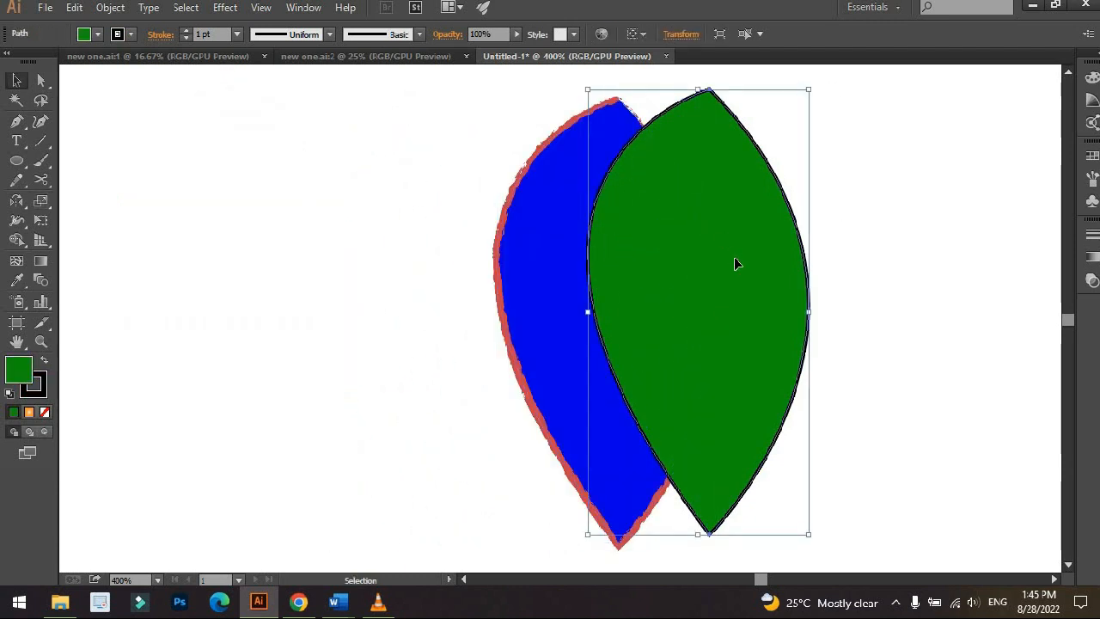
click(519, 34)
drag(516, 49, 481, 50)
click(906, 254)
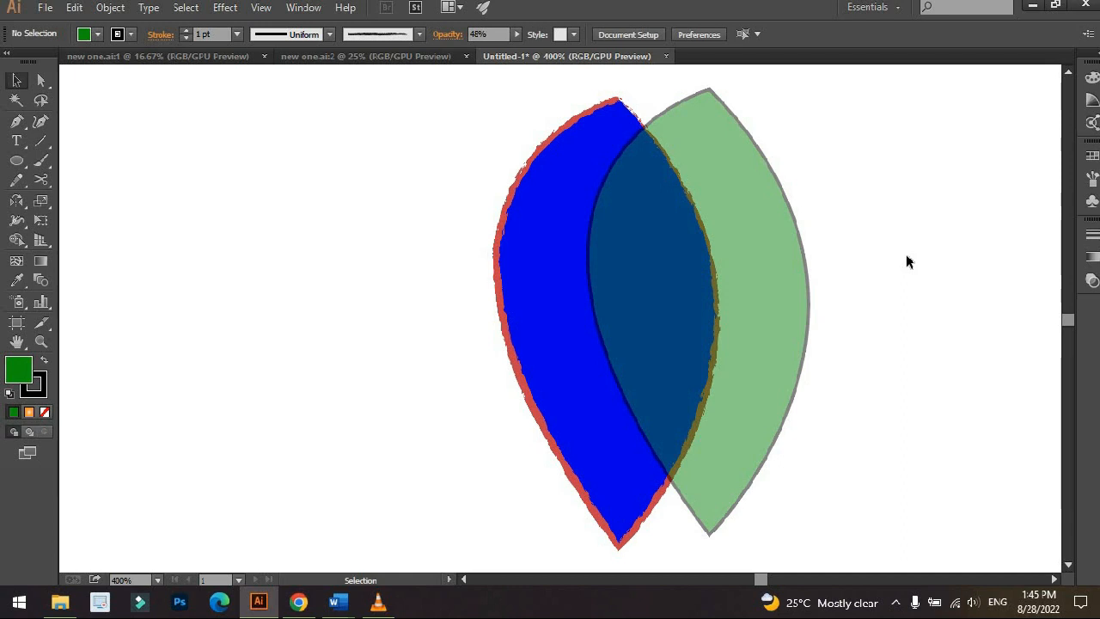
drag(908, 191, 508, 348)
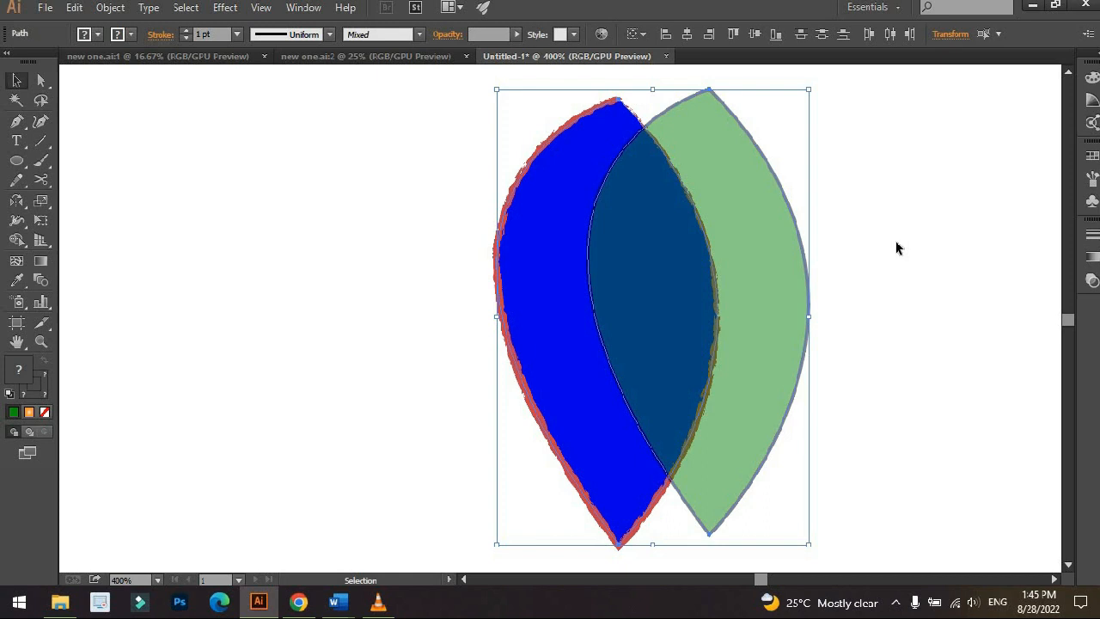
scroll(878, 220, down, 1)
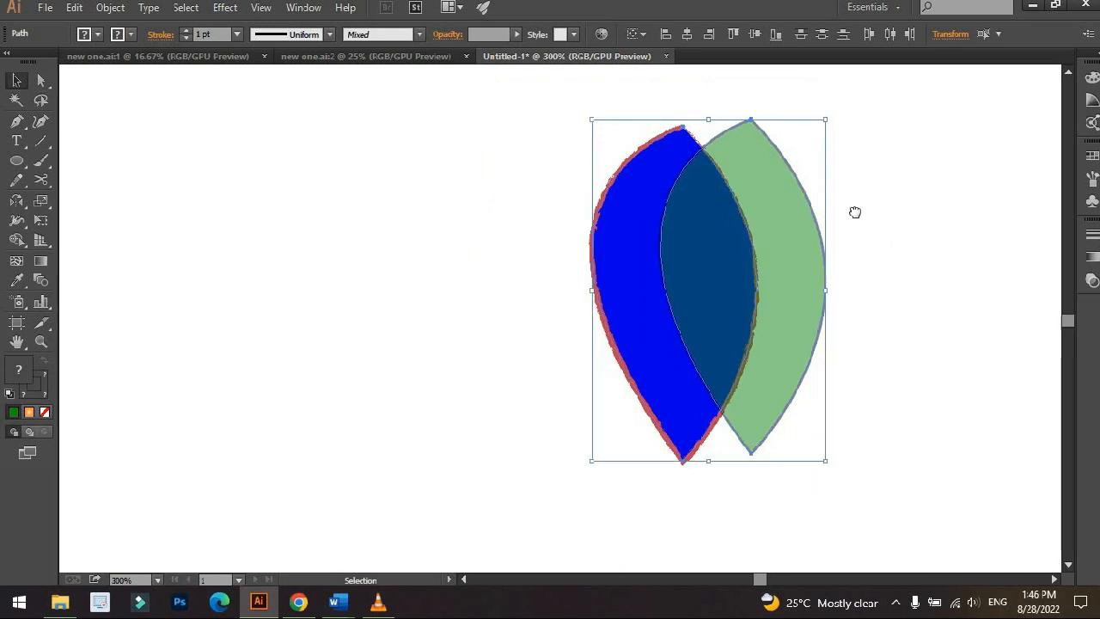
drag(855, 212, 757, 199)
scroll(685, 171, up, 1)
drag(645, 178, 623, 179)
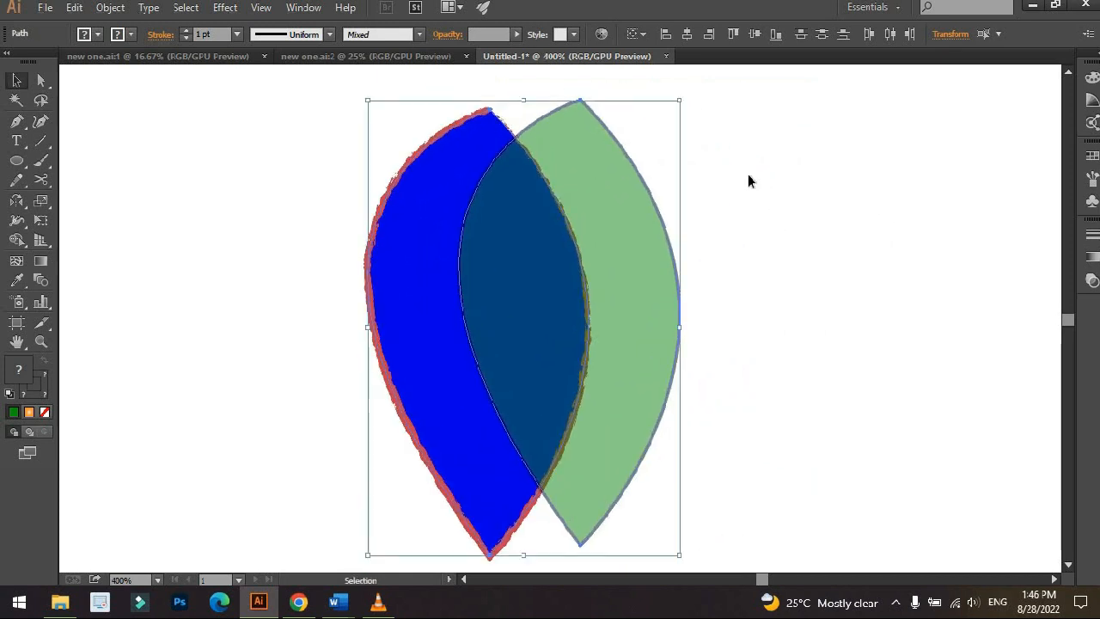
click(748, 176)
Draw a closed Pen shape bridging the upper tips of the two leaves, following the green leaf's curved edge down to their crossing.
scroll(739, 176, down, 1)
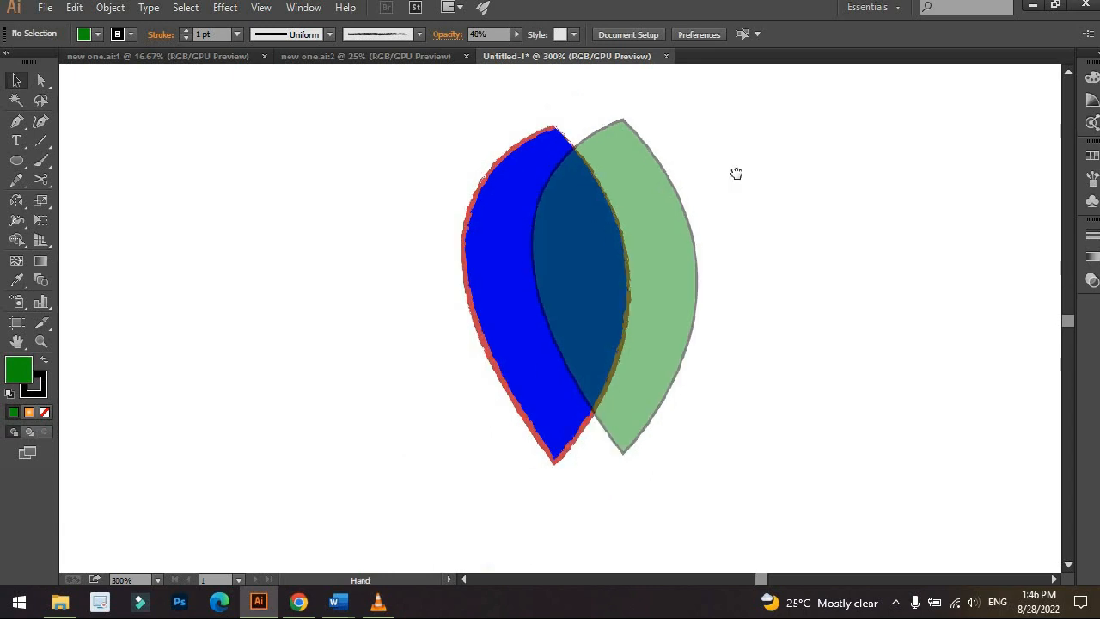
key(p)
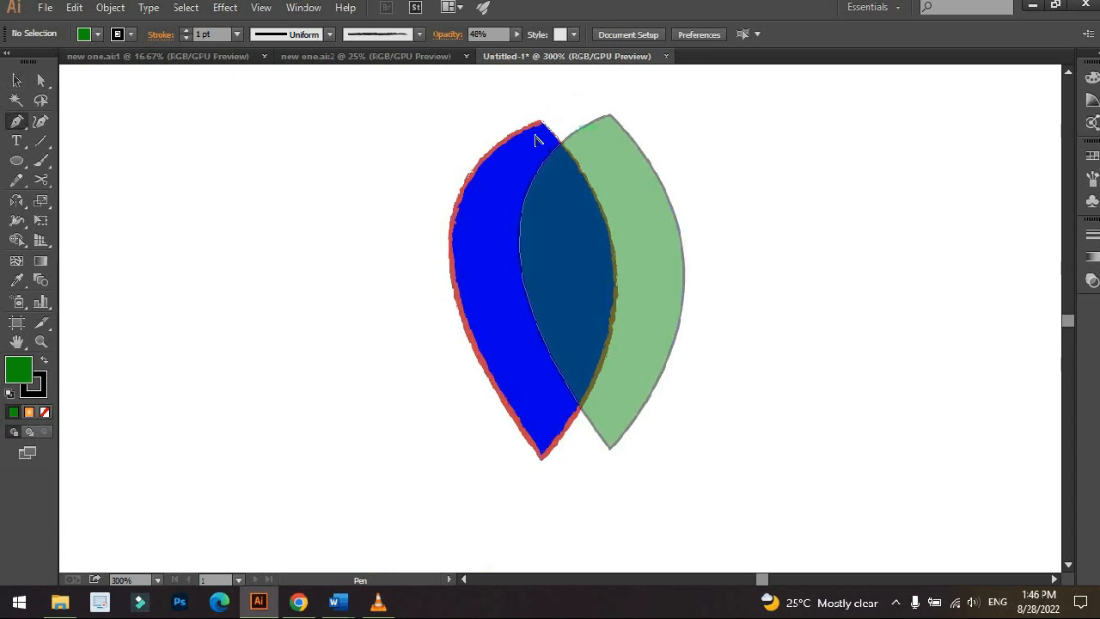
scroll(536, 140, up, 2)
scroll(547, 143, up, 2)
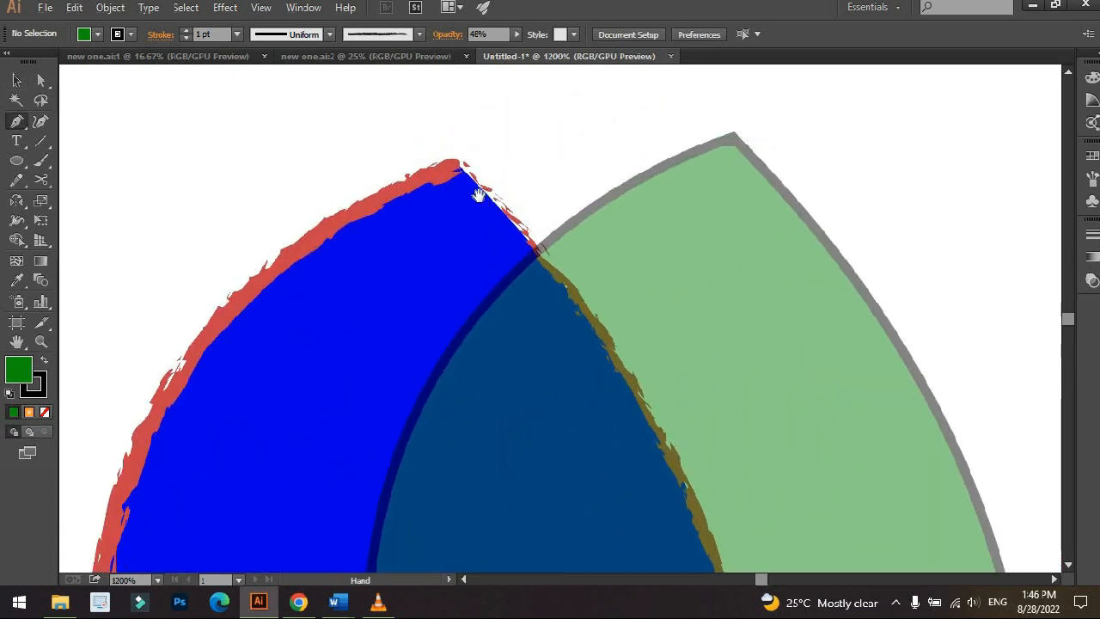
click(461, 165)
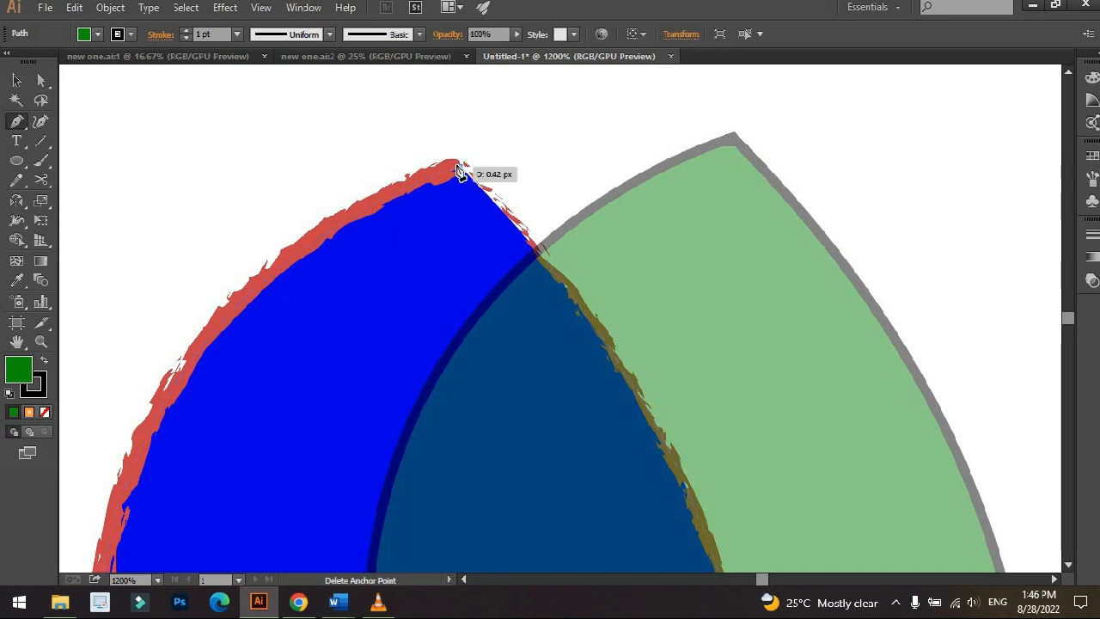
click(733, 139)
drag(534, 257, 444, 336)
click(534, 254)
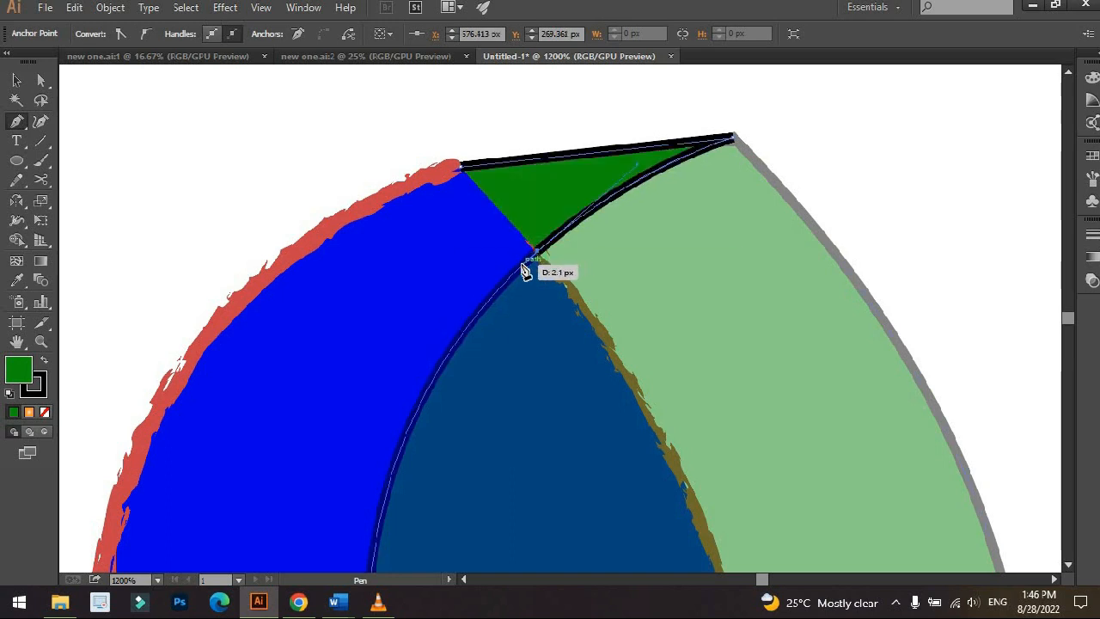
click(422, 182)
drag(461, 173, 463, 172)
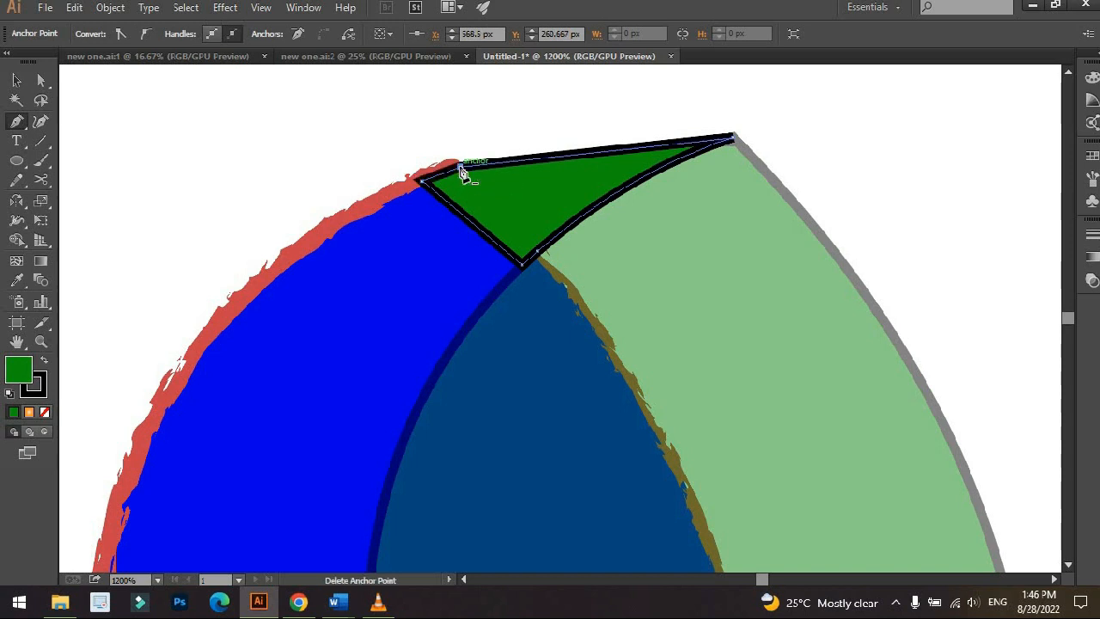
Copy the blue leaf's fill and red stroke onto the bridging shape with the Eyedropper and deselect it.
click(19, 282)
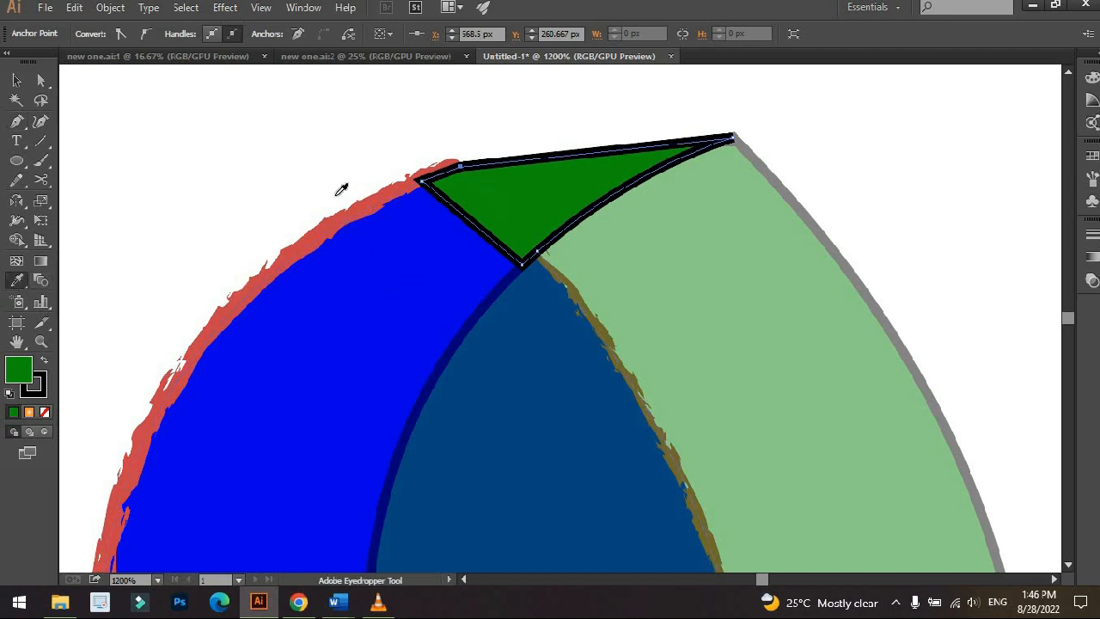
click(493, 273)
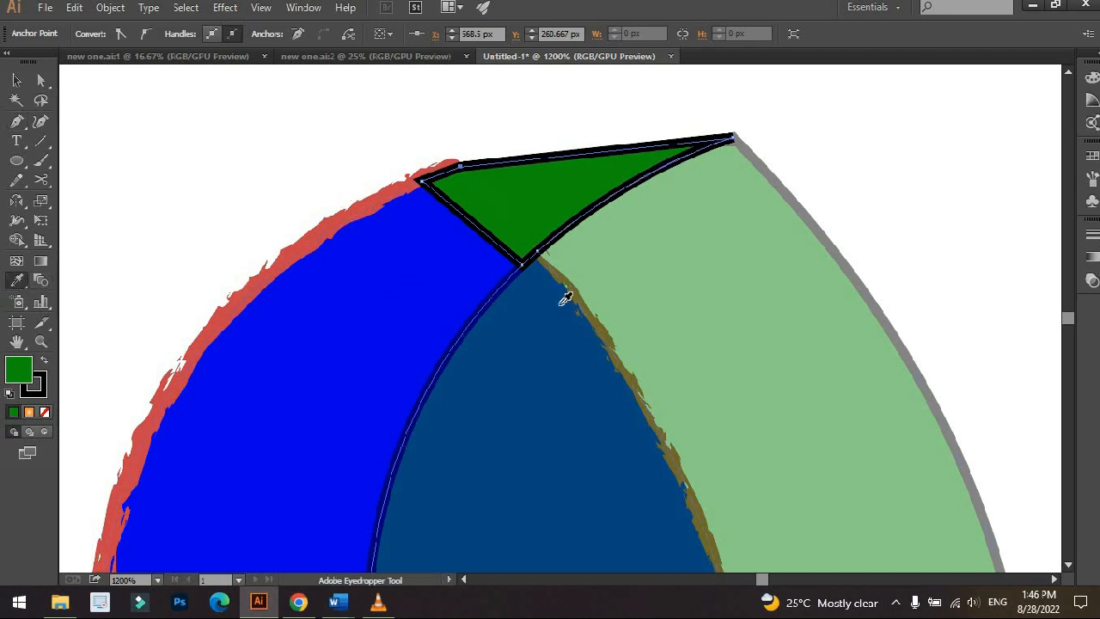
click(384, 290)
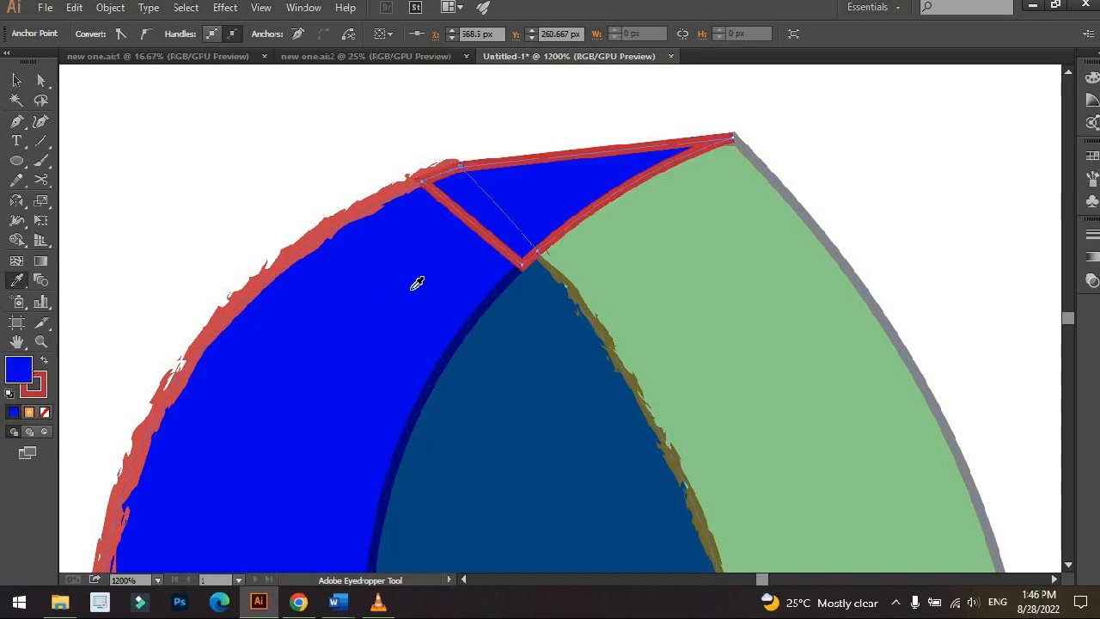
click(14, 81)
click(191, 132)
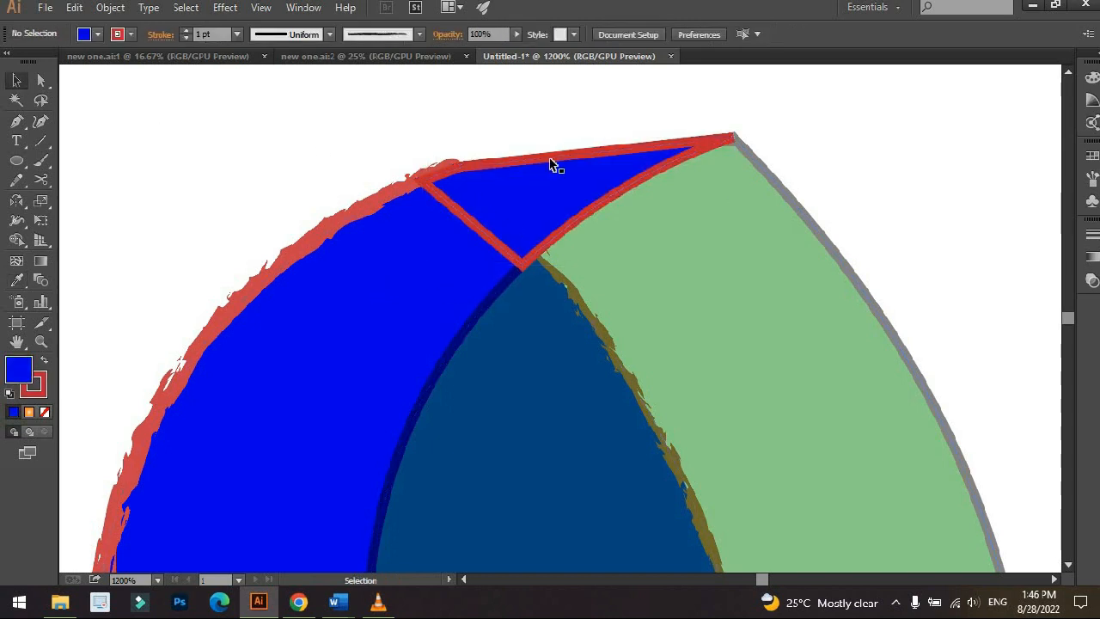
Remove the stroke from the blue bridging shape at the leaves' upper tips and deselect it.
click(563, 177)
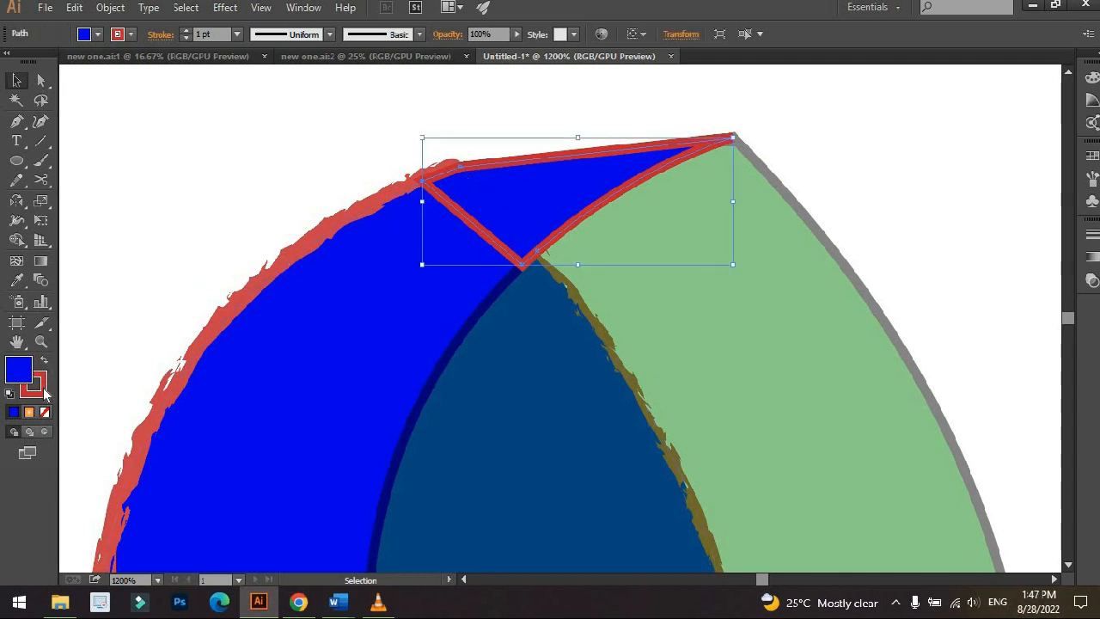
click(45, 394)
click(45, 411)
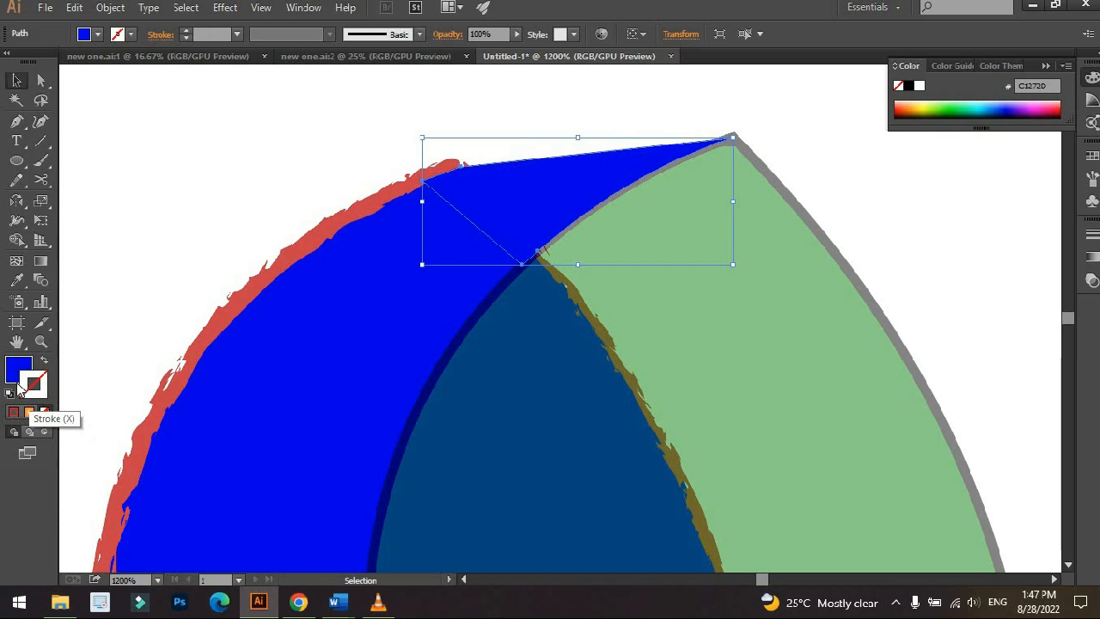
key(ctrl+shift+a)
scroll(430, 237, down, 2)
scroll(726, 192, down, 1)
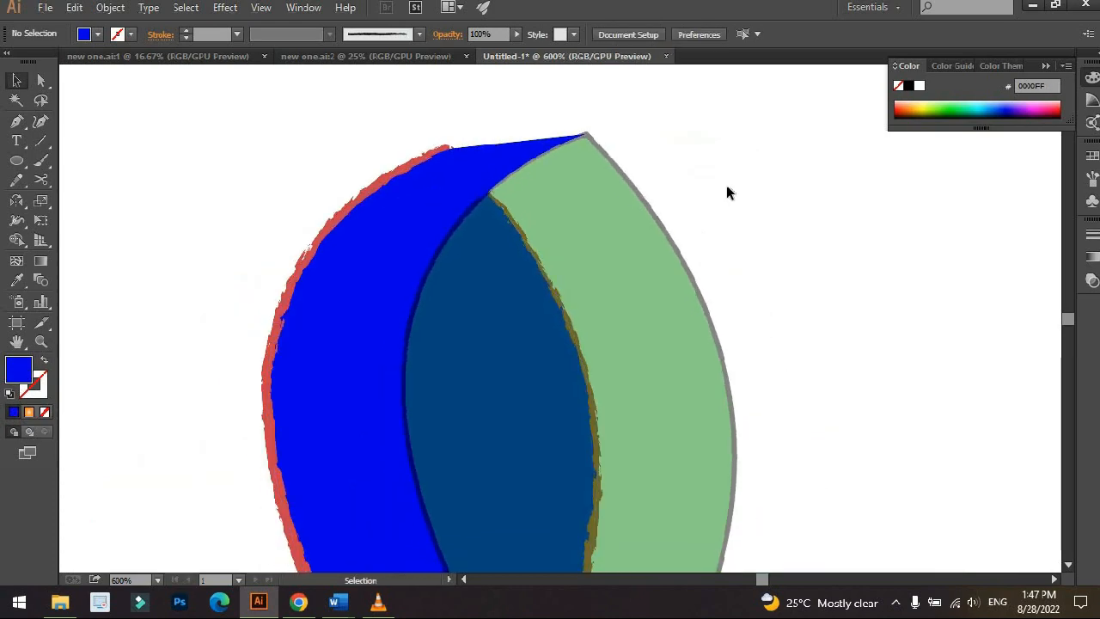
Adjust the bridging shape's lower and outer corner anchor points so they sit inside the blue leaf, and deselect it.
scroll(491, 189, up, 4)
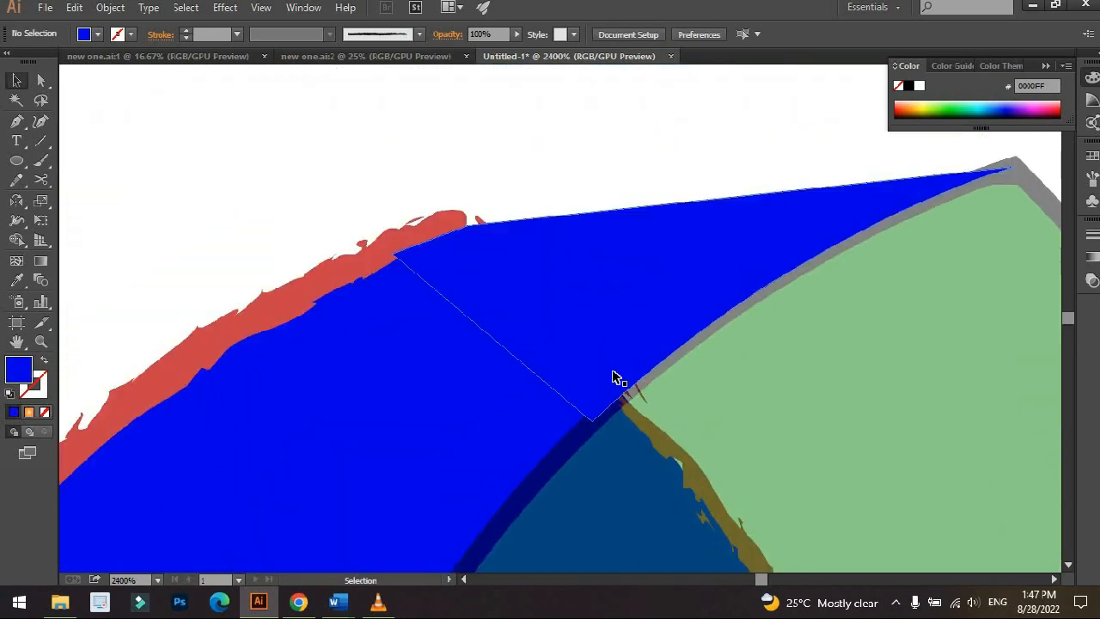
key(a)
click(593, 421)
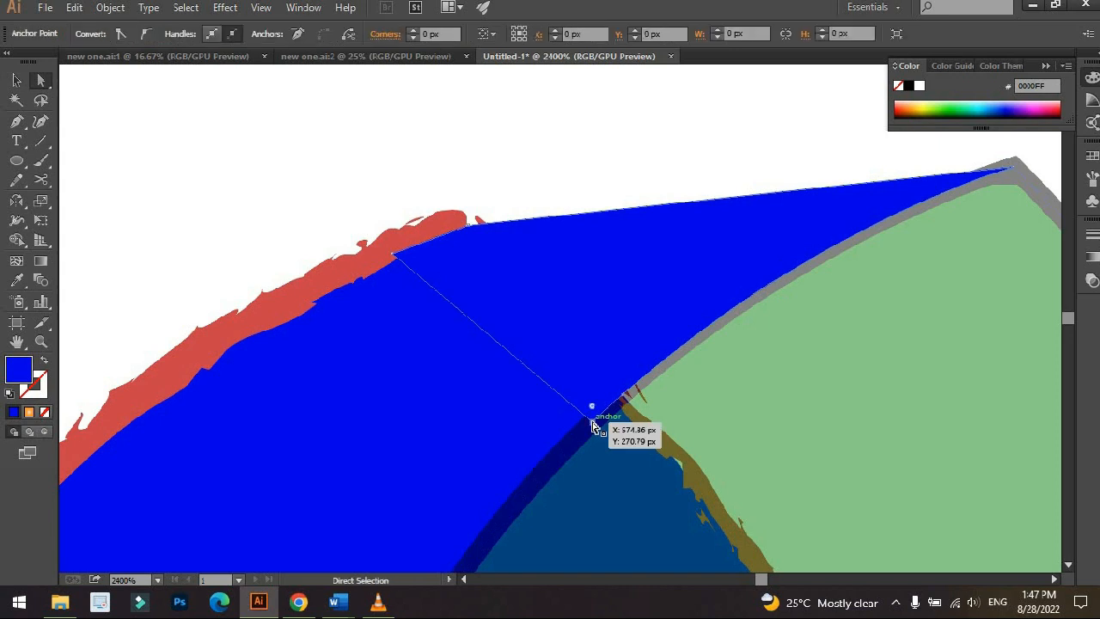
drag(593, 421, 583, 403)
scroll(624, 398, up, 3)
scroll(552, 209, up, 10)
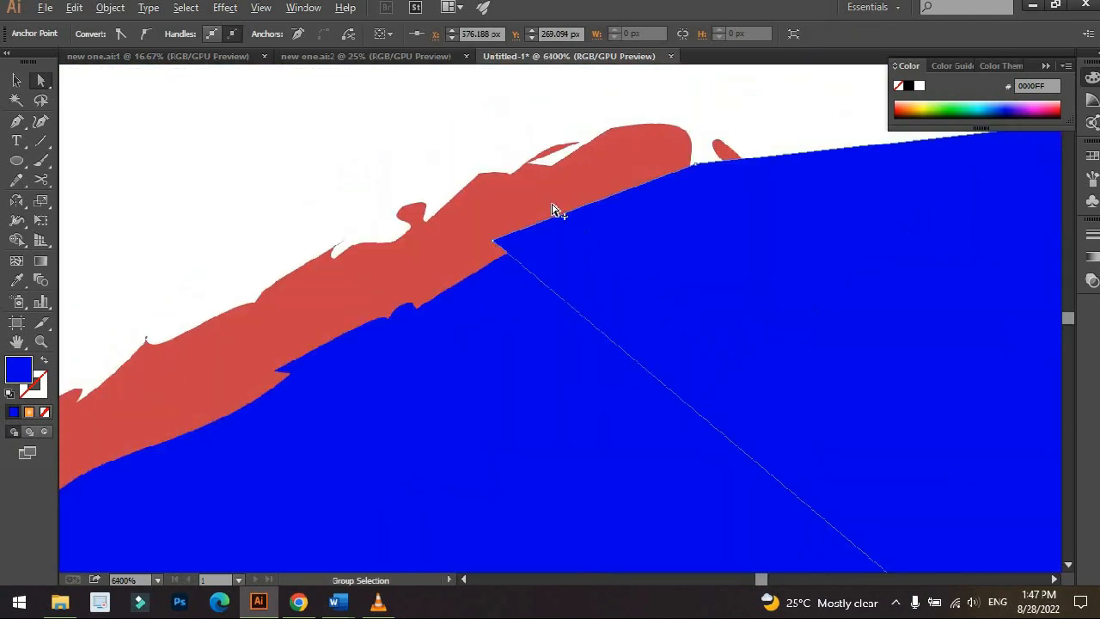
drag(302, 228, 332, 254)
scroll(520, 348, down, 10)
scroll(521, 351, up, 1)
drag(518, 311, 518, 254)
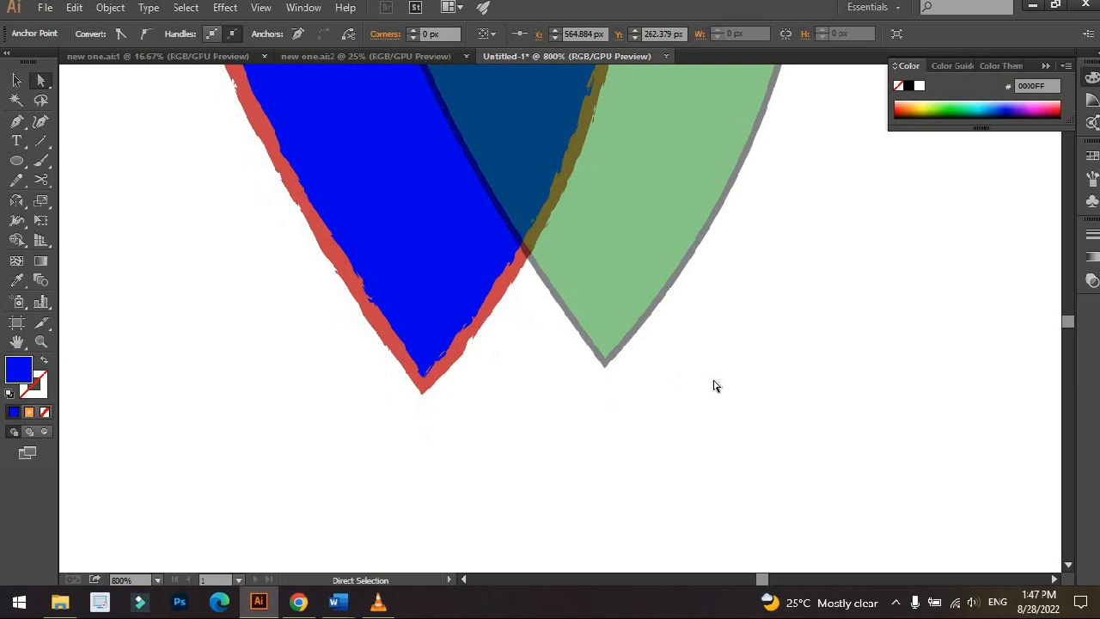
click(714, 386)
Draw a matching closed blue shape bridging the lower tips of the two leaves up to their crossing, and deselect it.
key(p)
click(430, 389)
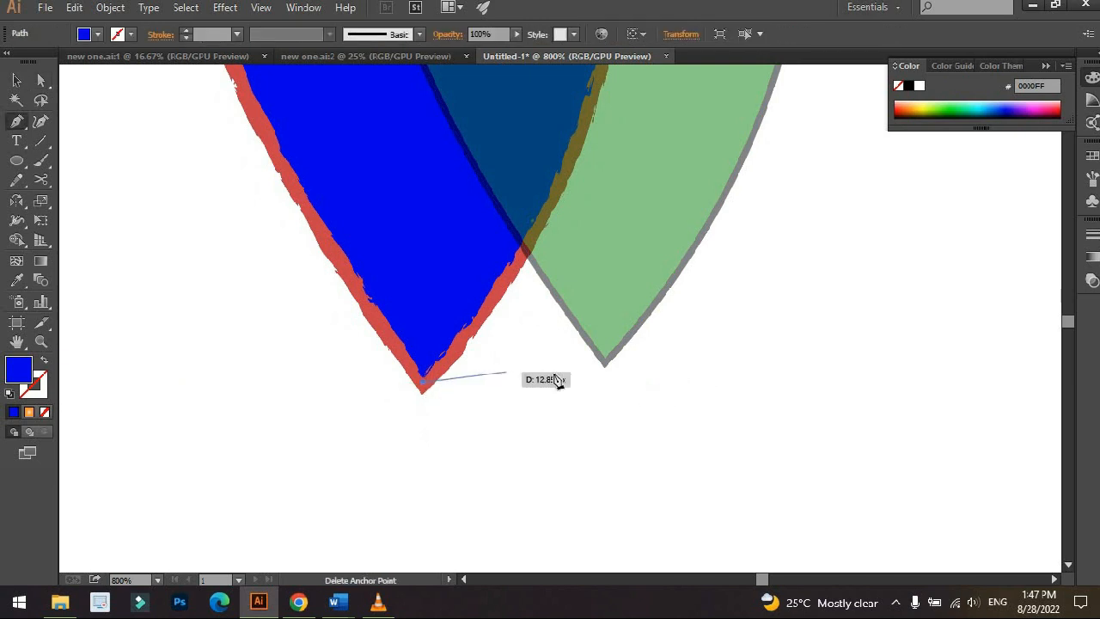
click(607, 369)
scroll(669, 412, up, 2)
drag(669, 413, 733, 464)
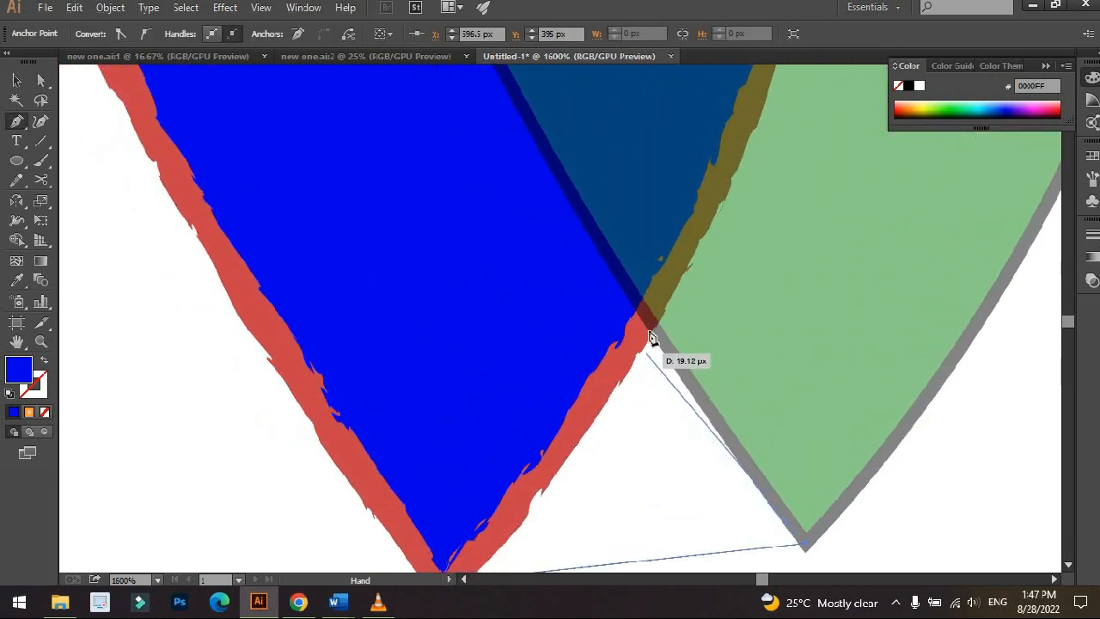
click(644, 302)
scroll(644, 302, down, 1)
click(510, 459)
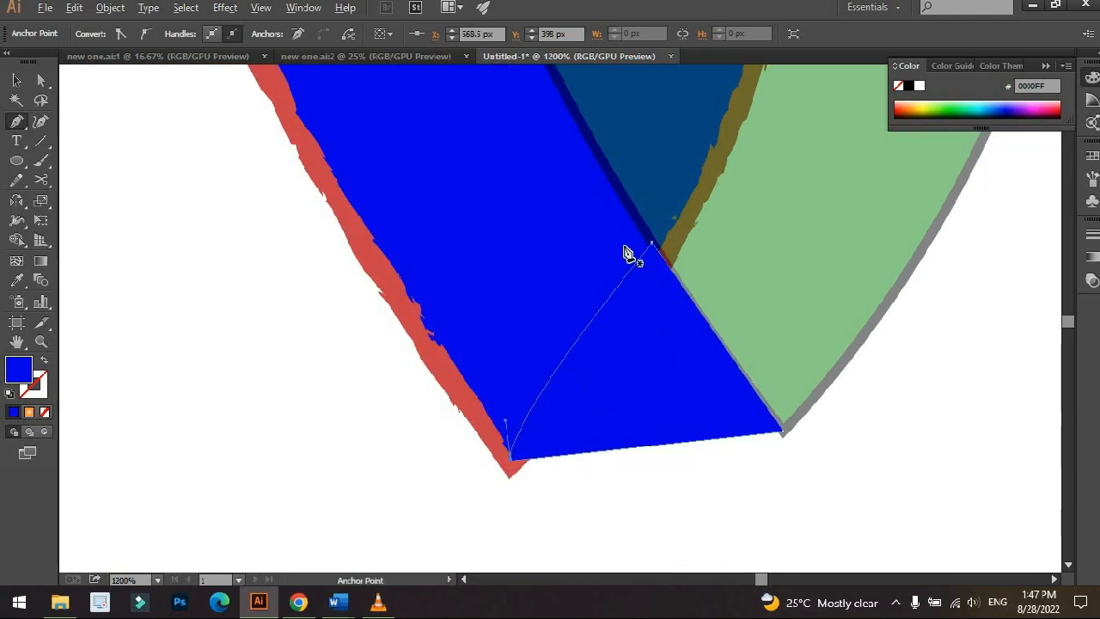
key(v)
key(ctrl+shift+a)
scroll(702, 388, down, 4)
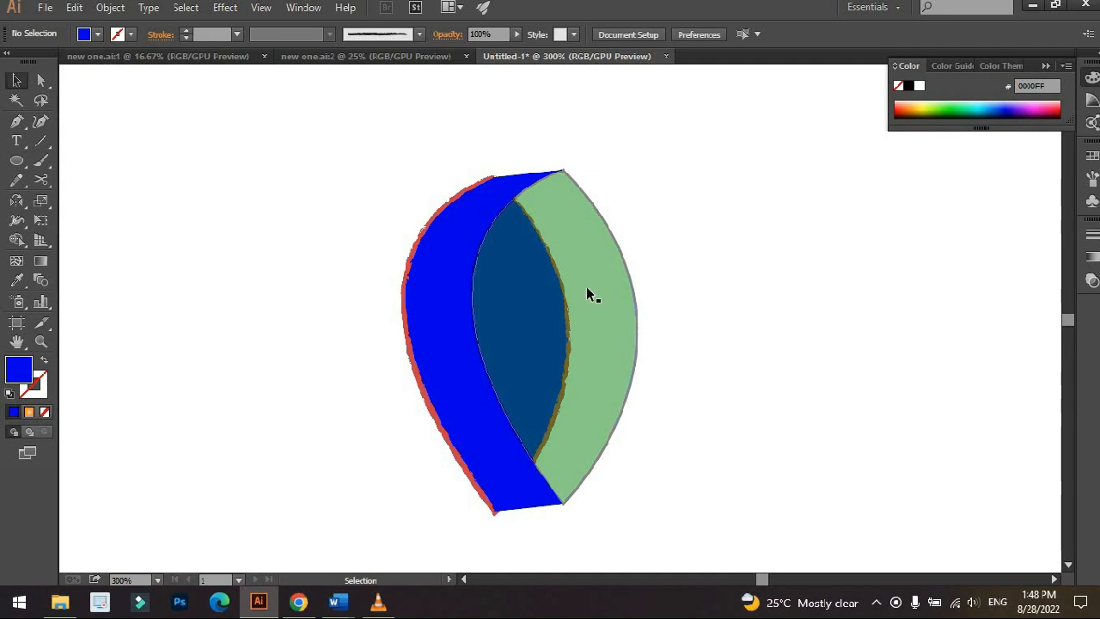
Move all pieces of the joined leaf shape together up and to the right, below the red shape, and deselect them.
scroll(590, 295, up, 2)
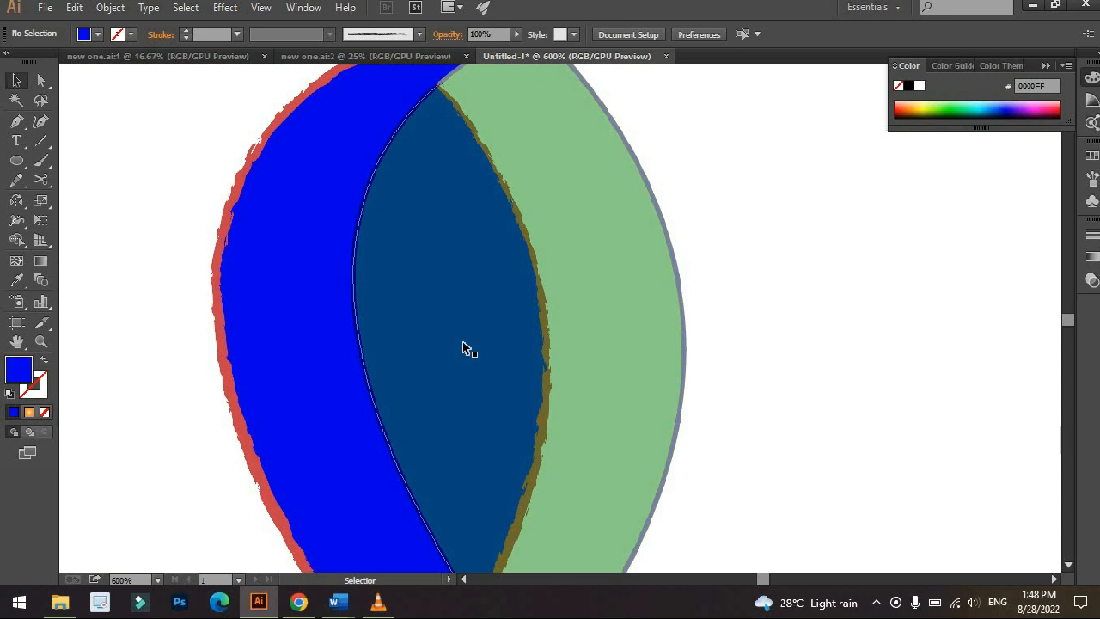
scroll(464, 348, down, 3)
scroll(679, 152, up, 2)
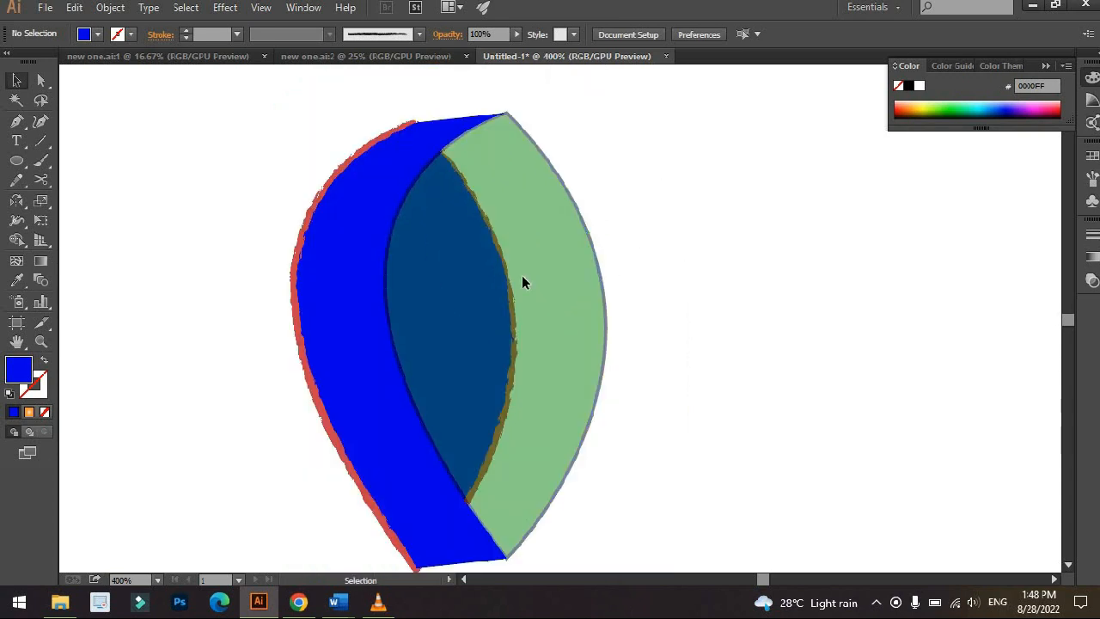
drag(681, 141, 277, 410)
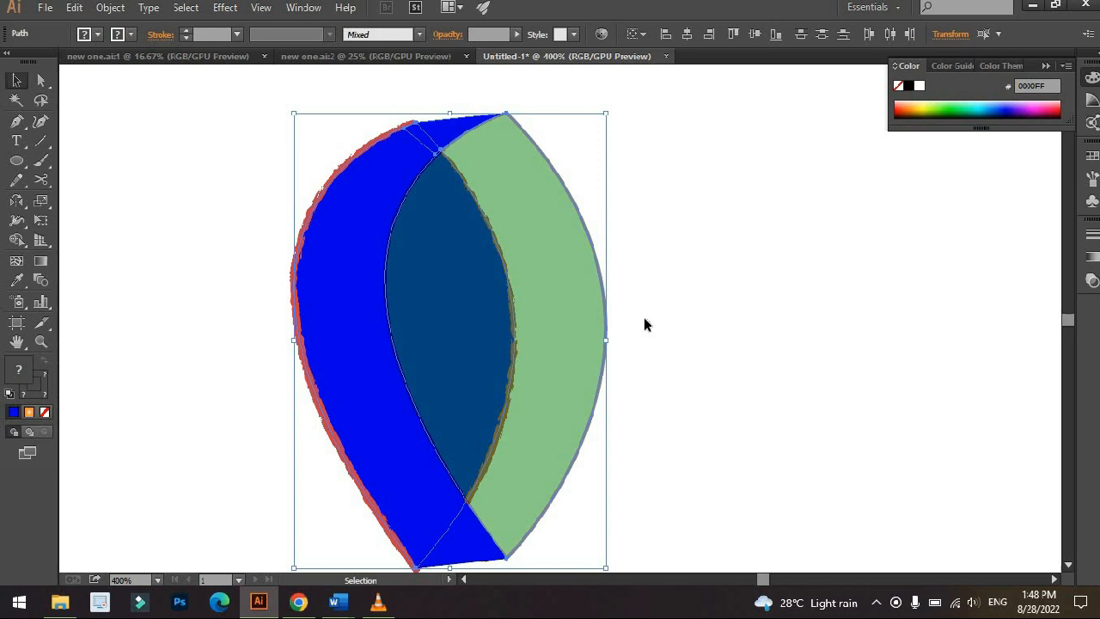
scroll(673, 314, down, 1)
drag(685, 86, 357, 495)
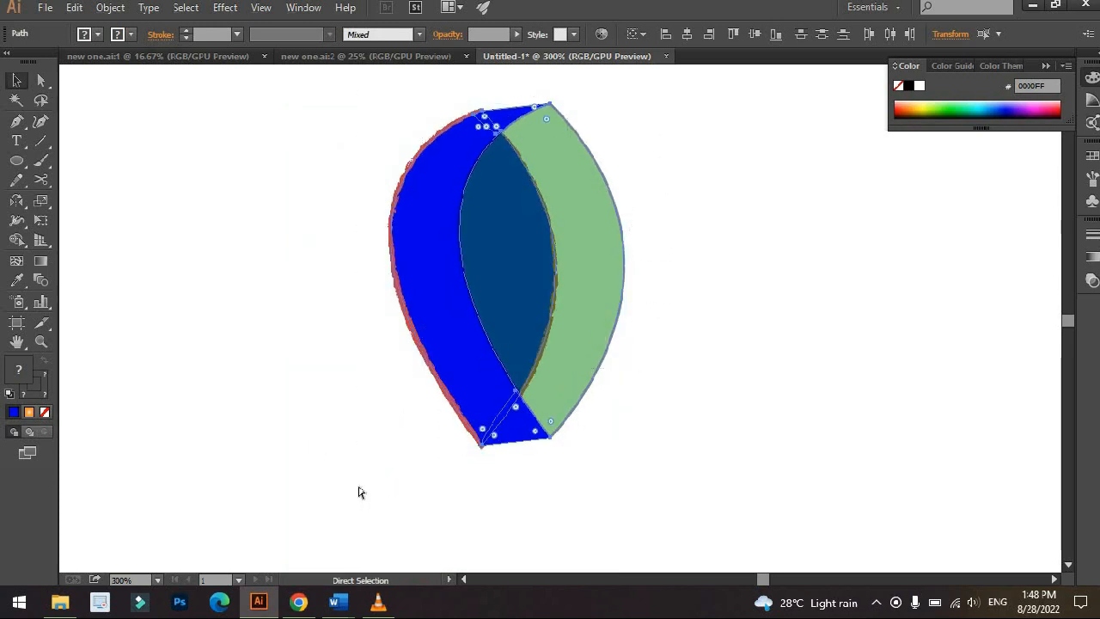
click(689, 412)
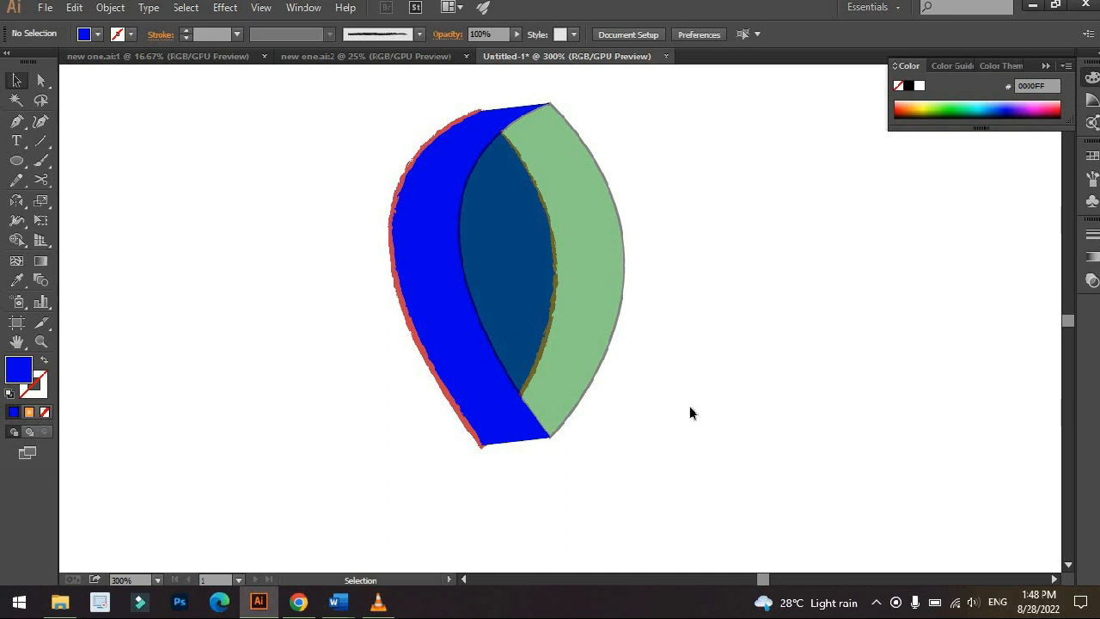
scroll(683, 391, down, 1)
drag(487, 406, 730, 296)
click(863, 300)
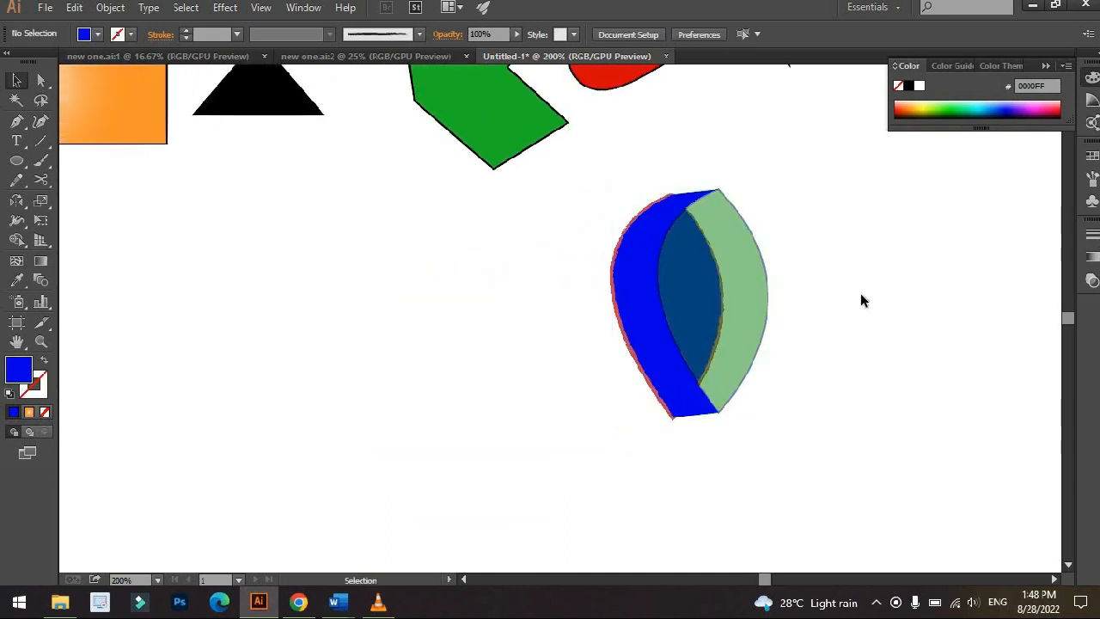
Stretch the short horizontal line below the orange rectangle rightwards until it ends near the joined leaf shape, and deselect it.
scroll(724, 290, down, 1)
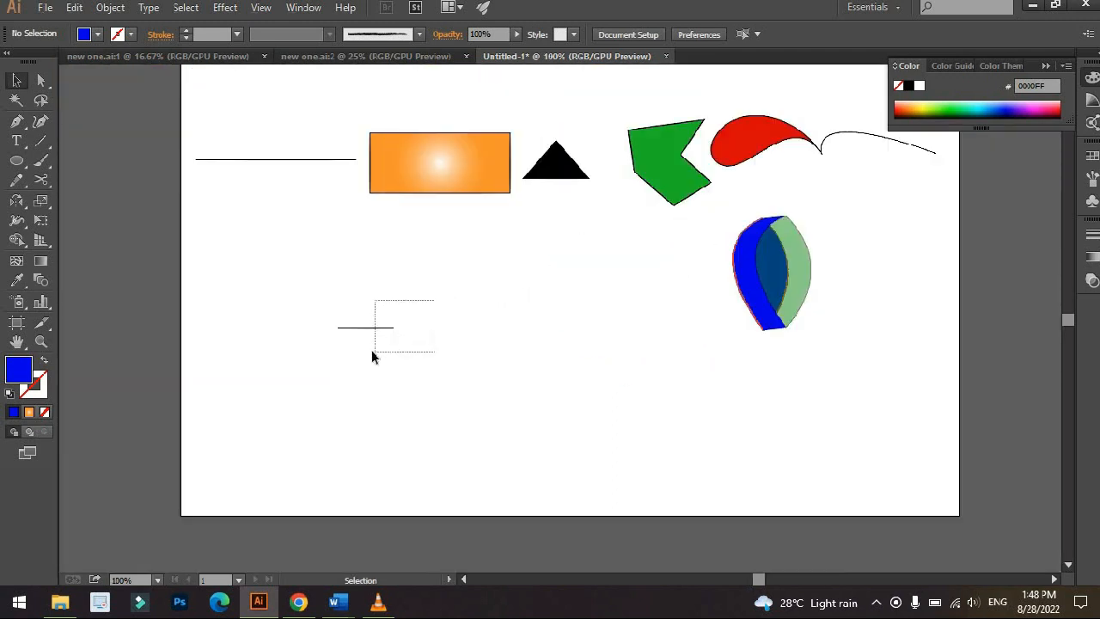
click(393, 326)
drag(397, 327, 659, 301)
click(574, 249)
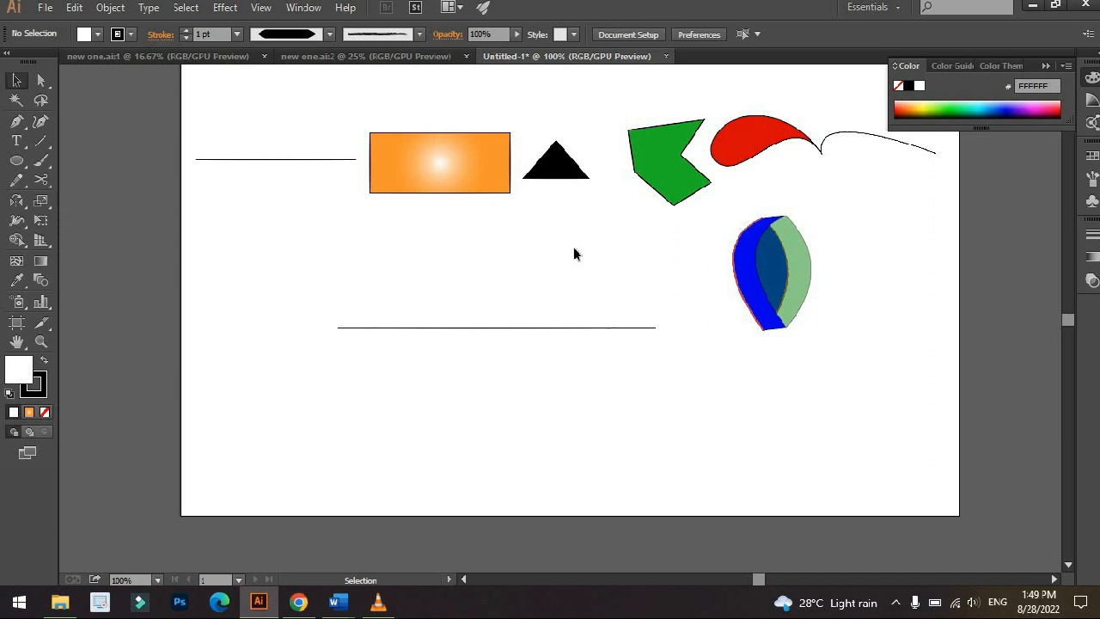
drag(276, 93, 937, 417)
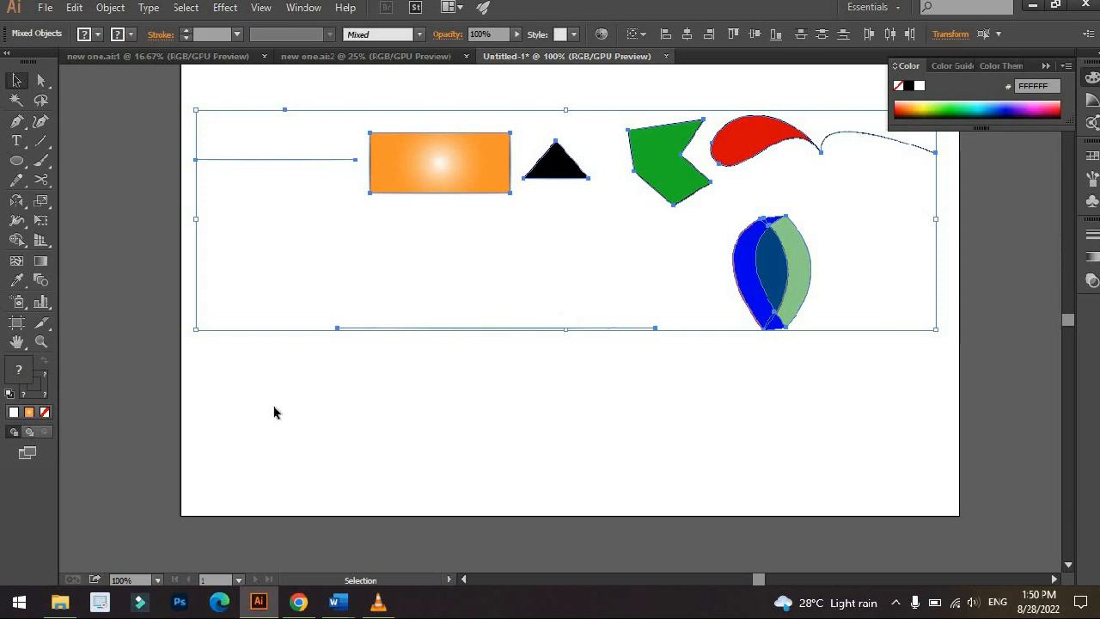
click(21, 130)
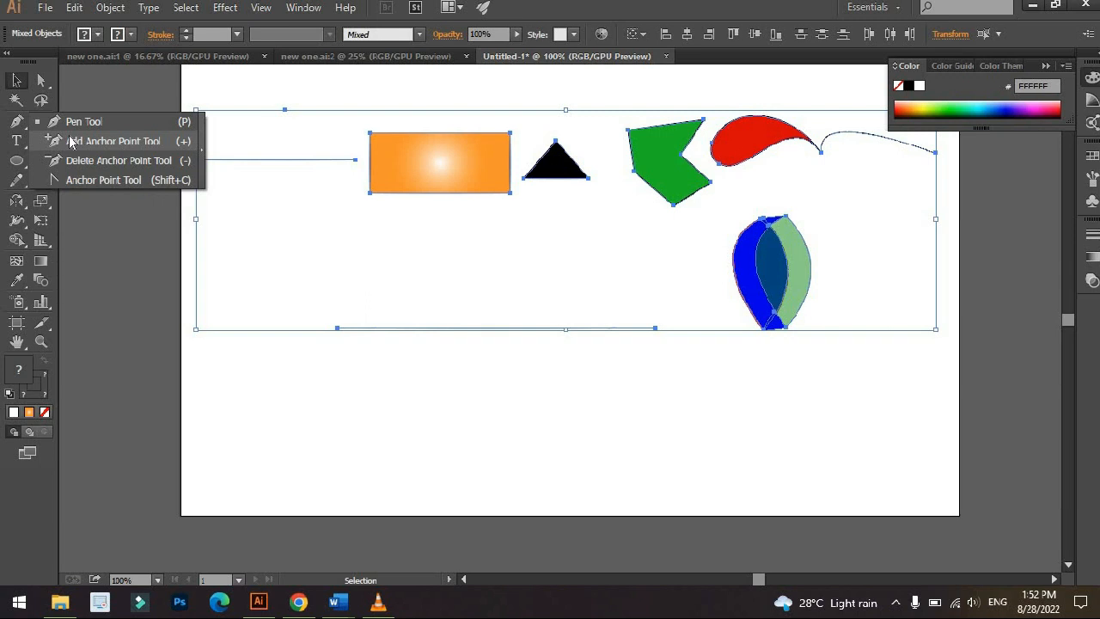
click(112, 238)
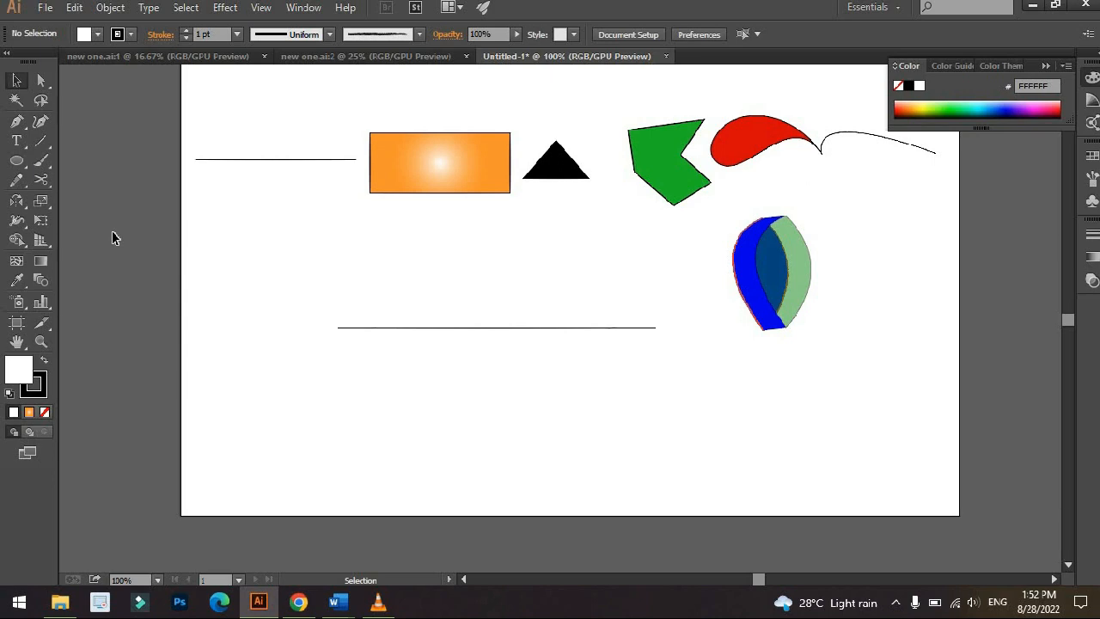